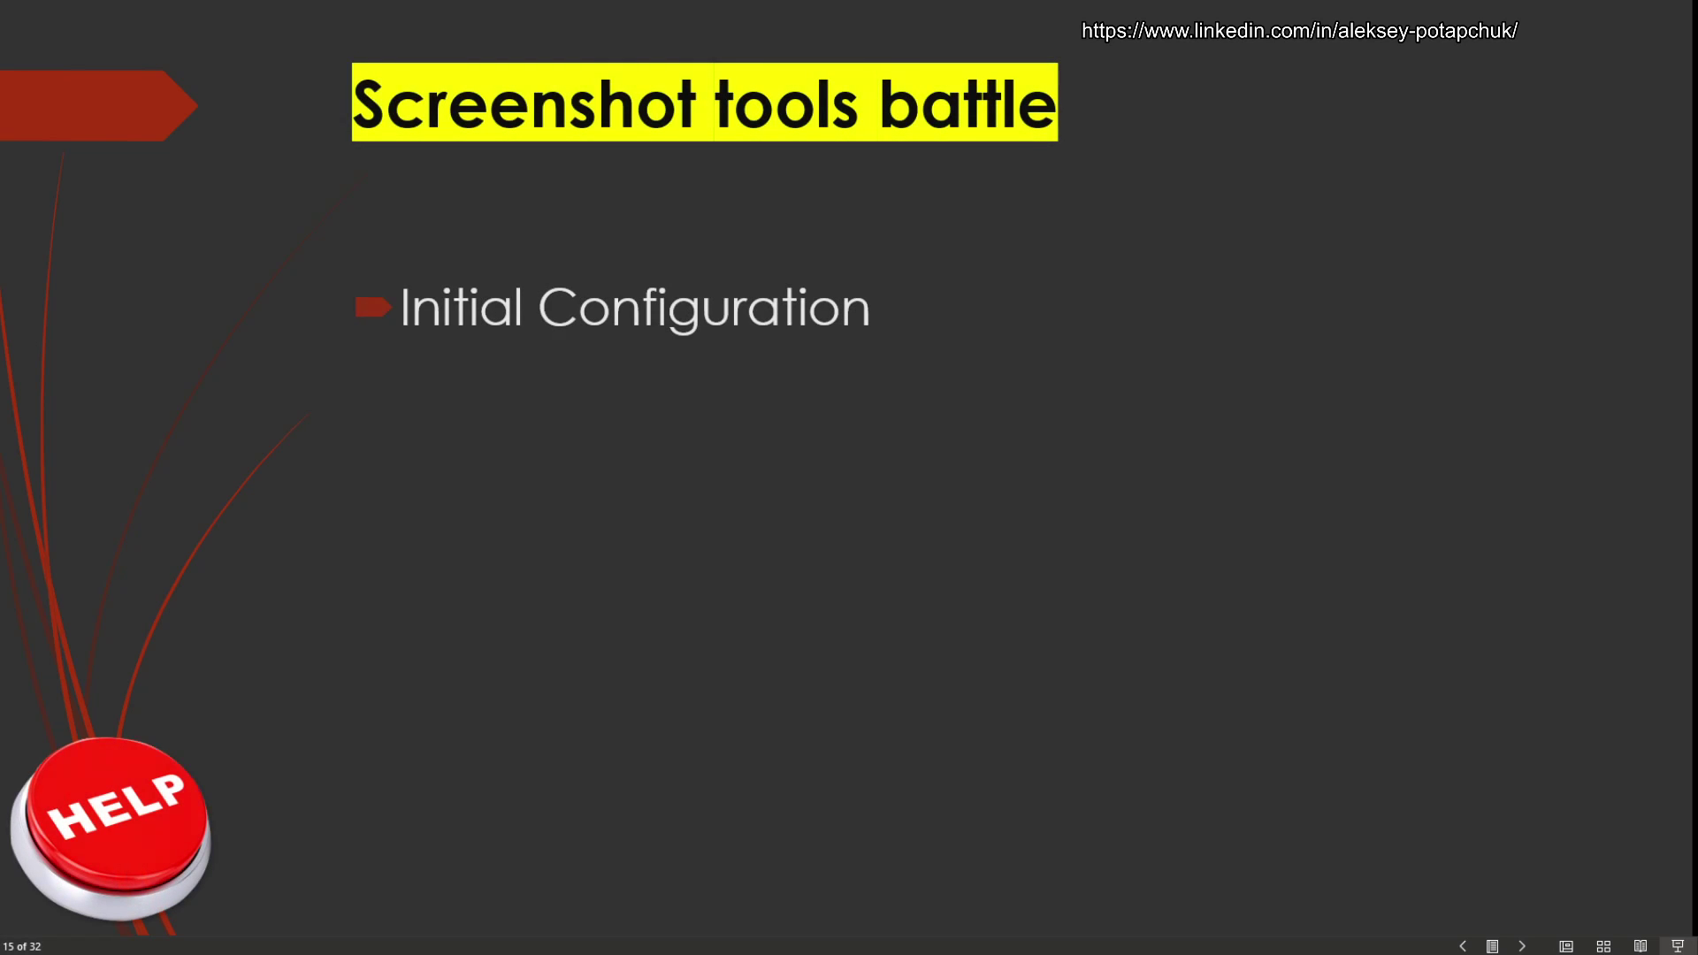
Advance the slide to reveal the Initial Configuration, Capturing screenshots, Editing screenshots, Exporting and Speed bullets.
{"action": "key", "text": "Right"}
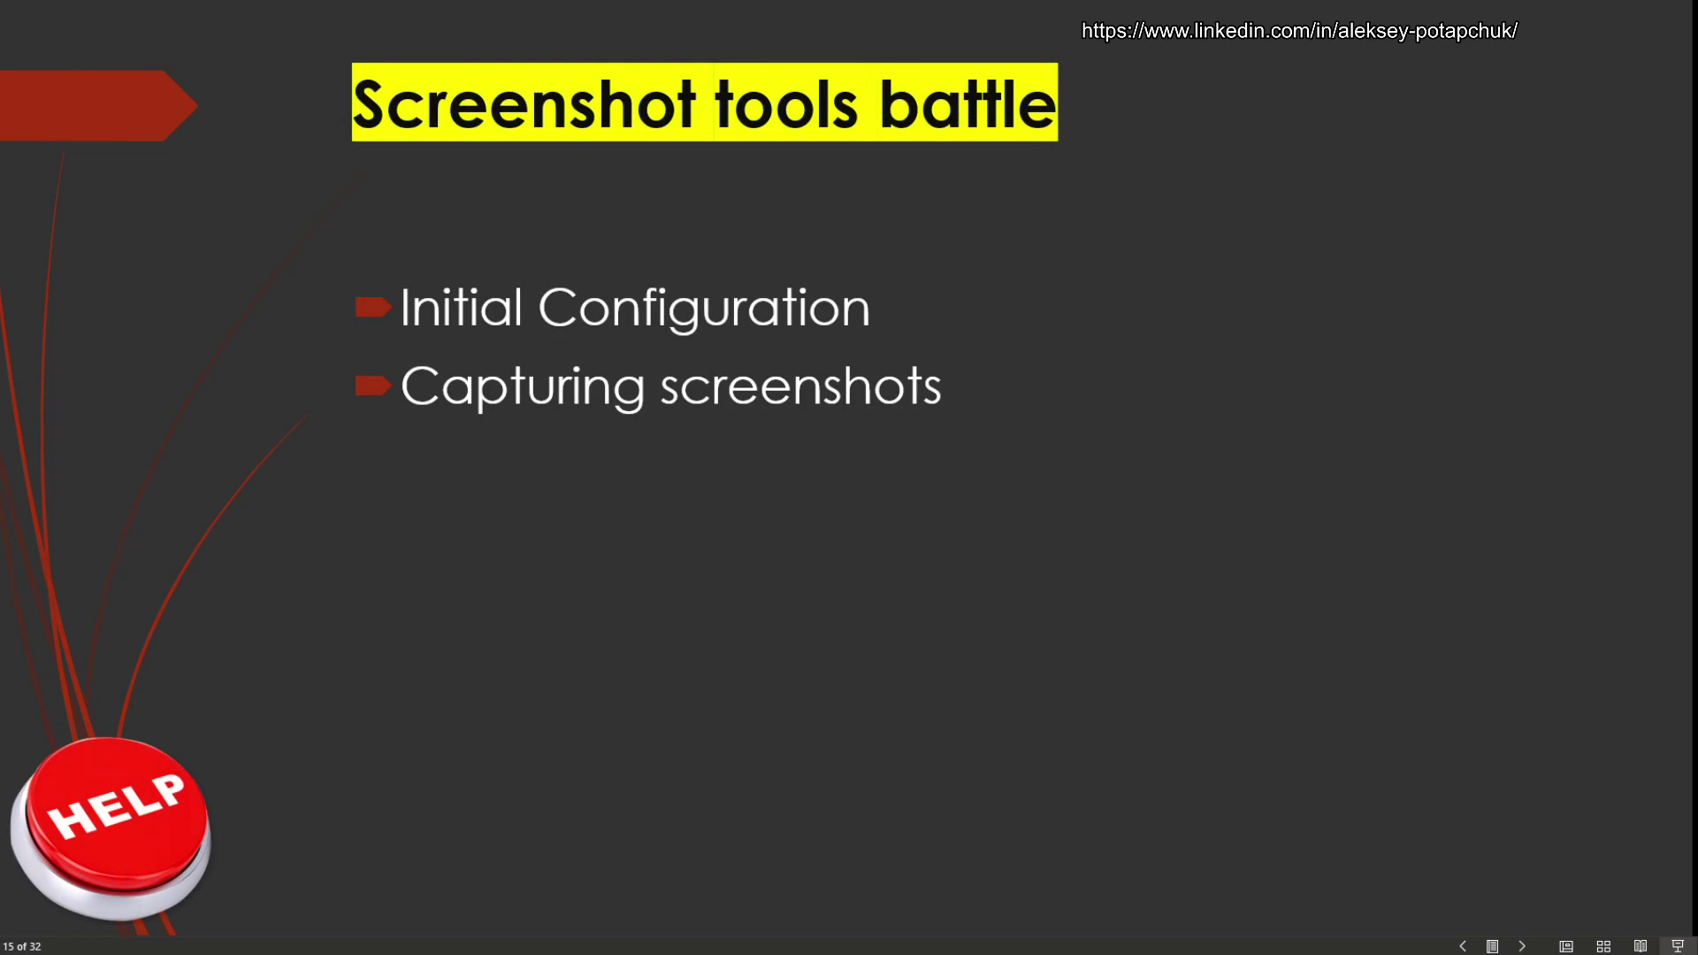
{"action": "key", "text": "Right"}
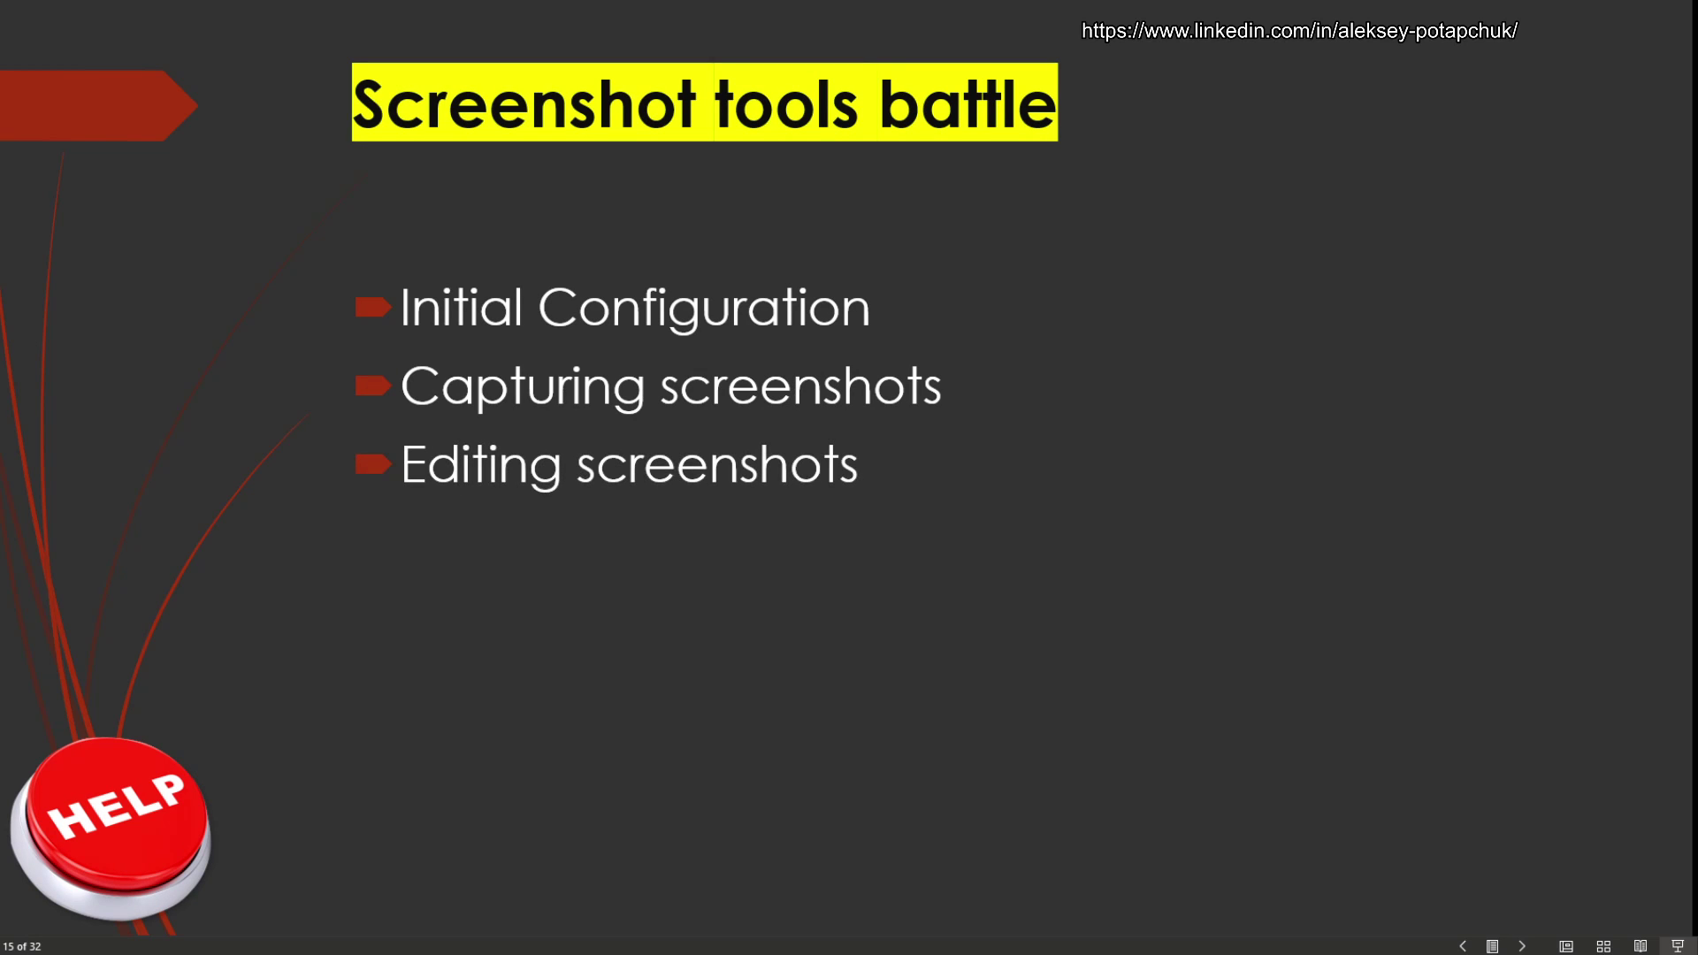
{"action": "key", "text": "Right"}
{"action": "key", "text": "Right"}
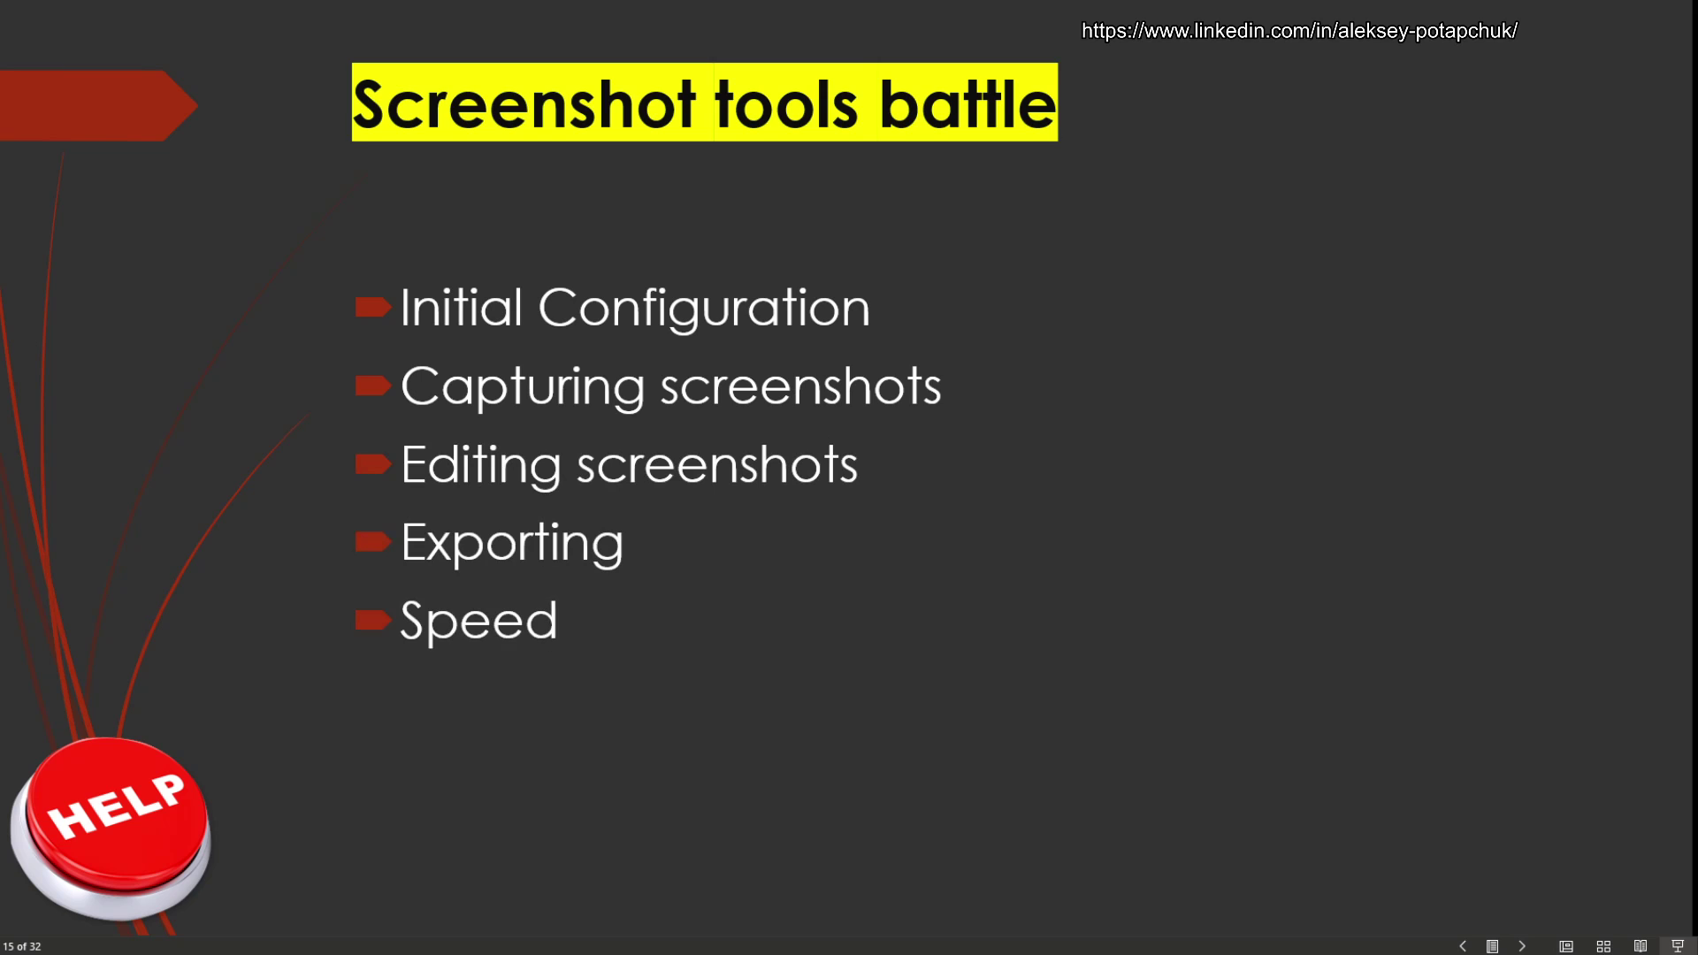
{"action": "key", "text": "Right"}
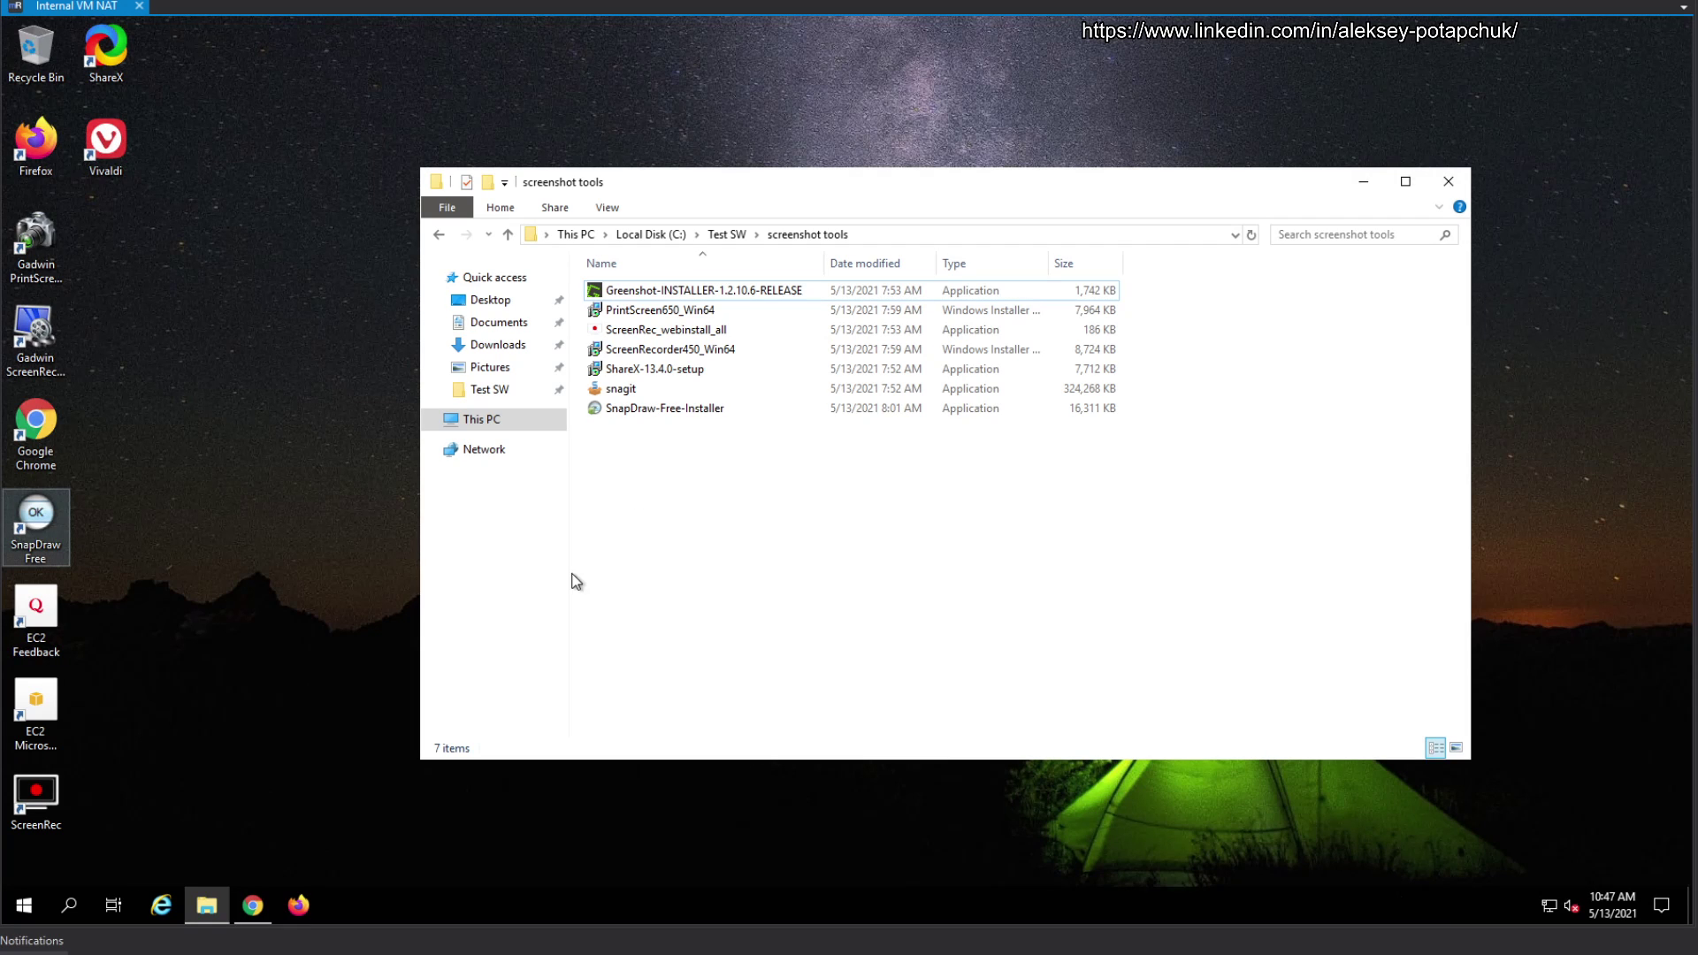
Launch Greenshot from the Start menu with English as its language and show the hidden tray icons.
{"action": "left_click", "coordinate": [25, 913]}
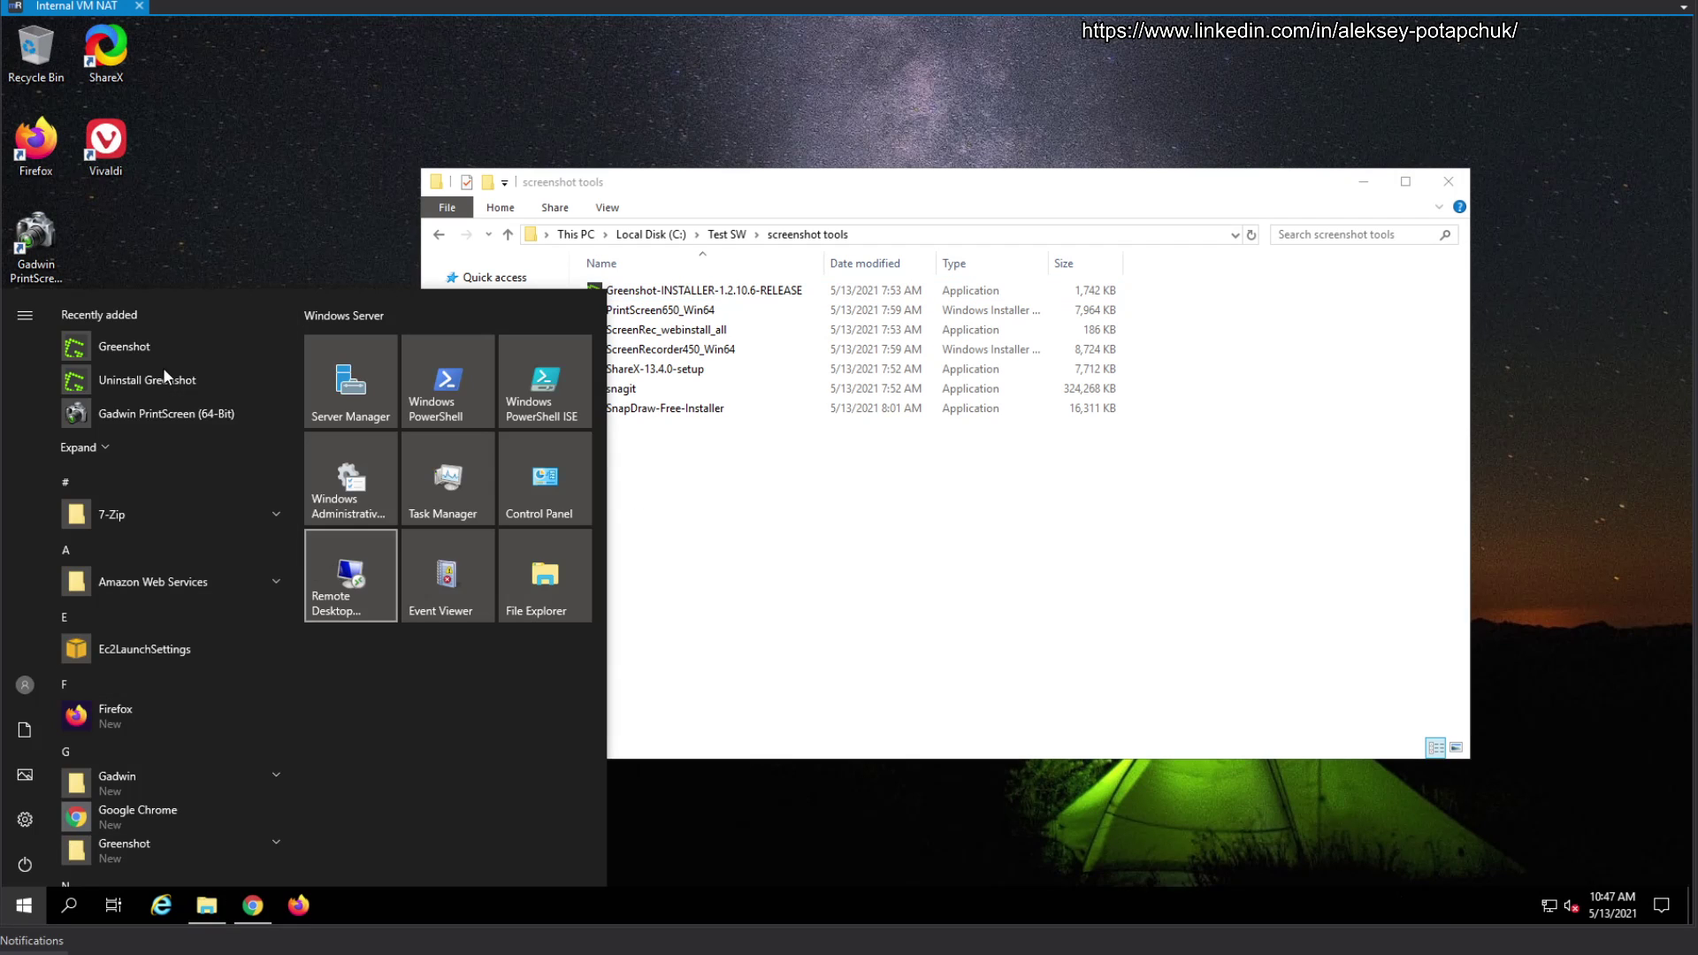
{"action": "left_click", "coordinate": [148, 346]}
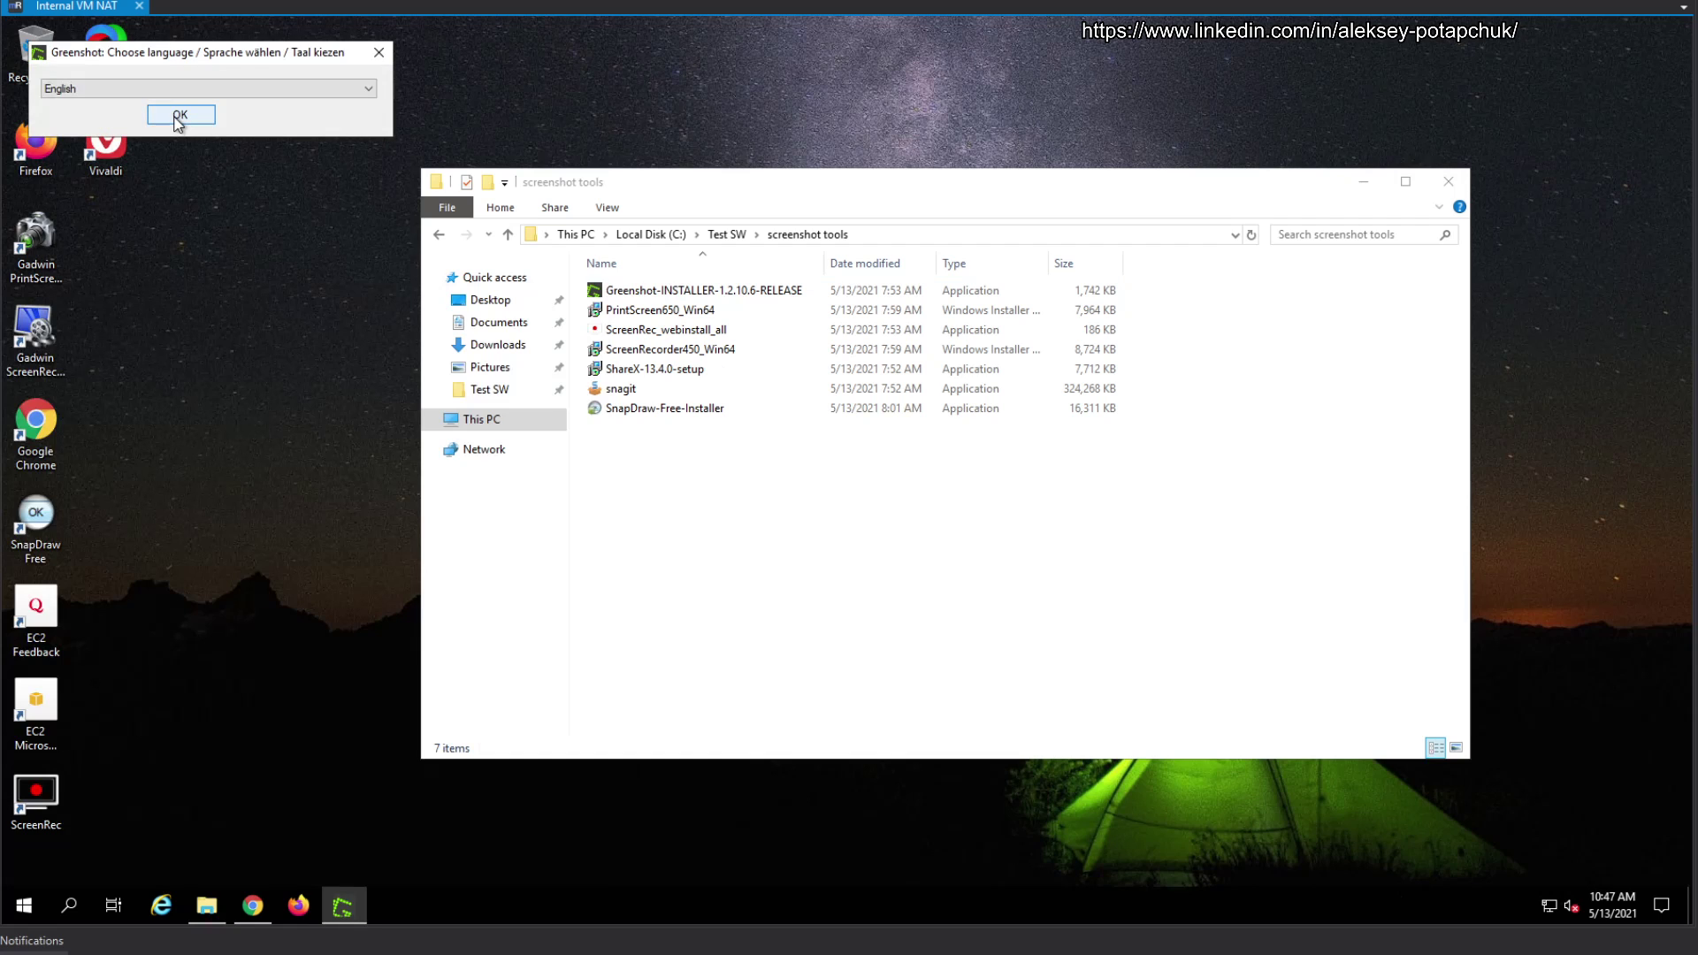
{"action": "left_click", "coordinate": [179, 115]}
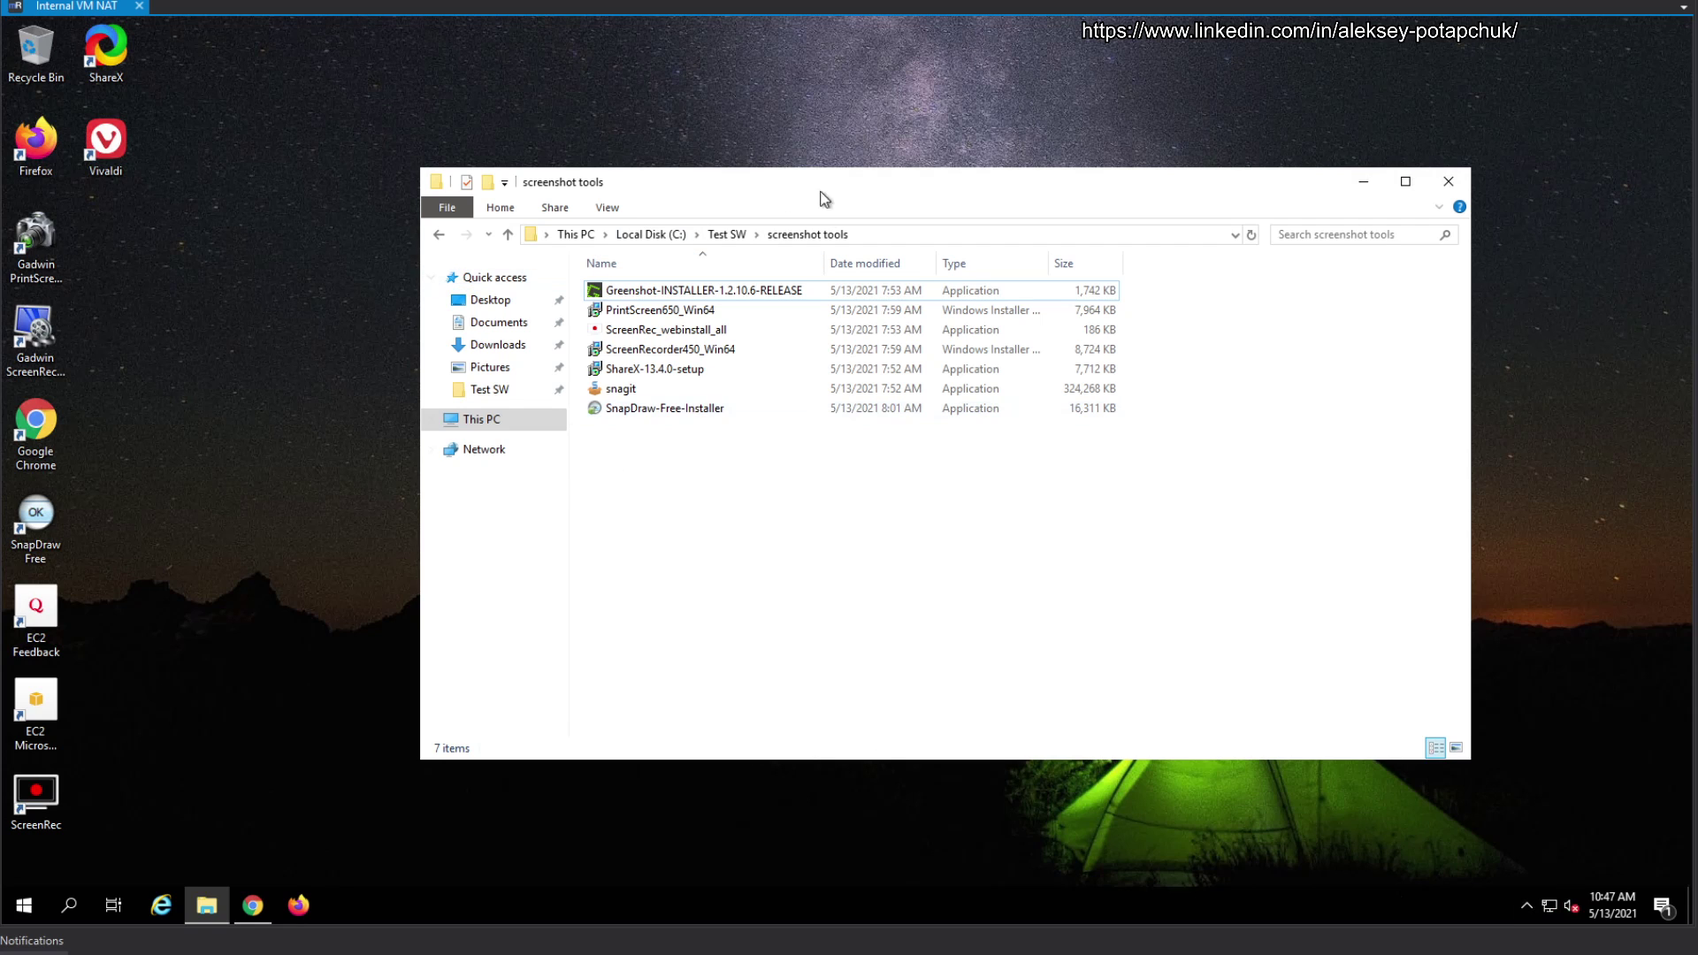
{"action": "left_click_drag", "start_coordinate": [823, 198], "coordinate": [707, 182]}
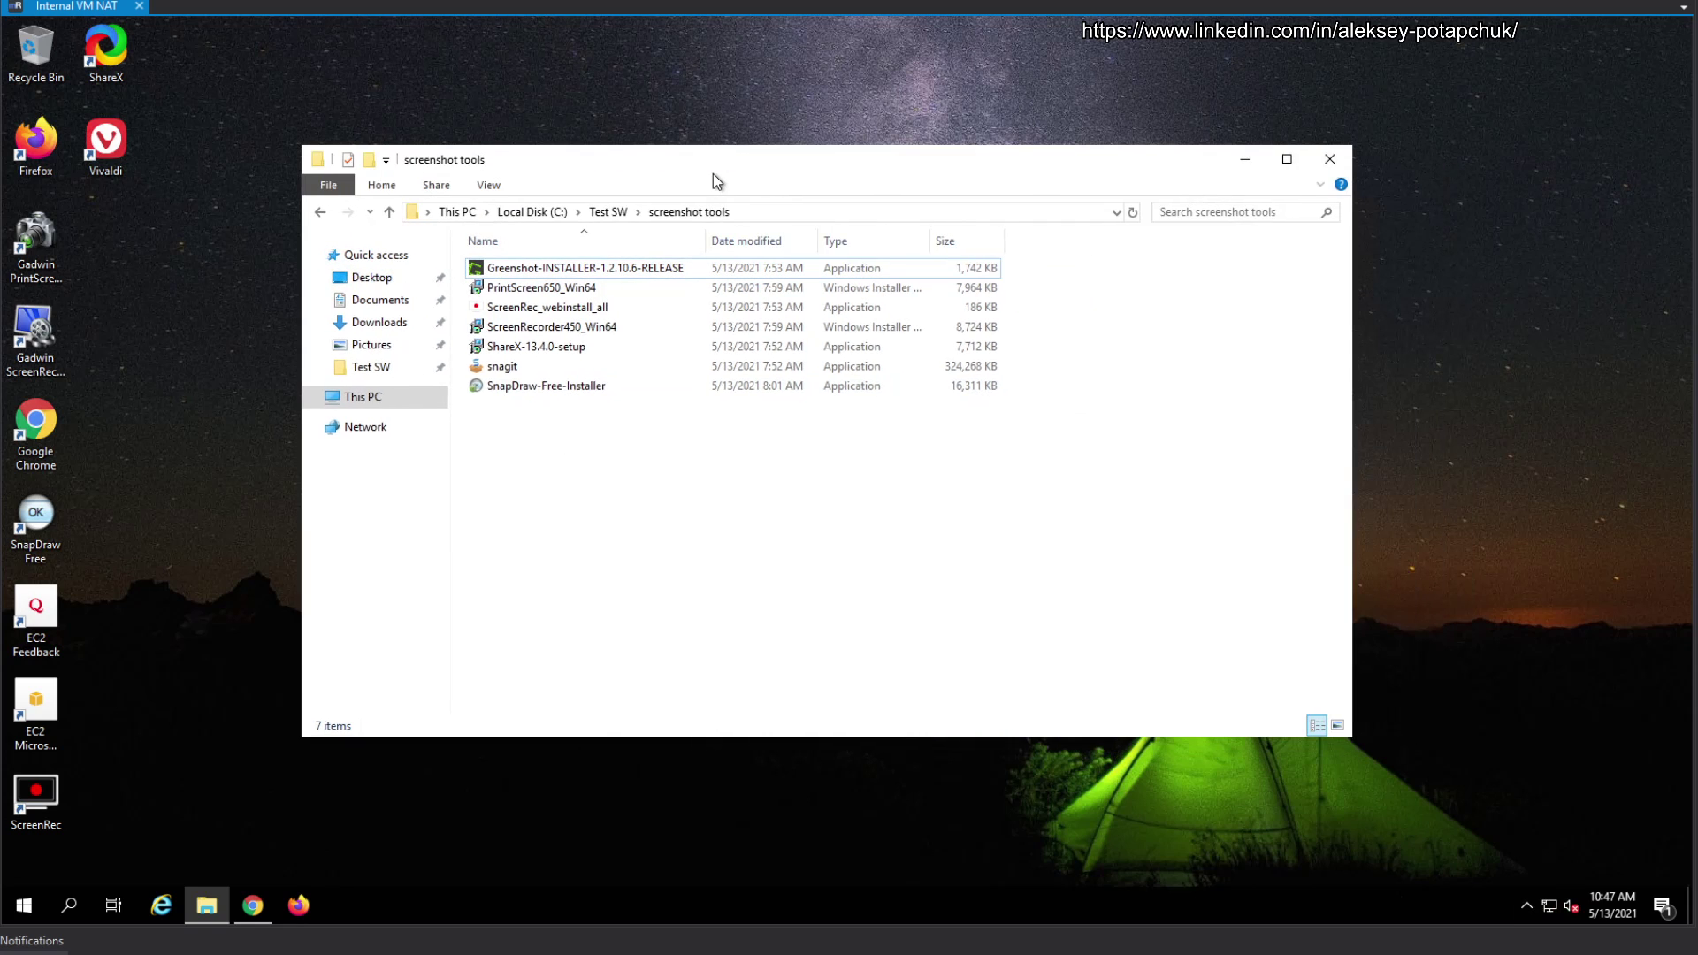
{"action": "left_click", "coordinate": [1530, 904]}
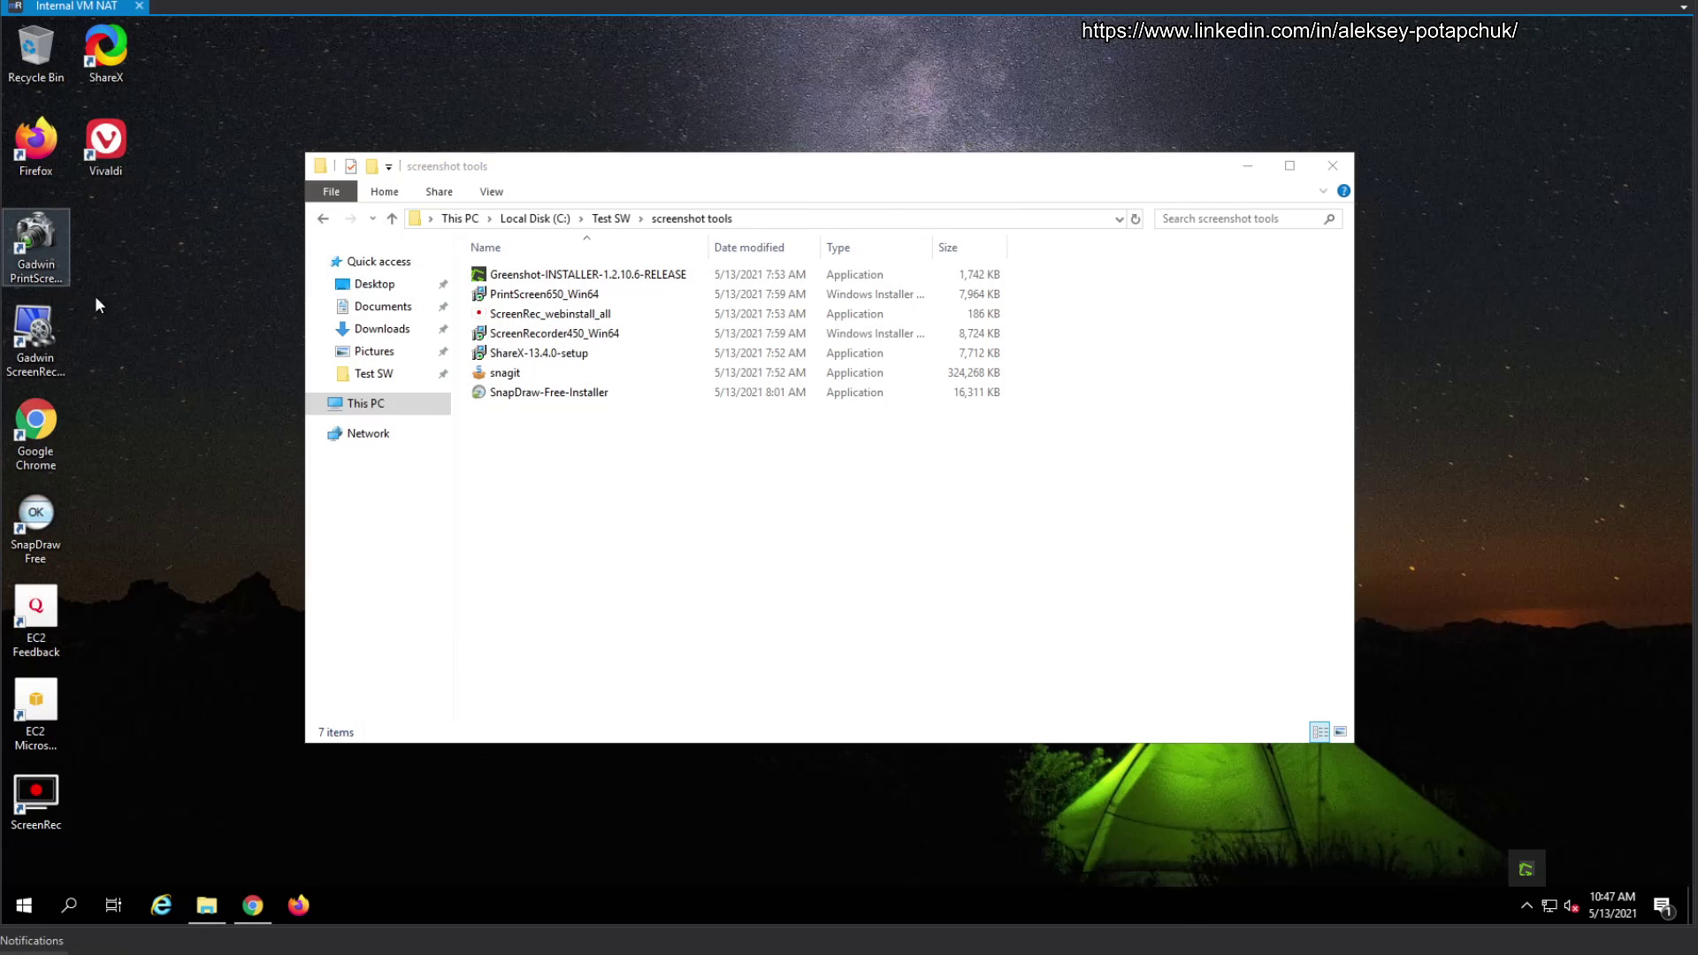
Open Greenshot's Preferences from its tray icon menu.
{"action": "right_click", "coordinate": [1519, 876]}
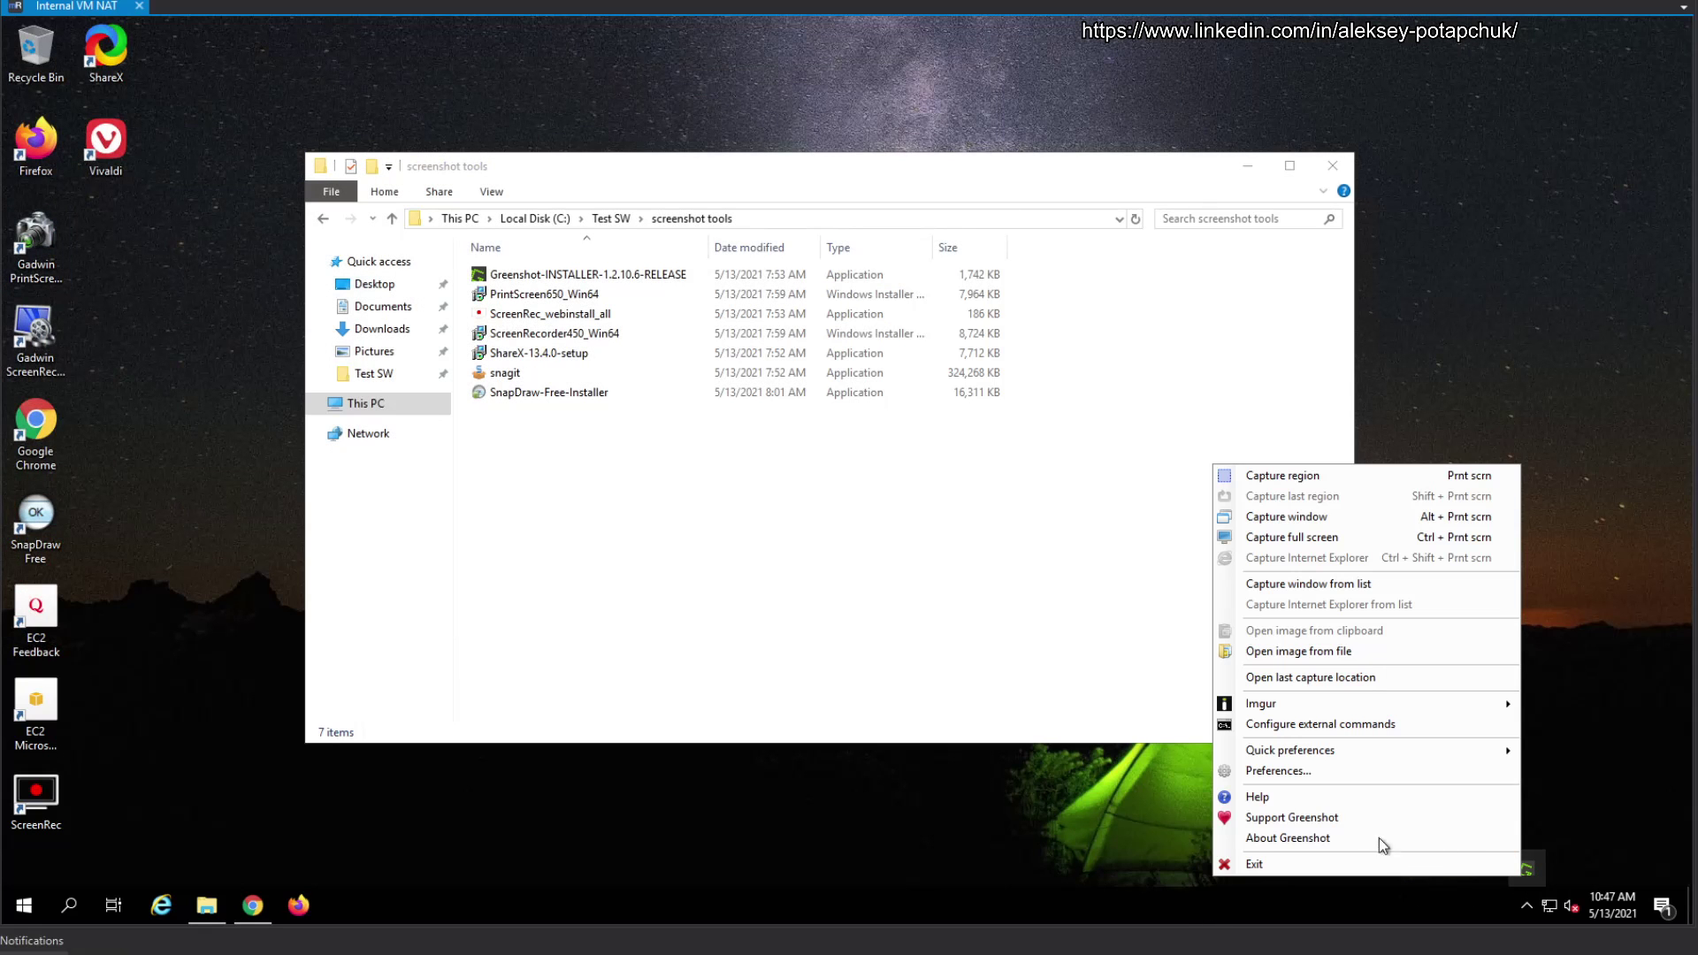
{"action": "left_click", "coordinate": [1328, 770]}
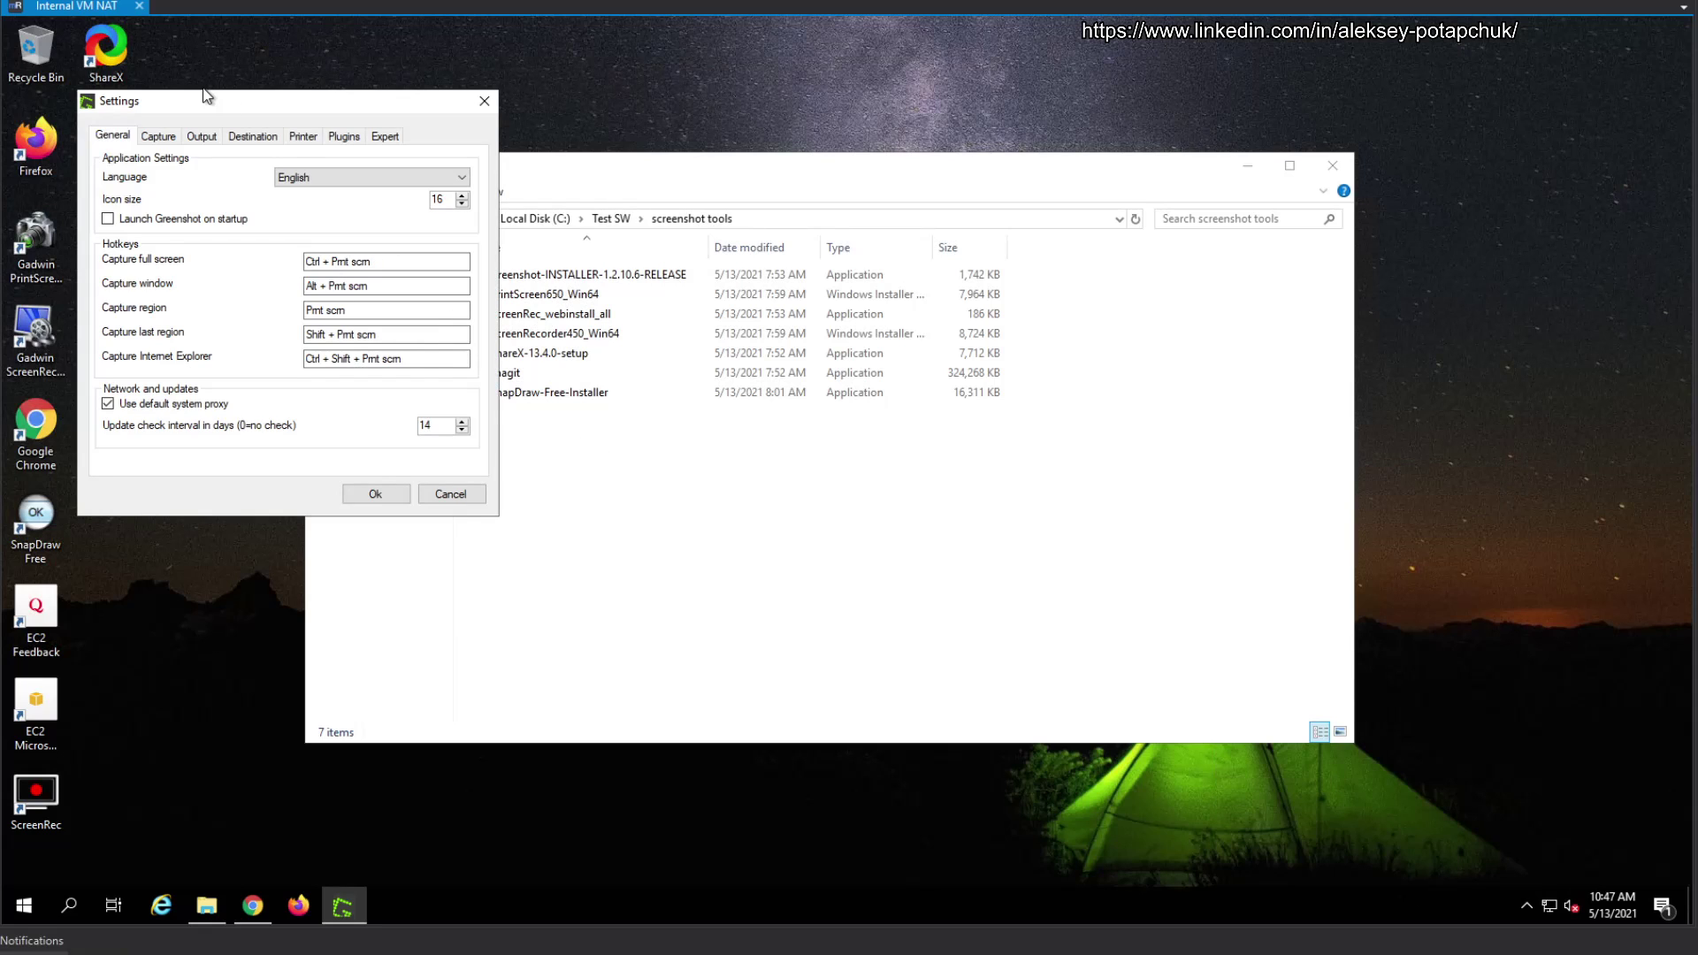
{"action": "left_click_drag", "start_coordinate": [223, 102], "coordinate": [460, 132]}
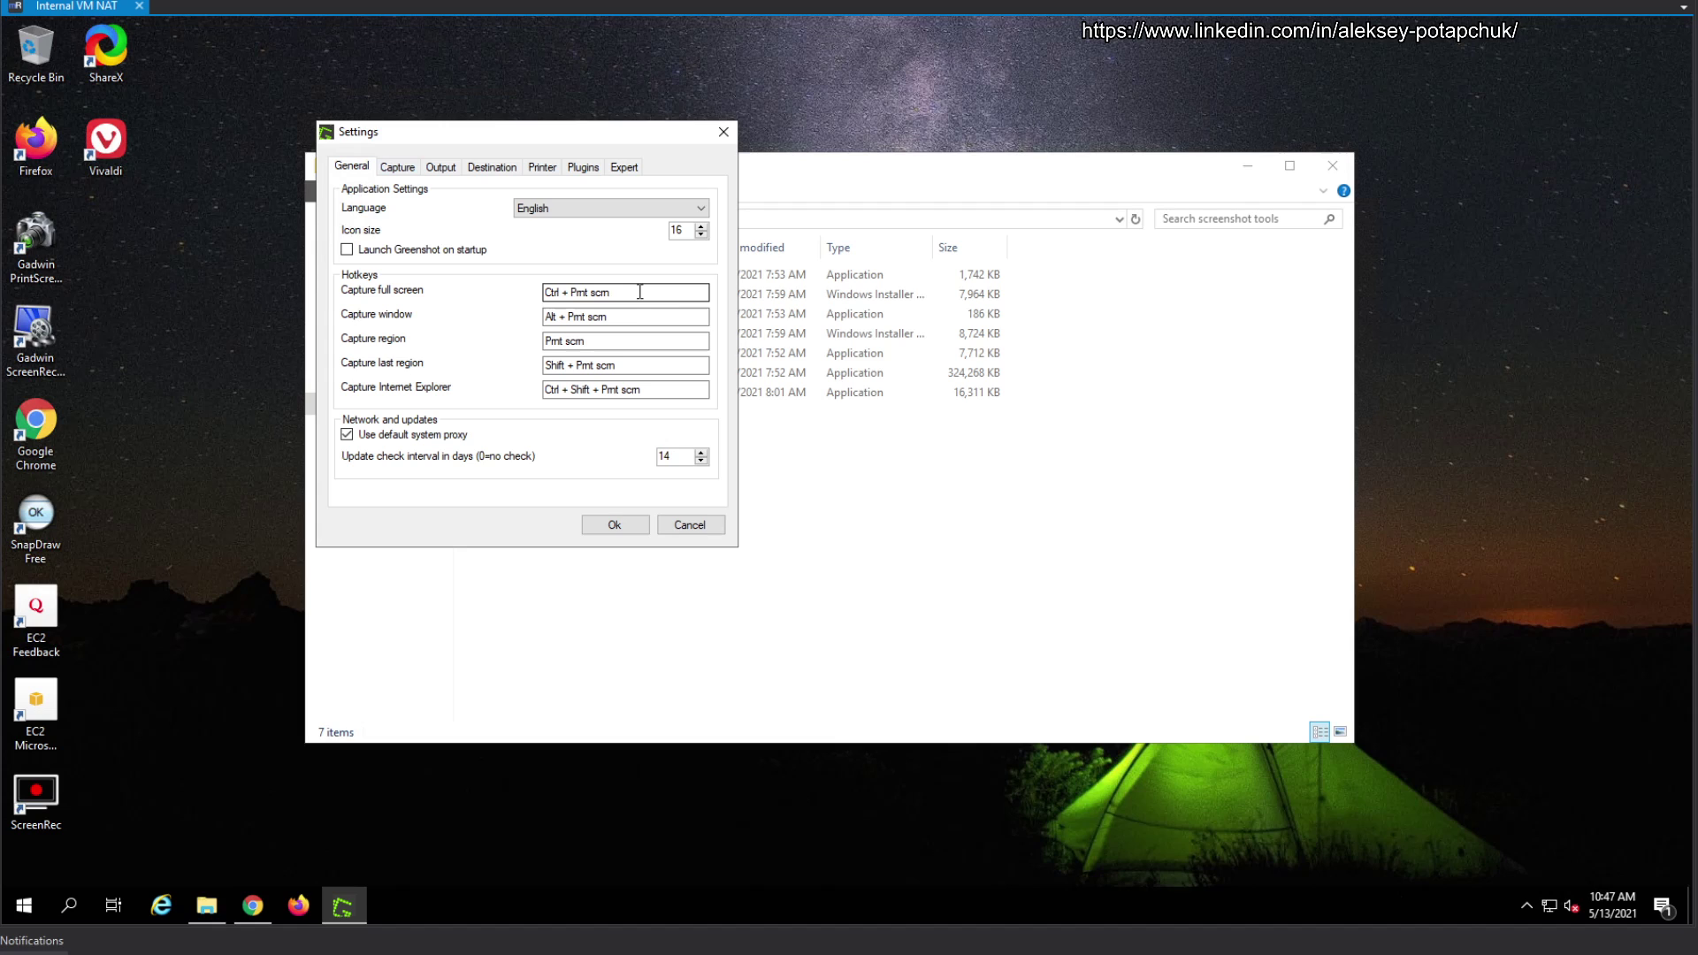
Clear the Capture window hotkey and set it to Alt + H.
{"action": "left_click", "coordinate": [617, 321]}
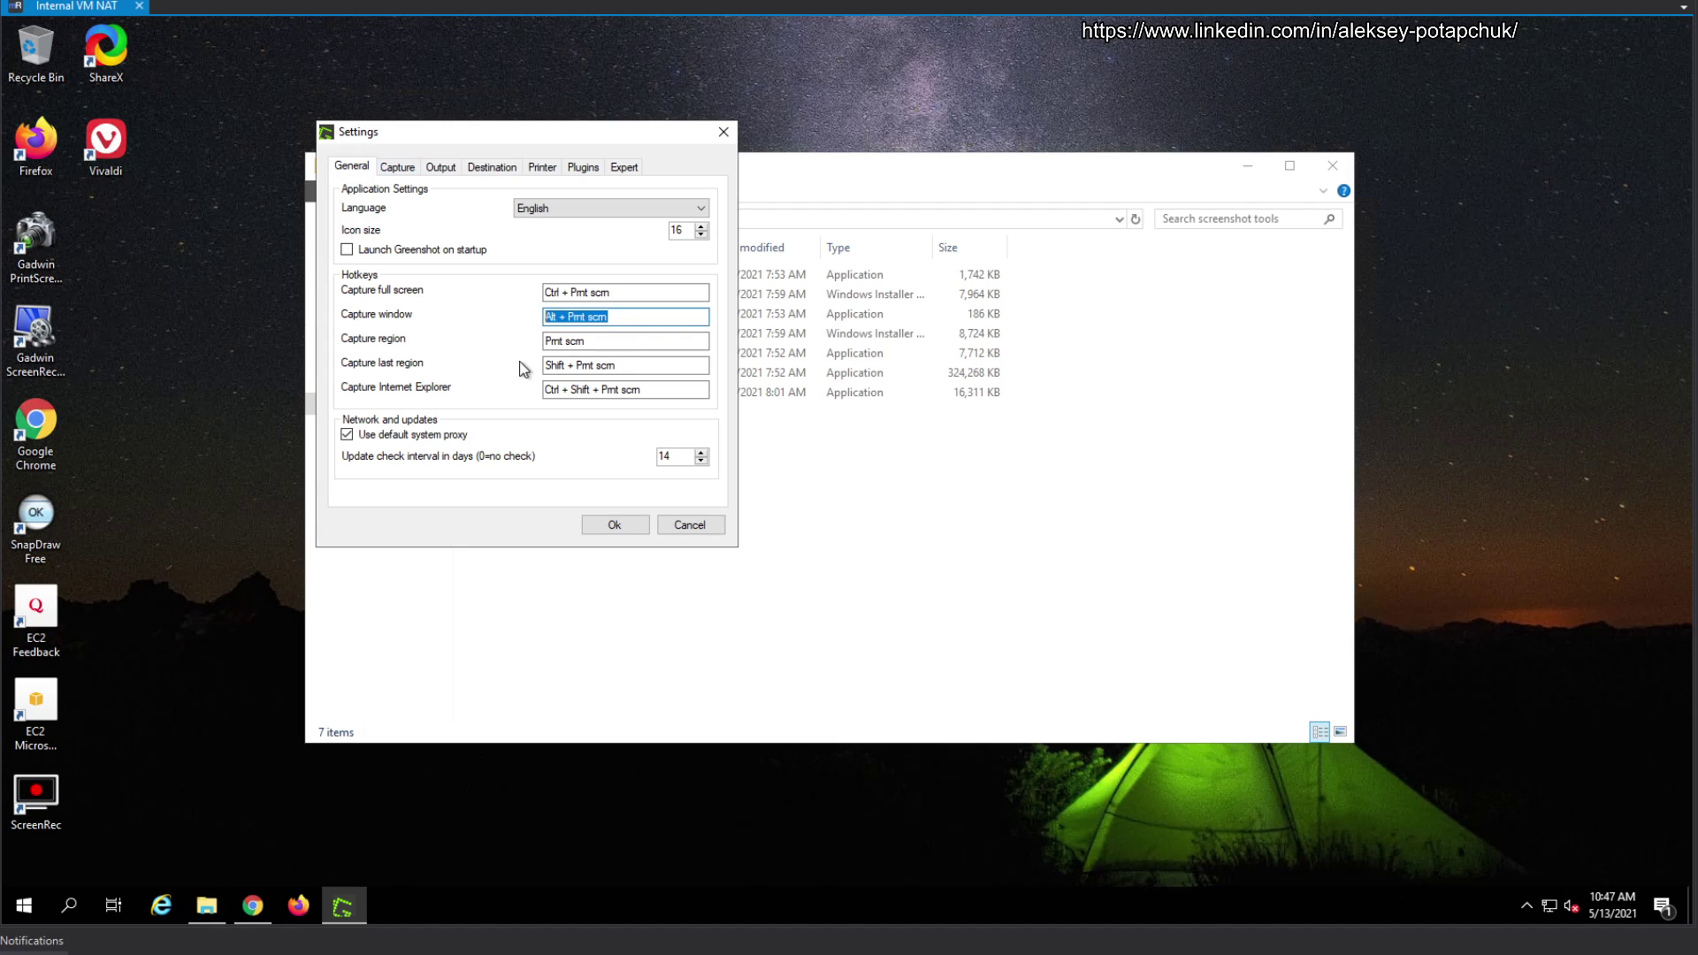
{"action": "key", "text": "ctrl+alt+d"}
{"action": "key", "text": "ctrl+alt+s"}
{"action": "left_click_drag", "start_coordinate": [647, 311], "coordinate": [451, 321]}
{"action": "key", "text": "BackSpace"}
{"action": "key", "text": "shift"}
{"action": "key", "text": "shift"}
{"action": "key", "text": "alt"}
{"action": "key", "text": "alt+h"}
On the Capture tab, leave window capture mode set to Automatically.
{"action": "left_click", "coordinate": [398, 166]}
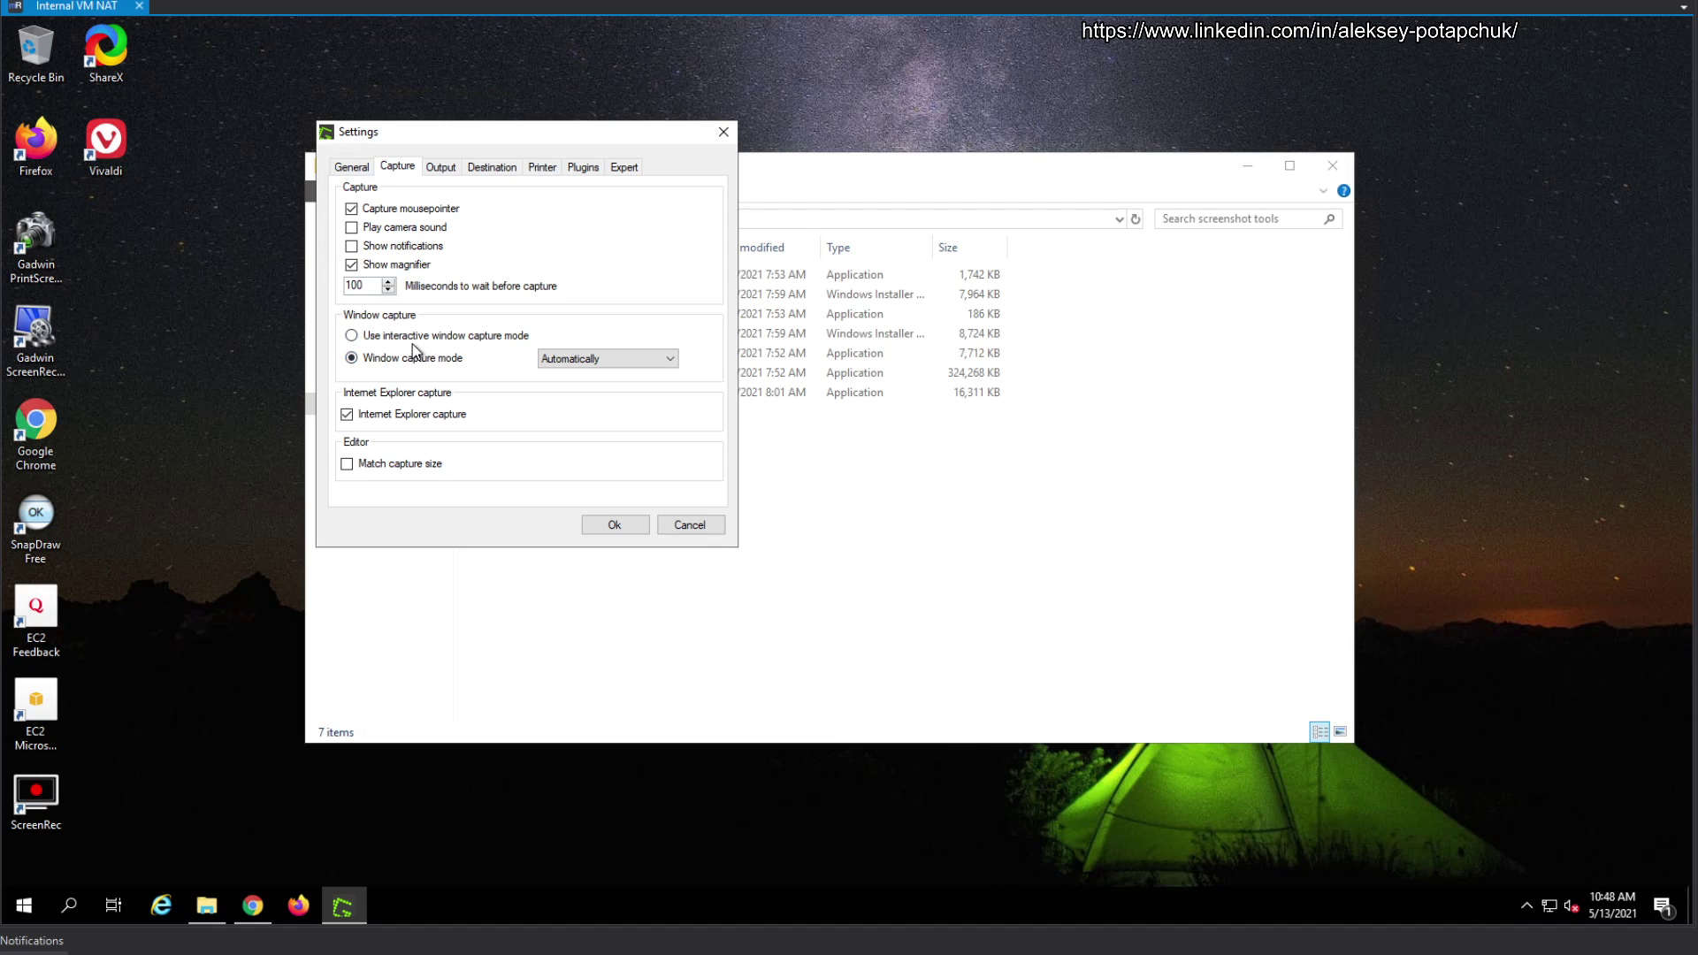
{"action": "left_click", "coordinate": [628, 357]}
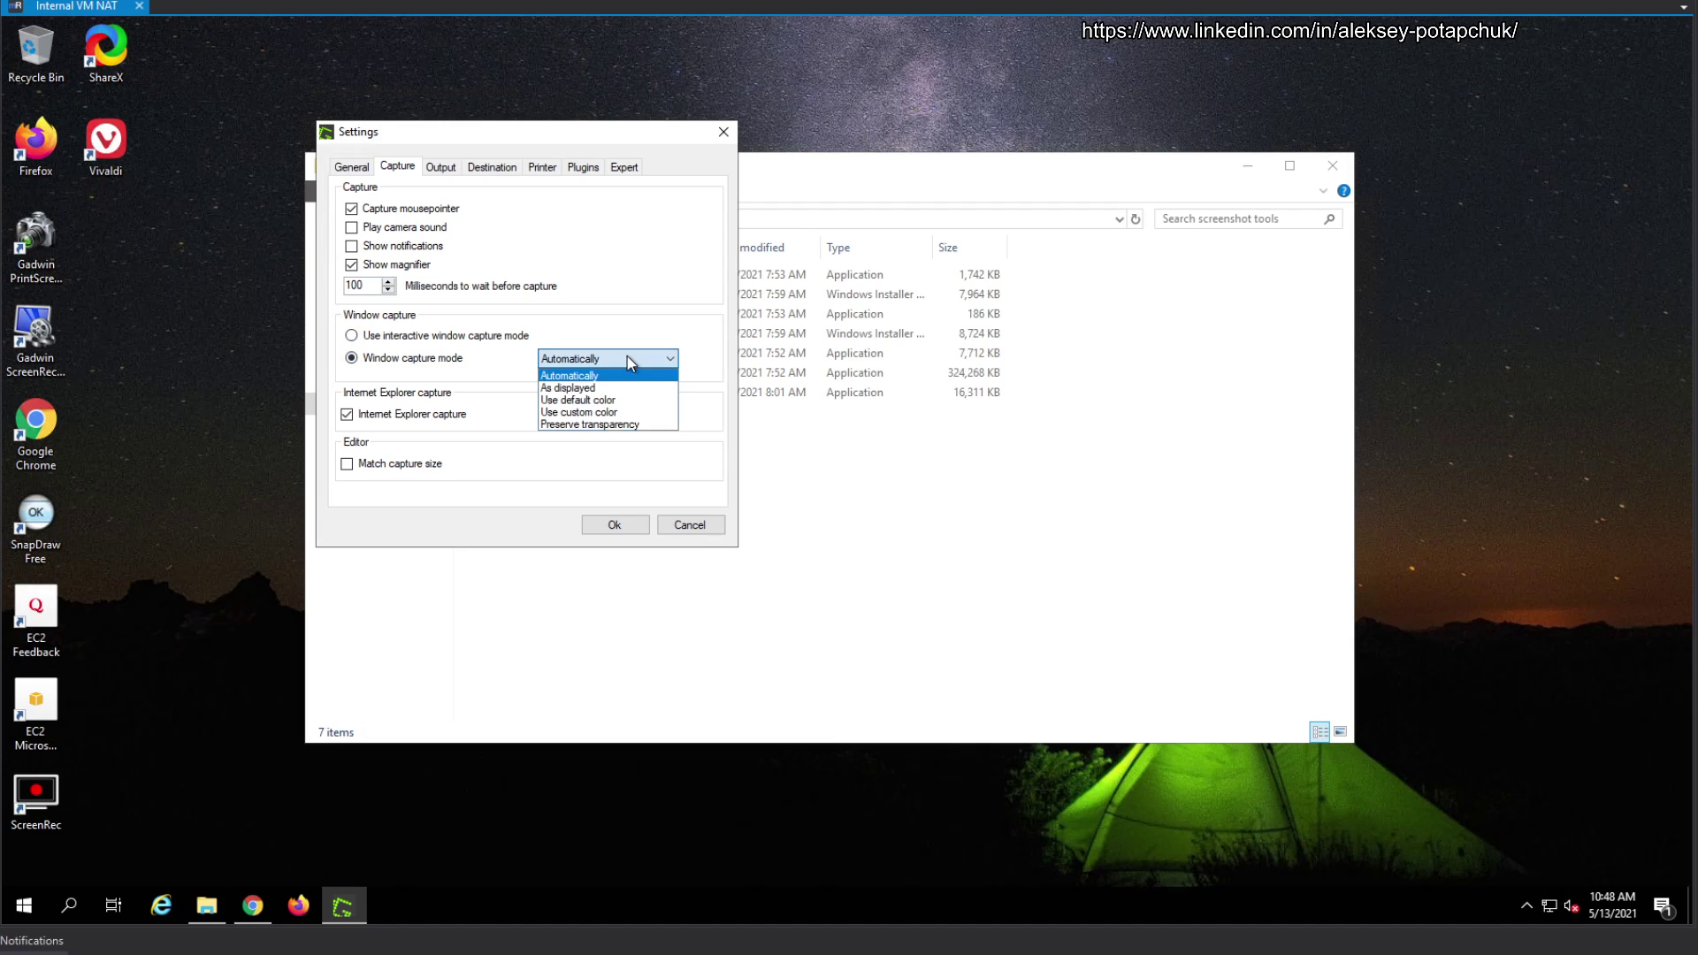
{"action": "left_click", "coordinate": [628, 356]}
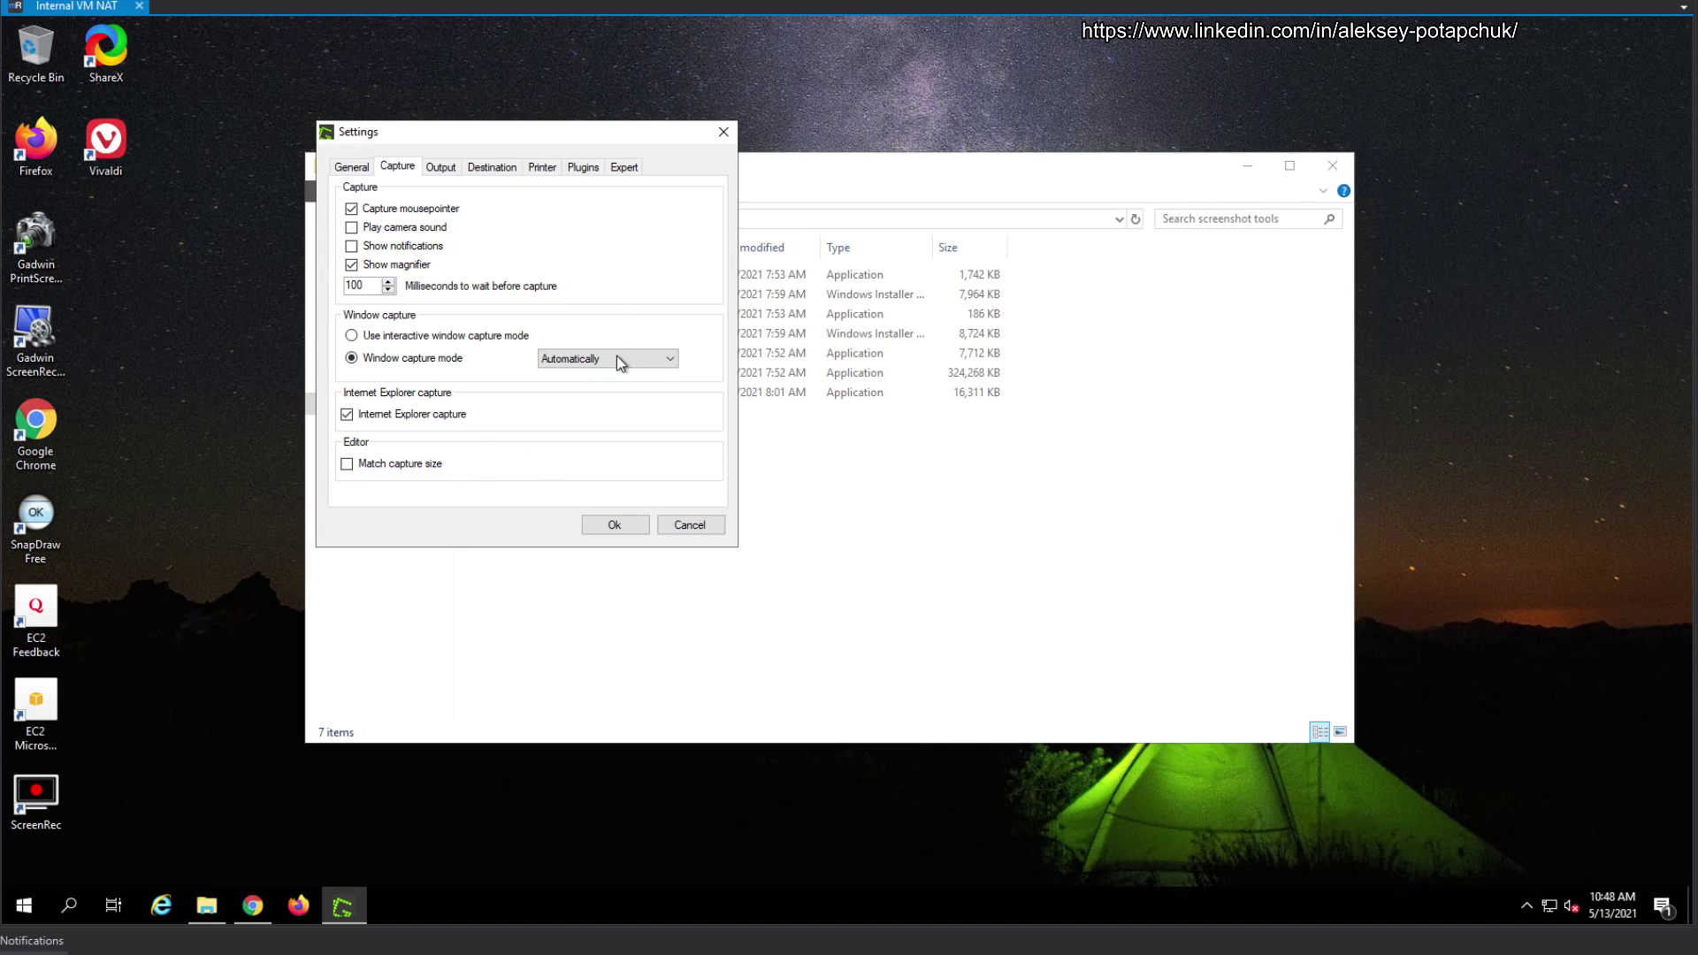
On the Output tab, review the storage location and the filename pattern placeholder help.
{"action": "left_click", "coordinate": [451, 166]}
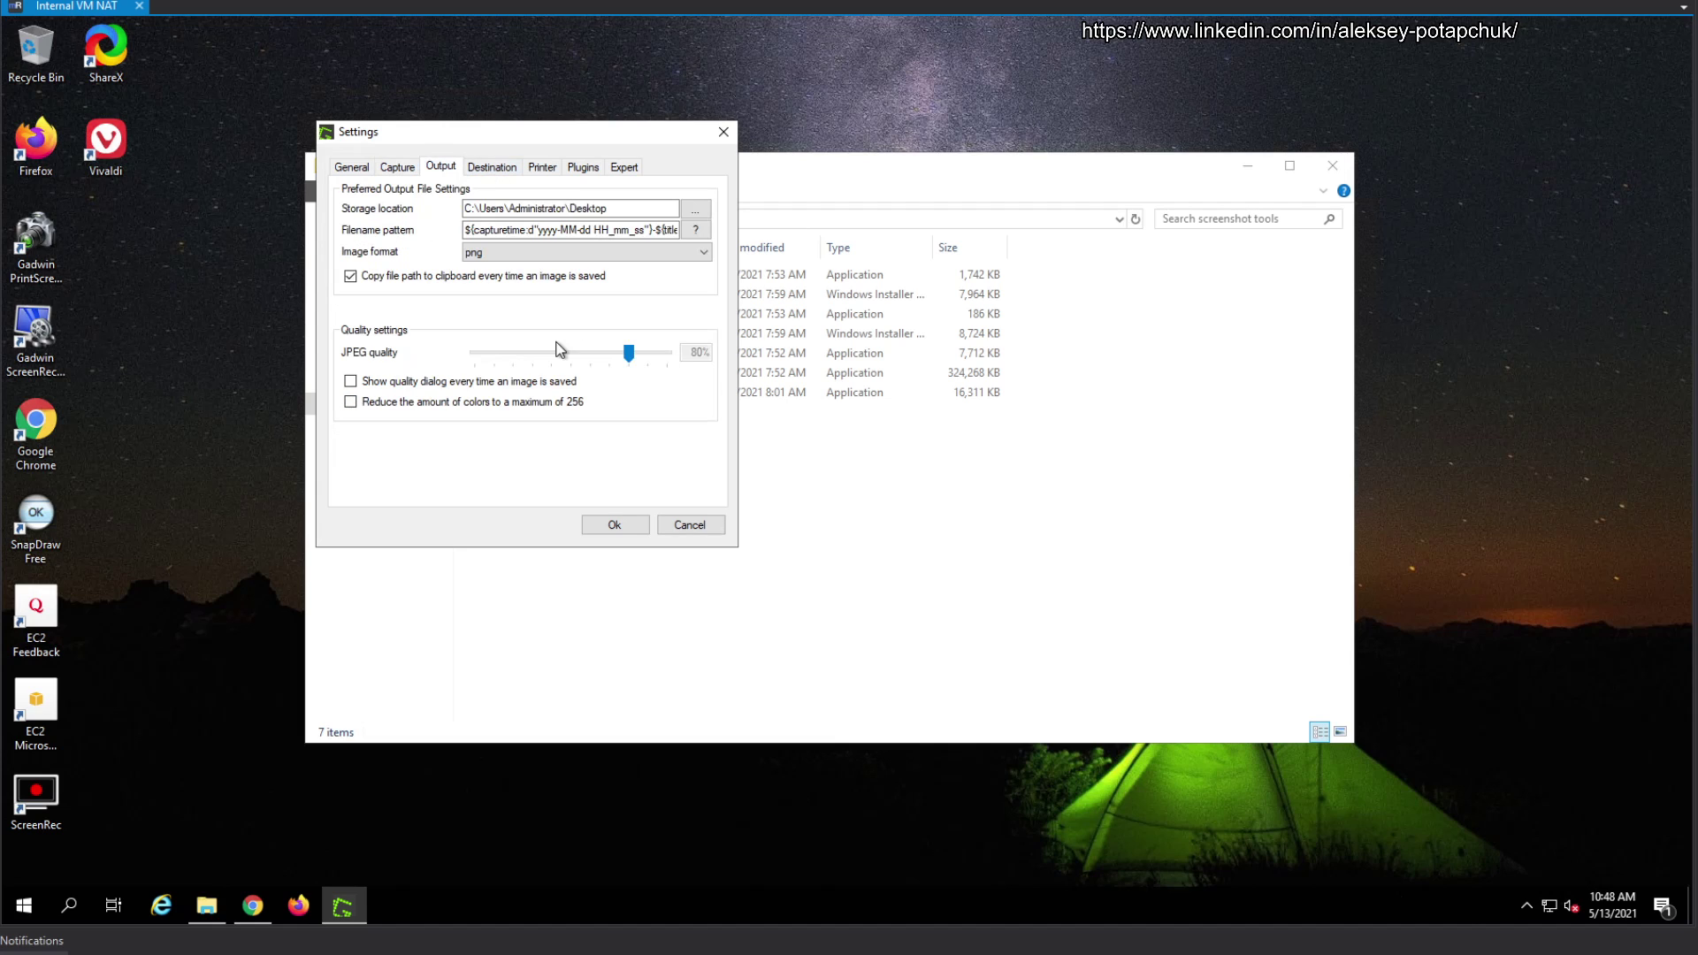
{"action": "left_click", "coordinate": [633, 208]}
{"action": "left_click_drag", "start_coordinate": [539, 128], "coordinate": [729, 237]}
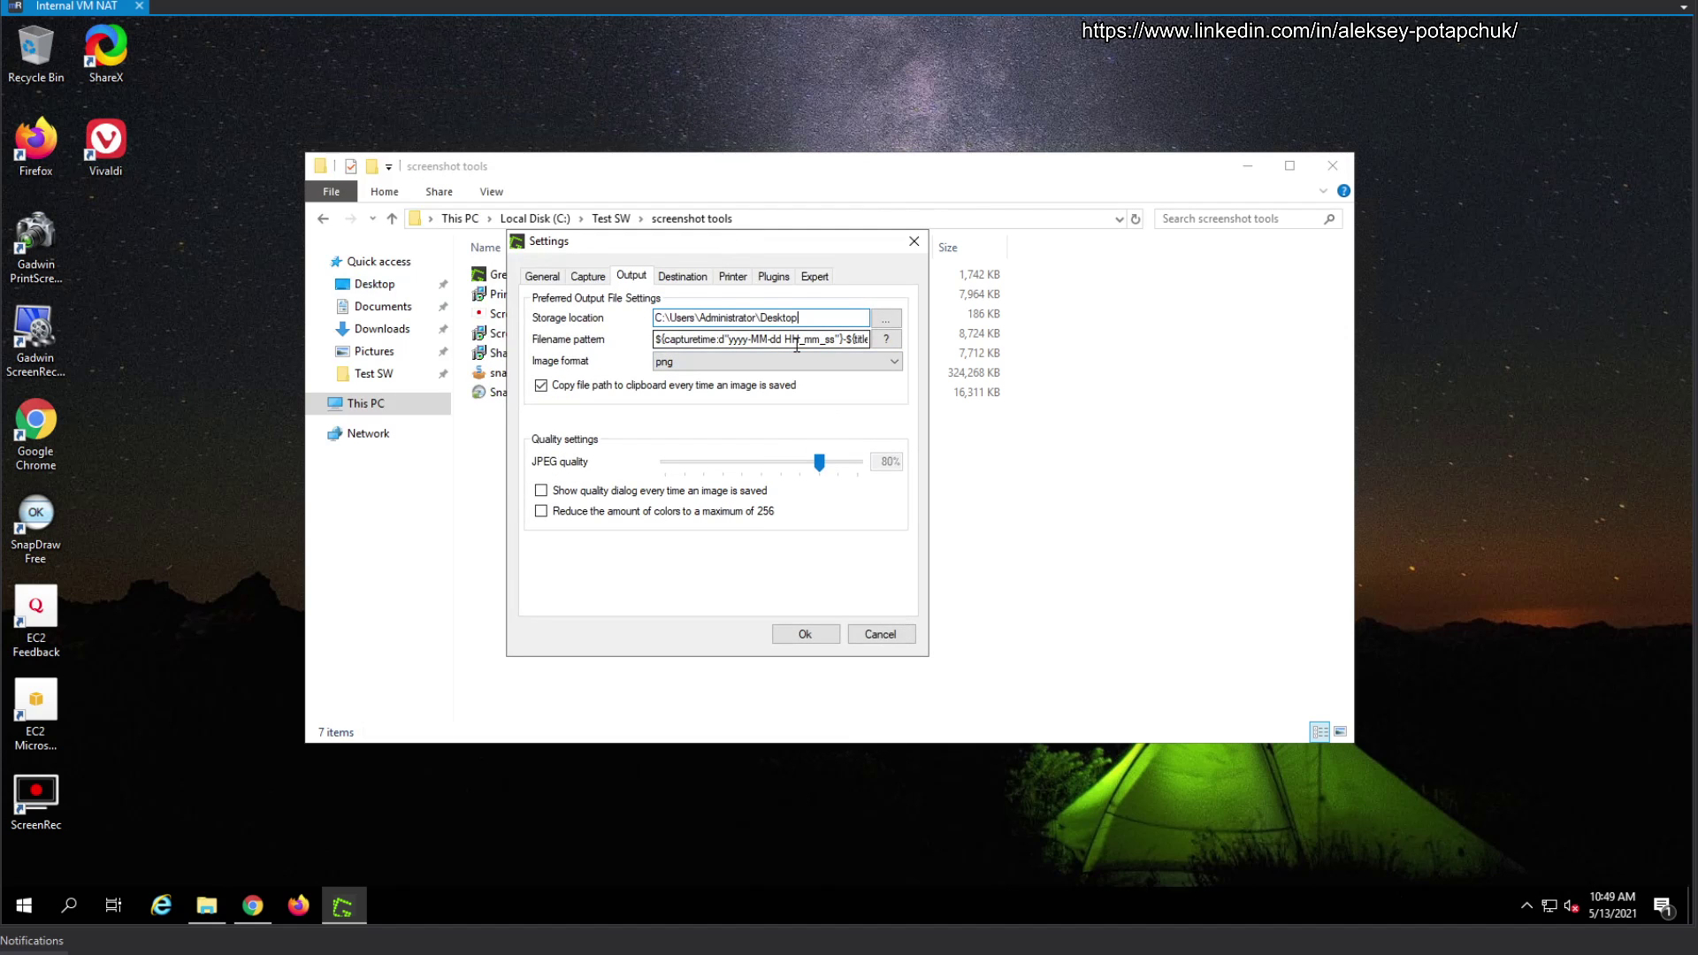
{"action": "left_click", "coordinate": [895, 345]}
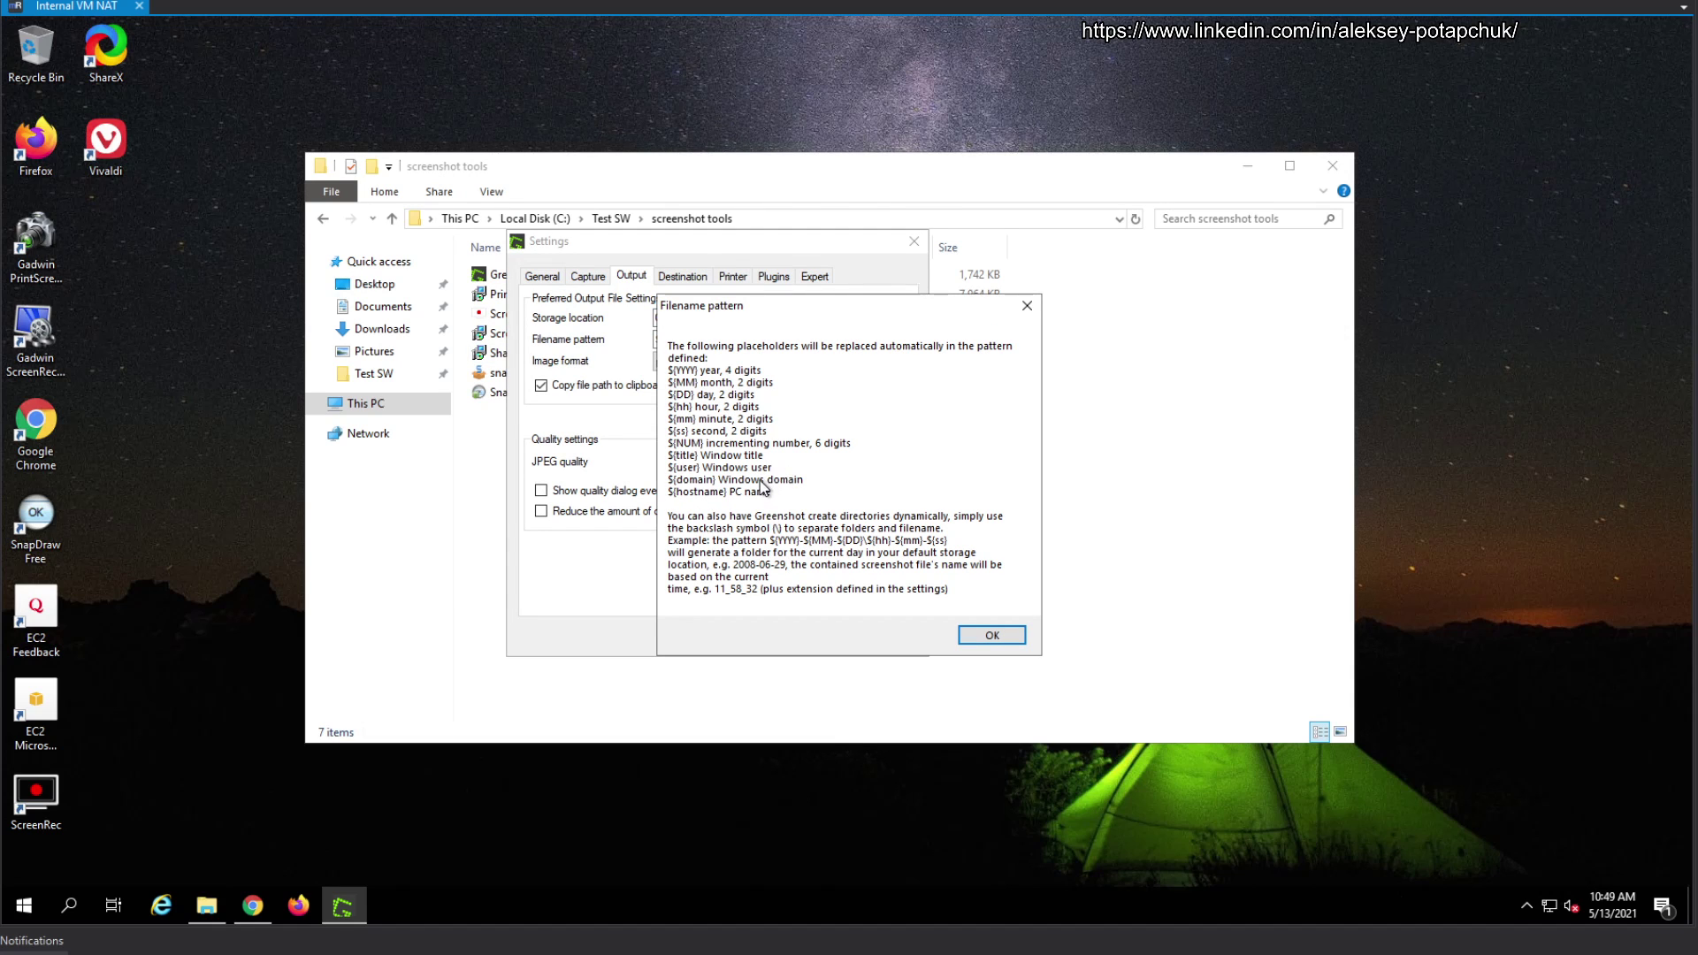
{"action": "left_click", "coordinate": [1026, 306]}
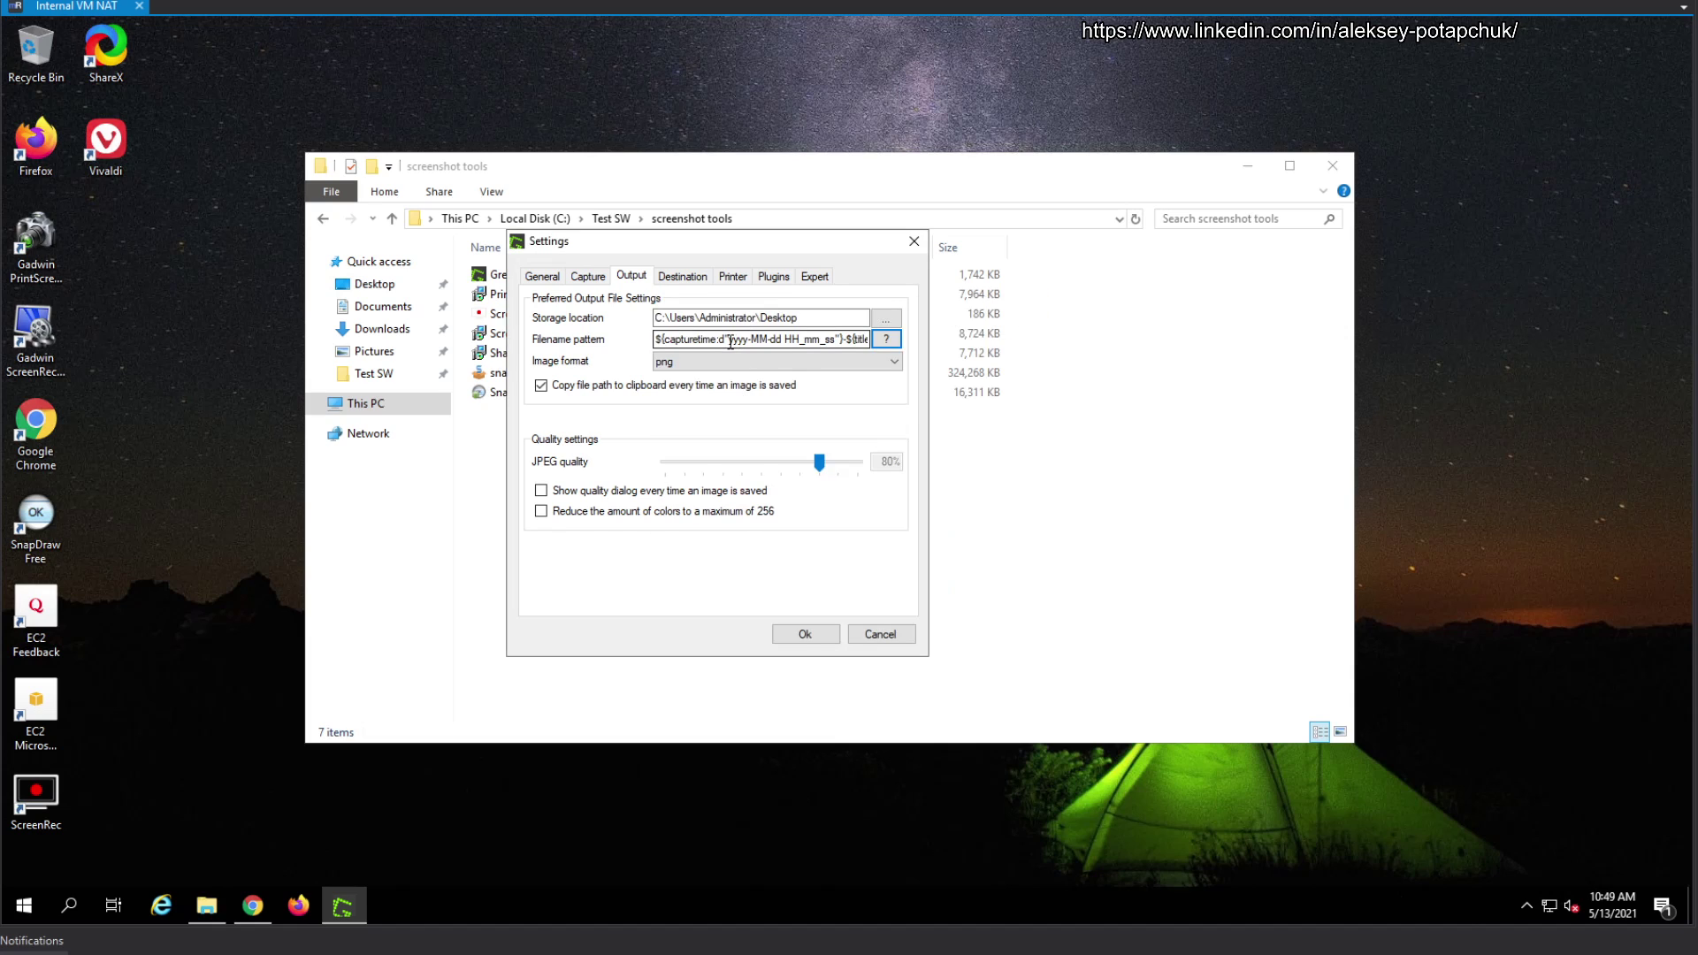
{"action": "left_click_drag", "start_coordinate": [724, 340], "coordinate": [882, 341]}
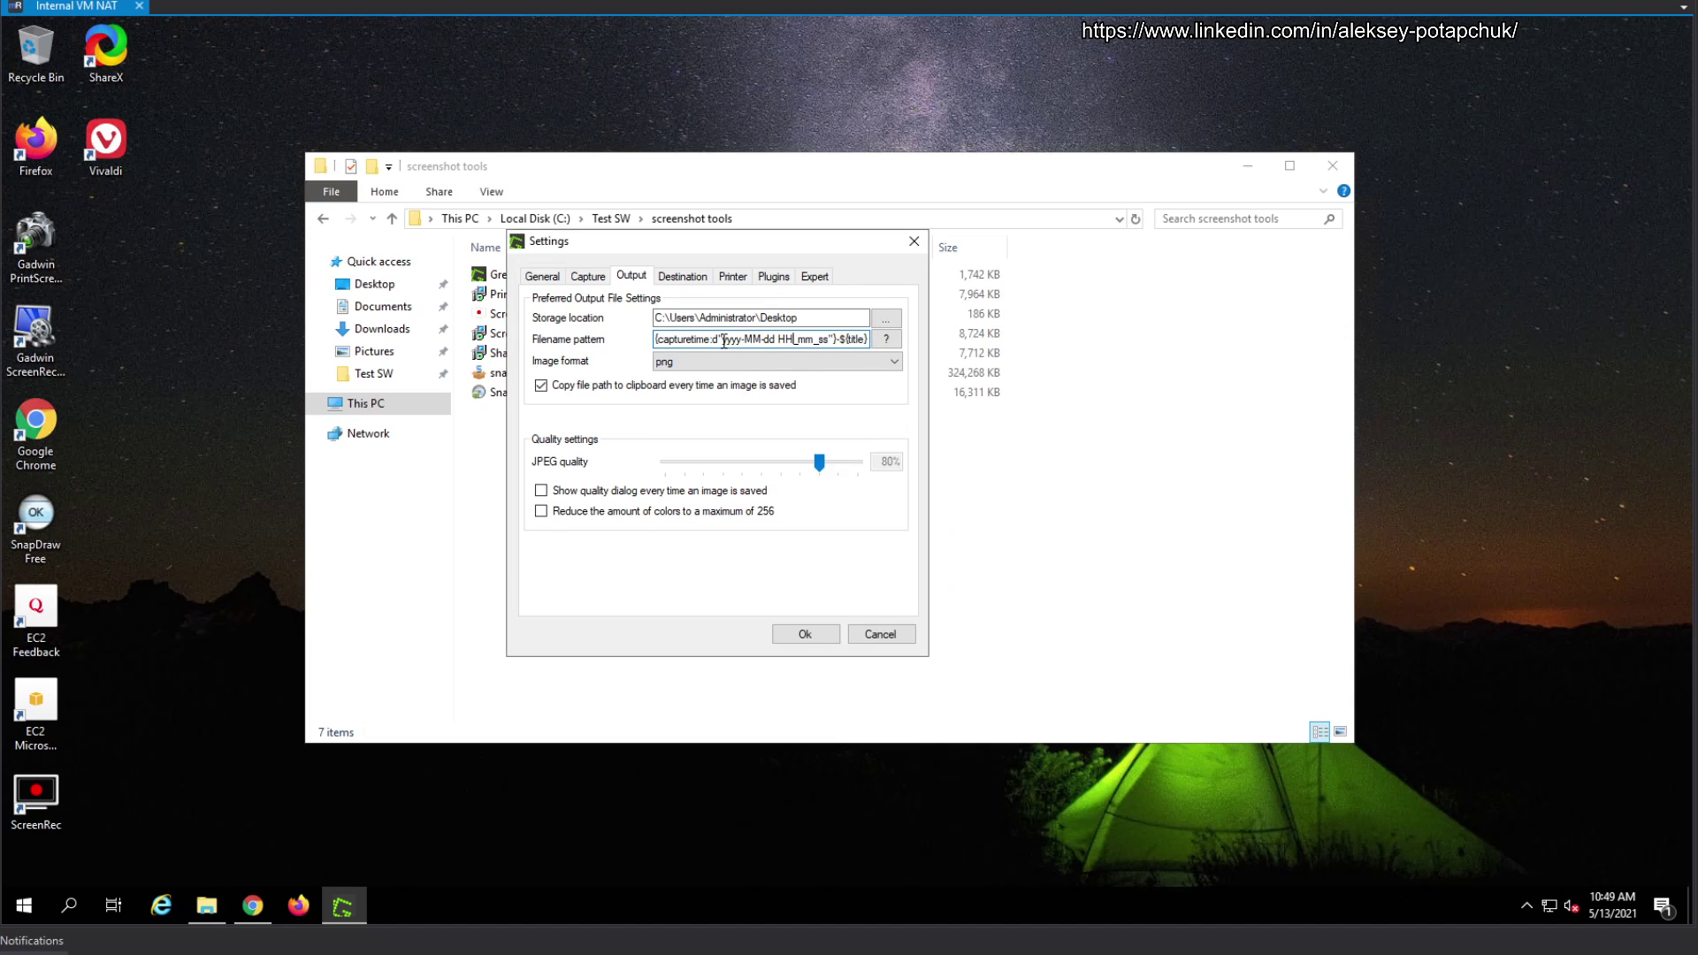
{"action": "left_click_drag", "start_coordinate": [727, 341], "coordinate": [632, 346]}
{"action": "left_click", "coordinate": [792, 339]}
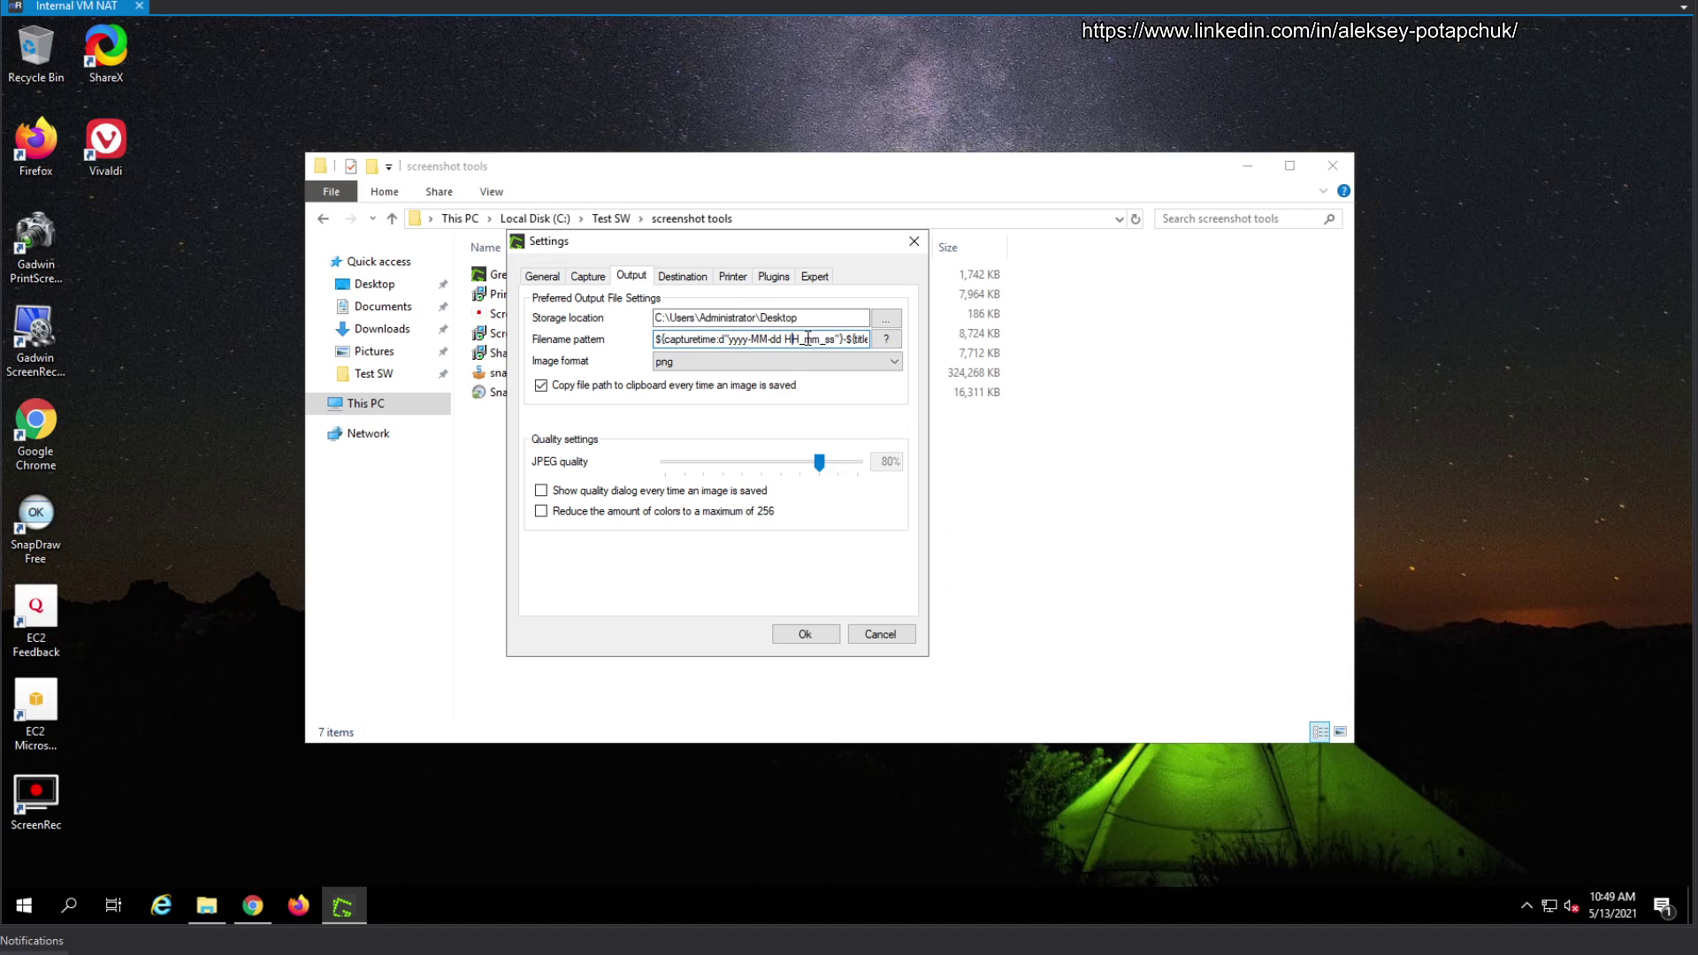
Keep png as the image format, with copying the file path to clipboard turned off.
{"action": "left_click", "coordinate": [764, 365]}
{"action": "left_click", "coordinate": [765, 366]}
{"action": "left_click", "coordinate": [762, 364]}
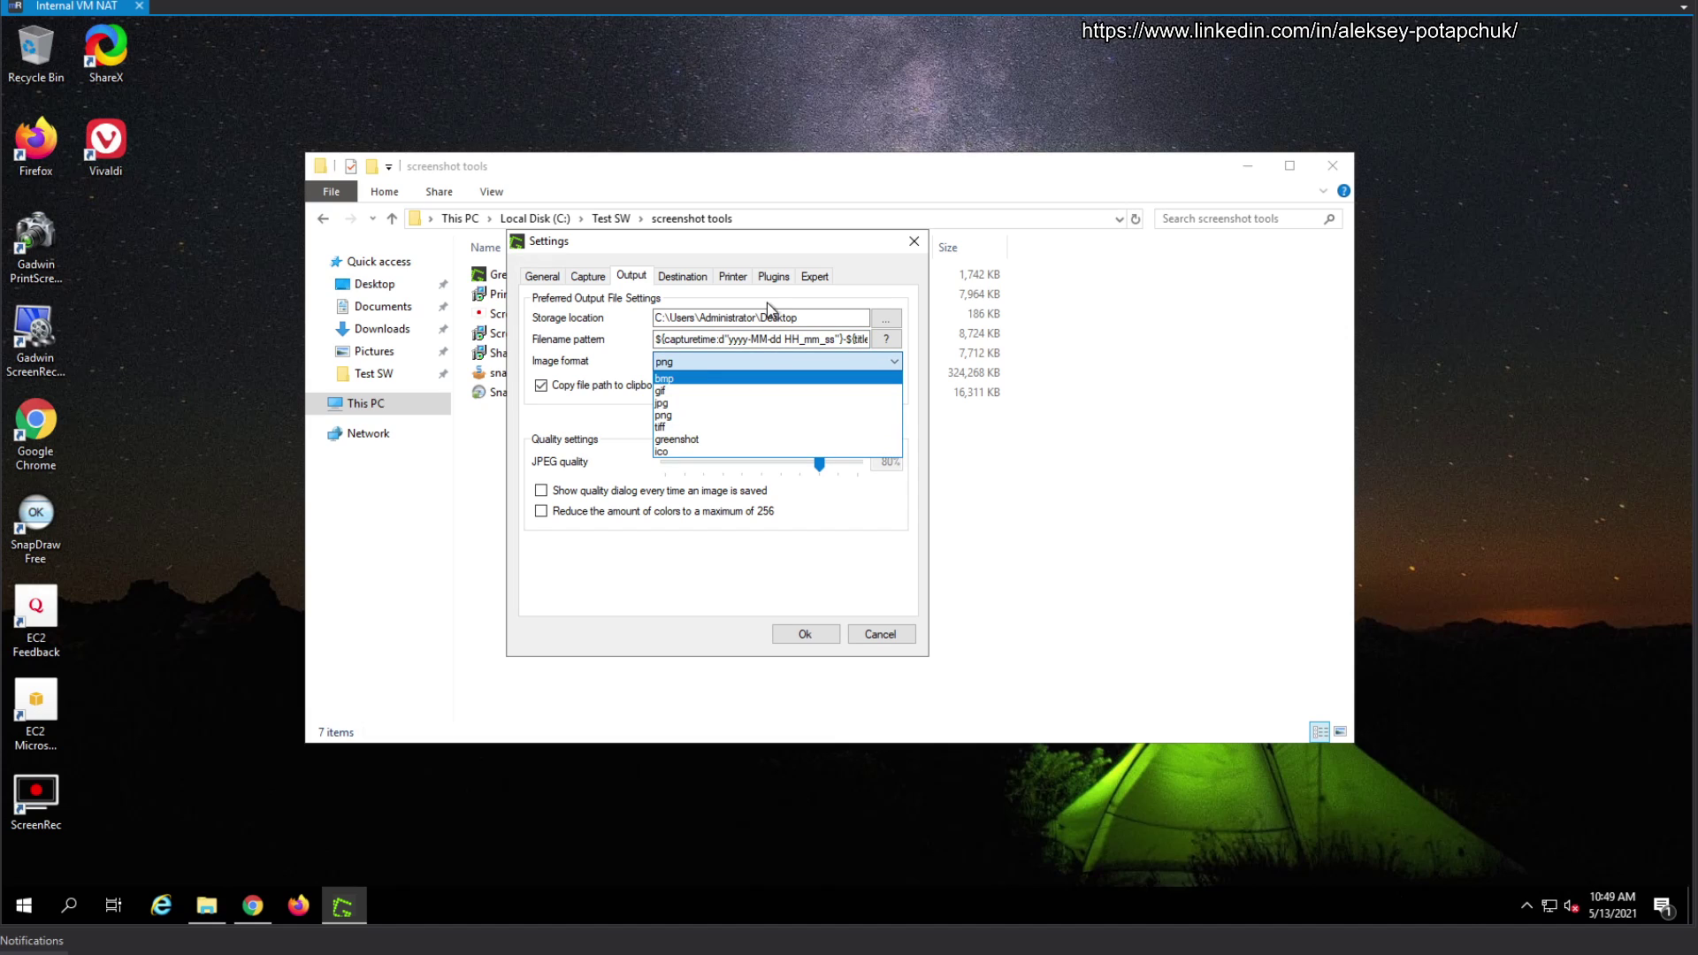
{"action": "left_click", "coordinate": [838, 525]}
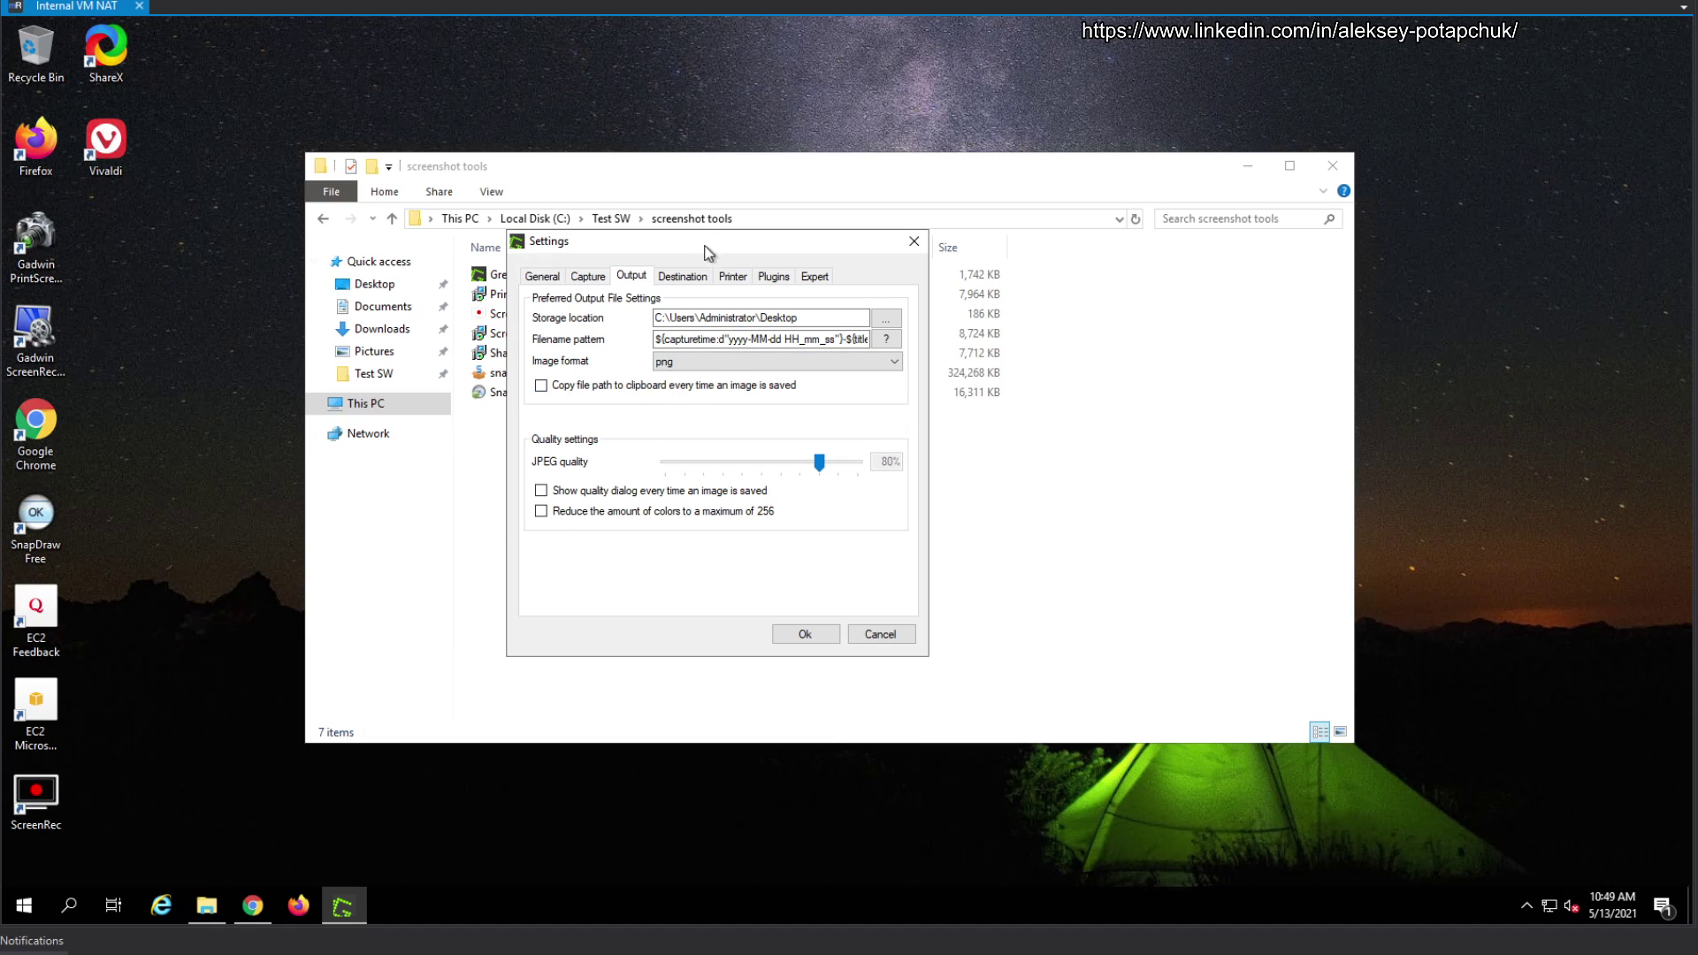
{"action": "left_click", "coordinate": [690, 277]}
Turn off dynamic destination selection and enable Save directly and Copy to clipboard.
{"action": "left_click", "coordinate": [558, 316]}
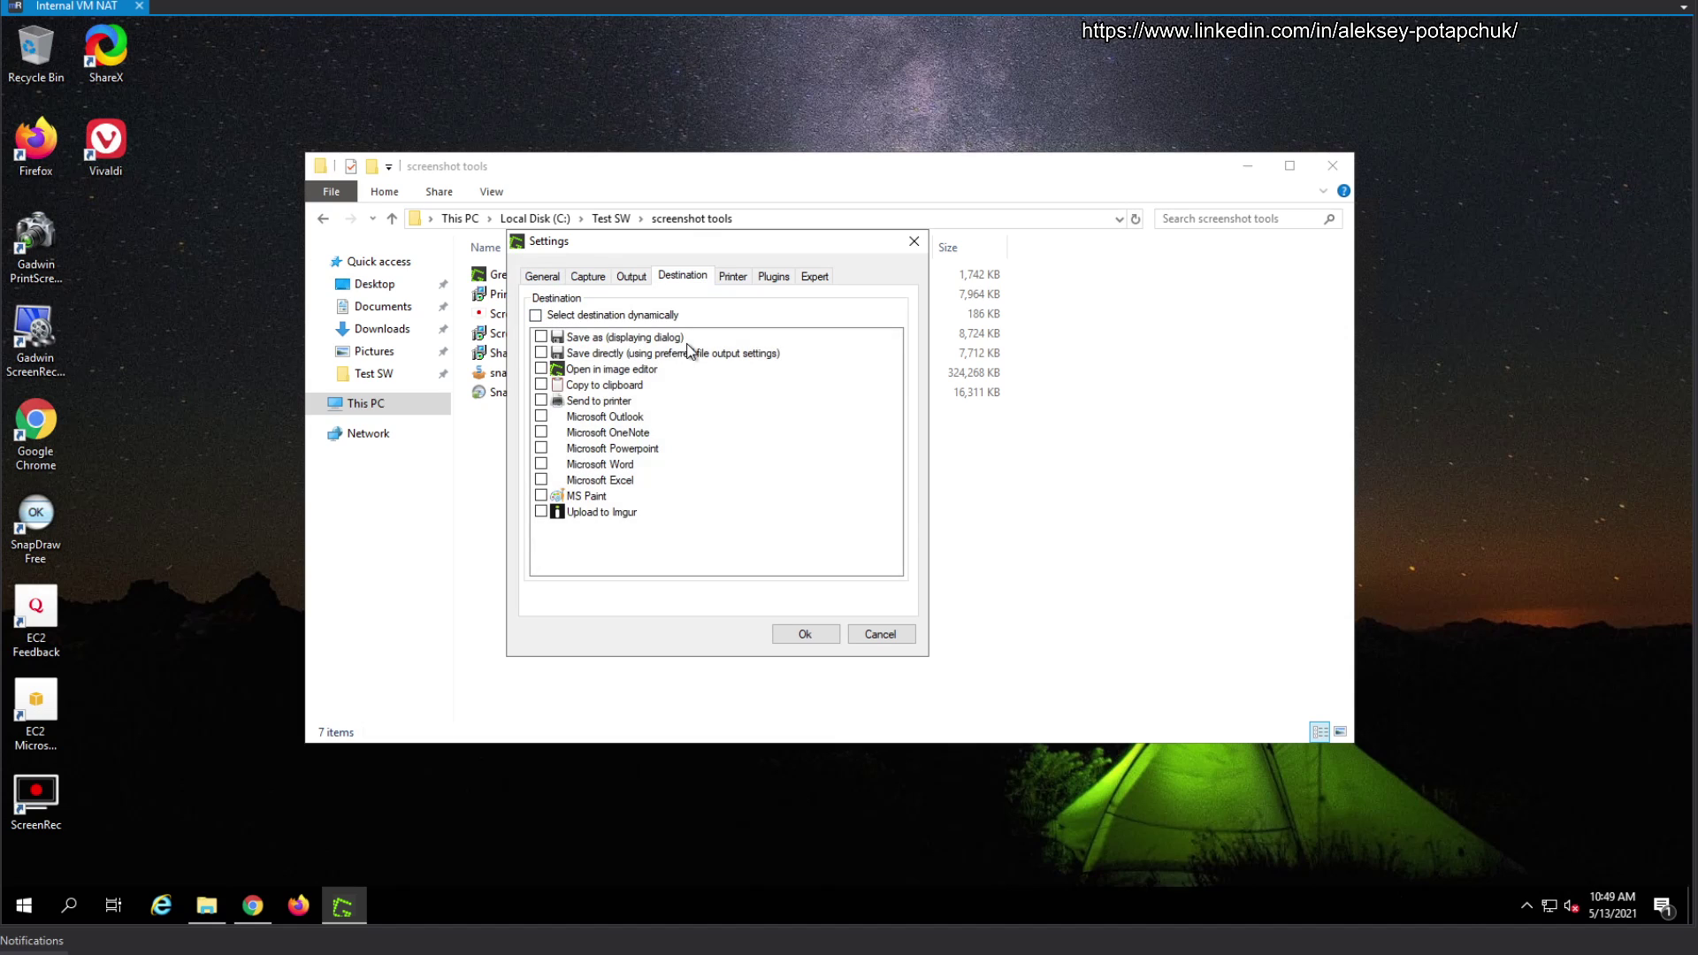
{"action": "left_click", "coordinate": [540, 337]}
{"action": "left_click", "coordinate": [541, 353]}
{"action": "left_click", "coordinate": [541, 369]}
{"action": "left_click", "coordinate": [541, 385]}
{"action": "left_click", "coordinate": [541, 369]}
{"action": "left_click", "coordinate": [545, 280]}
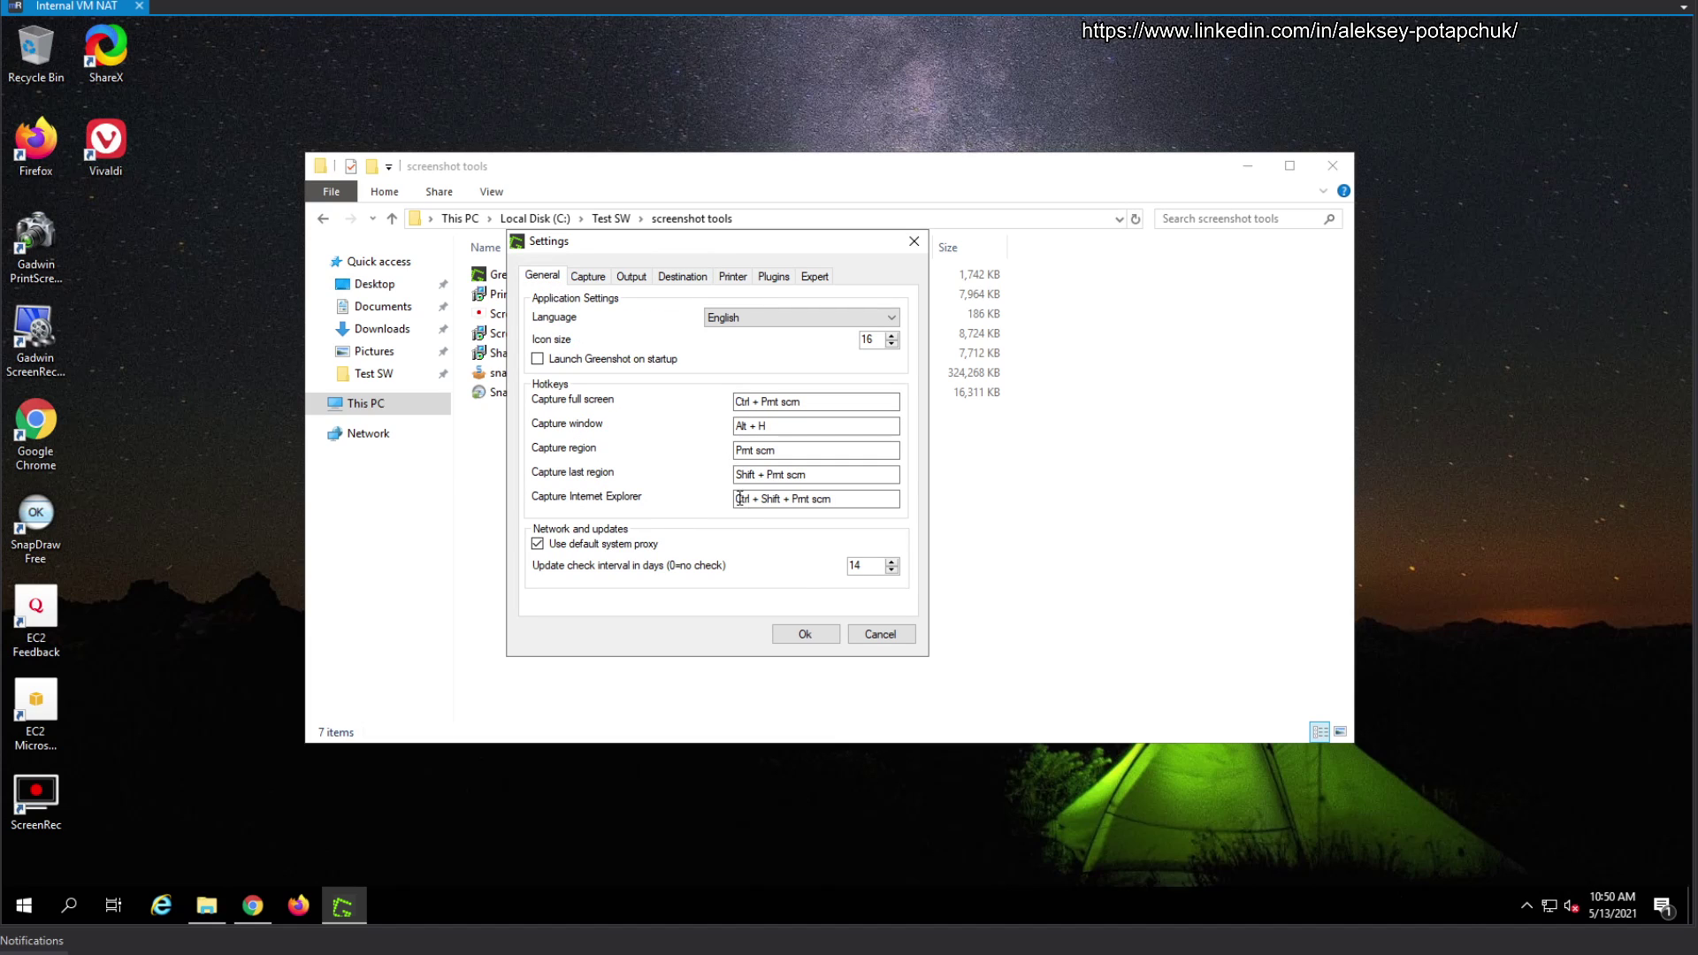
{"action": "left_click", "coordinate": [685, 277]}
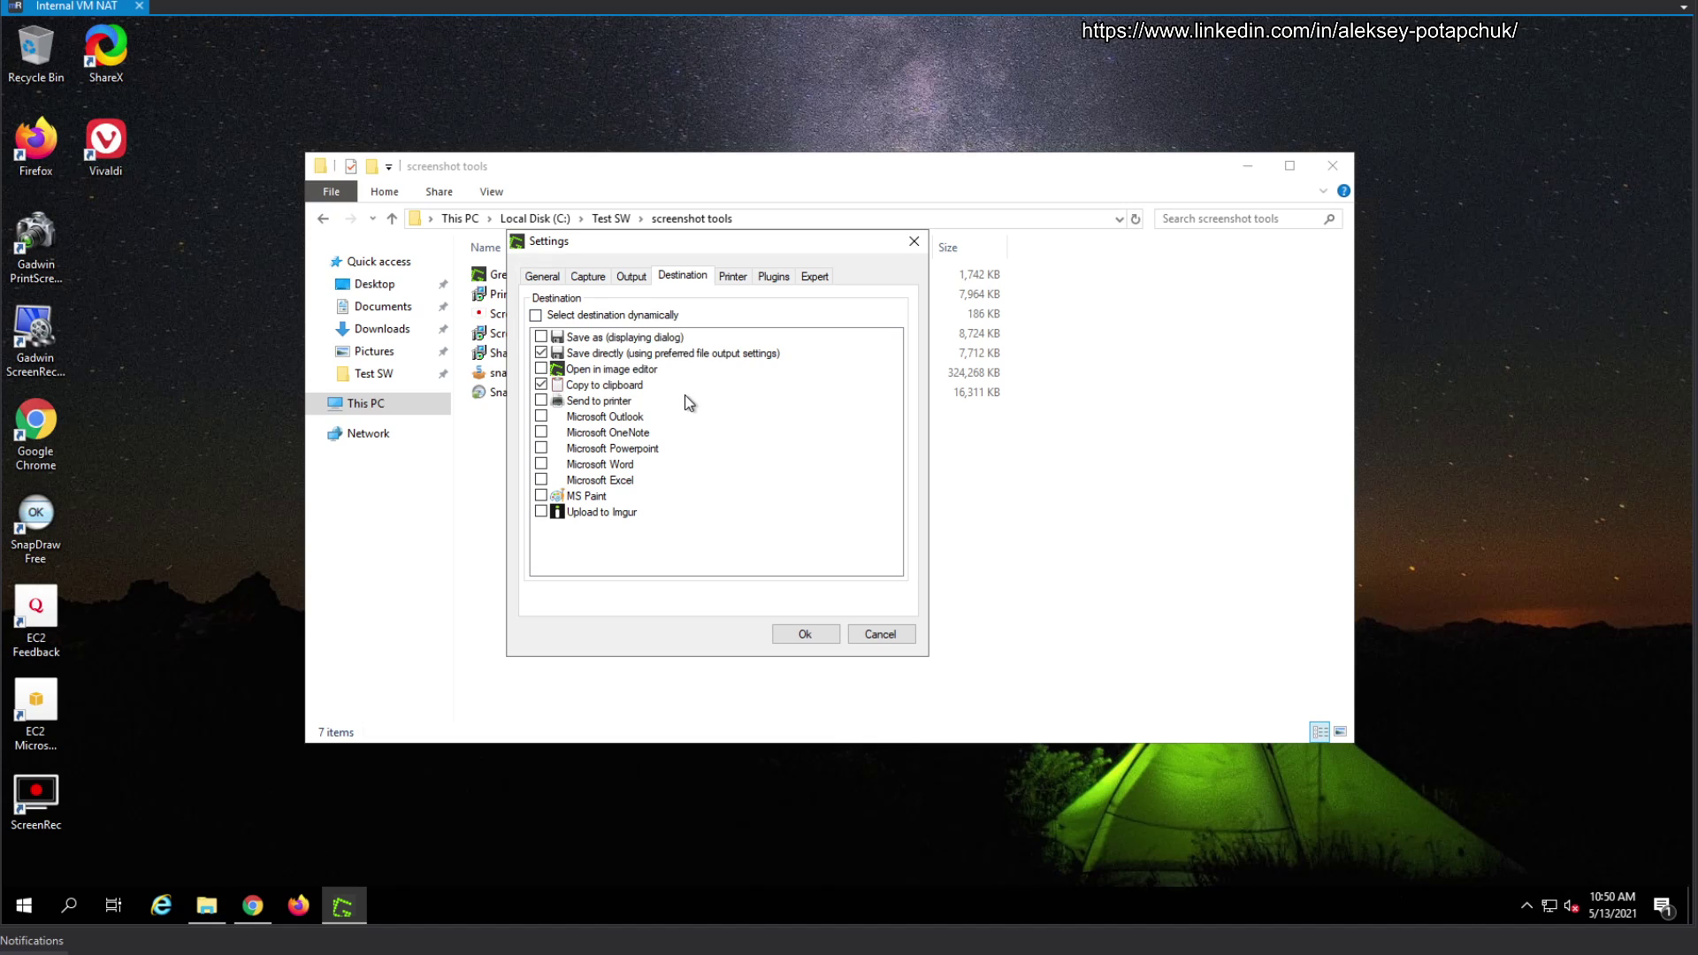
Launch WordPad with a blank document, then bring the Greenshot Settings window back.
{"action": "left_click", "coordinate": [28, 900]}
{"action": "type", "text": "world"}
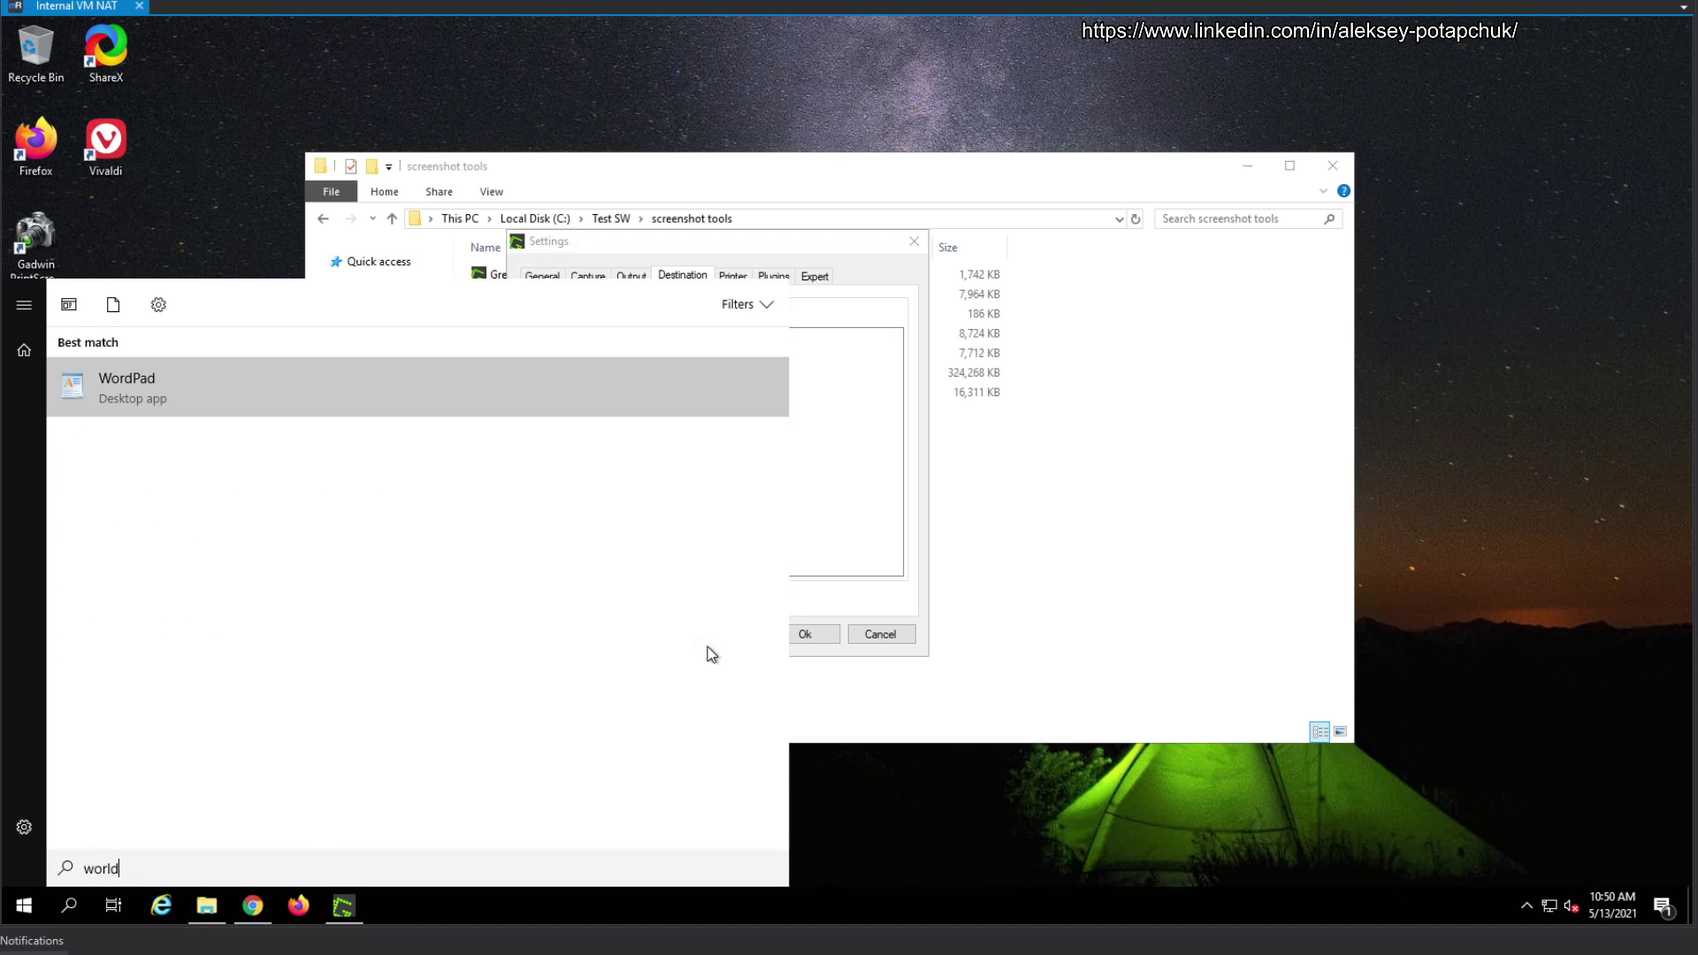
{"action": "key", "text": "Return"}
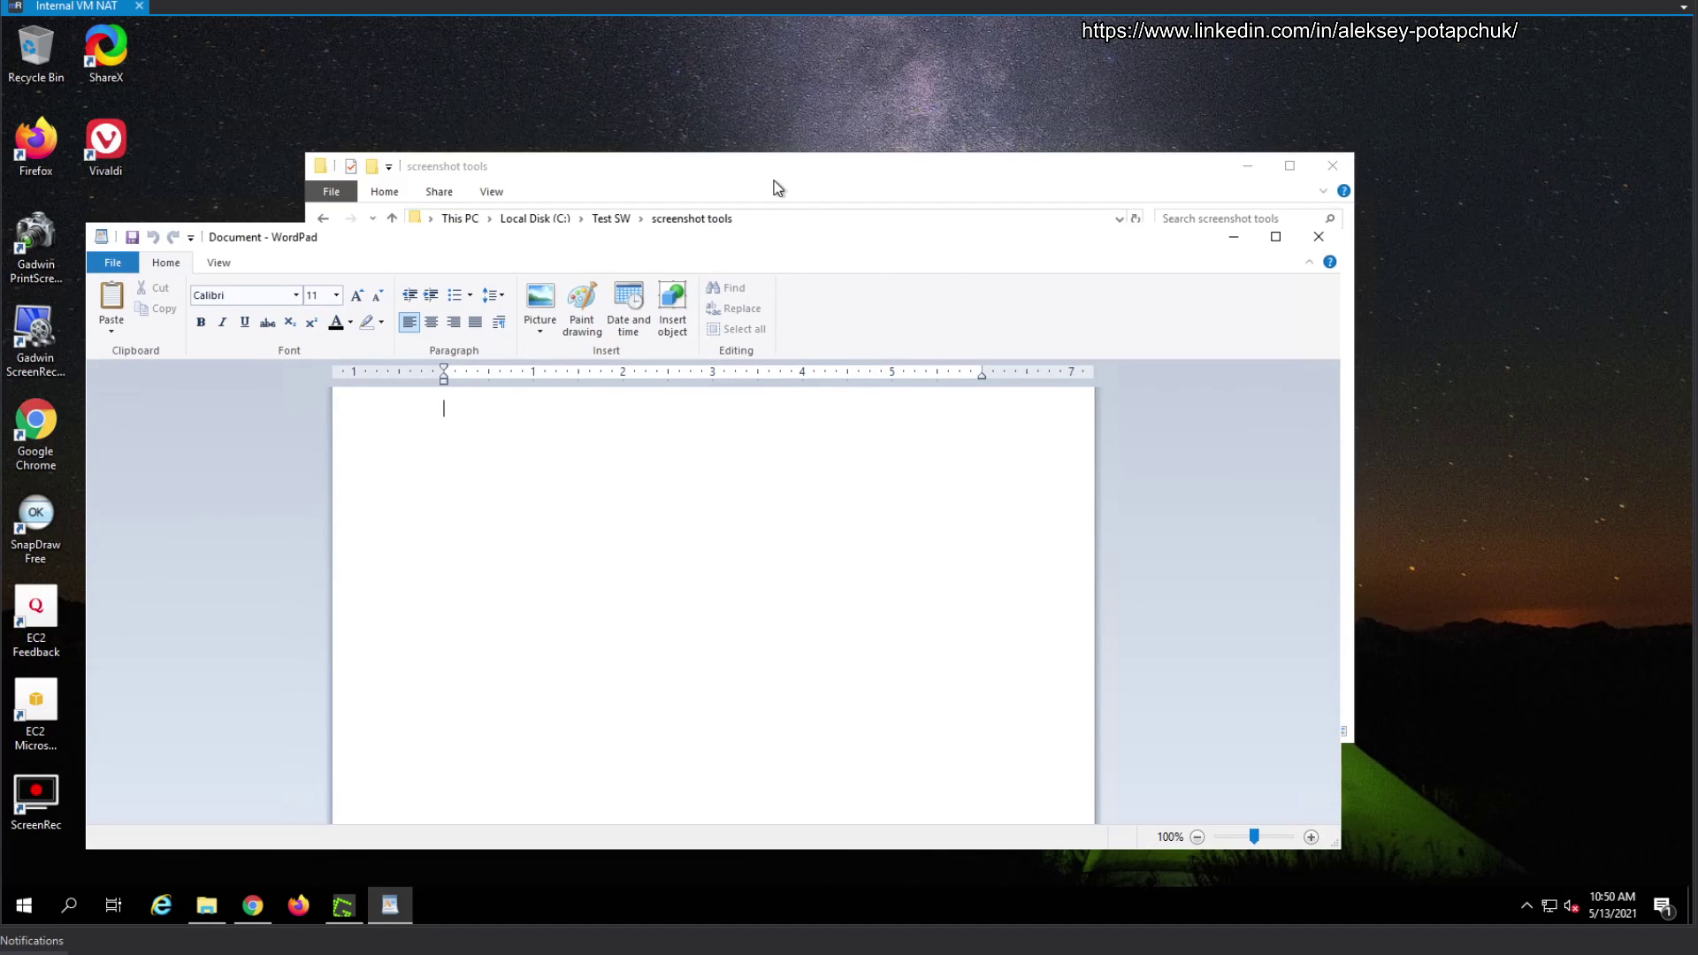
{"action": "left_click", "coordinate": [780, 187]}
{"action": "left_click", "coordinate": [351, 909]}
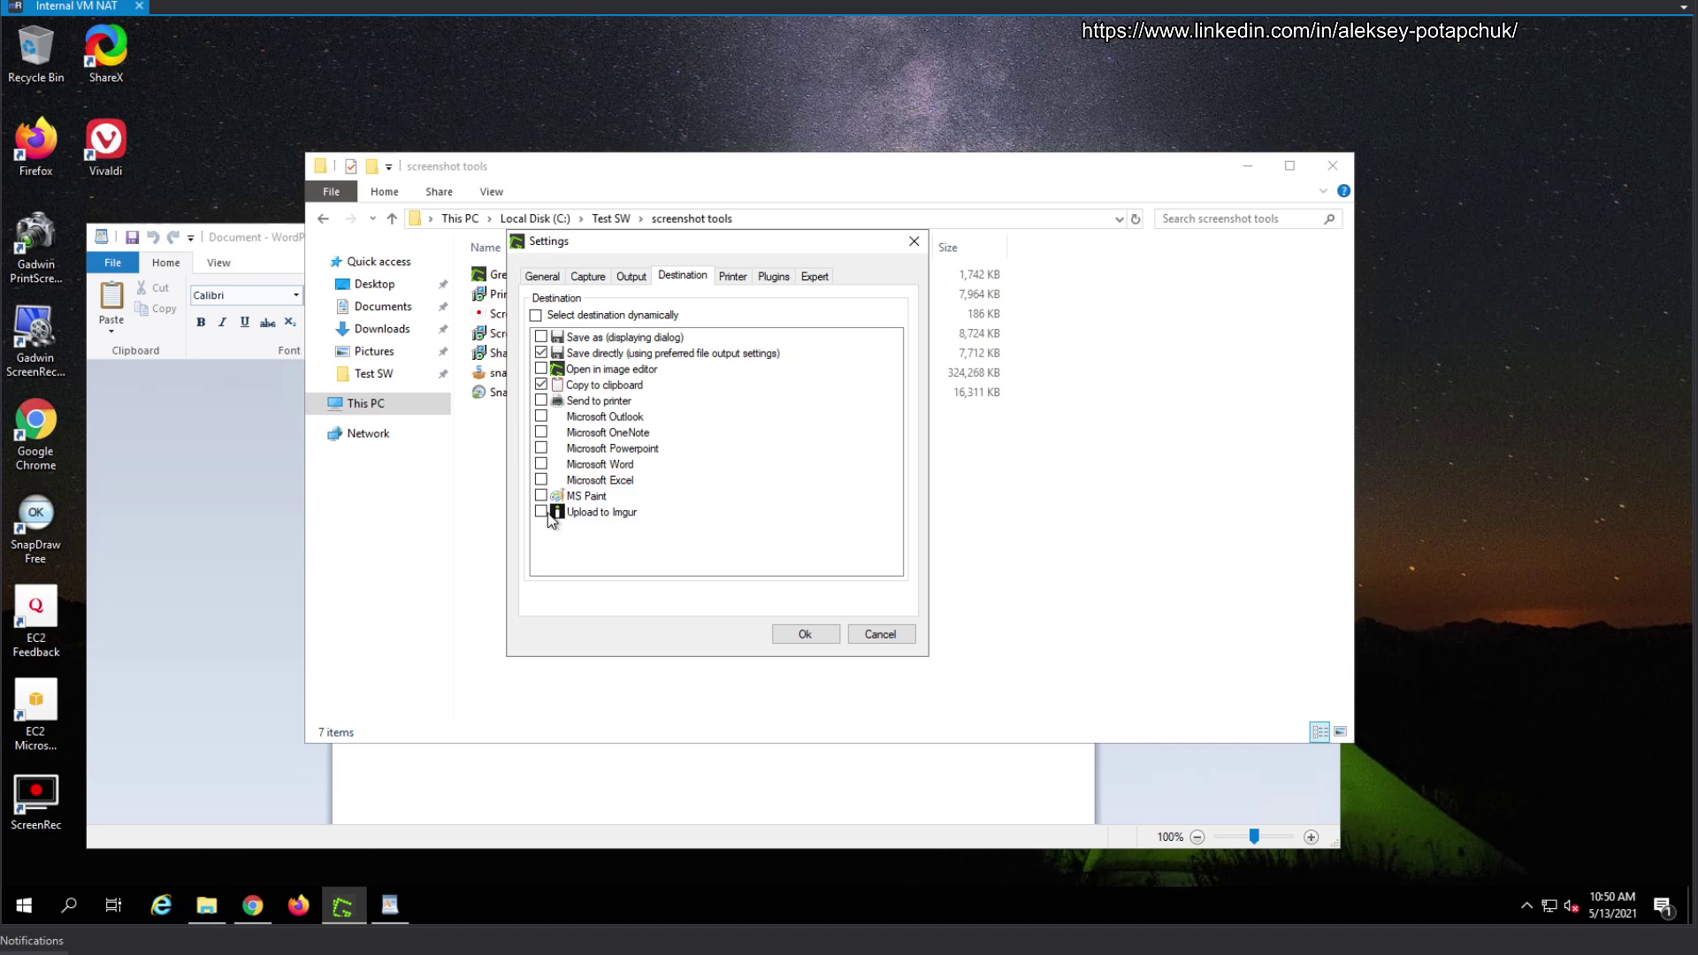
Browse the Printer, Plugins and Expert tabs, then confirm the settings with Ok.
{"action": "left_click", "coordinate": [743, 277]}
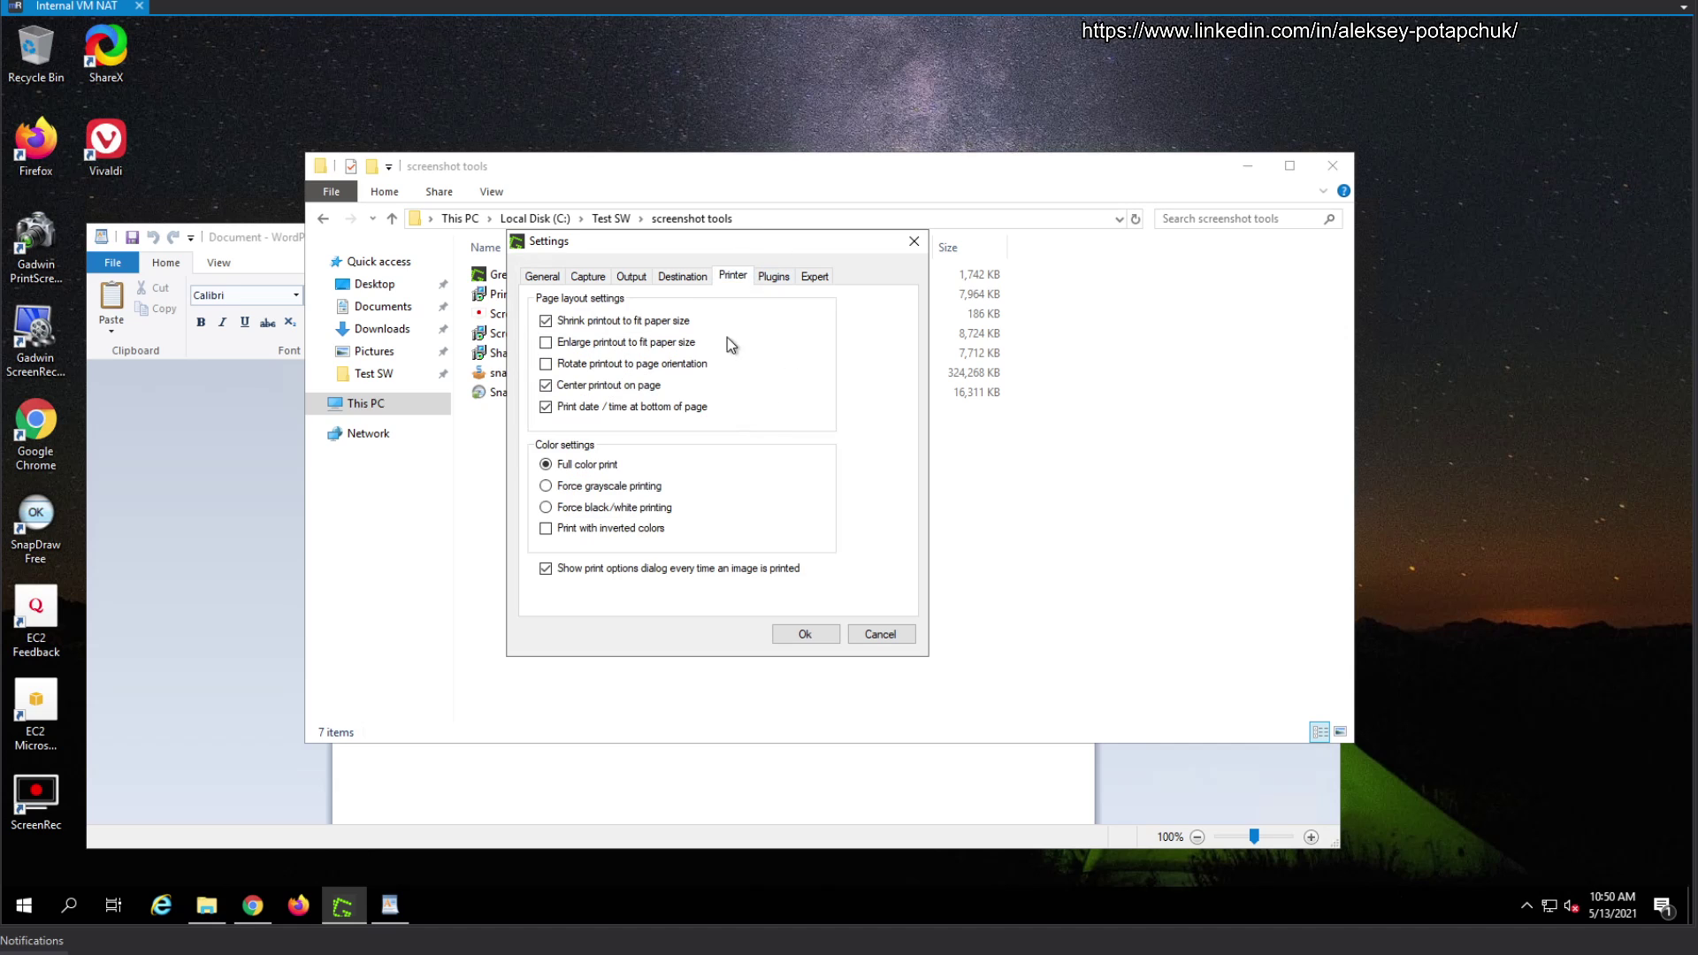
{"action": "left_click", "coordinate": [776, 277]}
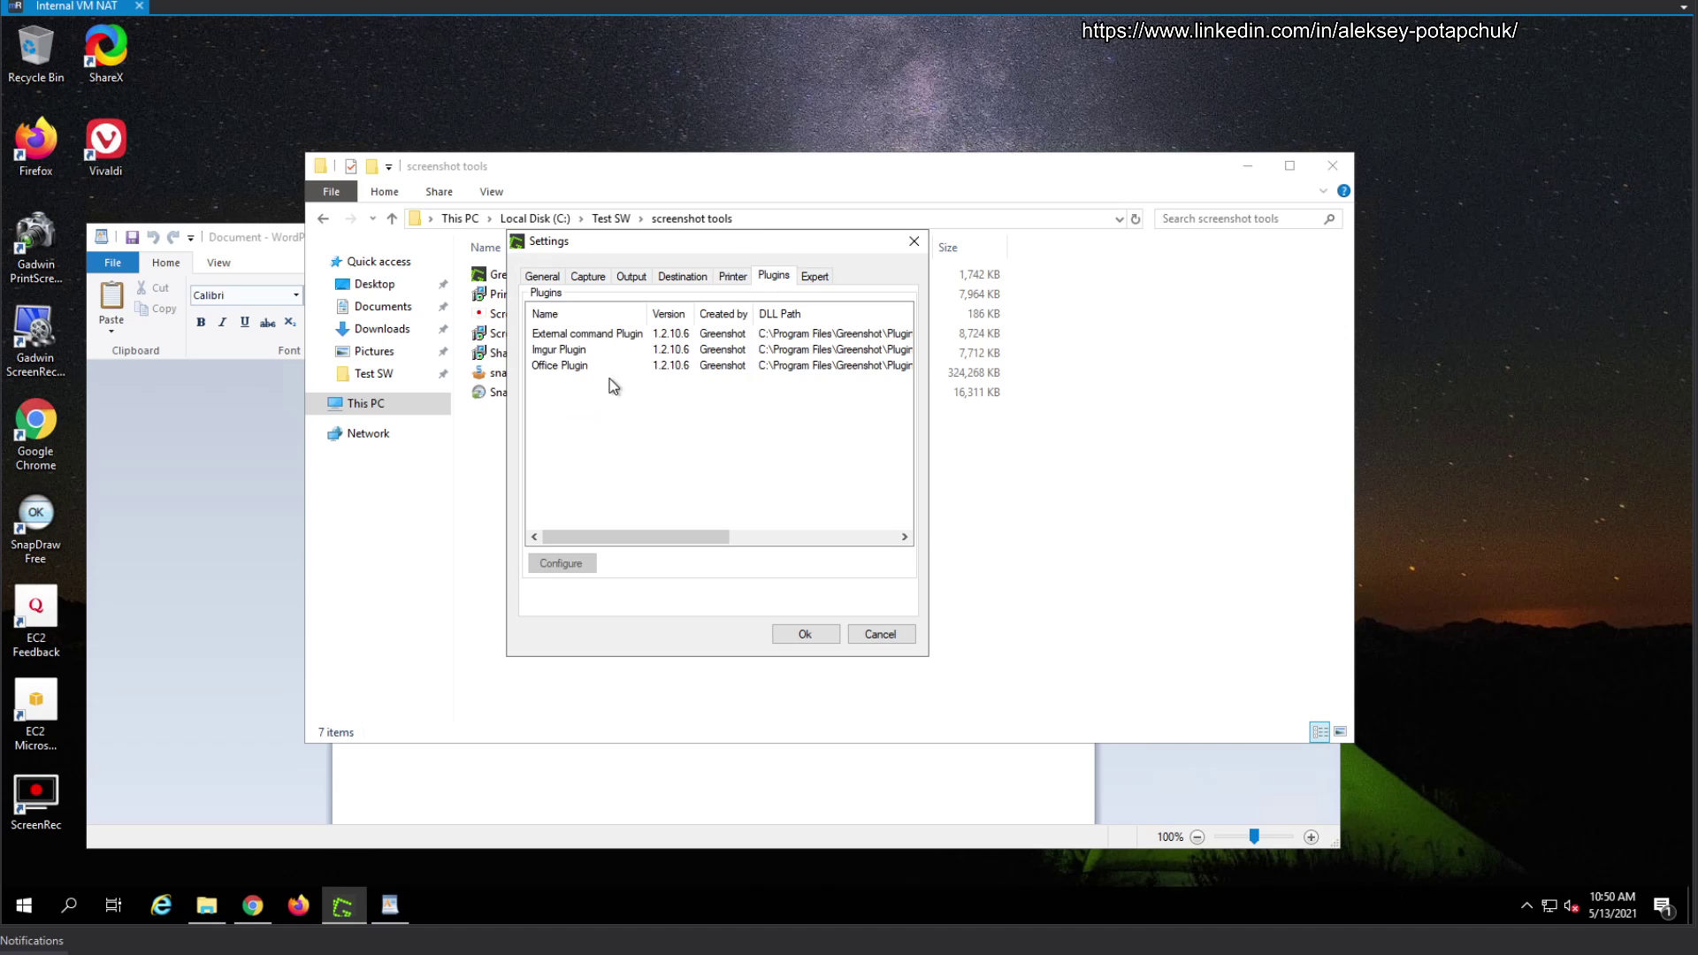
{"action": "left_click", "coordinate": [727, 408]}
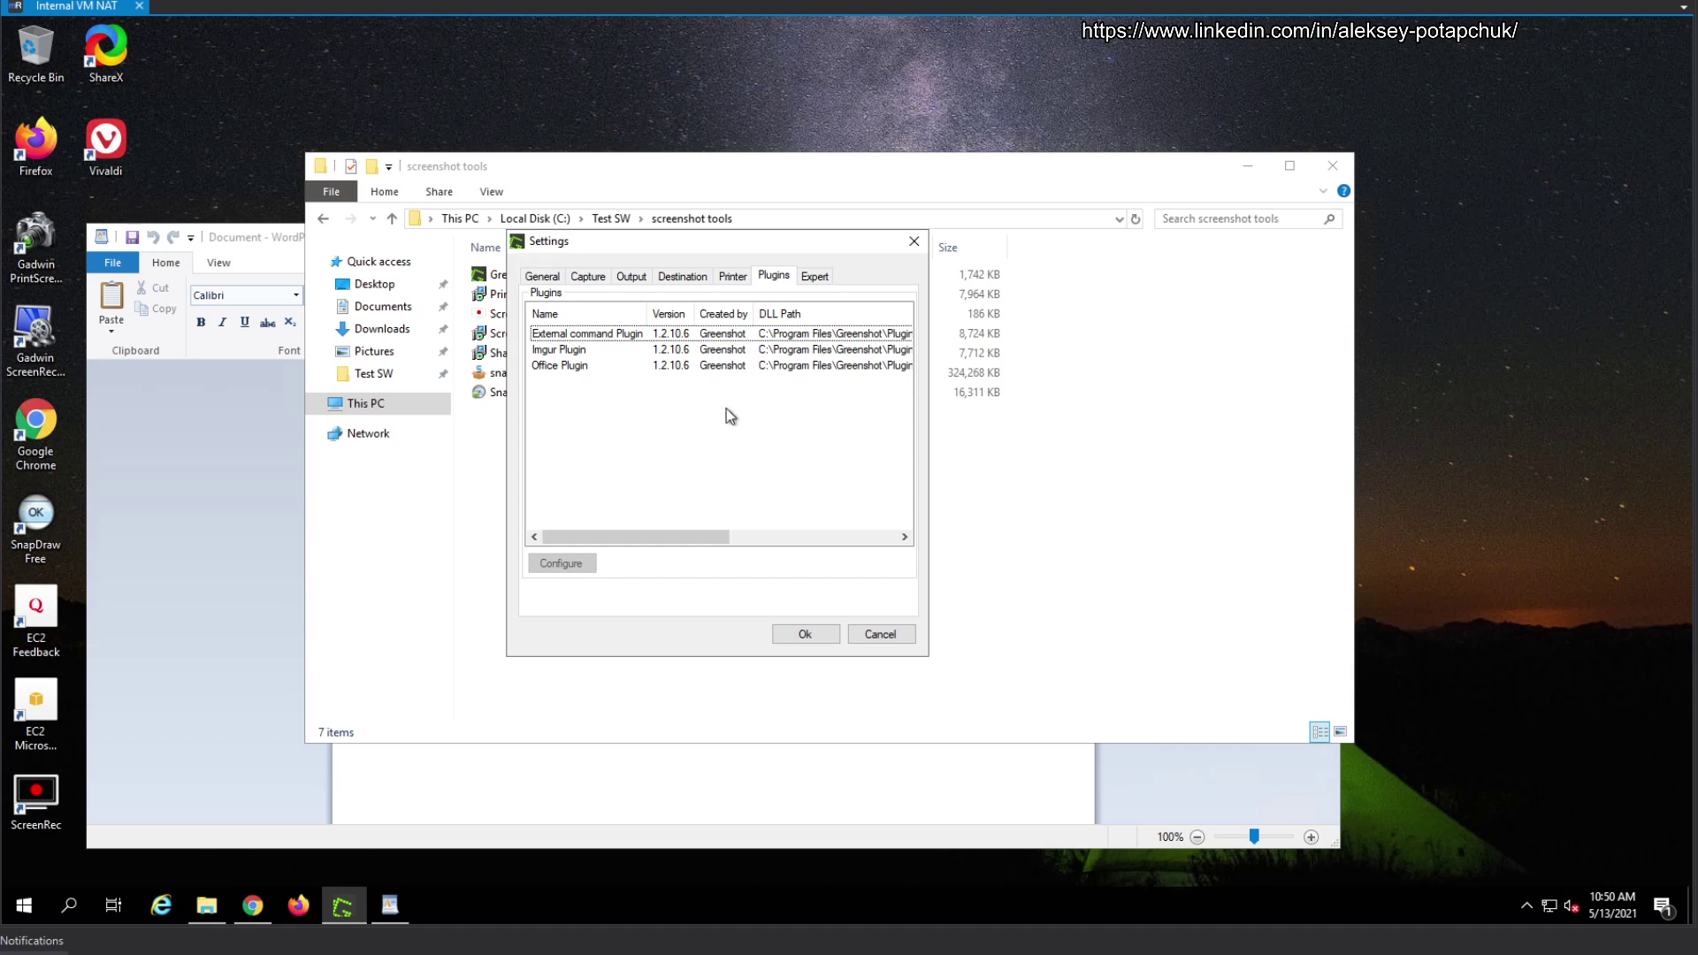
{"action": "left_click", "coordinate": [814, 277]}
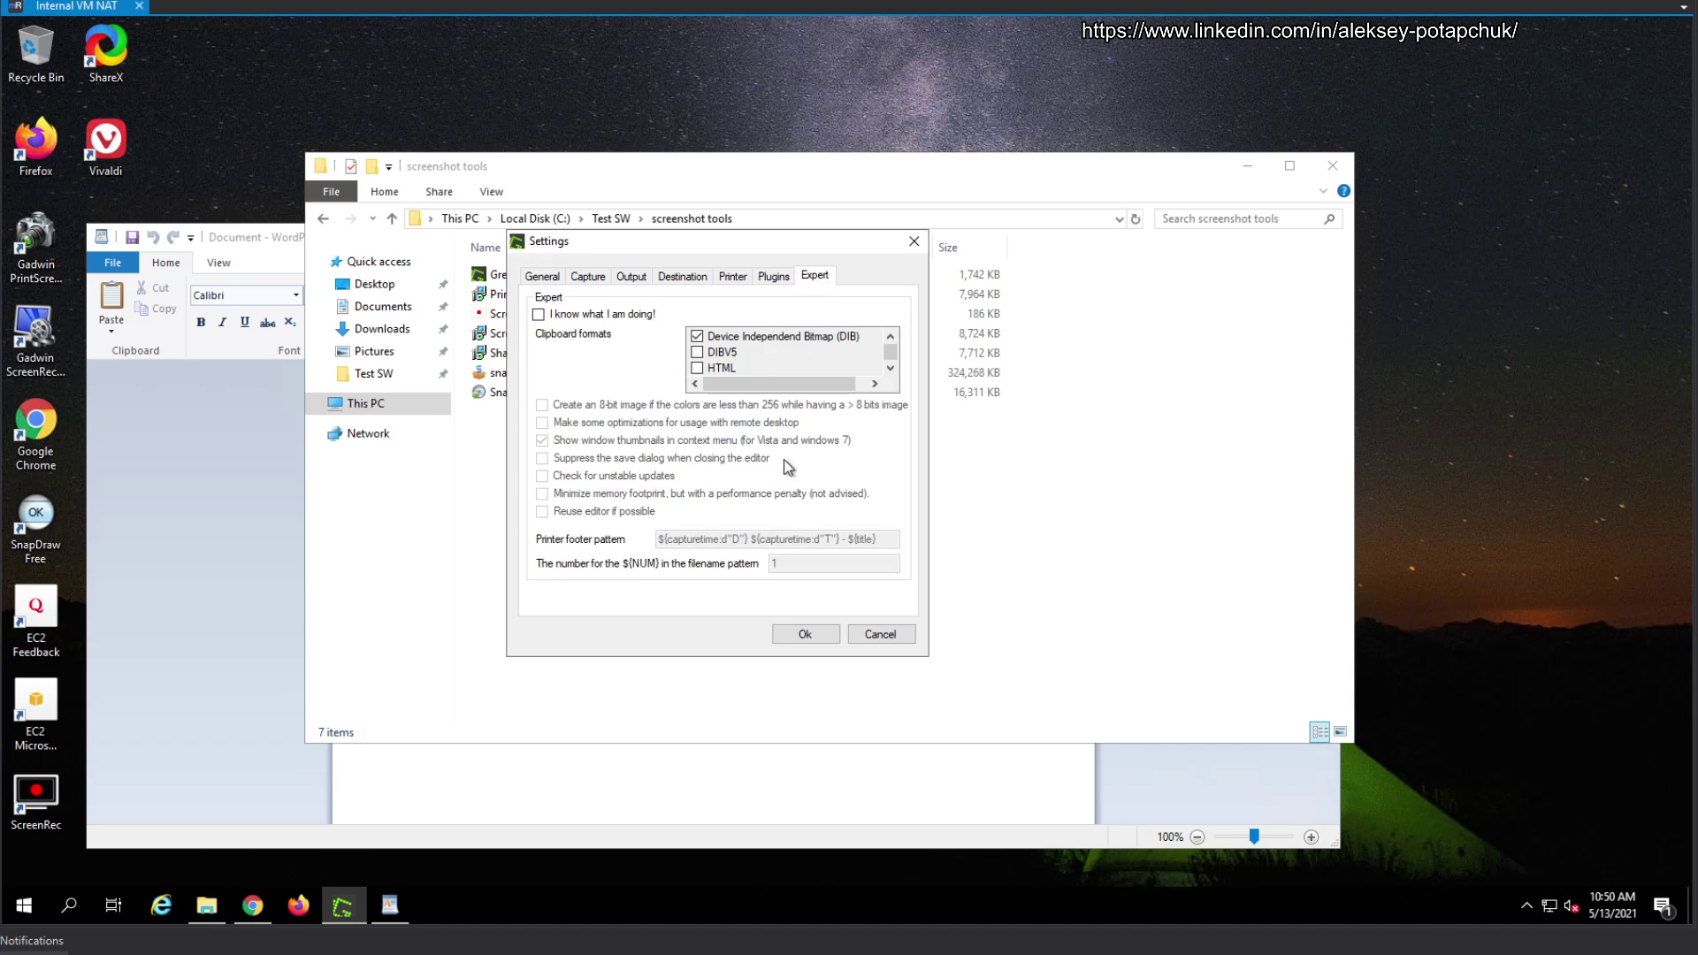
{"action": "left_click", "coordinate": [789, 276]}
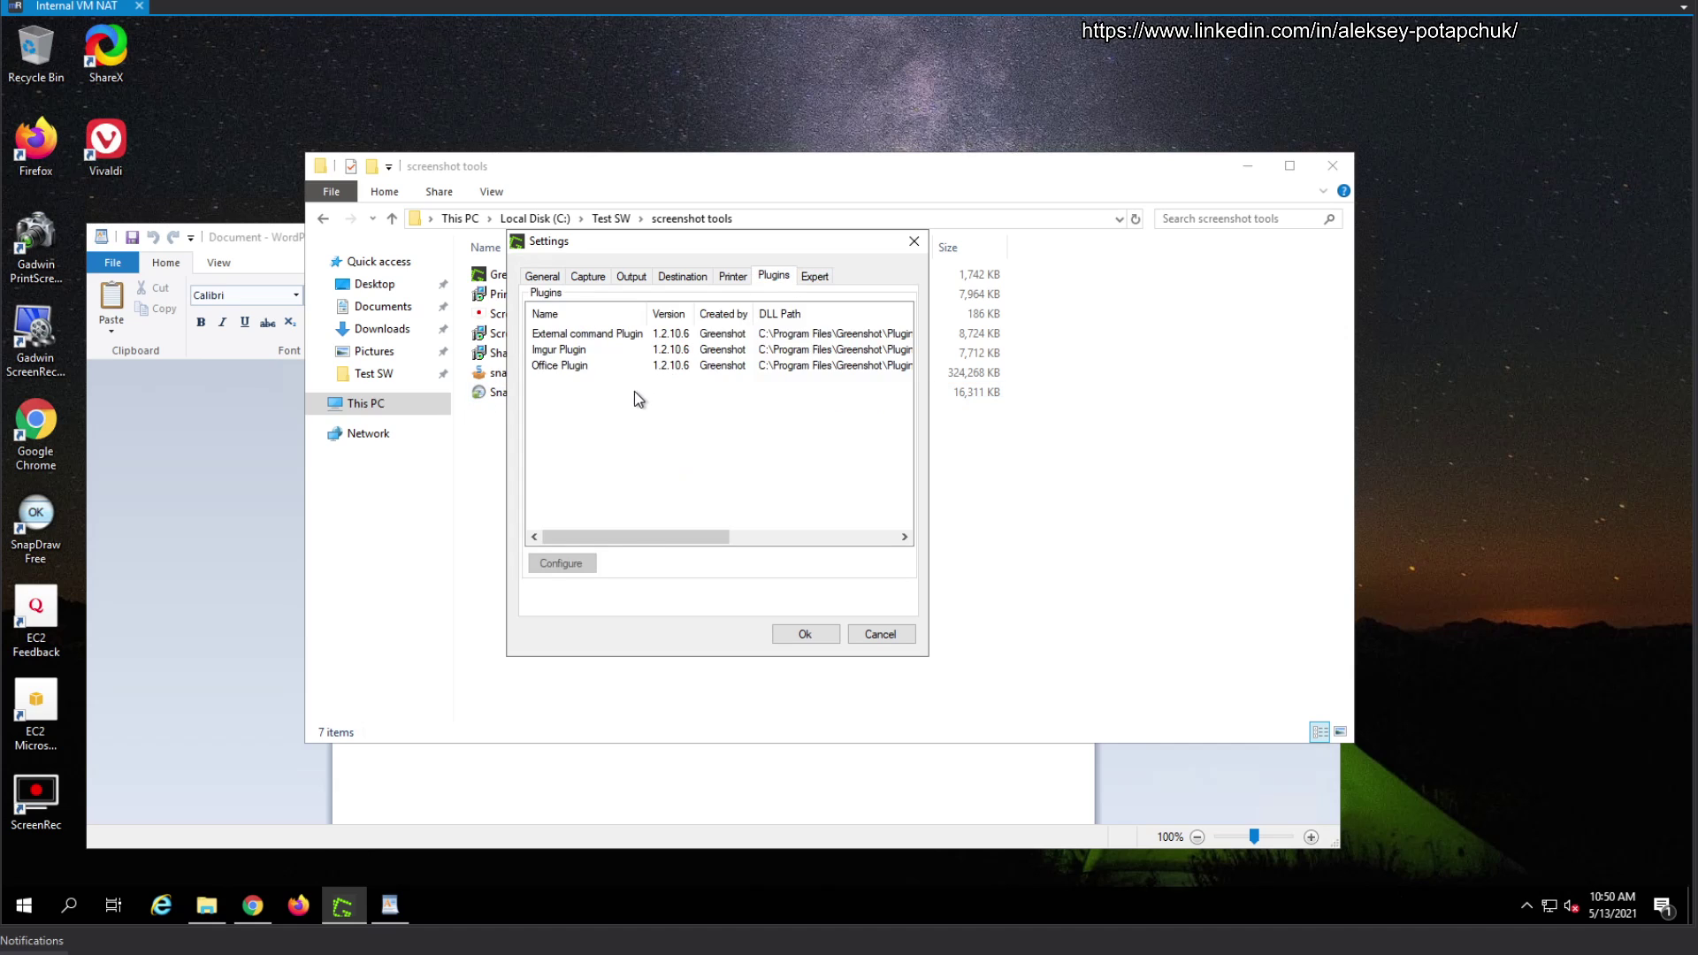
{"action": "left_click", "coordinate": [734, 276]}
{"action": "left_click", "coordinate": [683, 276]}
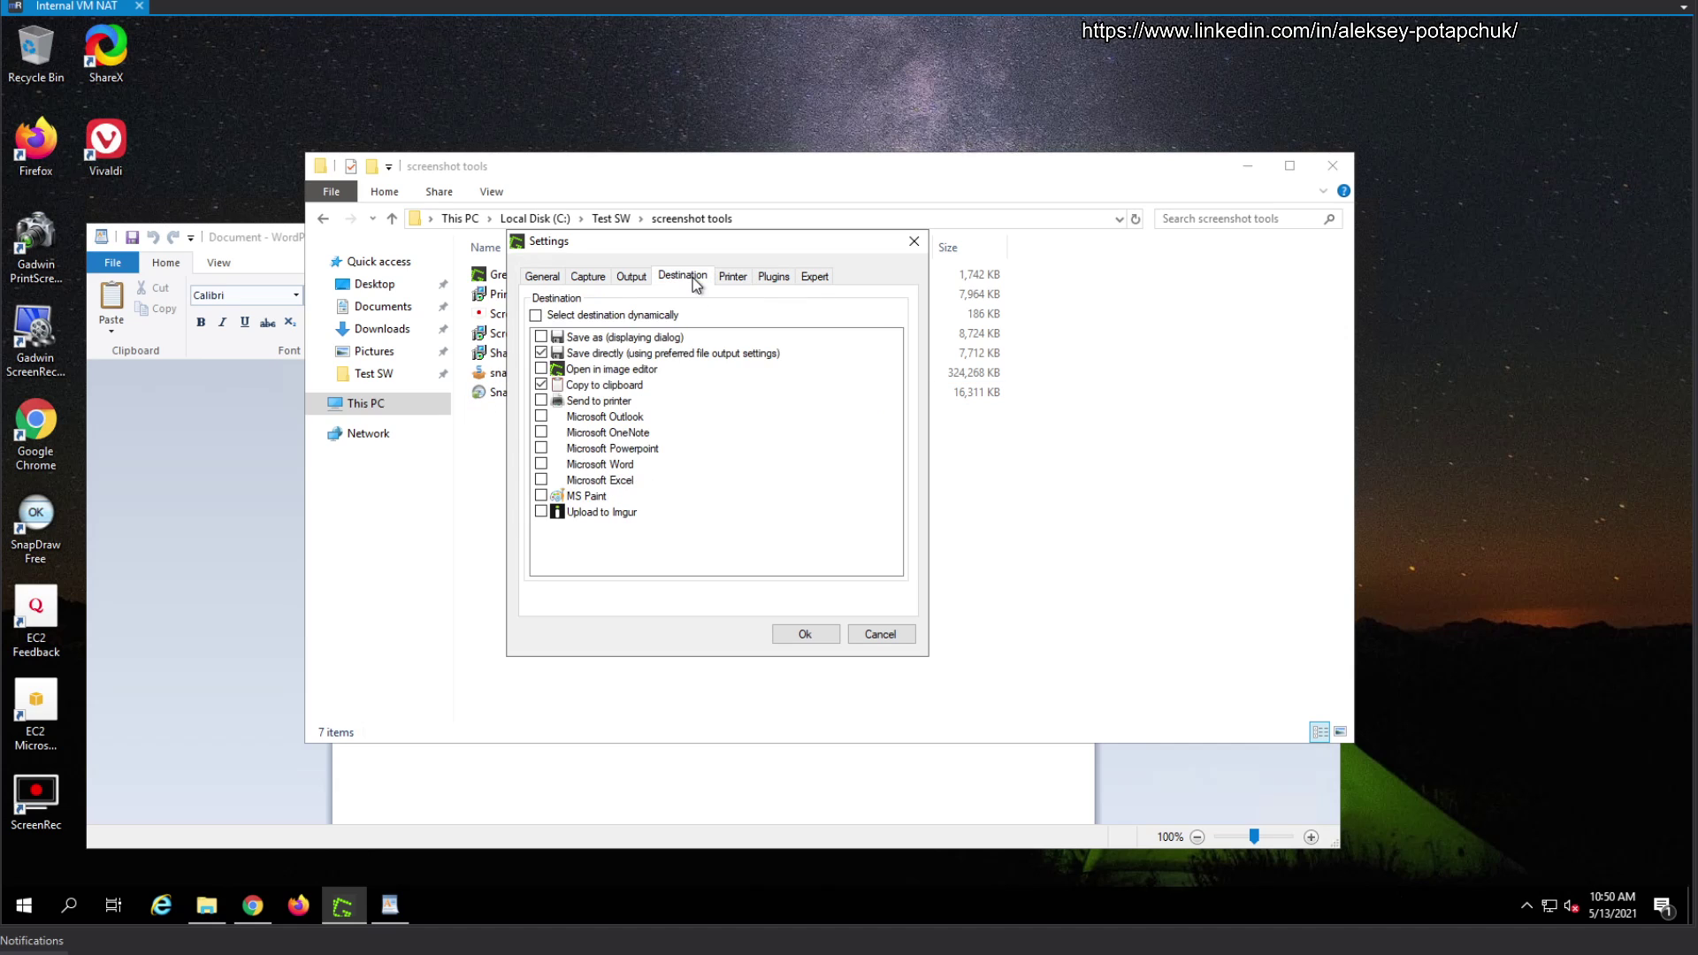
{"action": "left_click", "coordinate": [822, 633]}
{"action": "left_click_drag", "start_coordinate": [915, 172], "coordinate": [1037, 174]}
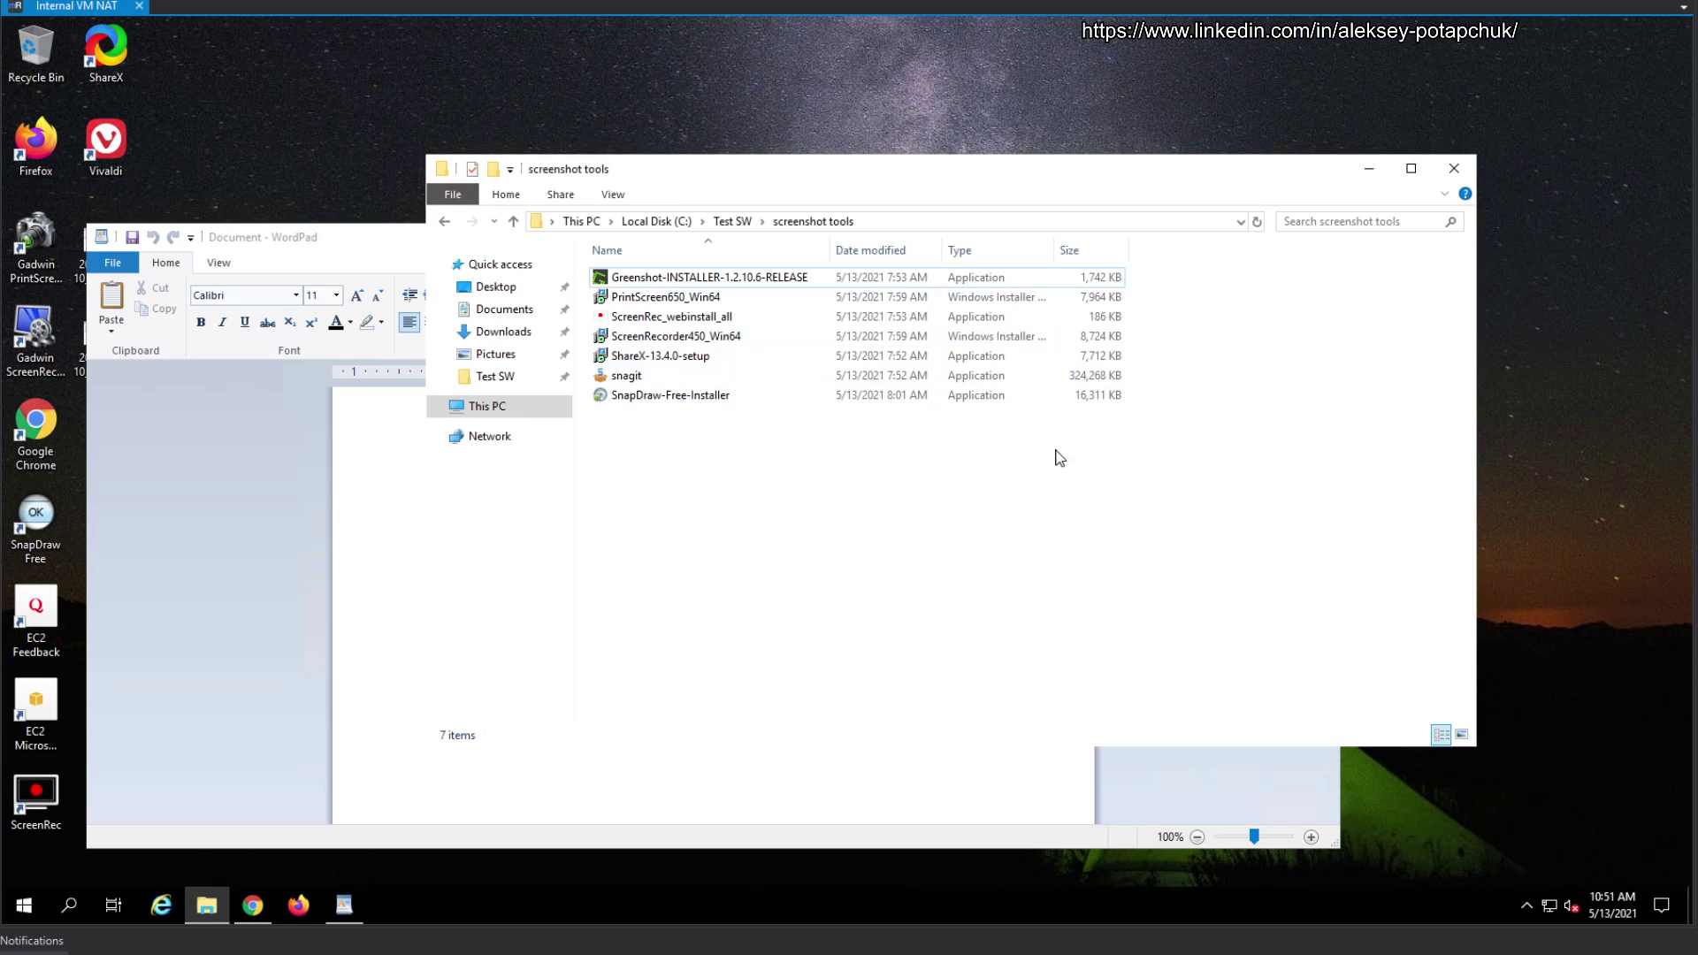
Start a Greenshot region capture around the folder's file list.
{"action": "left_click", "coordinate": [1529, 903]}
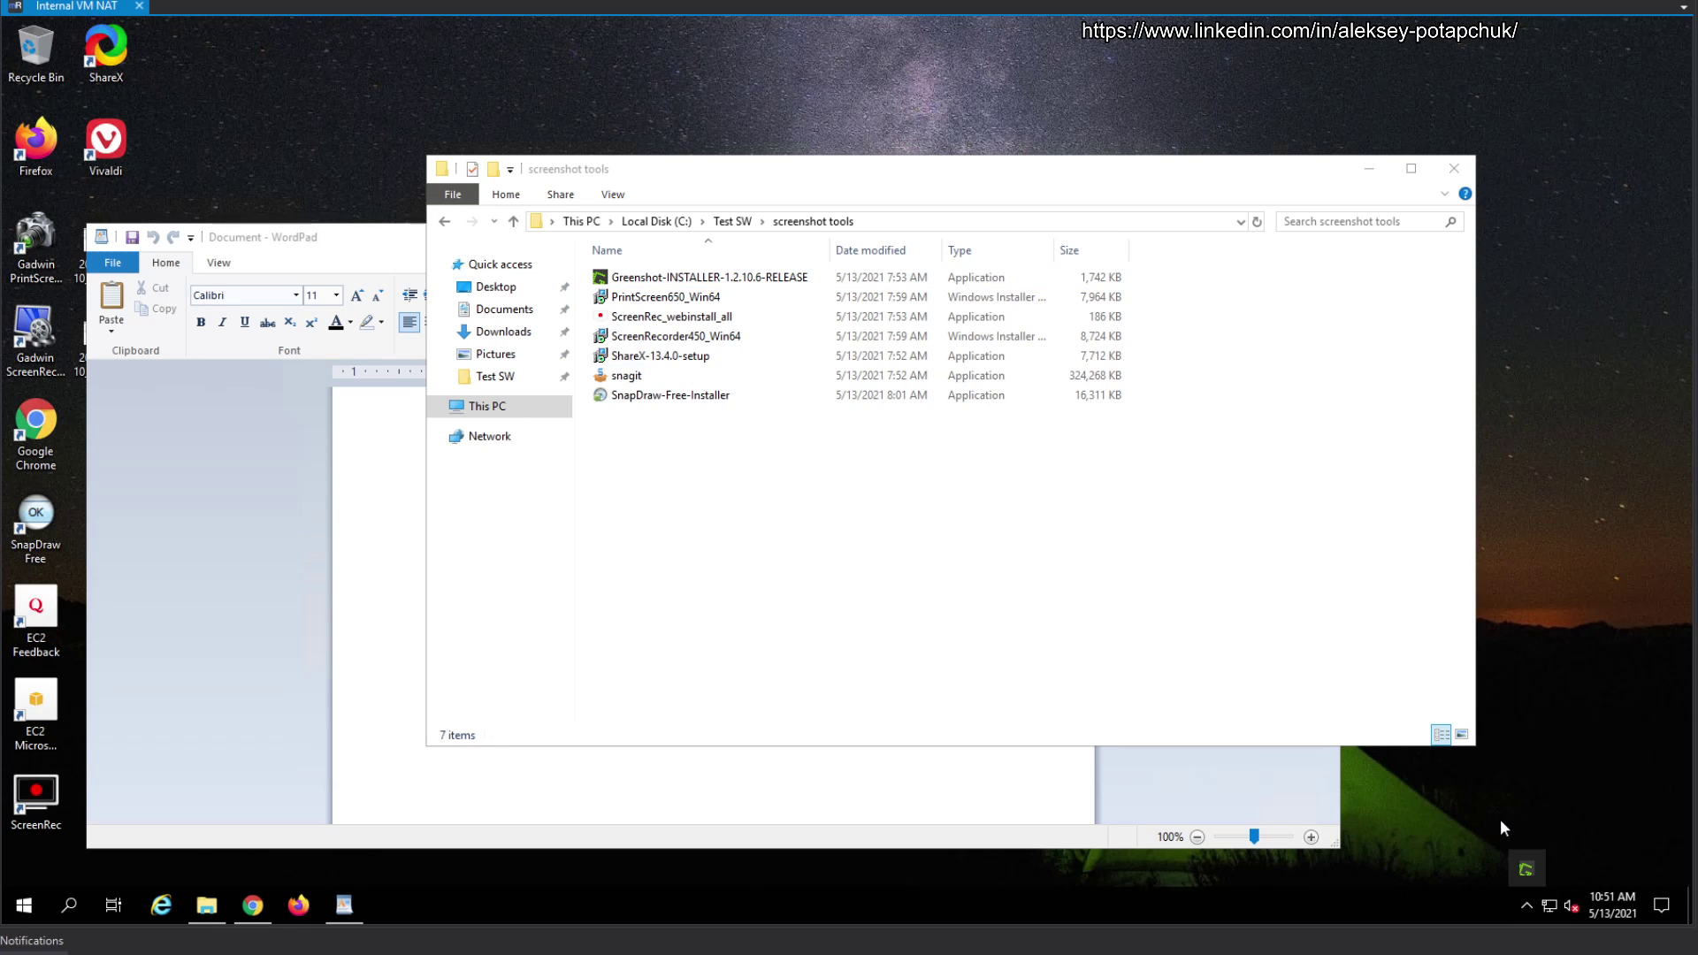
{"action": "right_click", "coordinate": [1527, 869]}
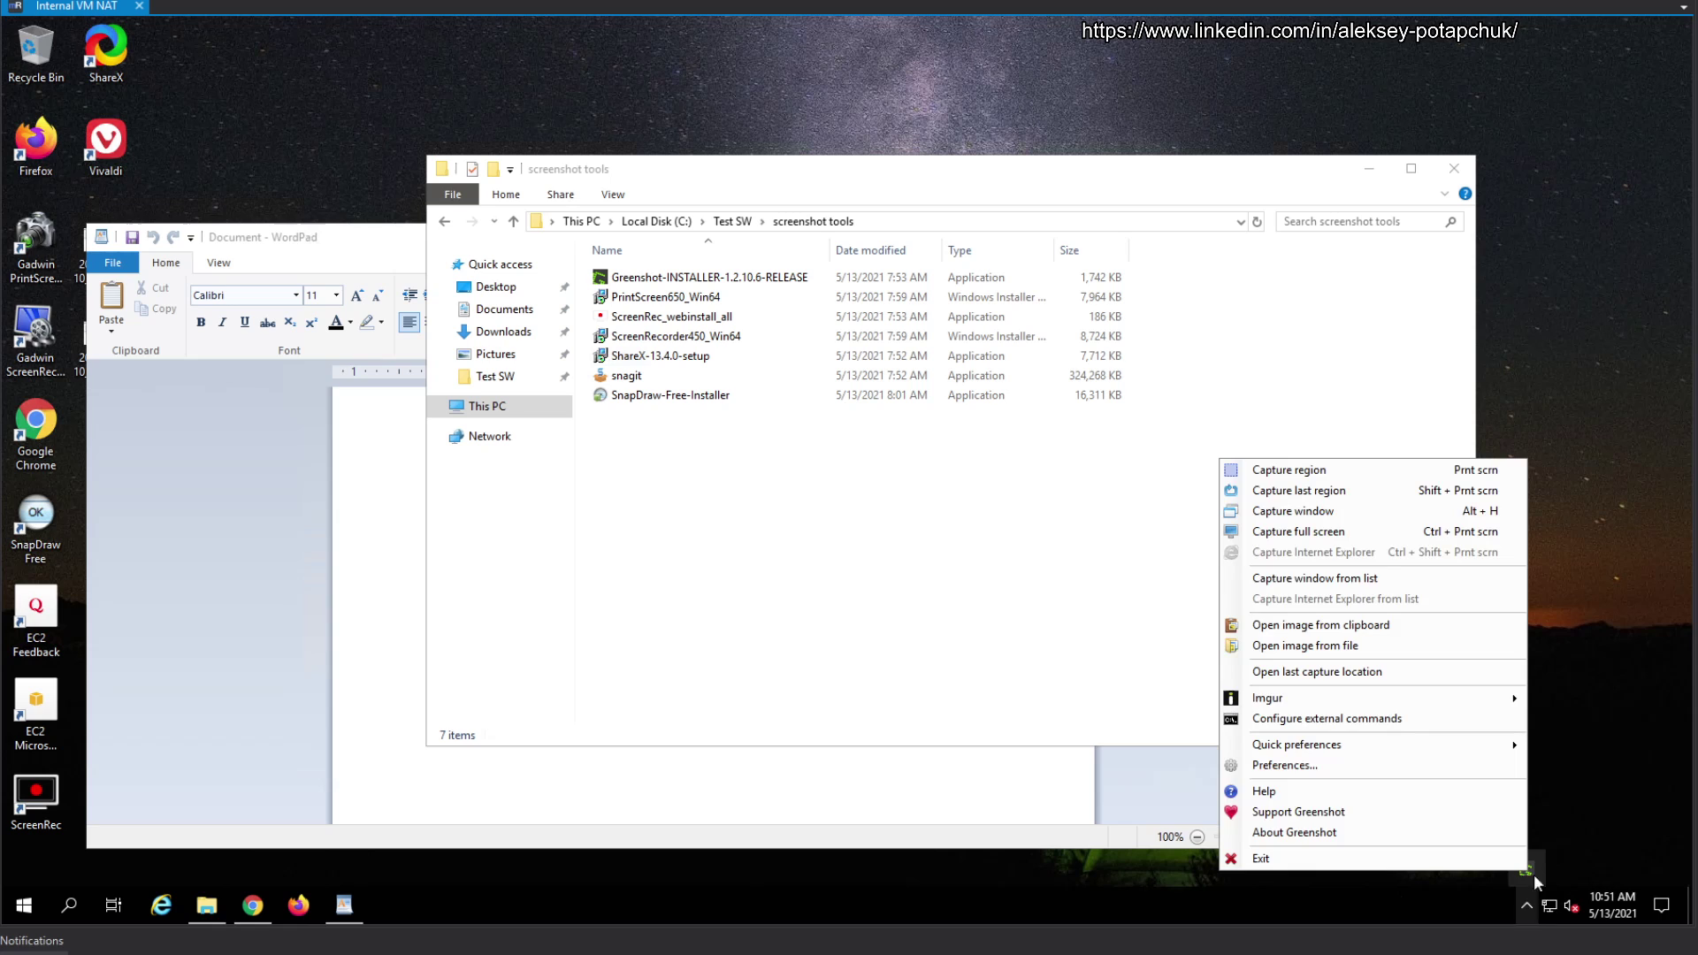
{"action": "left_click", "coordinate": [1413, 469]}
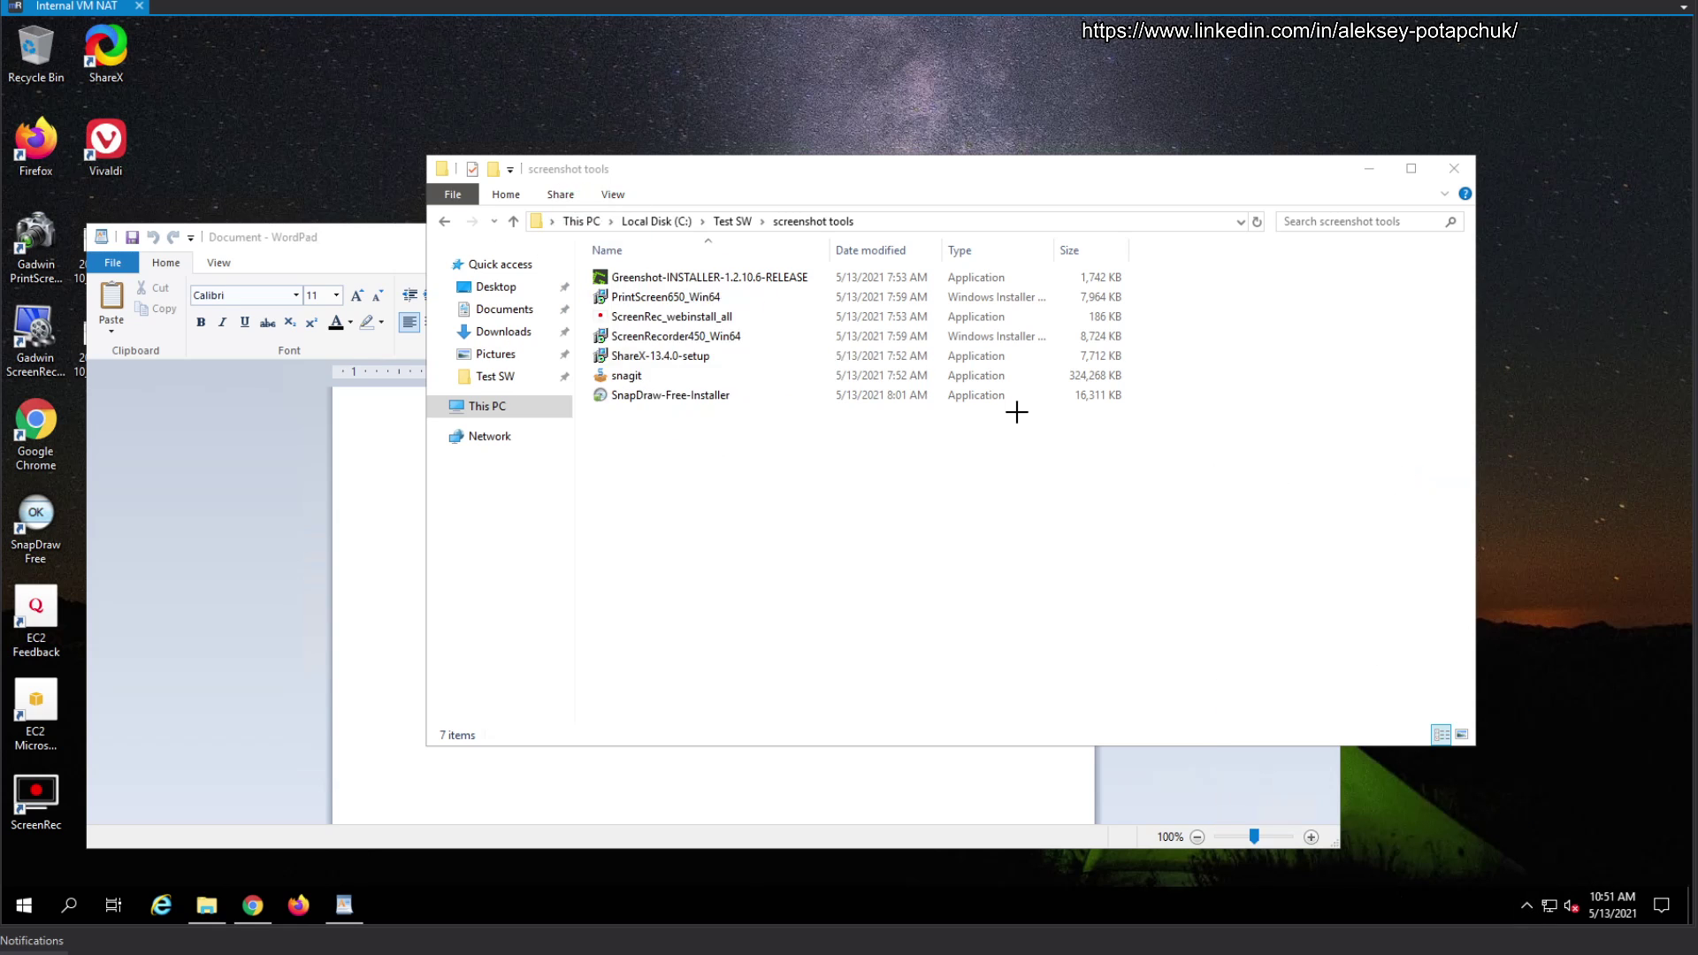
{"action": "left_click_drag", "start_coordinate": [554, 191], "coordinate": [1088, 456]}
{"action": "left_click_drag", "start_coordinate": [1059, 331], "coordinate": [1185, 495]}
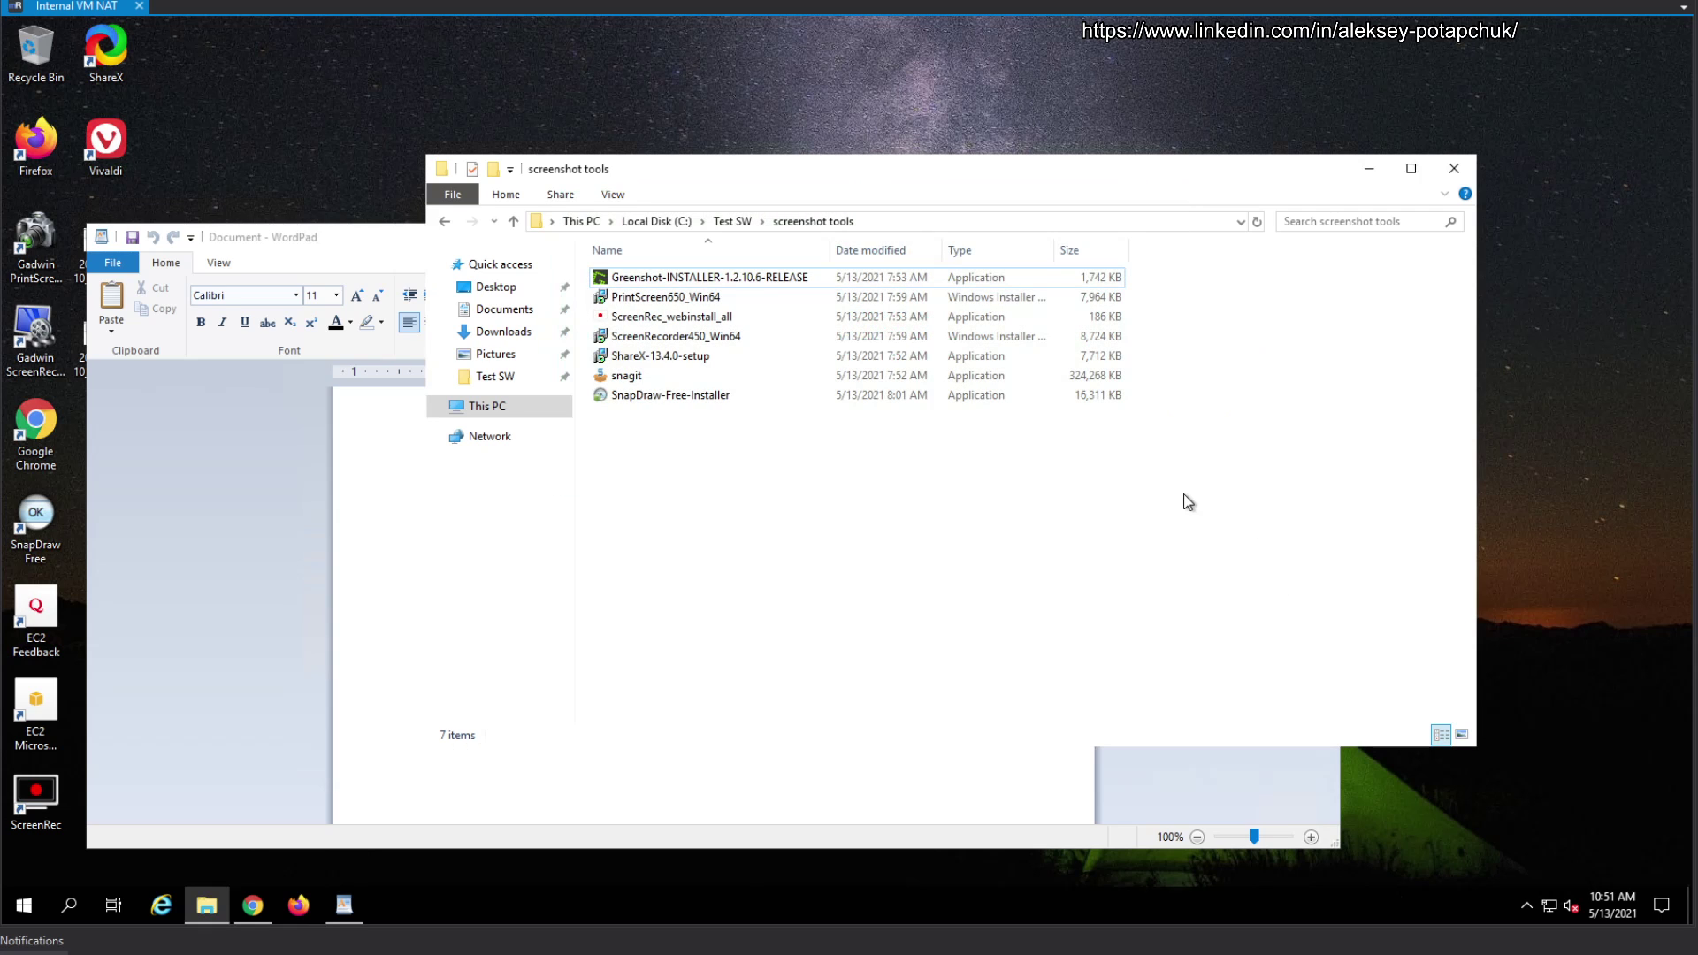
Recapture the file list as a 650 × 268 region and paste it into WordPad.
{"action": "left_click", "coordinate": [1525, 905]}
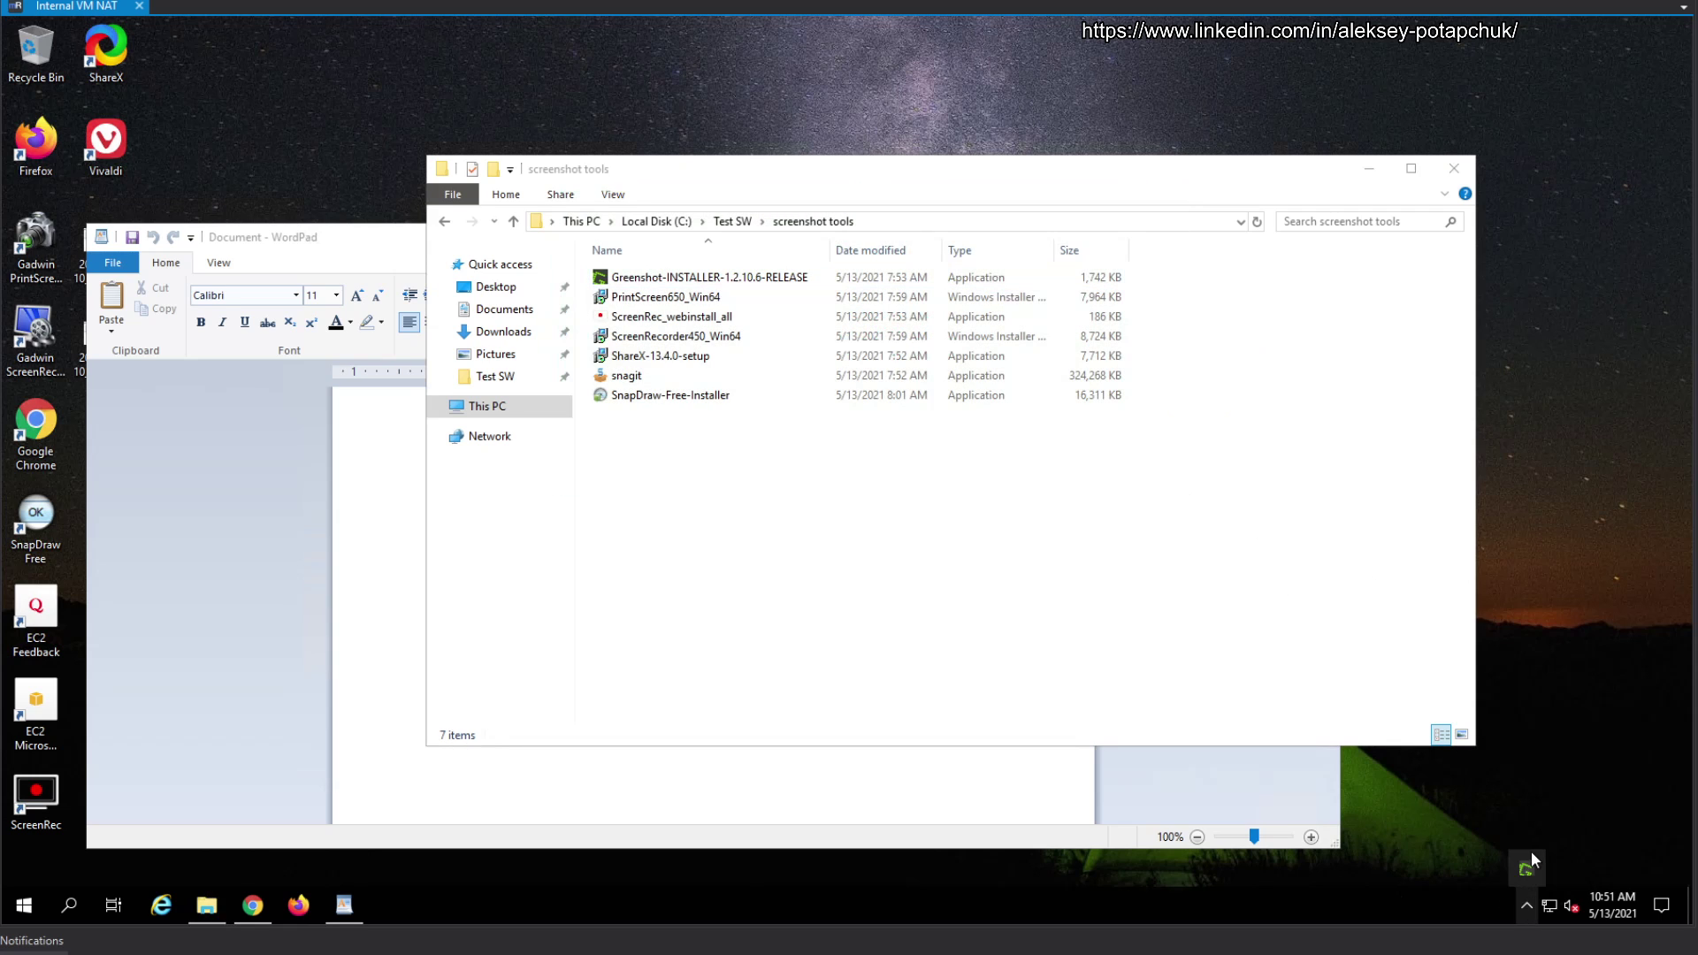
{"action": "right_click", "coordinate": [1525, 870]}
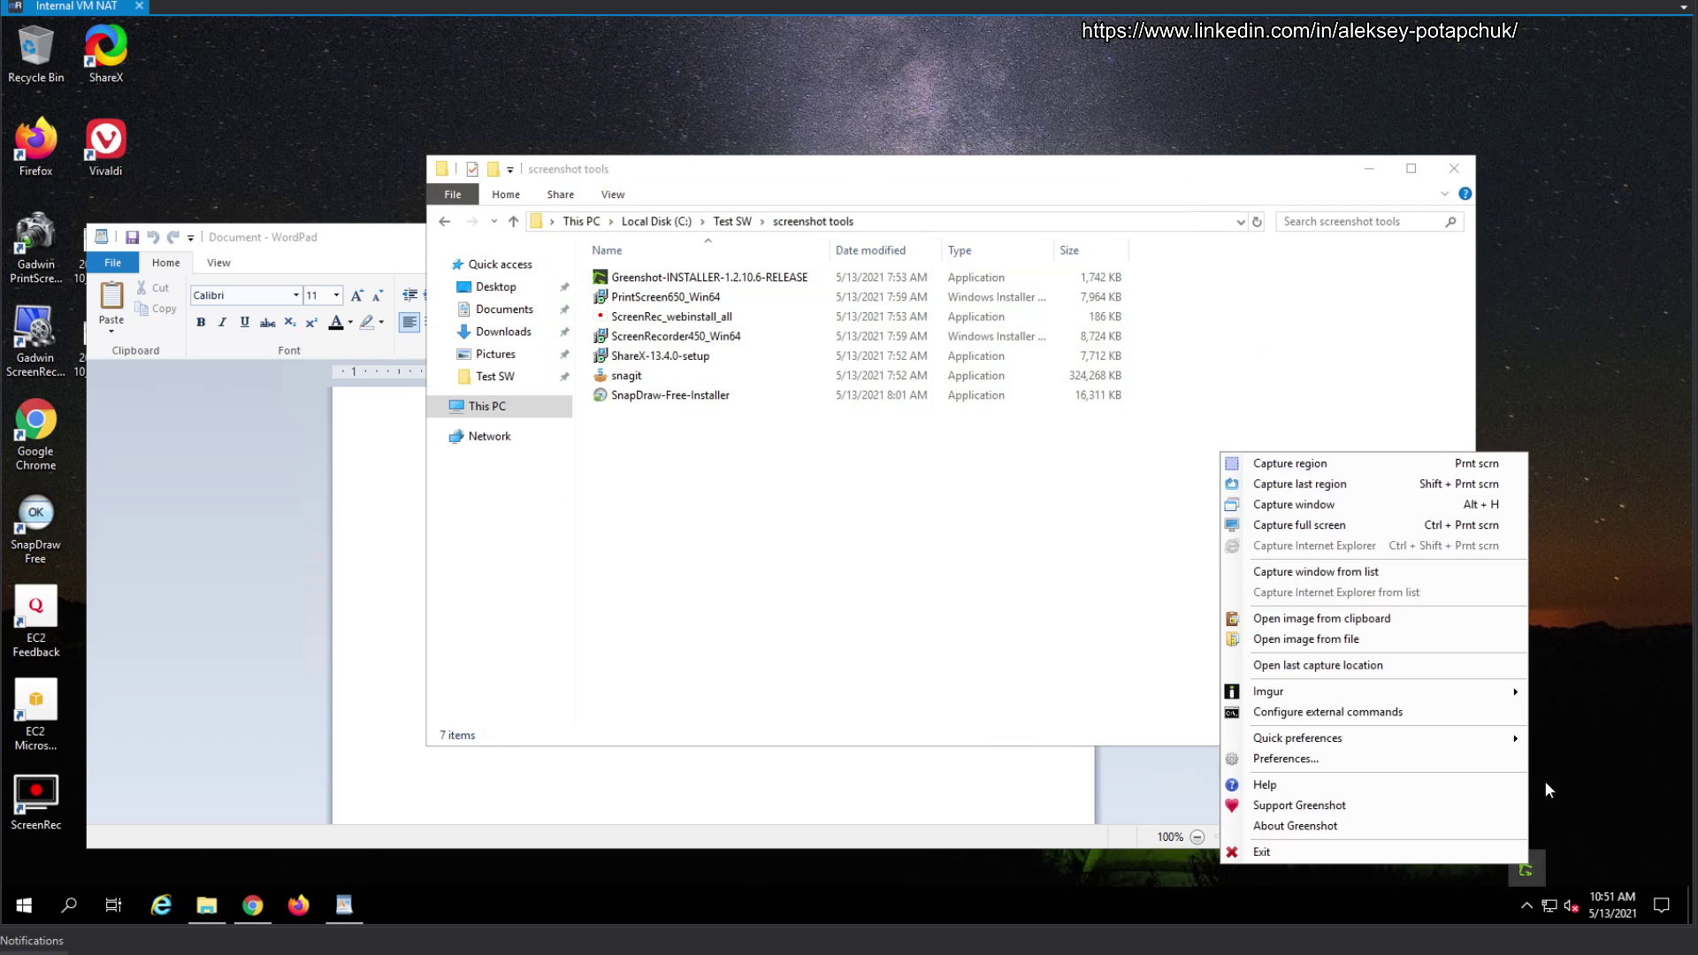
{"action": "left_click", "coordinate": [1346, 469]}
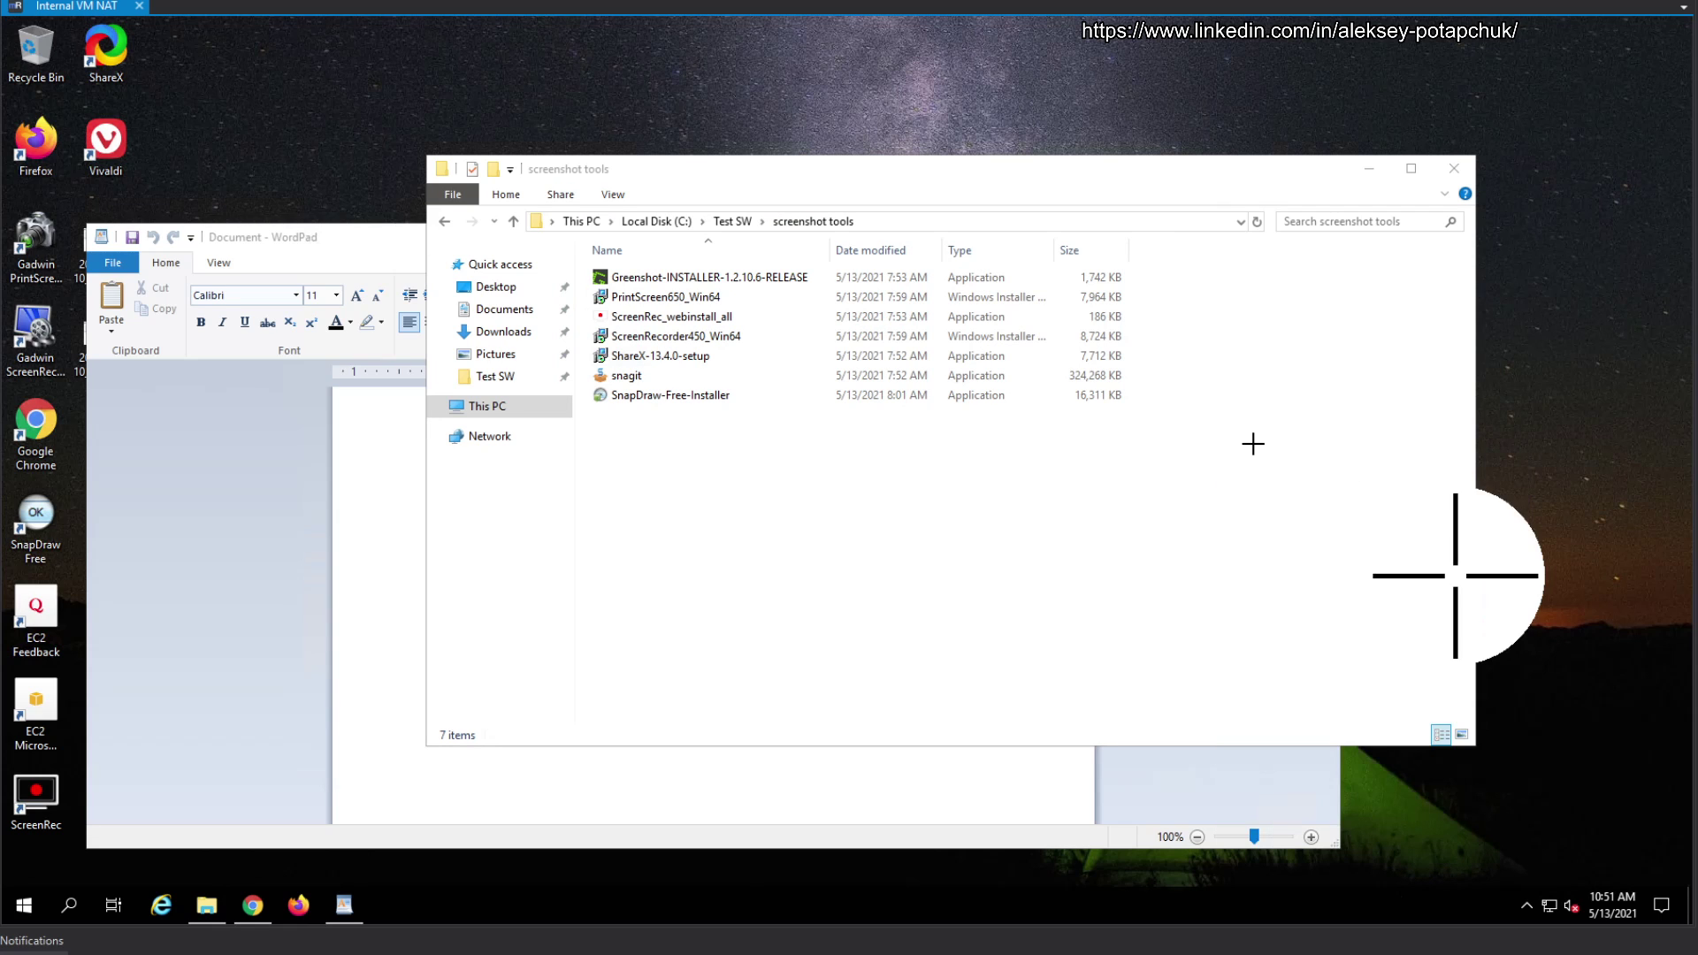
{"action": "left_click_drag", "start_coordinate": [554, 159], "coordinate": [1164, 453]}
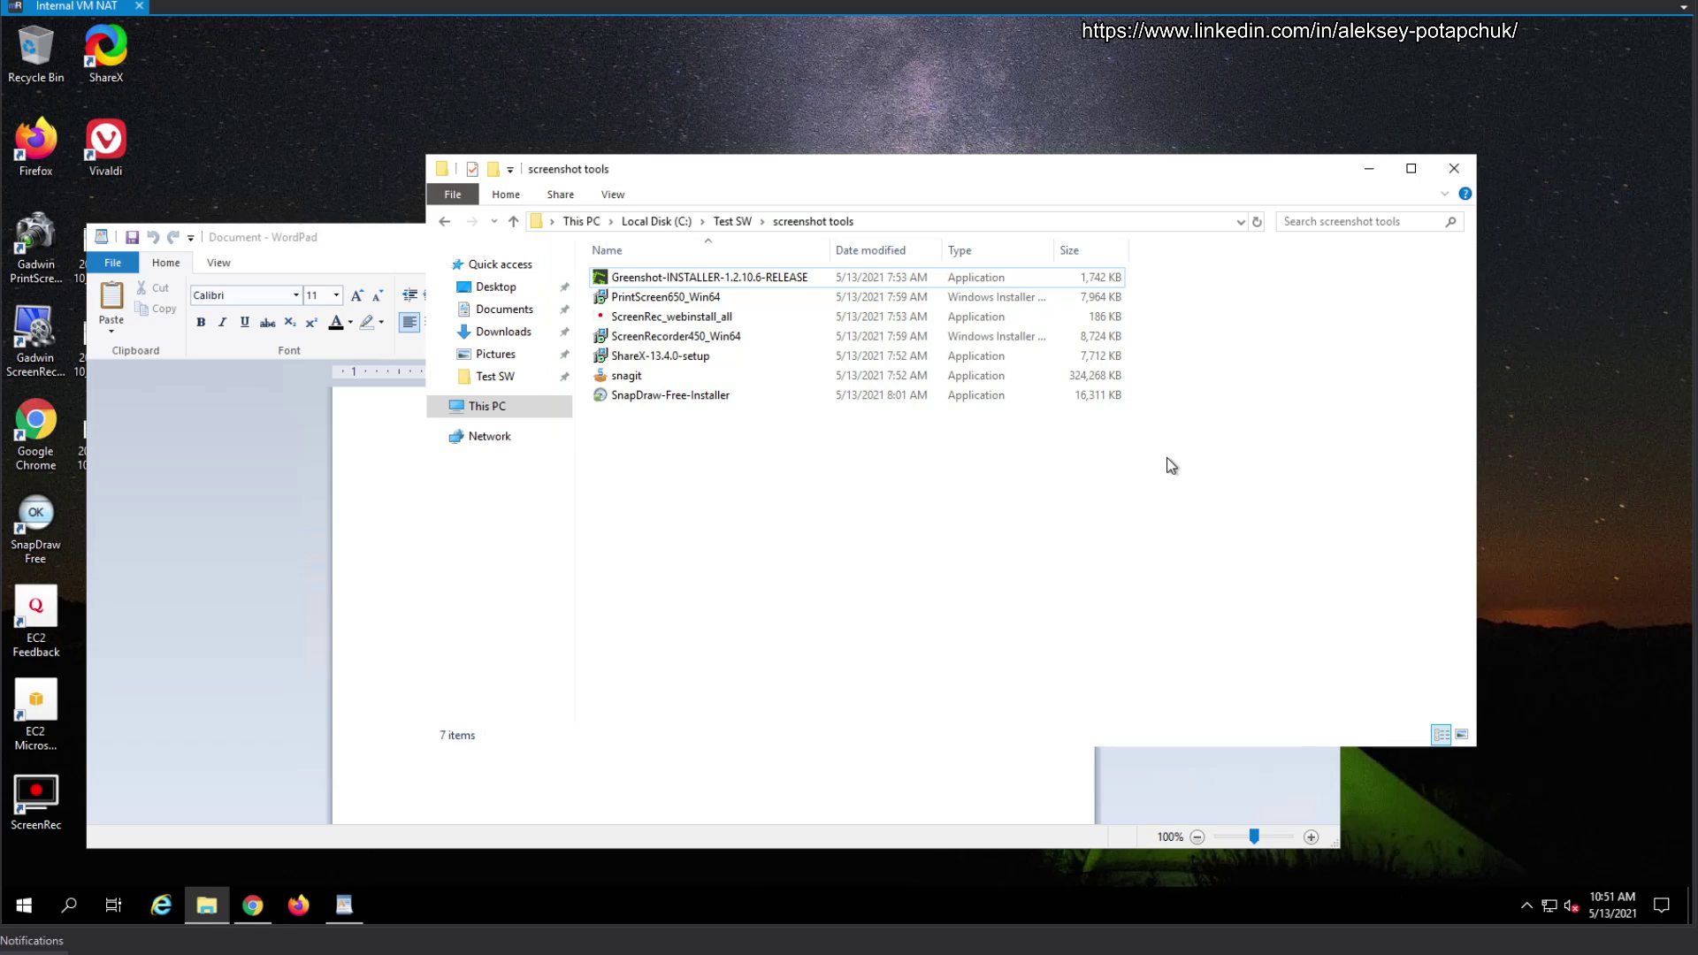
{"action": "left_click", "coordinate": [582, 775]}
{"action": "key", "text": "ctrl+v"}
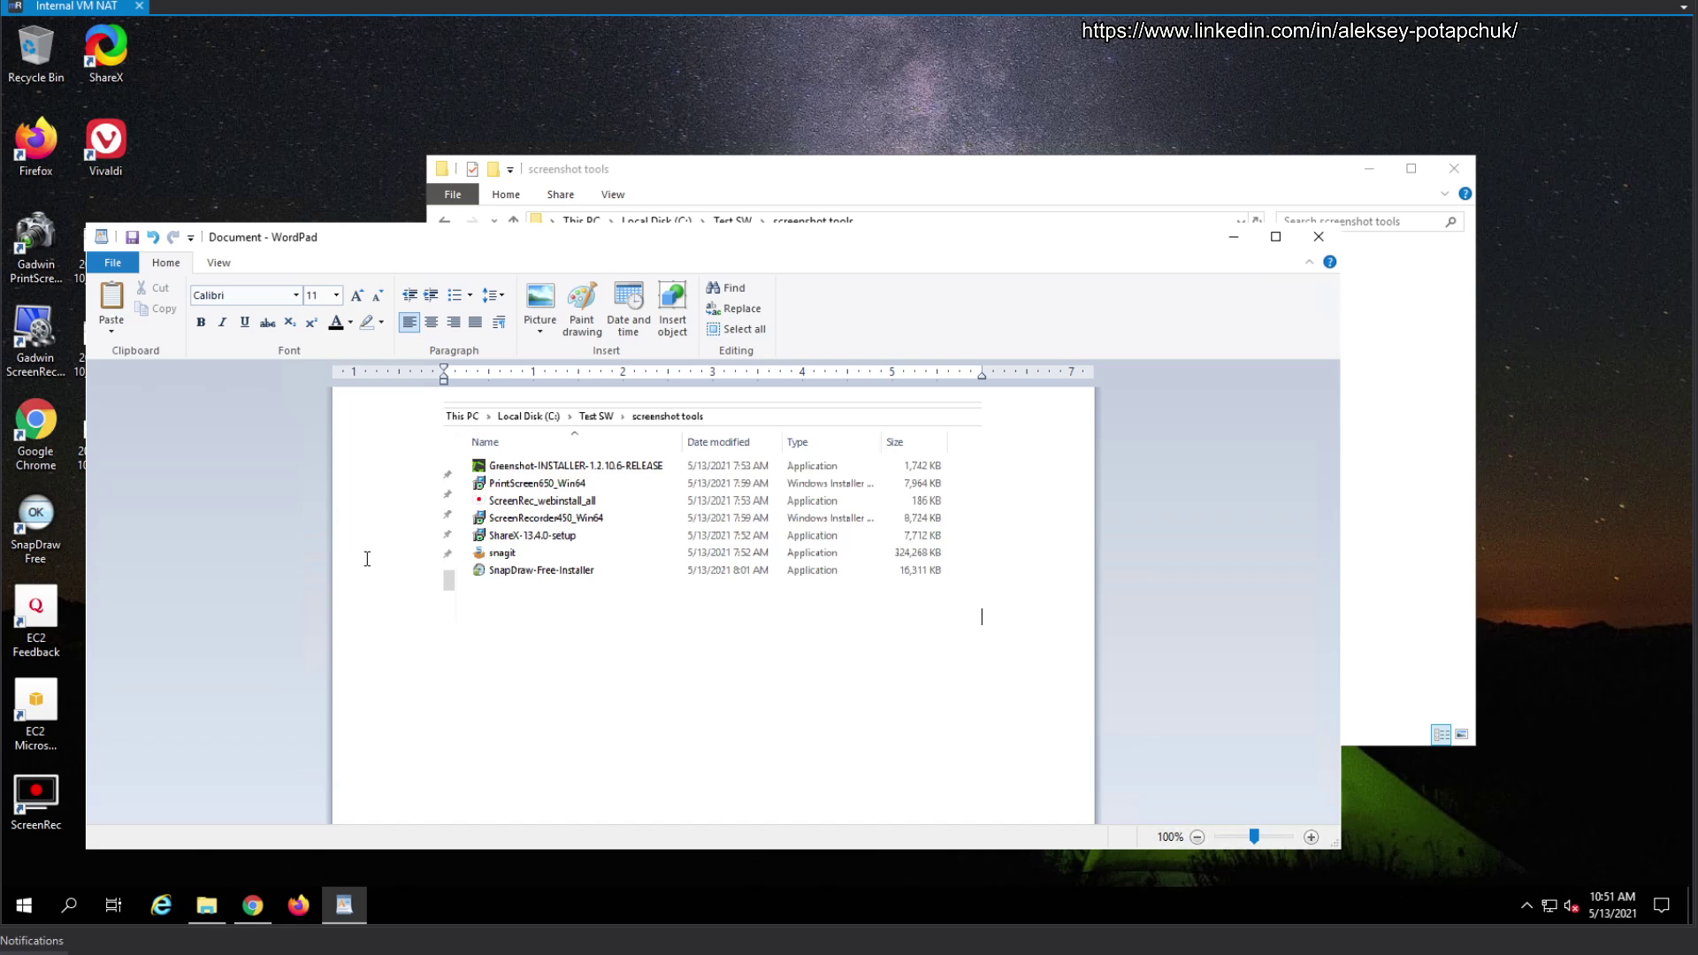
{"action": "left_click", "coordinate": [762, 509]}
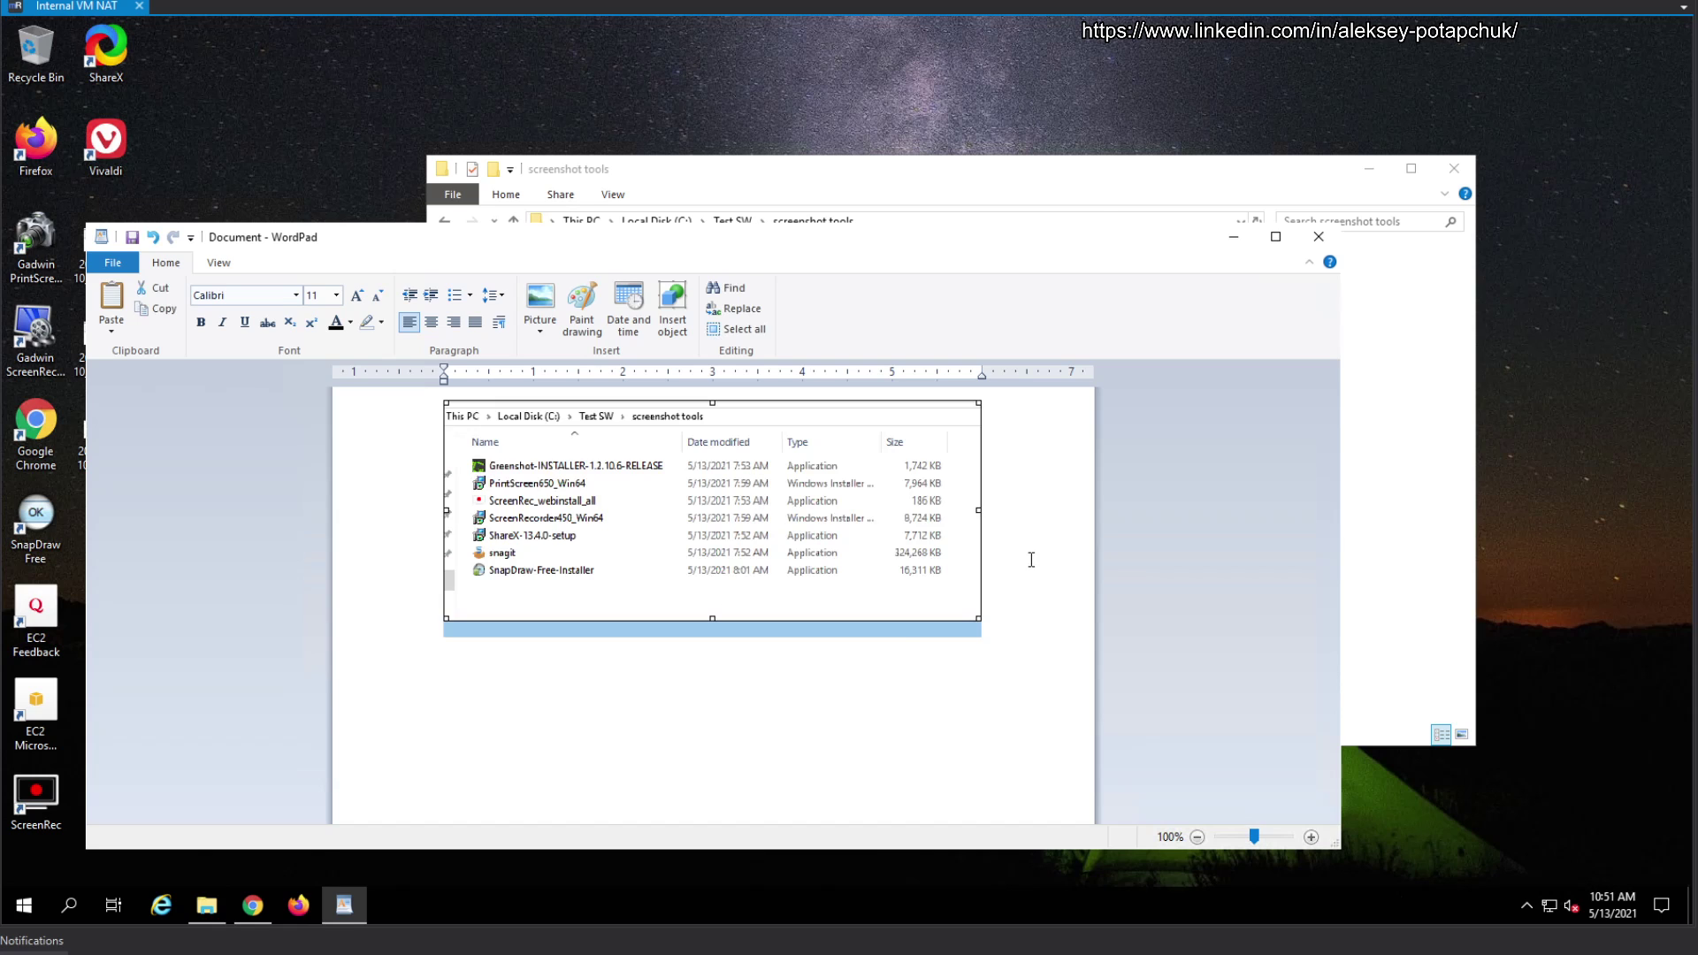
Sort the folder by Date modified, newest first, and recapture the last region.
{"action": "left_click", "coordinate": [1097, 171]}
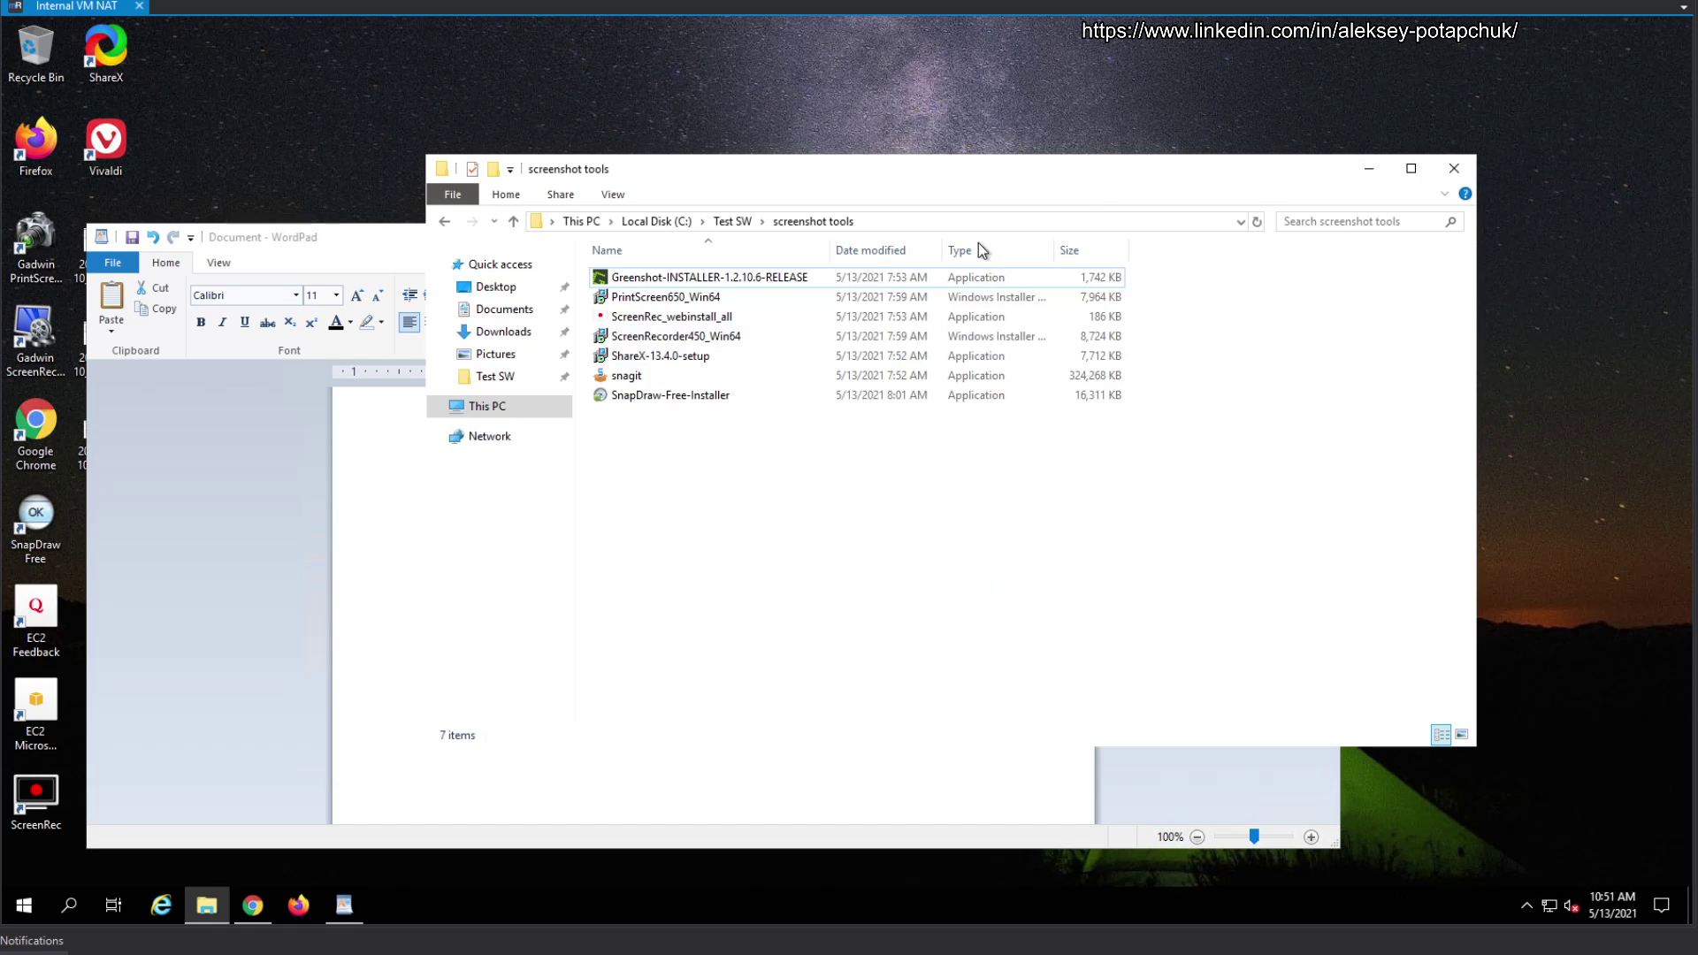
{"action": "left_click", "coordinate": [871, 250]}
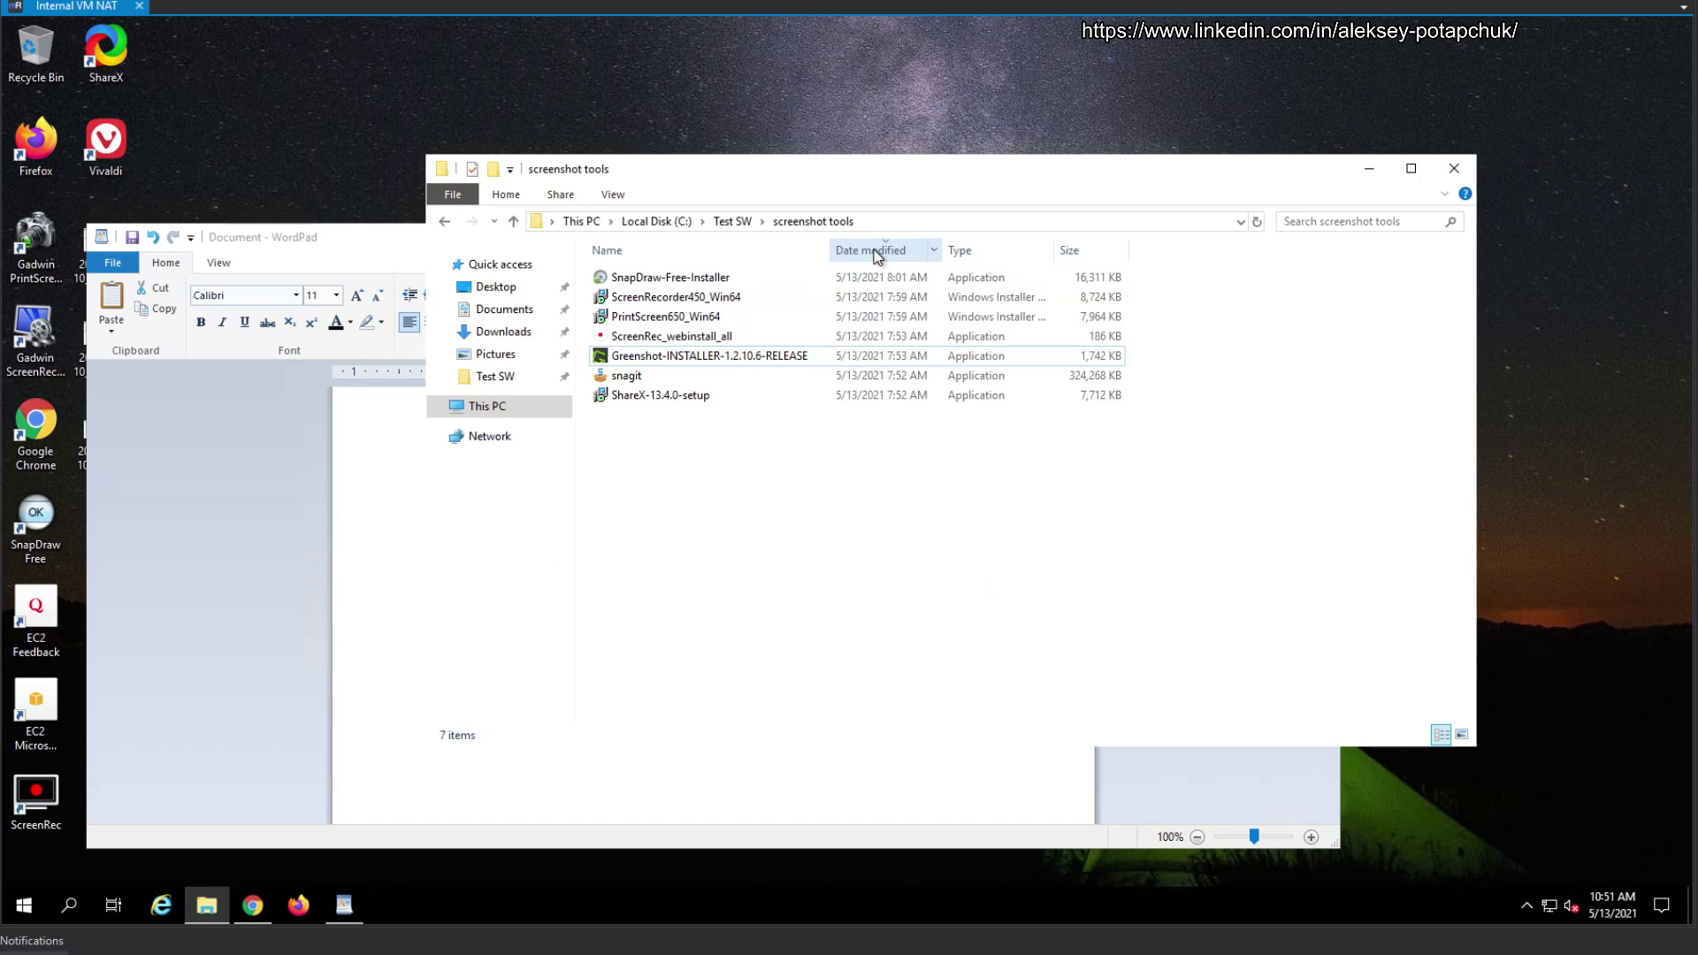
{"action": "left_click", "coordinate": [1526, 907]}
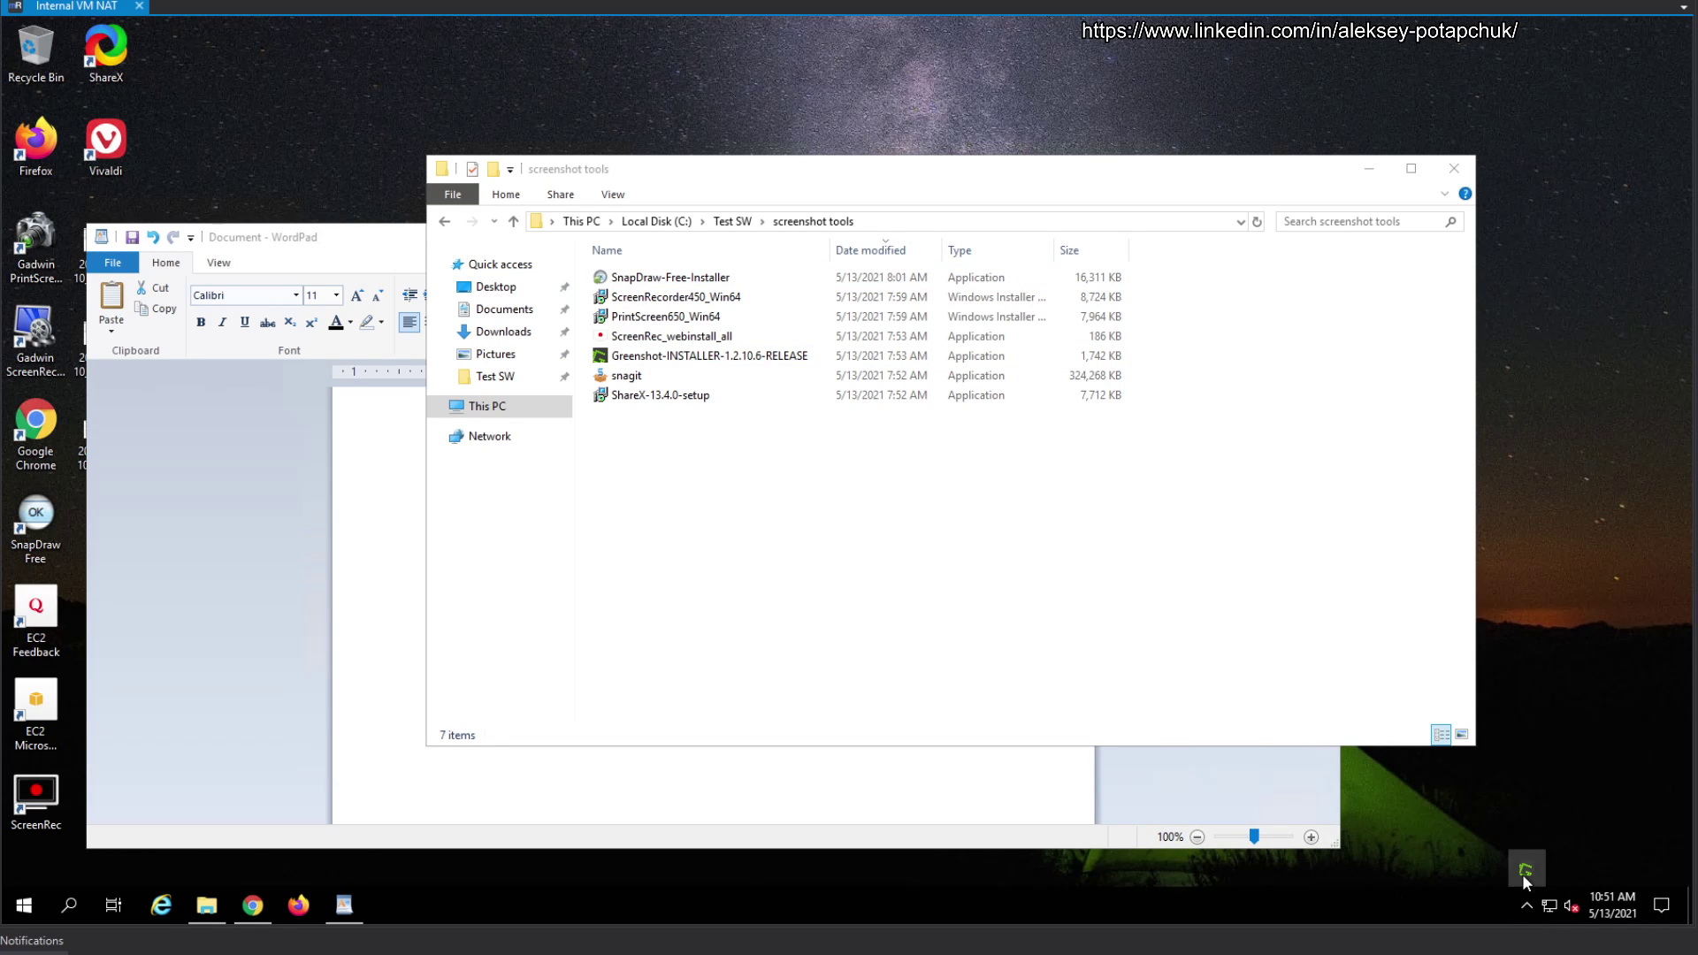
{"action": "right_click", "coordinate": [1522, 873]}
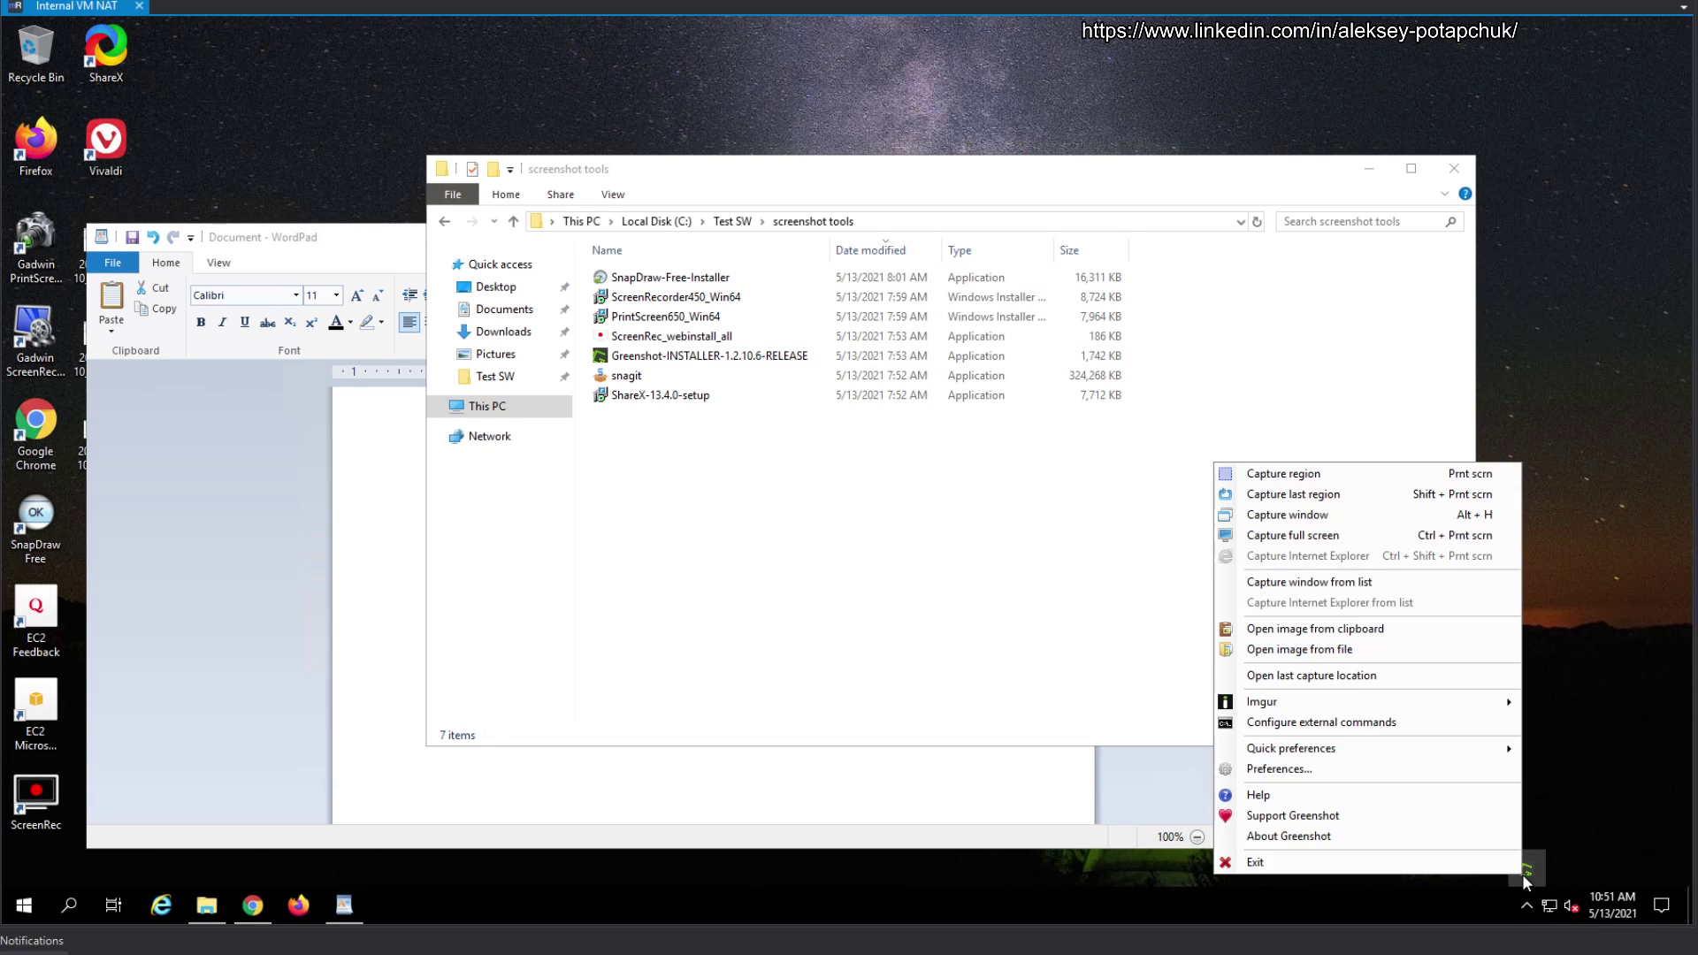
{"action": "left_click", "coordinate": [1397, 495]}
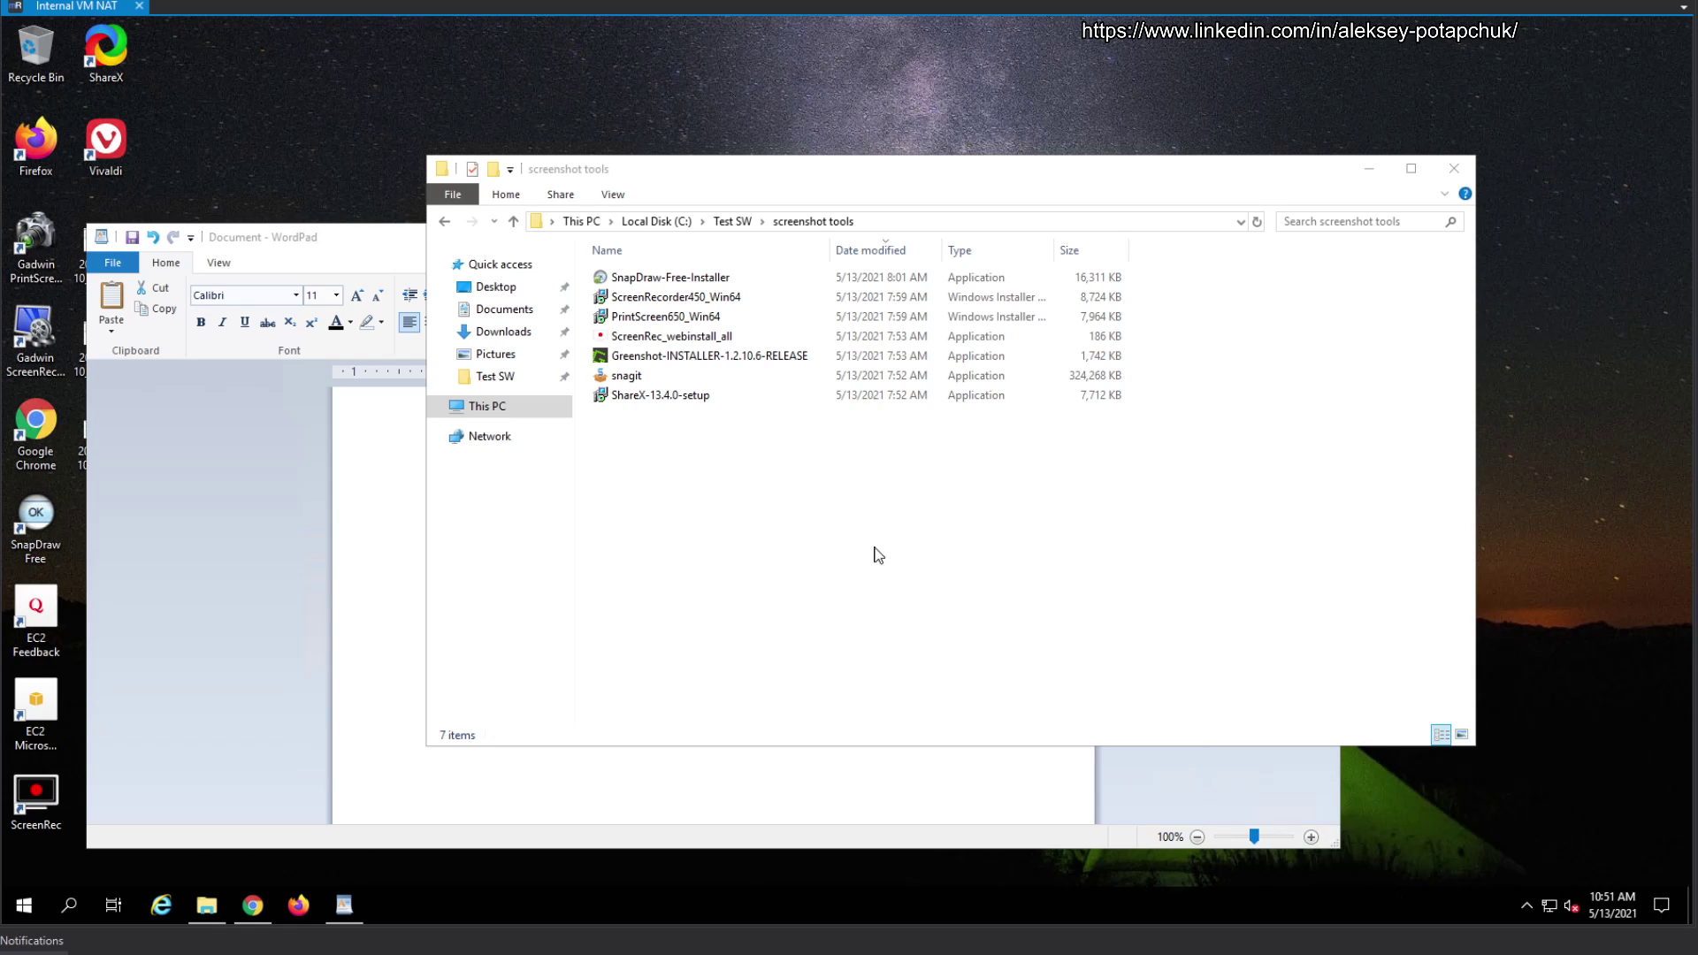
Paste the date-sorted file list screenshots into WordPad below the first image.
{"action": "left_click", "coordinate": [397, 634]}
{"action": "key", "text": "ctrl+v"}
{"action": "left_click", "coordinate": [1006, 598]}
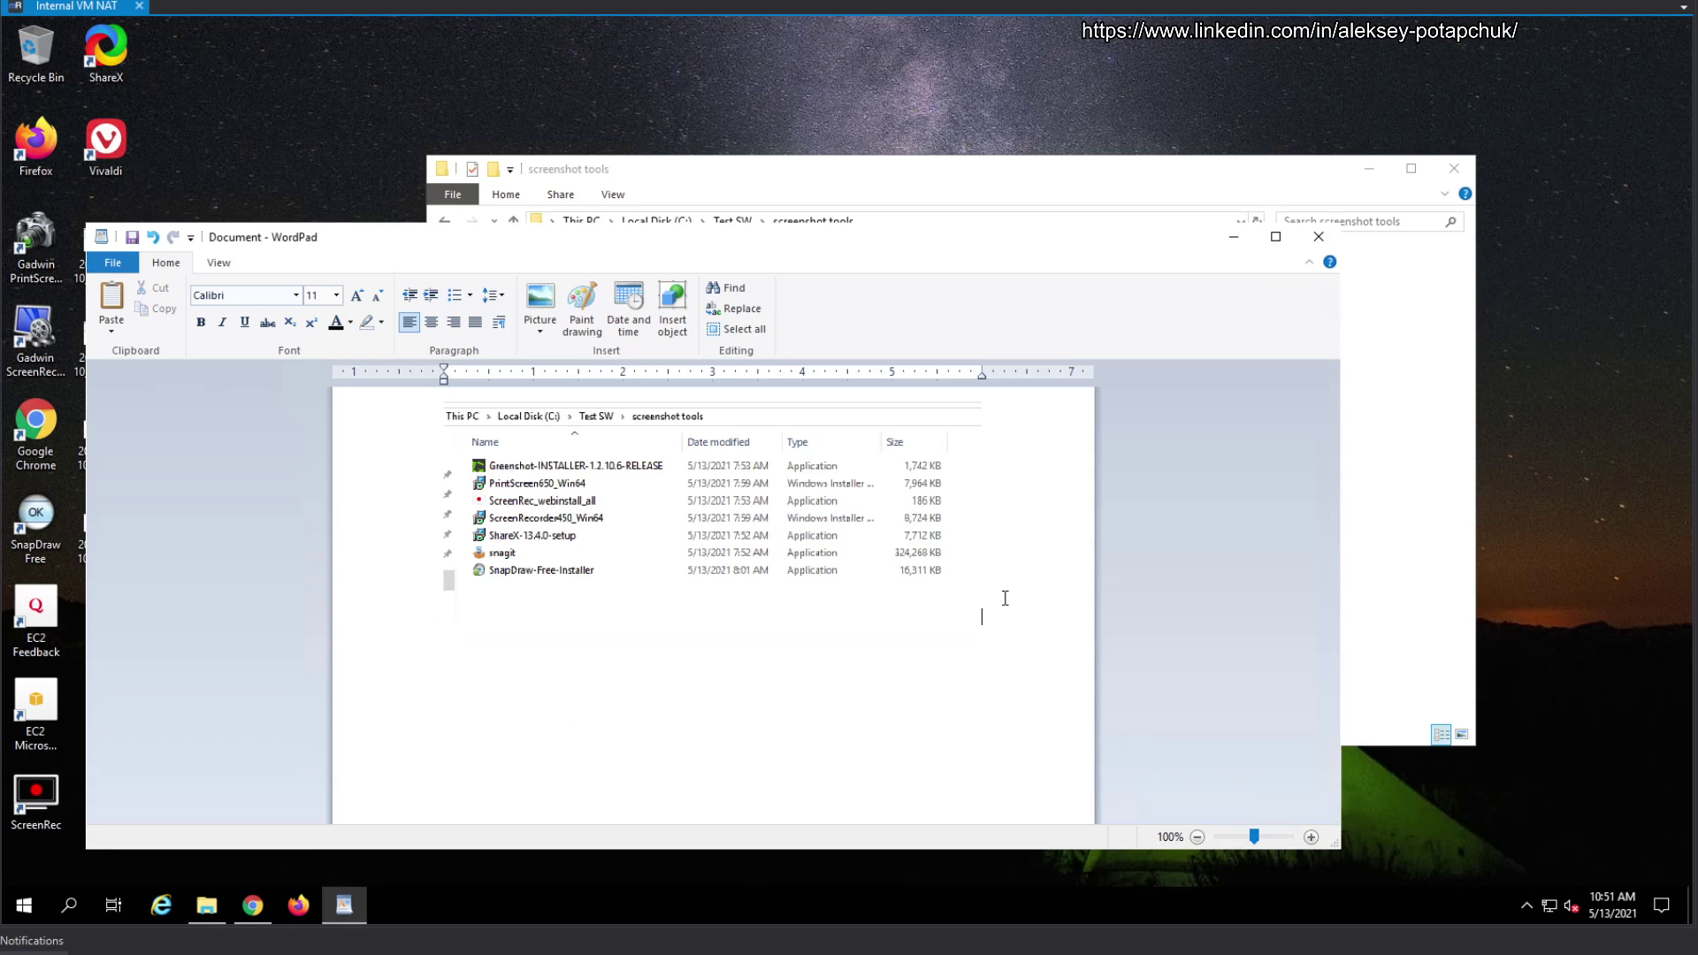
{"action": "key", "text": "ctrl+v"}
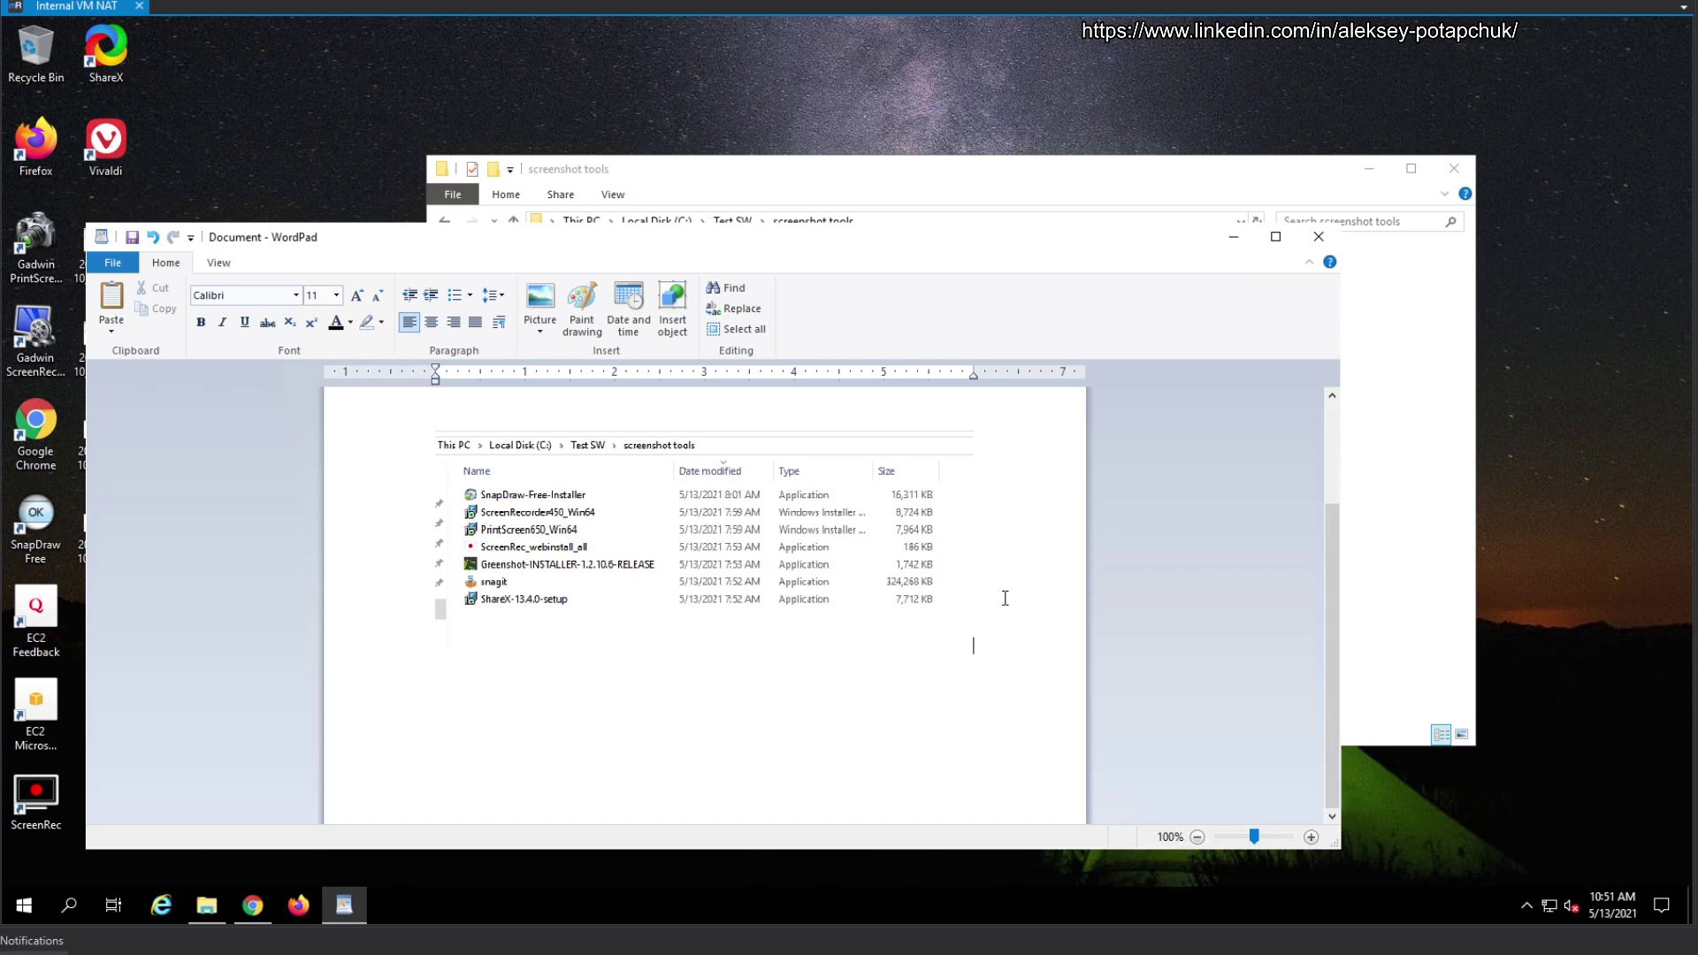
{"action": "key", "text": "Return"}
{"action": "key", "text": "ctrl+v"}
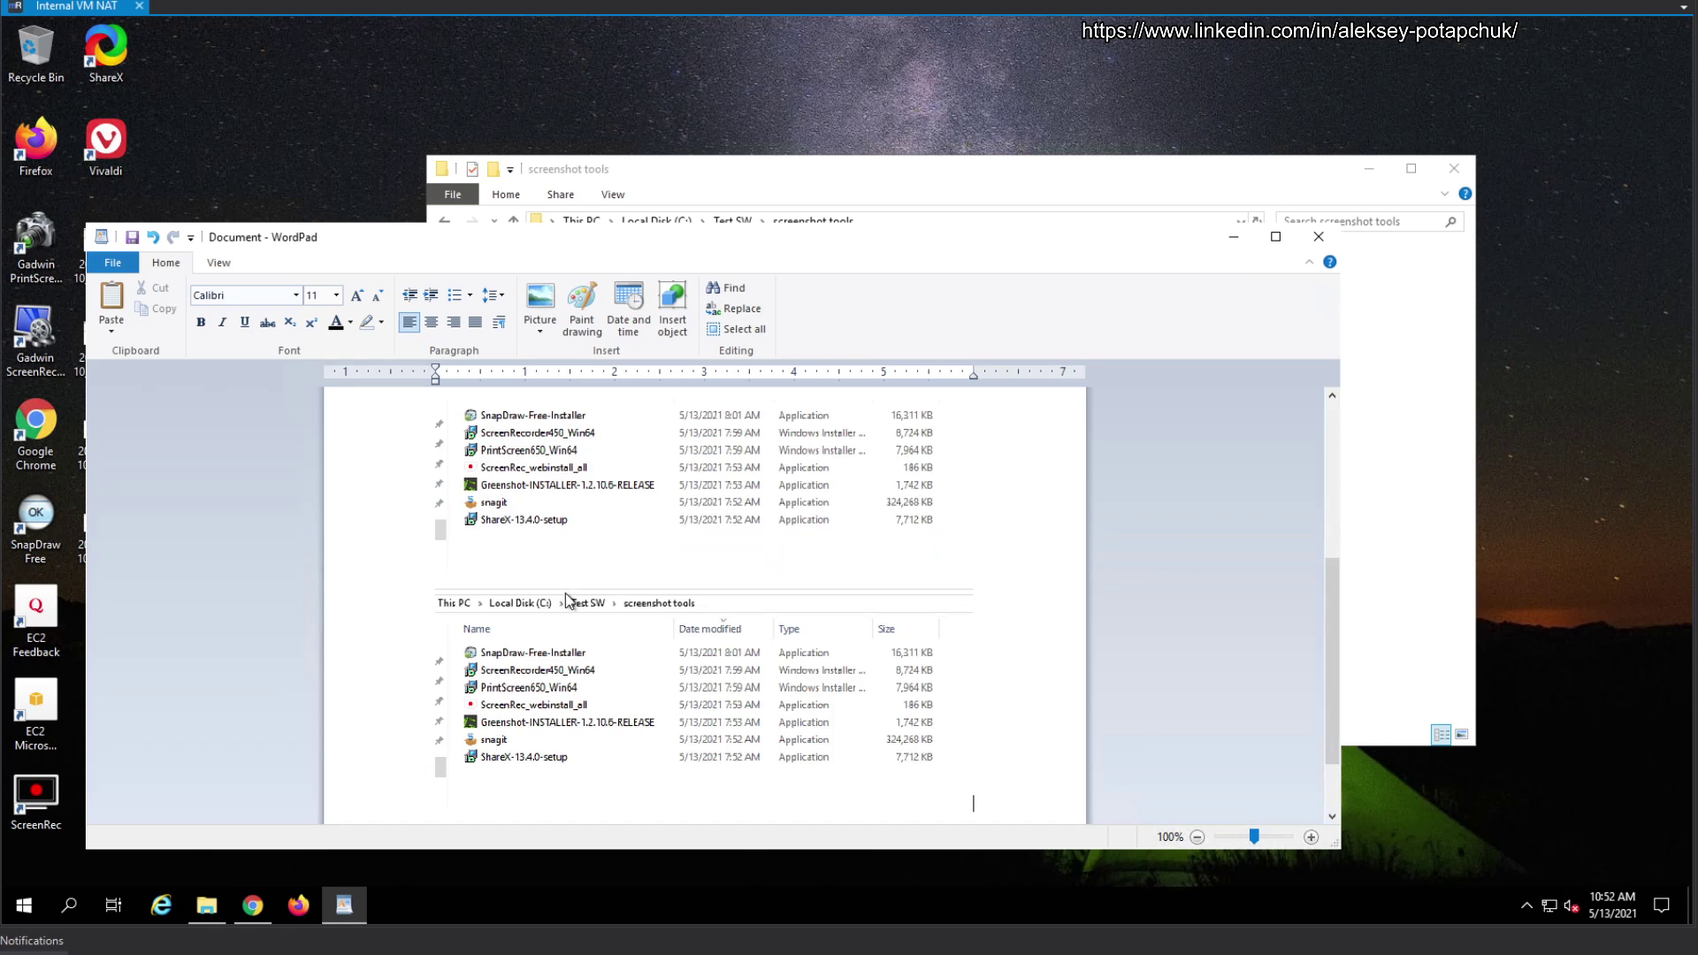
Undo the third screenshot pasted at the bottom of the document.
{"action": "scroll", "coordinate": [640, 579], "scroll_direction": "up", "scroll_amount": 4}
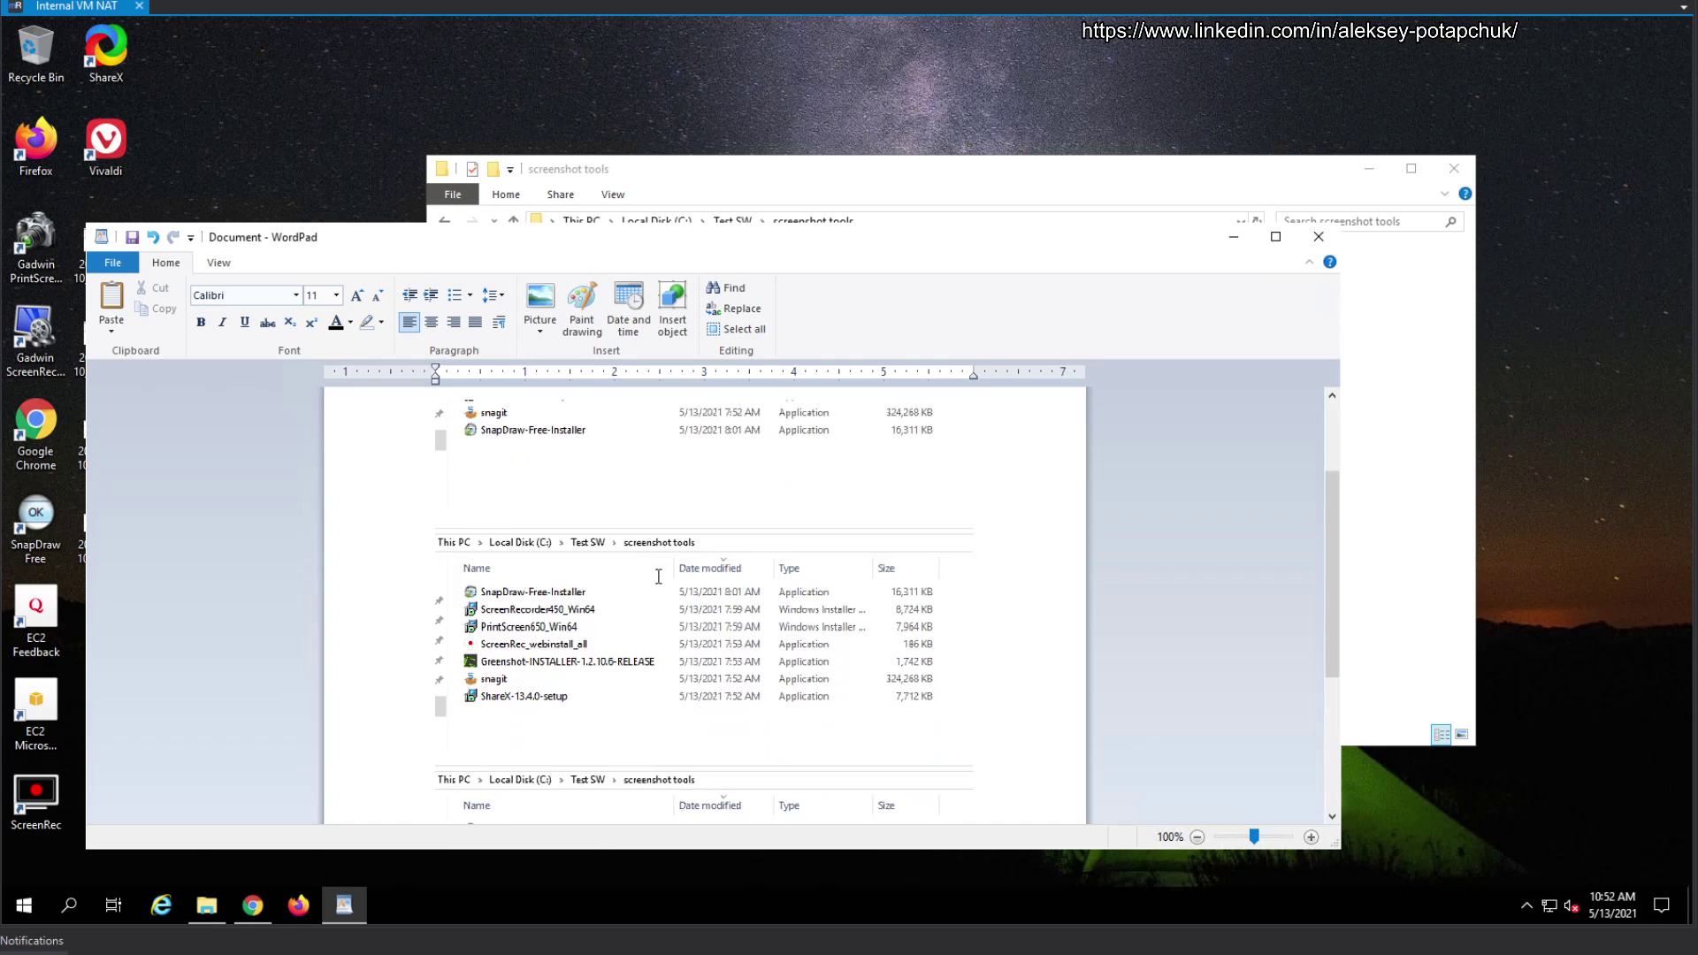
{"action": "scroll", "coordinate": [658, 576], "scroll_direction": "up", "scroll_amount": 3}
{"action": "scroll", "coordinate": [863, 711], "scroll_direction": "down", "scroll_amount": 3}
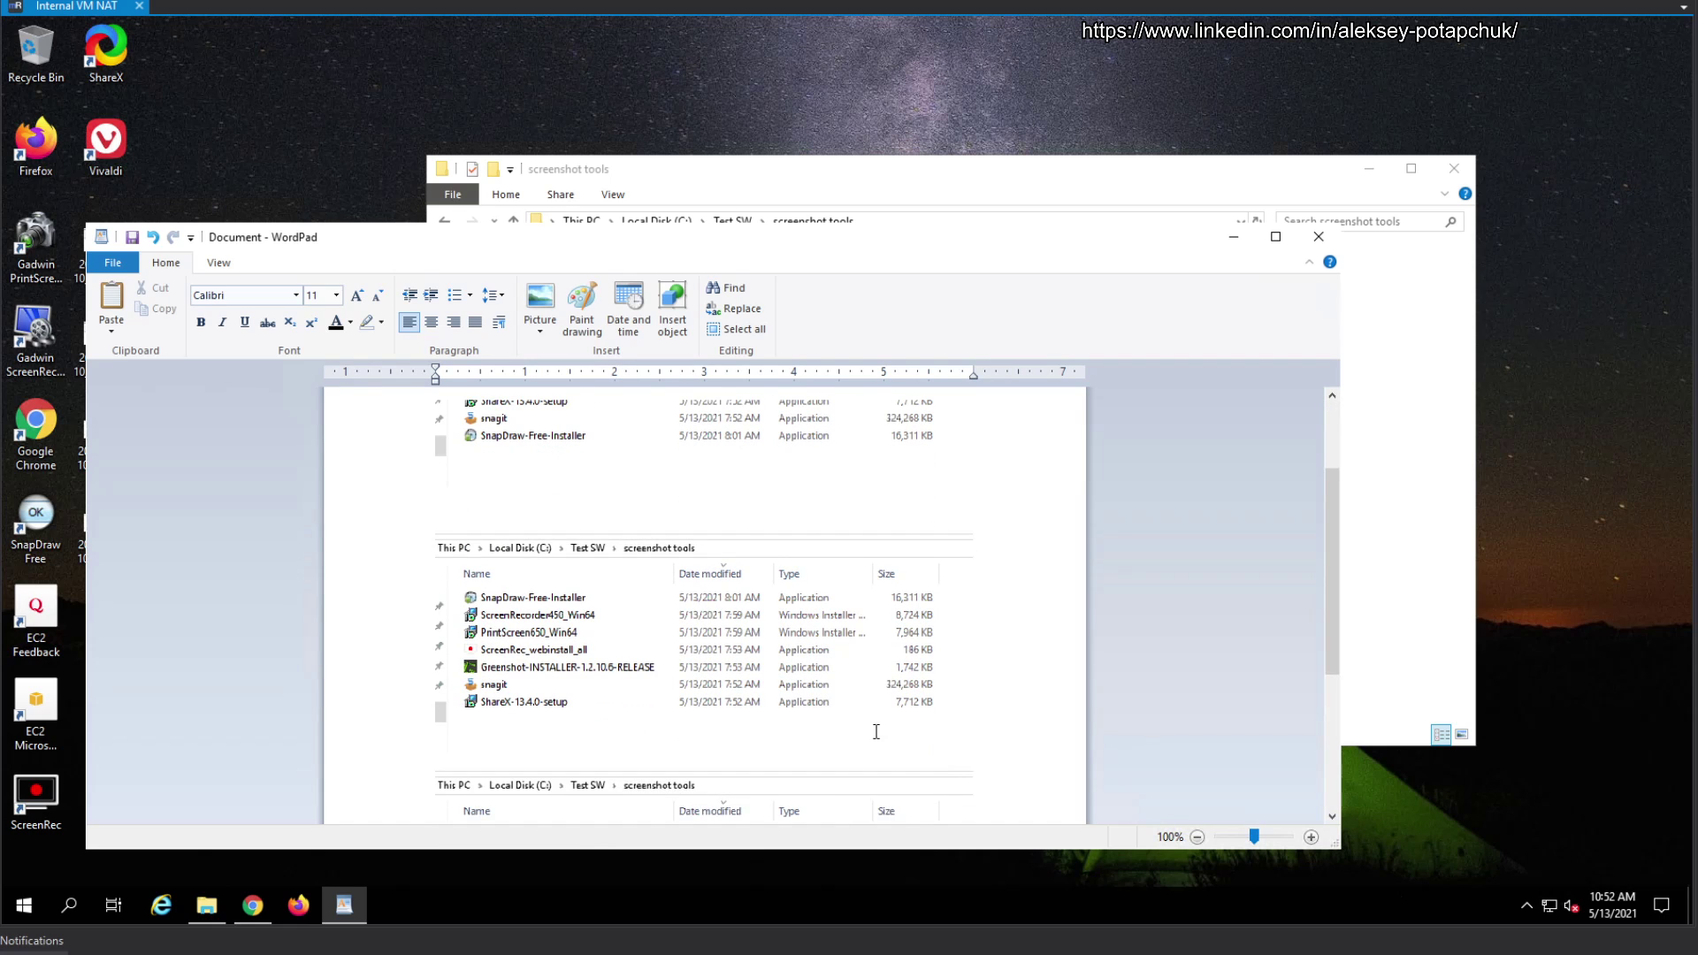
{"action": "key", "text": "ctrl+z"}
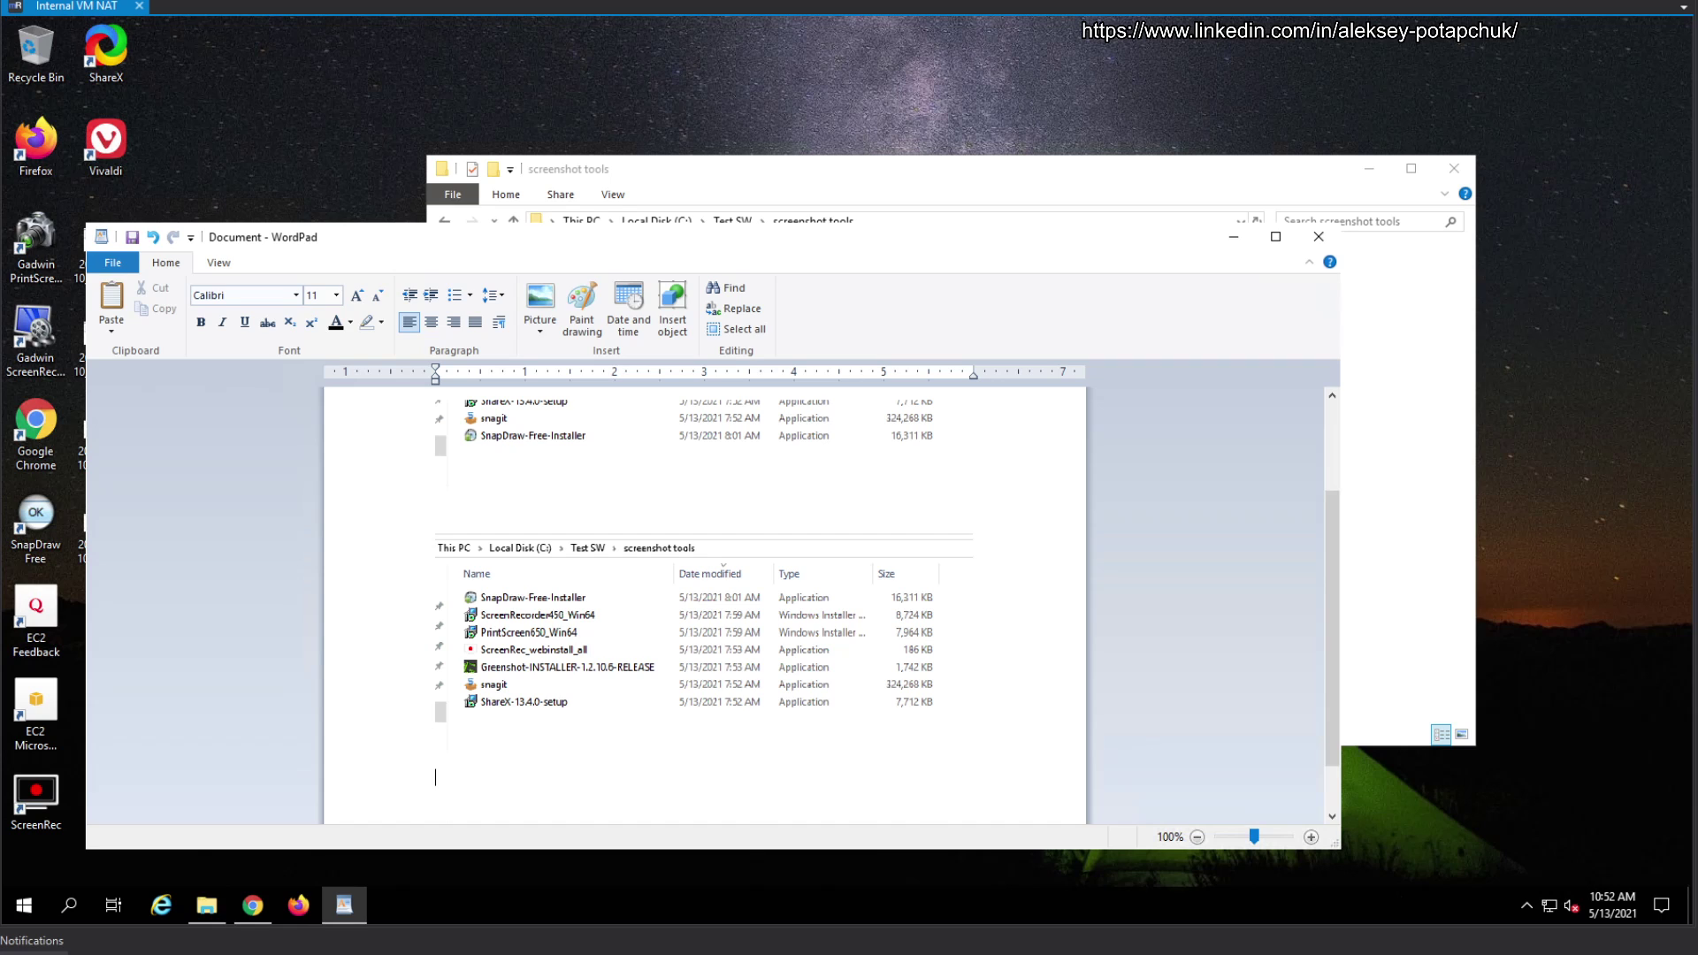
Load the clipboard capture of the screenshot tools folder into Greenshot's image editor.
{"action": "left_click", "coordinate": [1535, 913]}
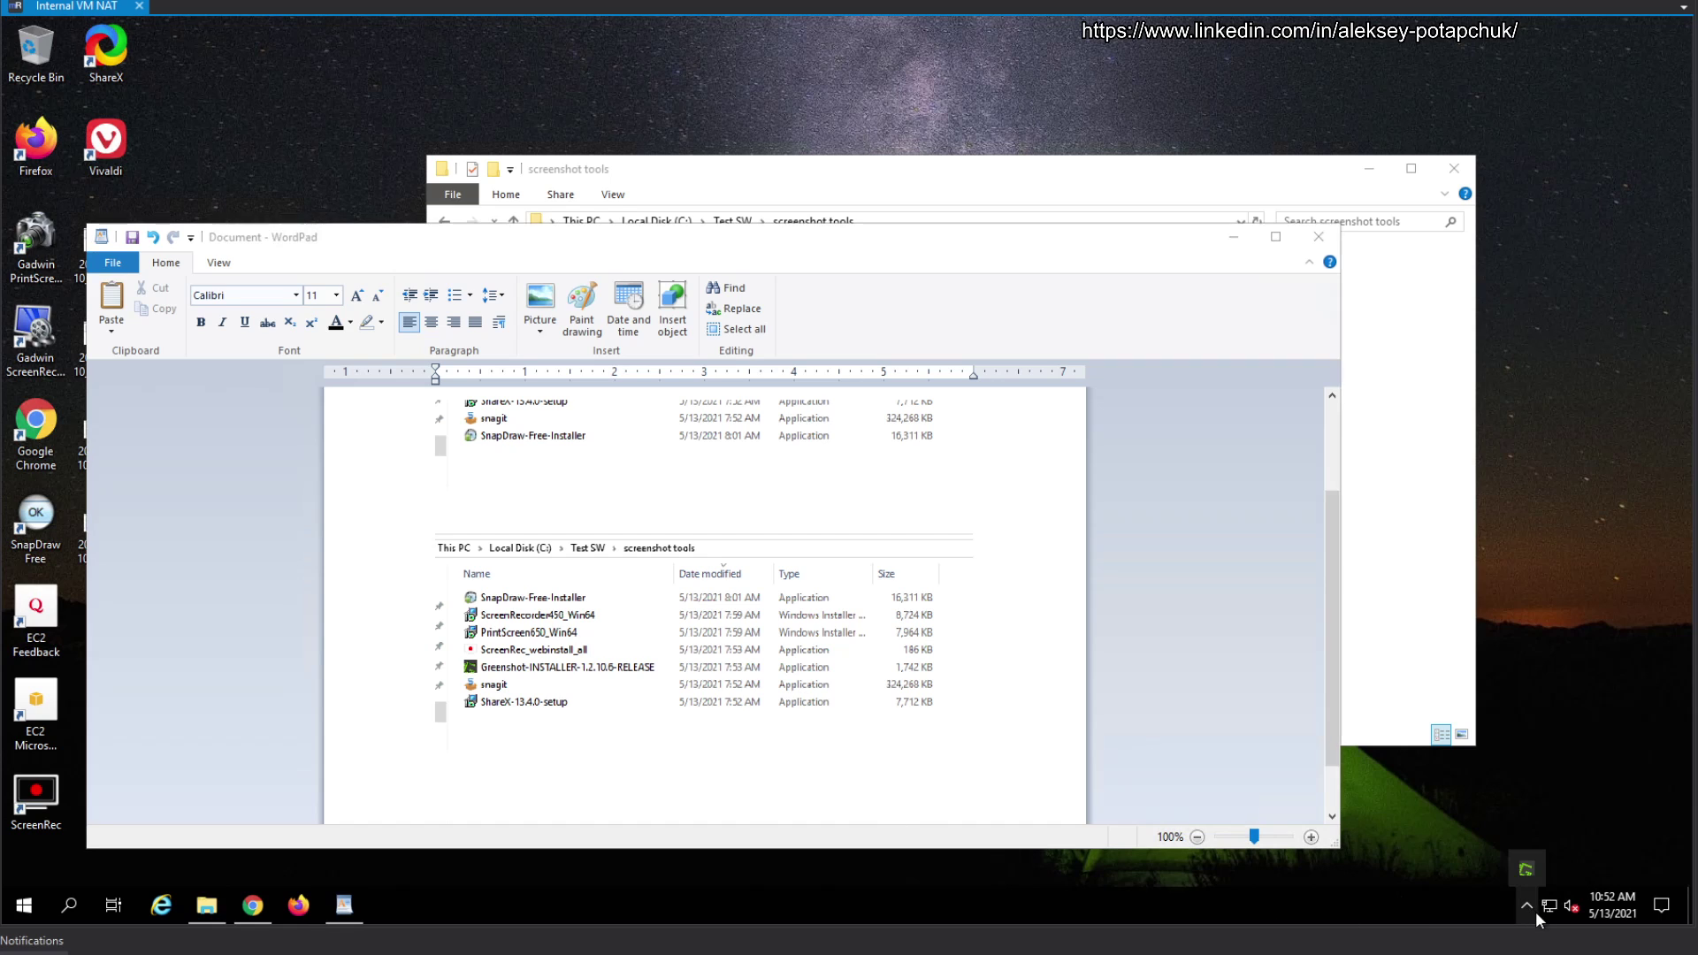
{"action": "right_click", "coordinate": [1518, 859]}
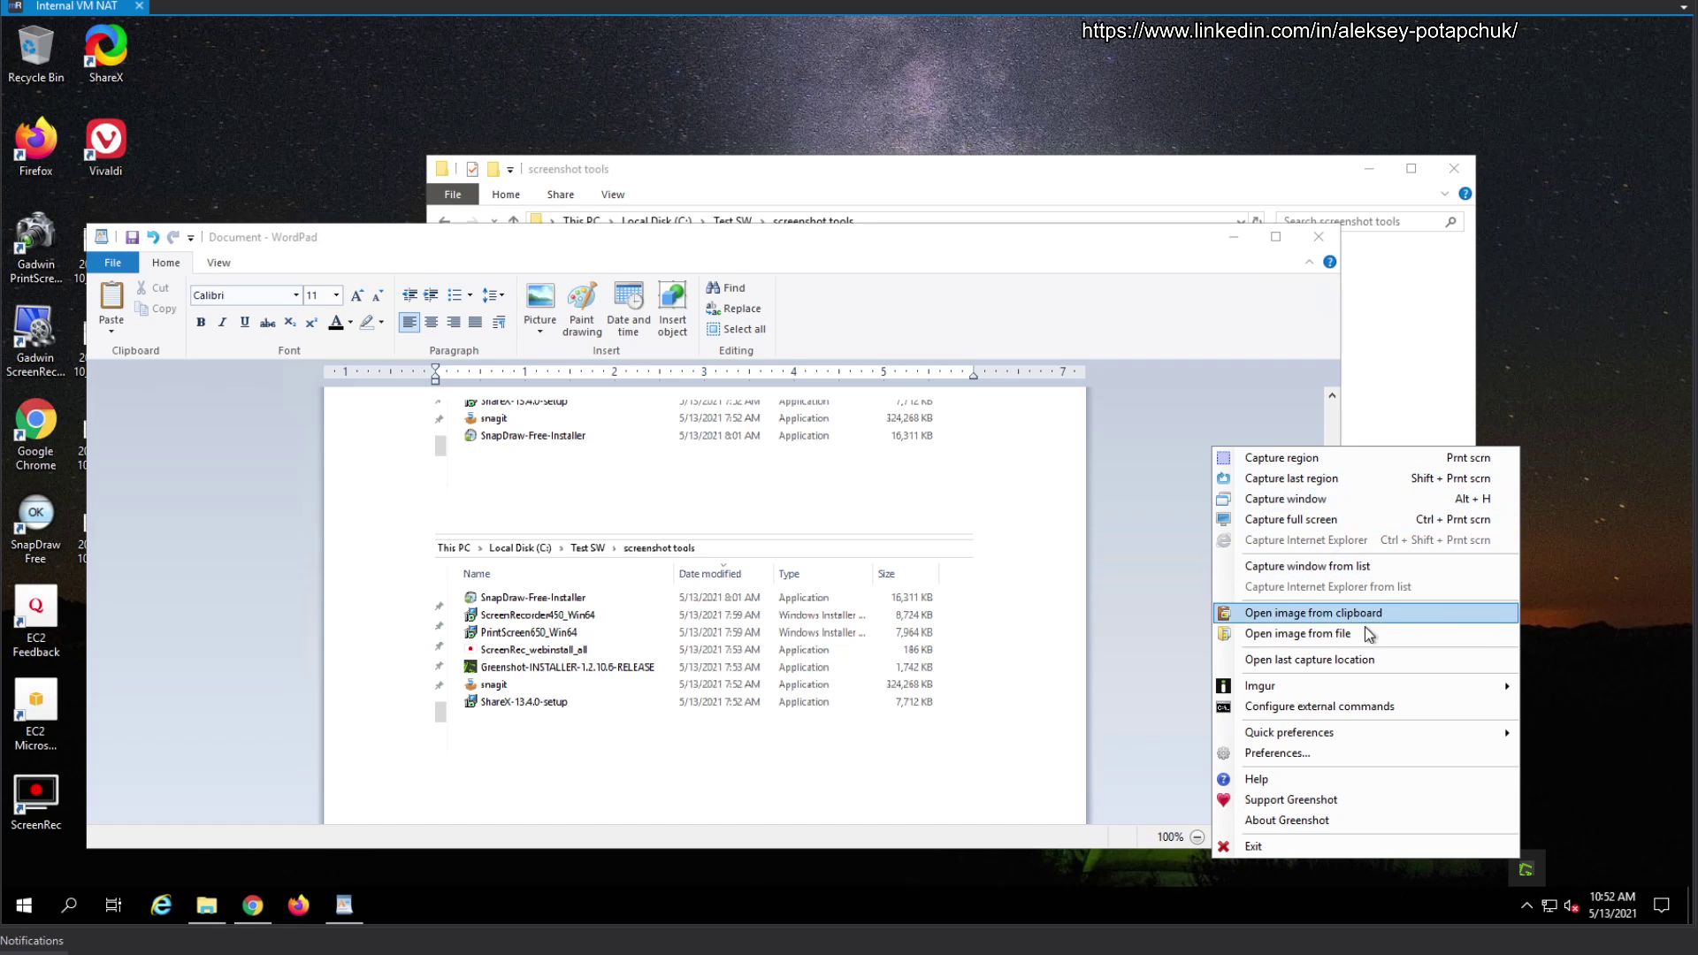
{"action": "left_click", "coordinate": [1088, 520]}
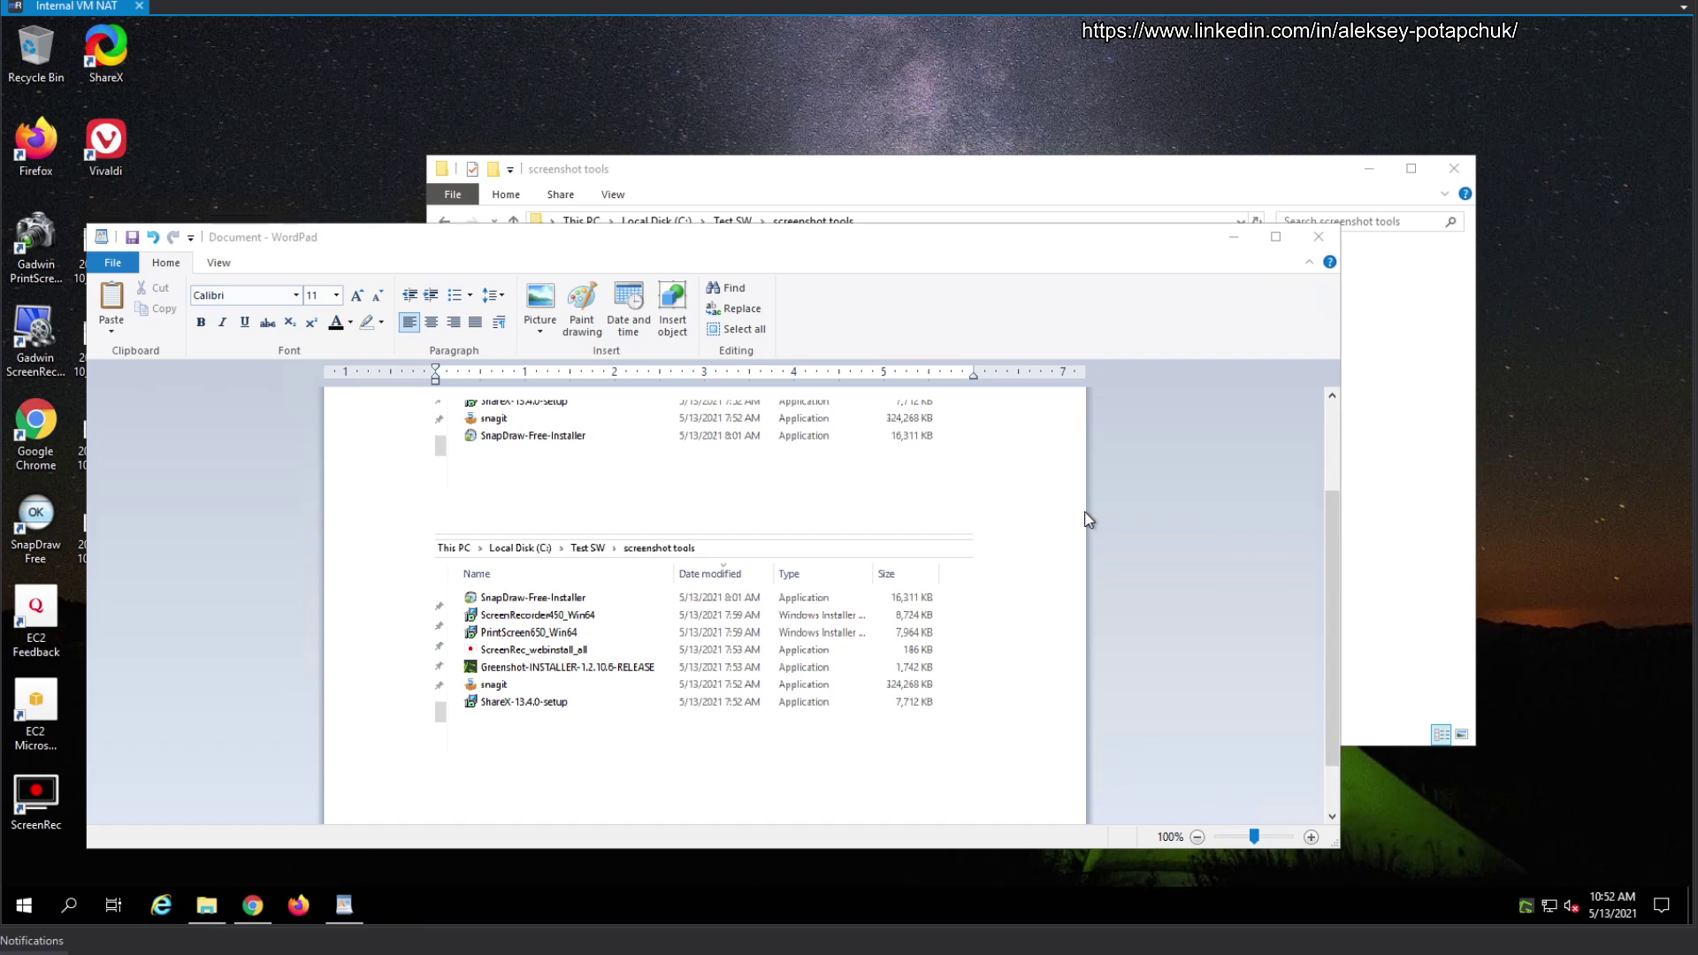
Move and resize the editor window so the whole 650×268 image is visible.
{"action": "left_click_drag", "start_coordinate": [297, 126], "coordinate": [612, 126]}
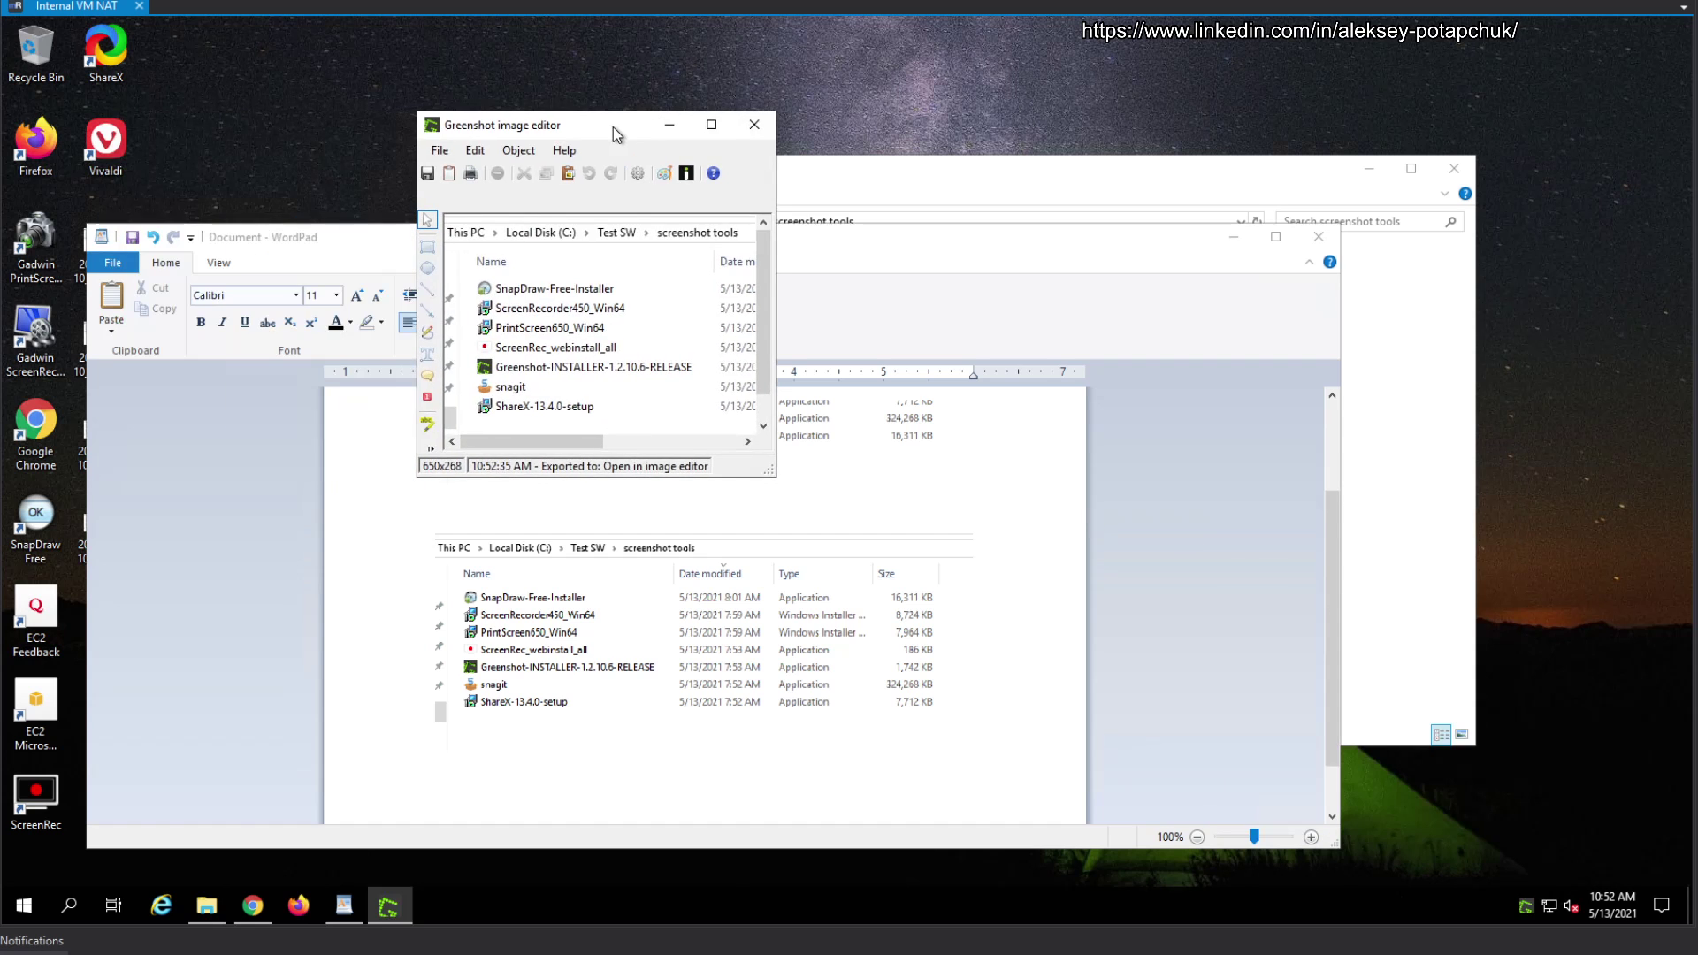
{"action": "double_click", "coordinate": [613, 126]}
{"action": "double_click", "coordinate": [822, 30]}
{"action": "left_click_drag", "start_coordinate": [770, 470], "coordinate": [1177, 557]}
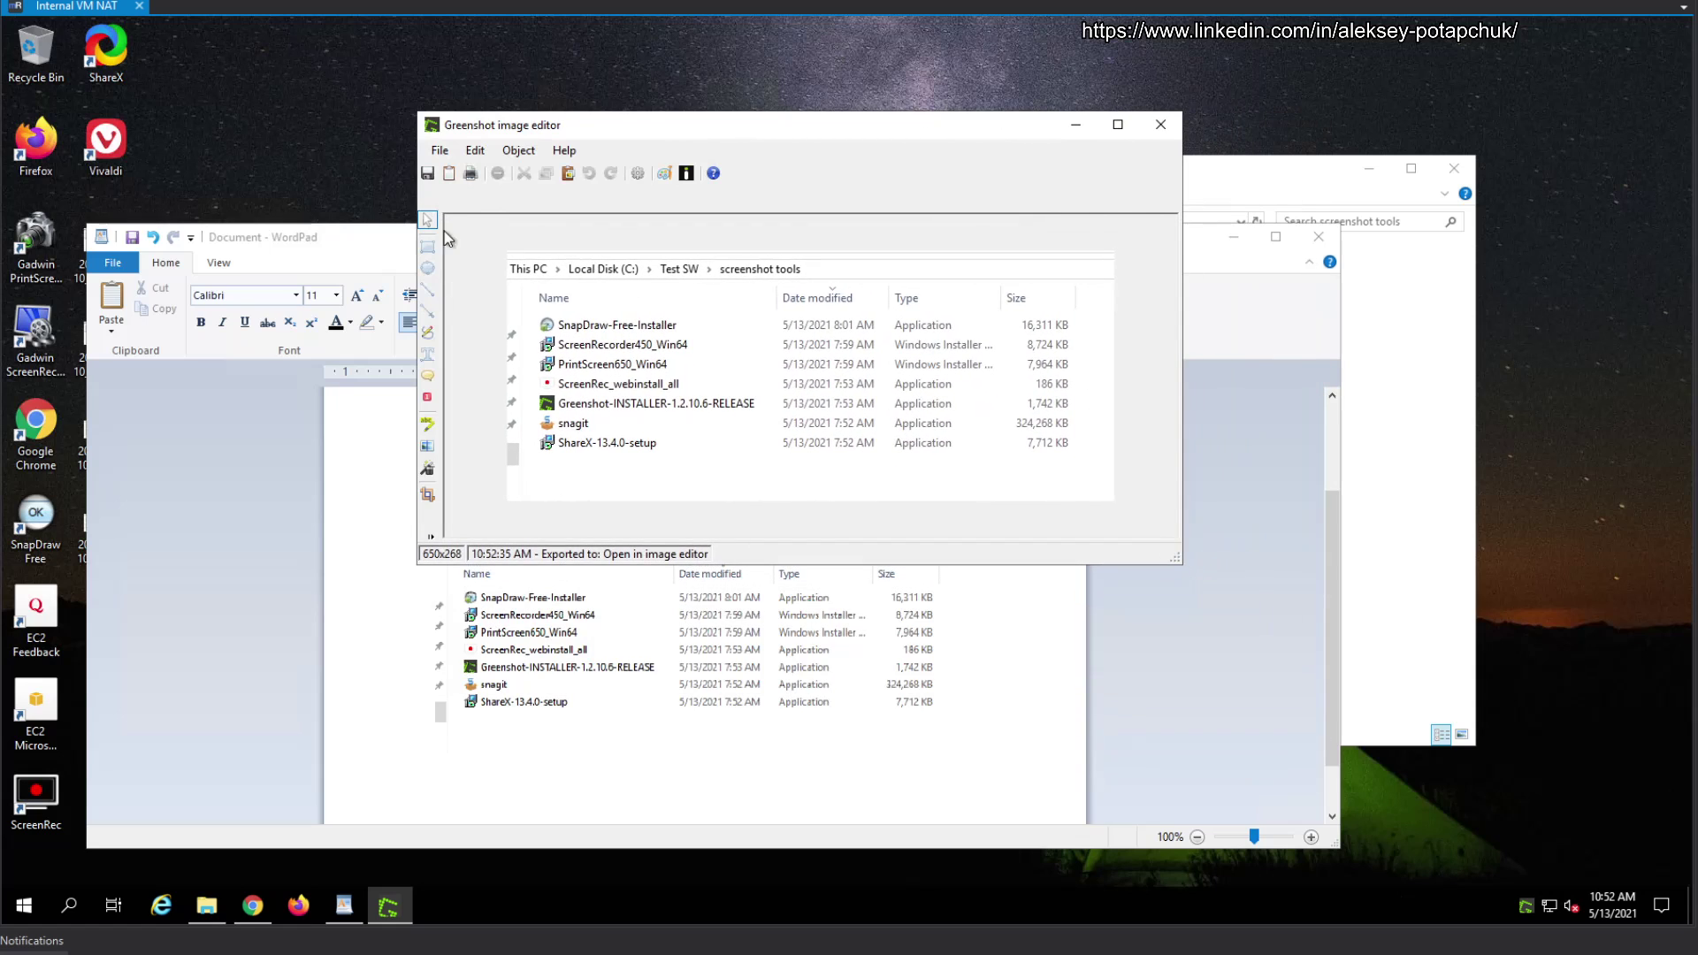
Outline SnapDraw-Free-Installer with a thick magenta rectangle and add a magenta line under Date modified and Type.
{"action": "left_click", "coordinate": [428, 247]}
{"action": "left_click_drag", "start_coordinate": [536, 307], "coordinate": [708, 337]}
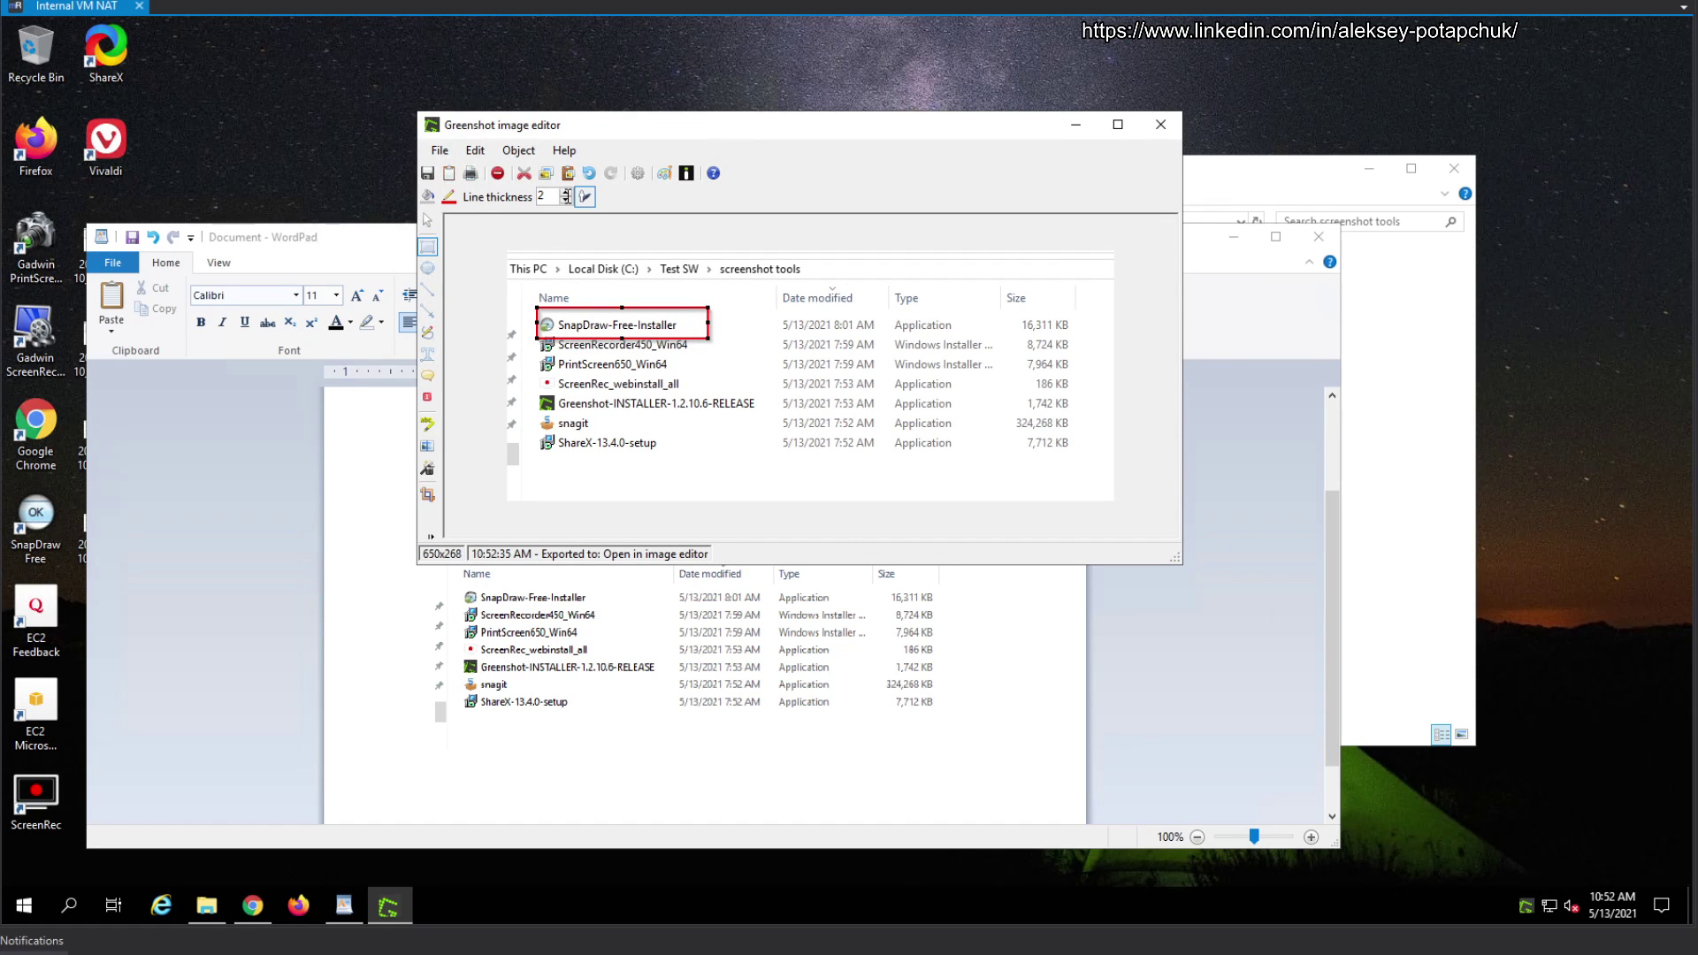
{"action": "left_click", "coordinate": [566, 192]}
{"action": "left_click", "coordinate": [566, 192]}
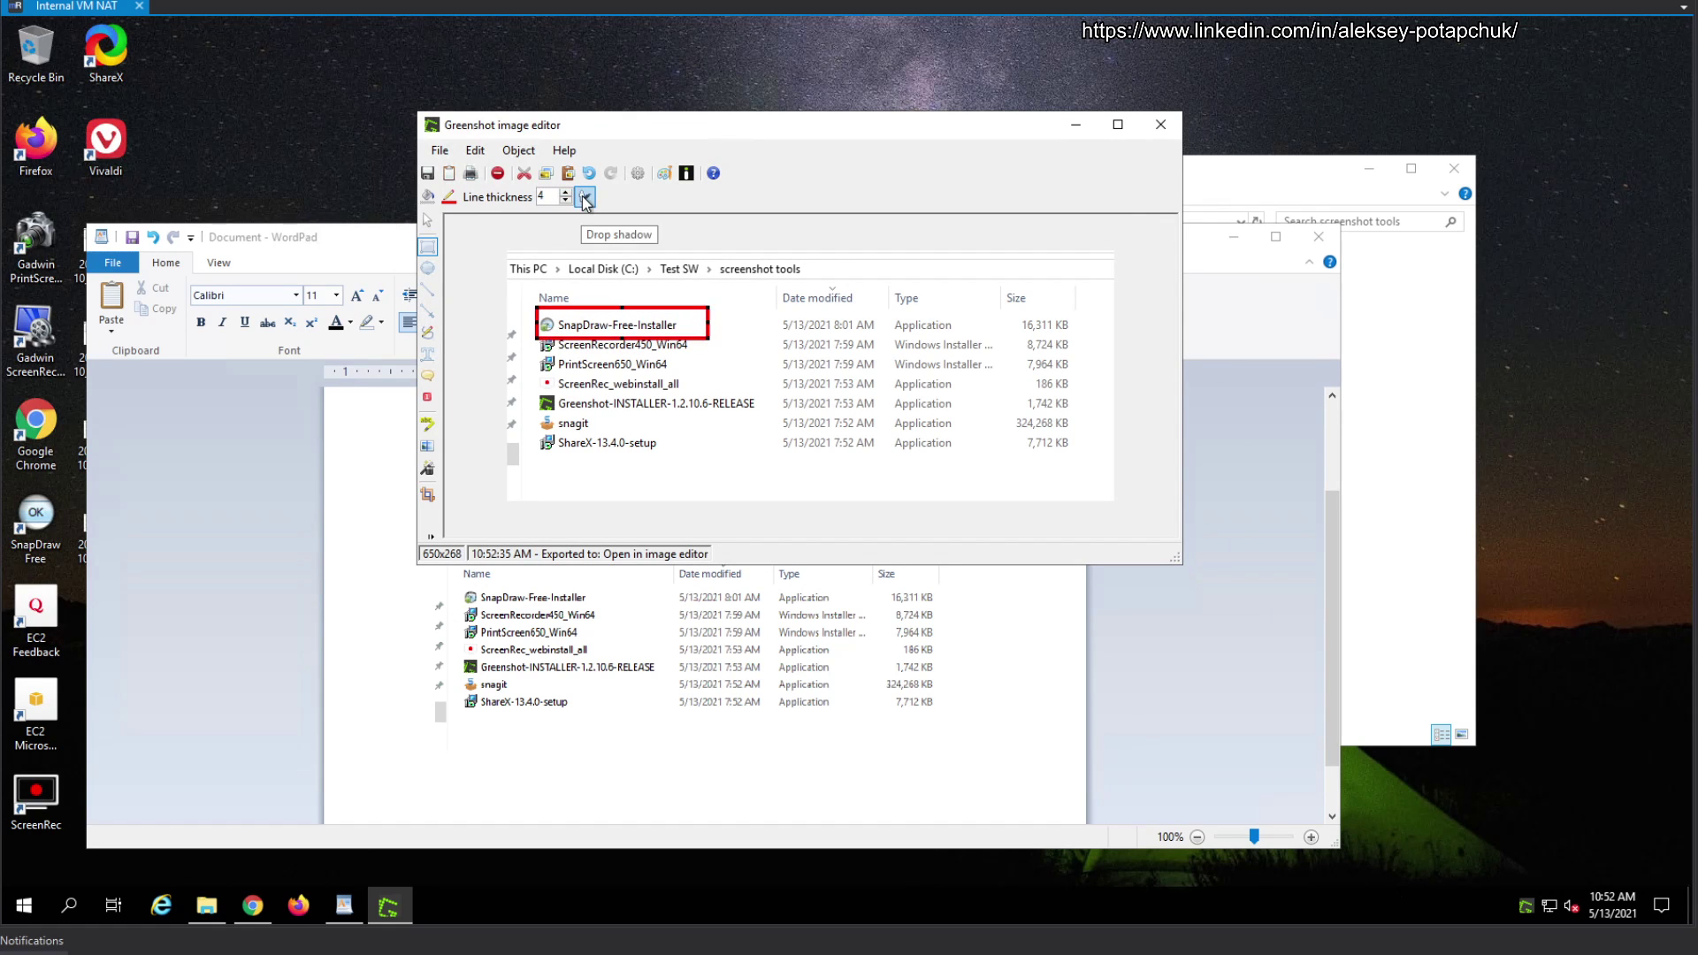
{"action": "left_click", "coordinate": [585, 198]}
{"action": "left_click", "coordinate": [449, 194]}
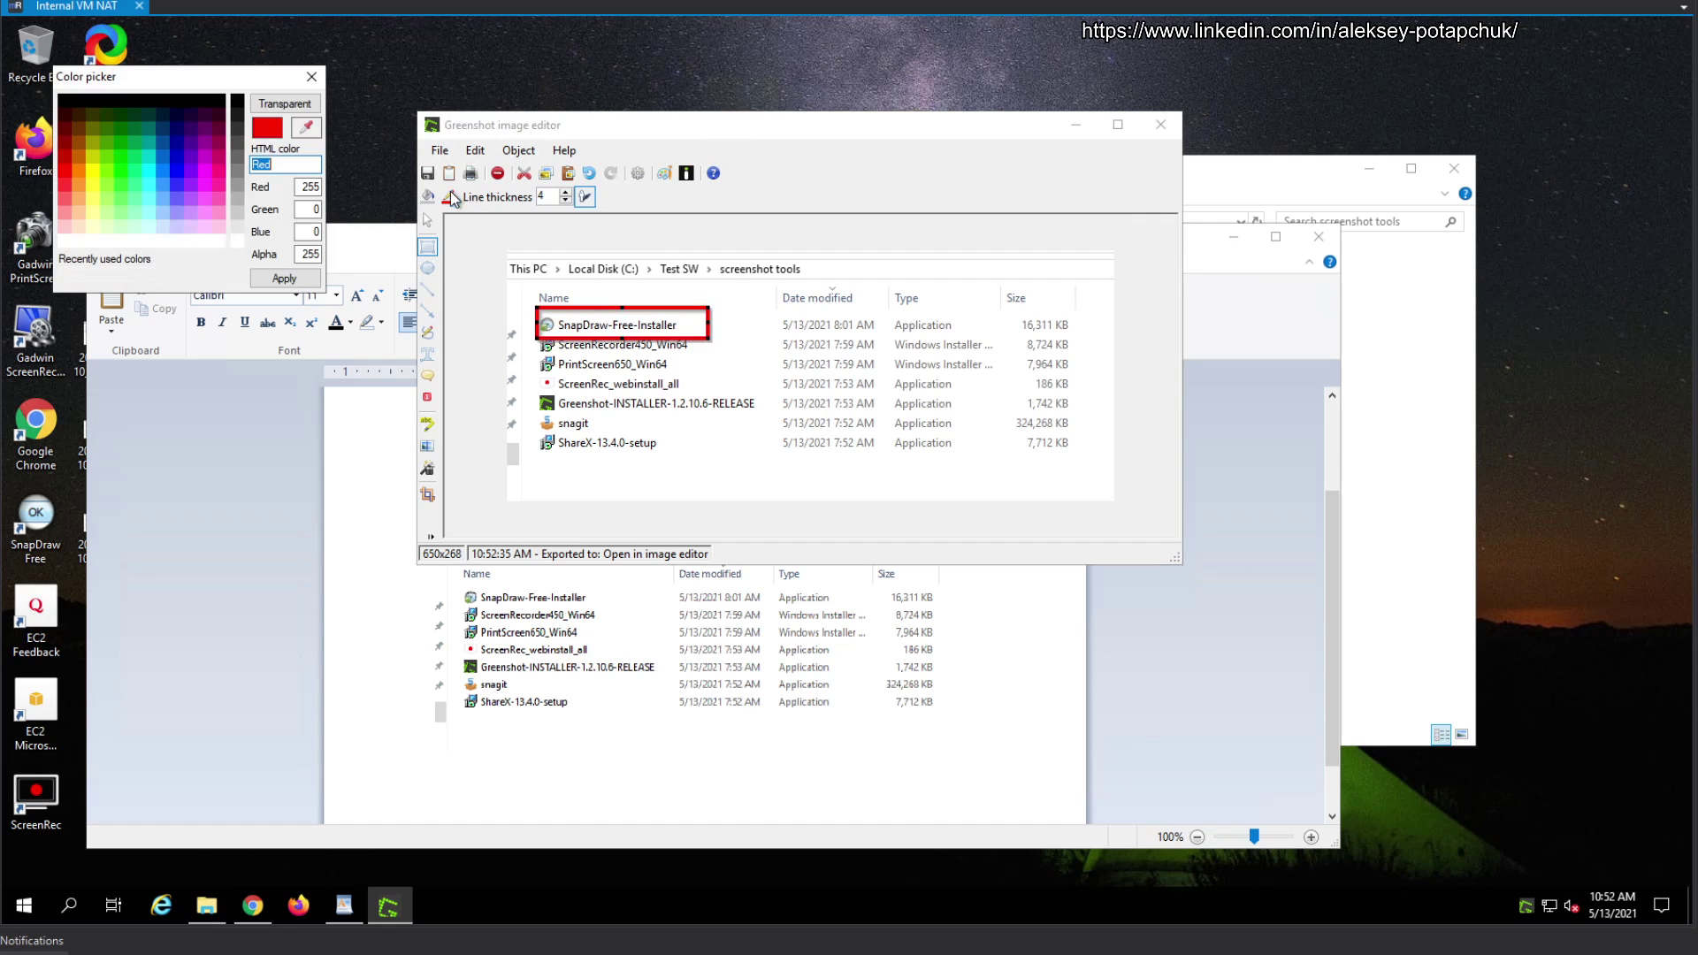
{"action": "left_click", "coordinate": [219, 183]}
{"action": "left_click", "coordinate": [283, 283]}
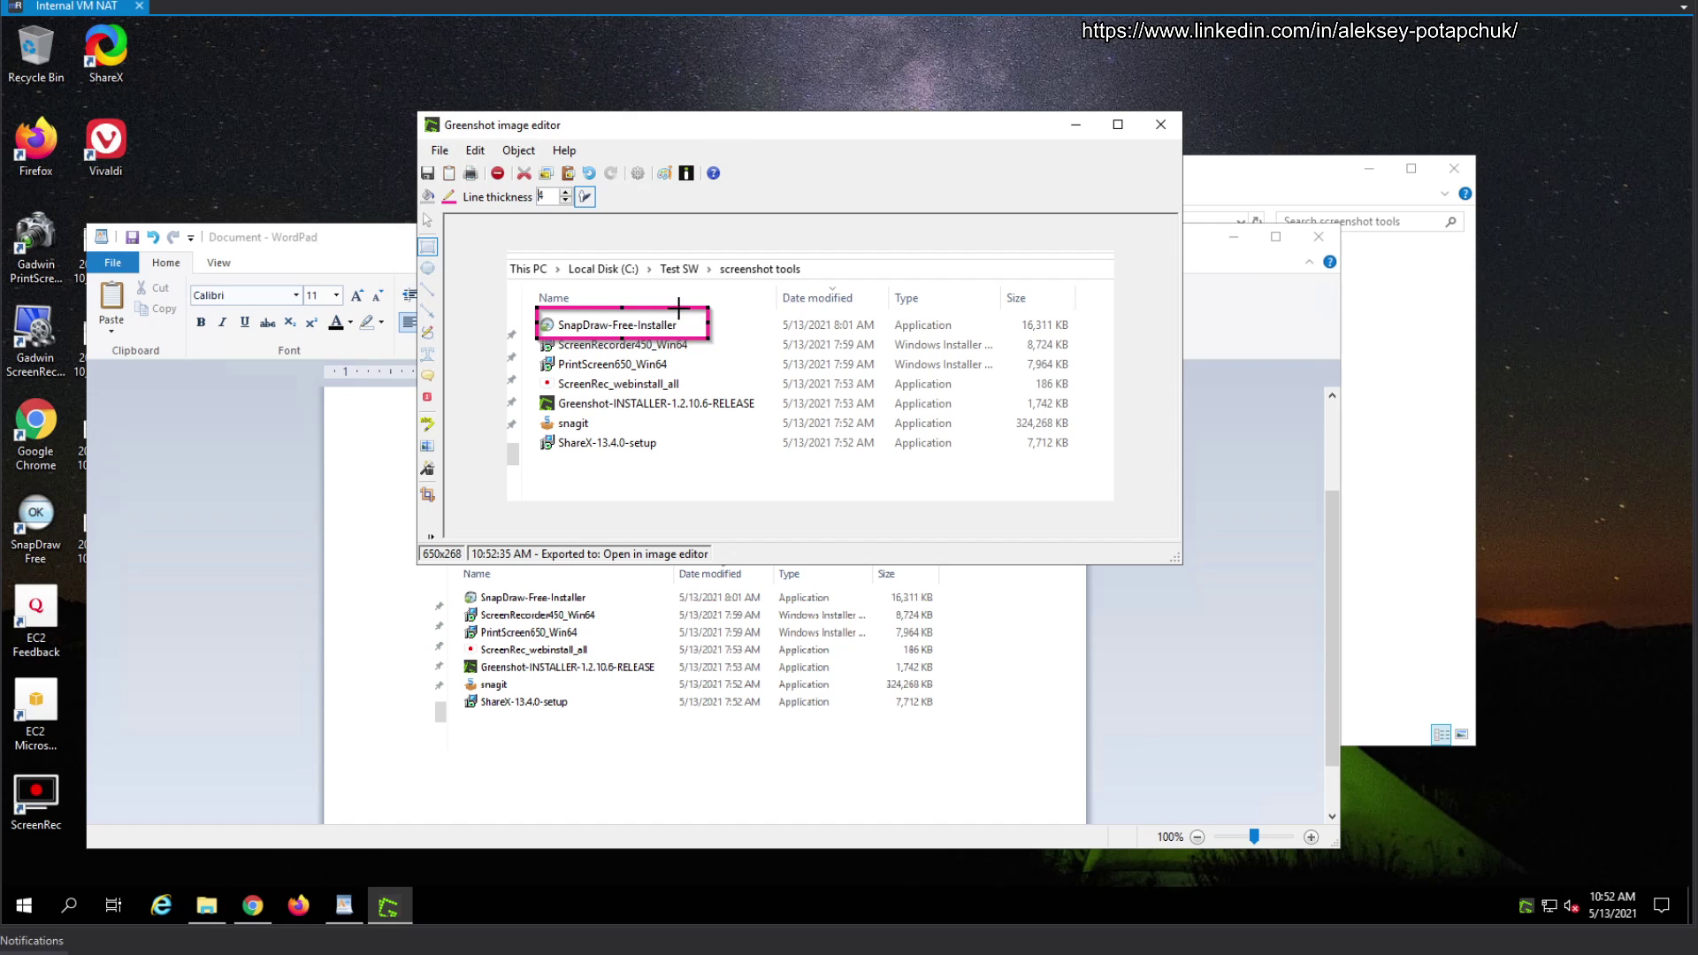
{"action": "left_click_drag", "start_coordinate": [672, 309], "coordinate": [810, 317]}
{"action": "left_click", "coordinate": [429, 221]}
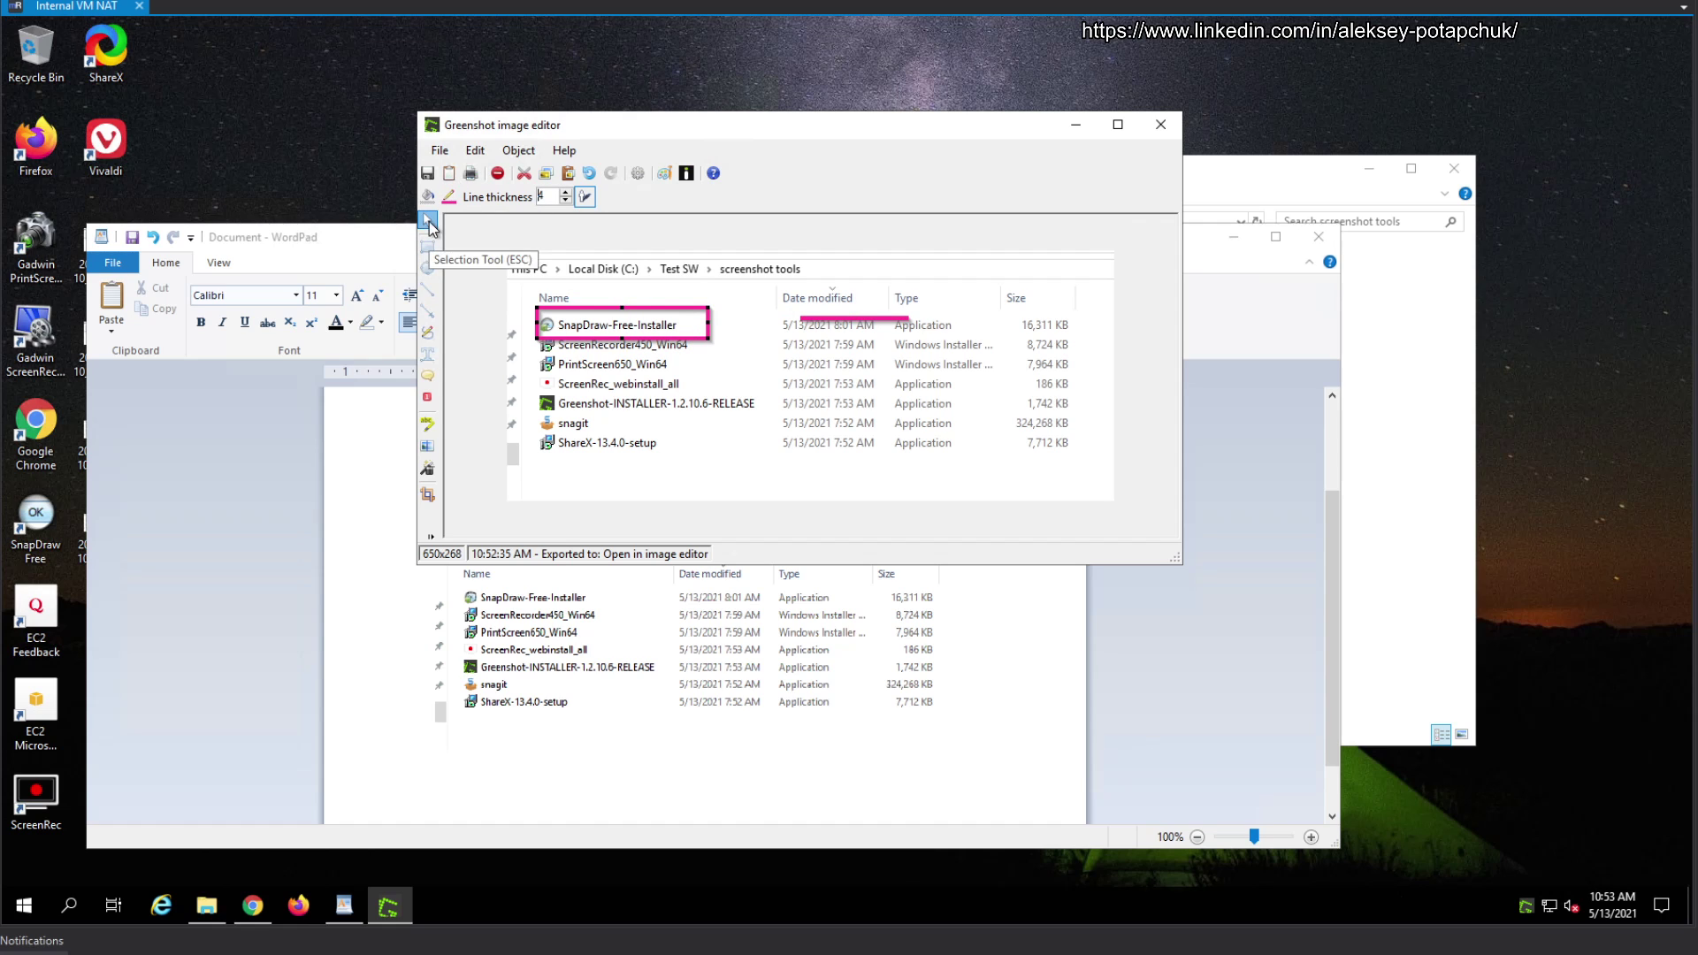
Draw a red line across the PrintScreen650 row and a red arrow pointing down-left, adjusting its arrow heads.
{"action": "left_click", "coordinate": [430, 294]}
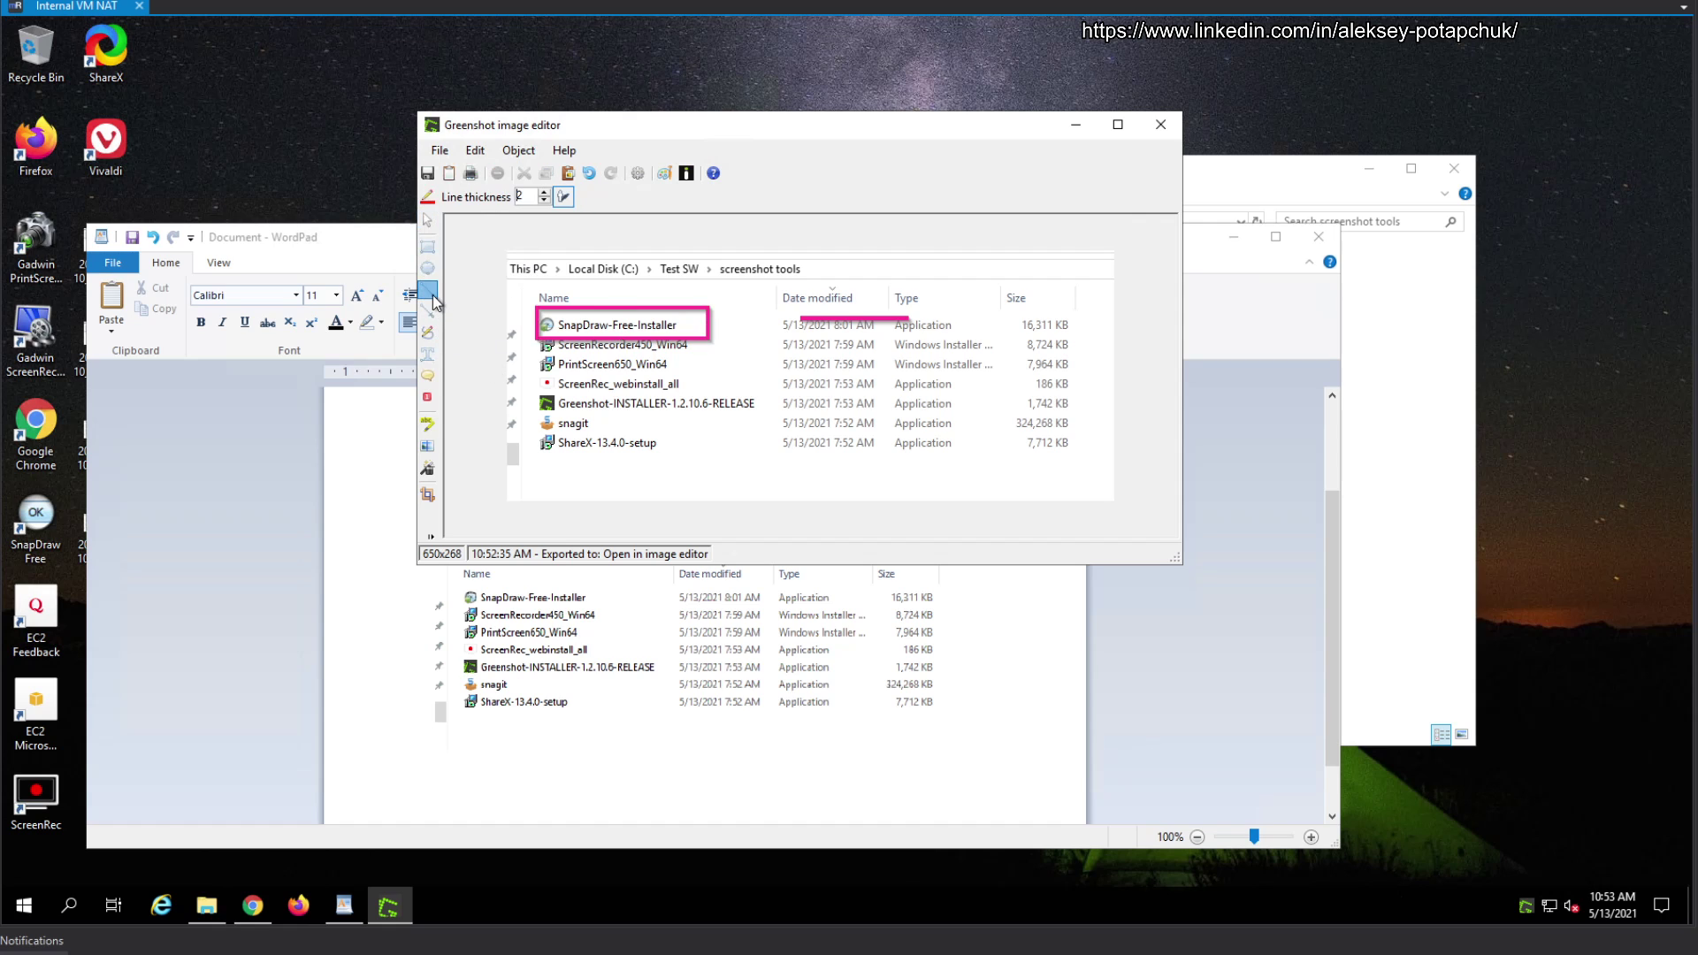
{"action": "left_click_drag", "start_coordinate": [576, 365], "coordinate": [812, 369]}
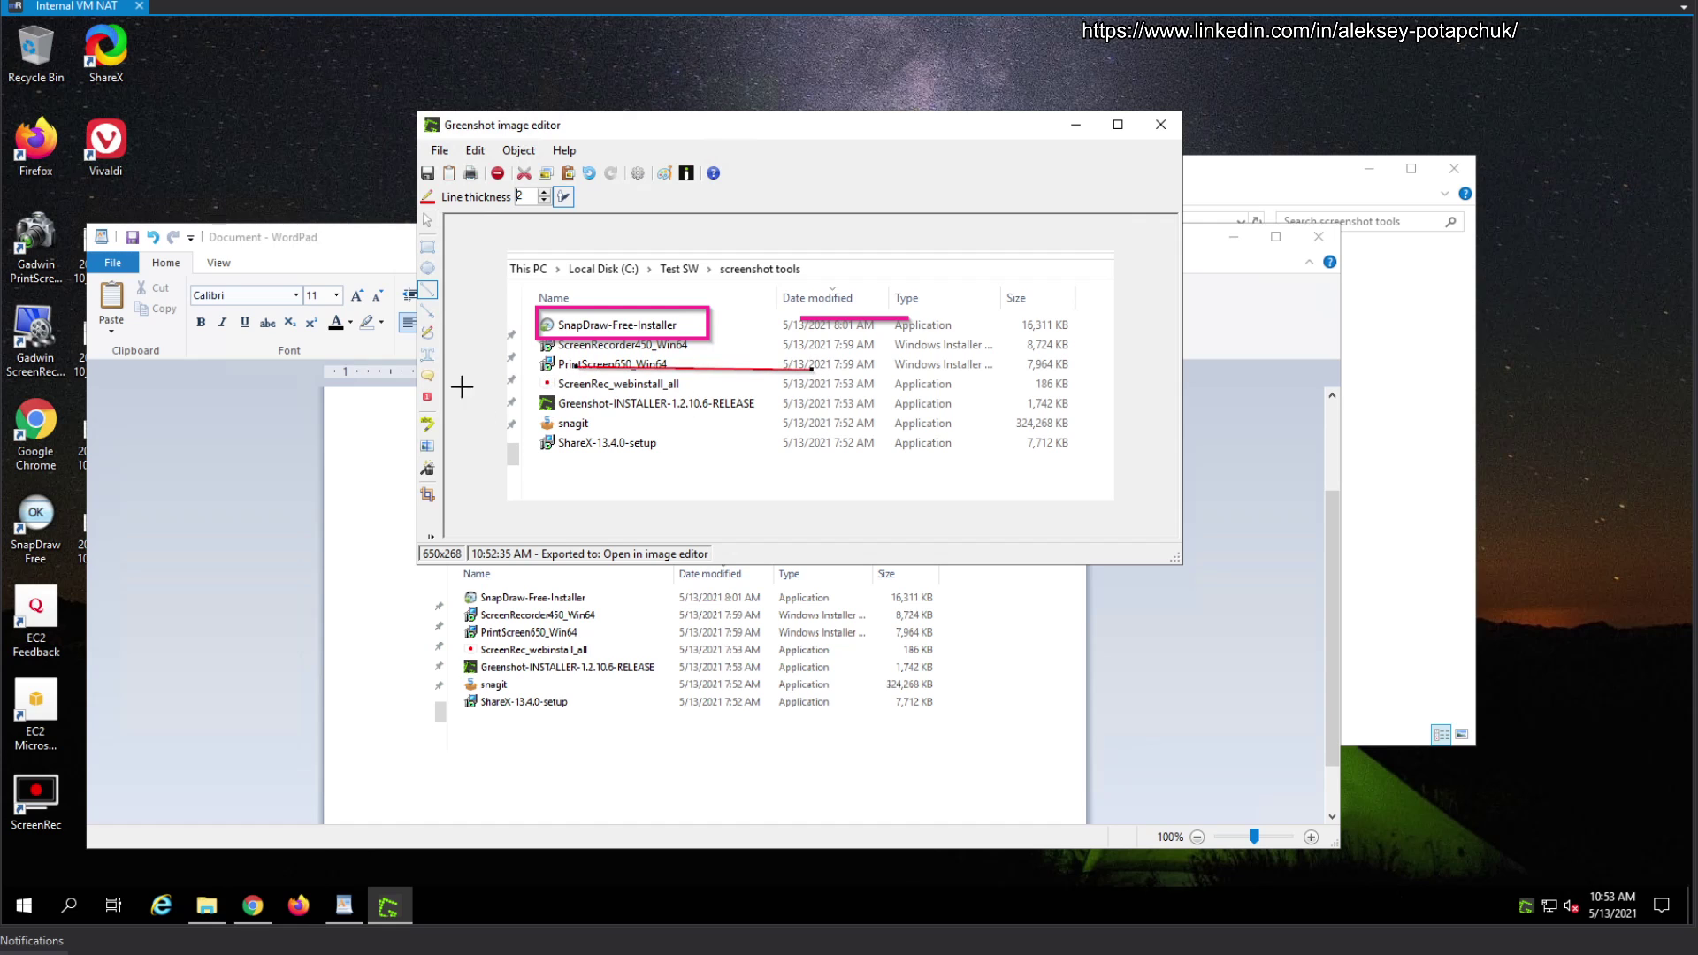
{"action": "left_click", "coordinate": [429, 310]}
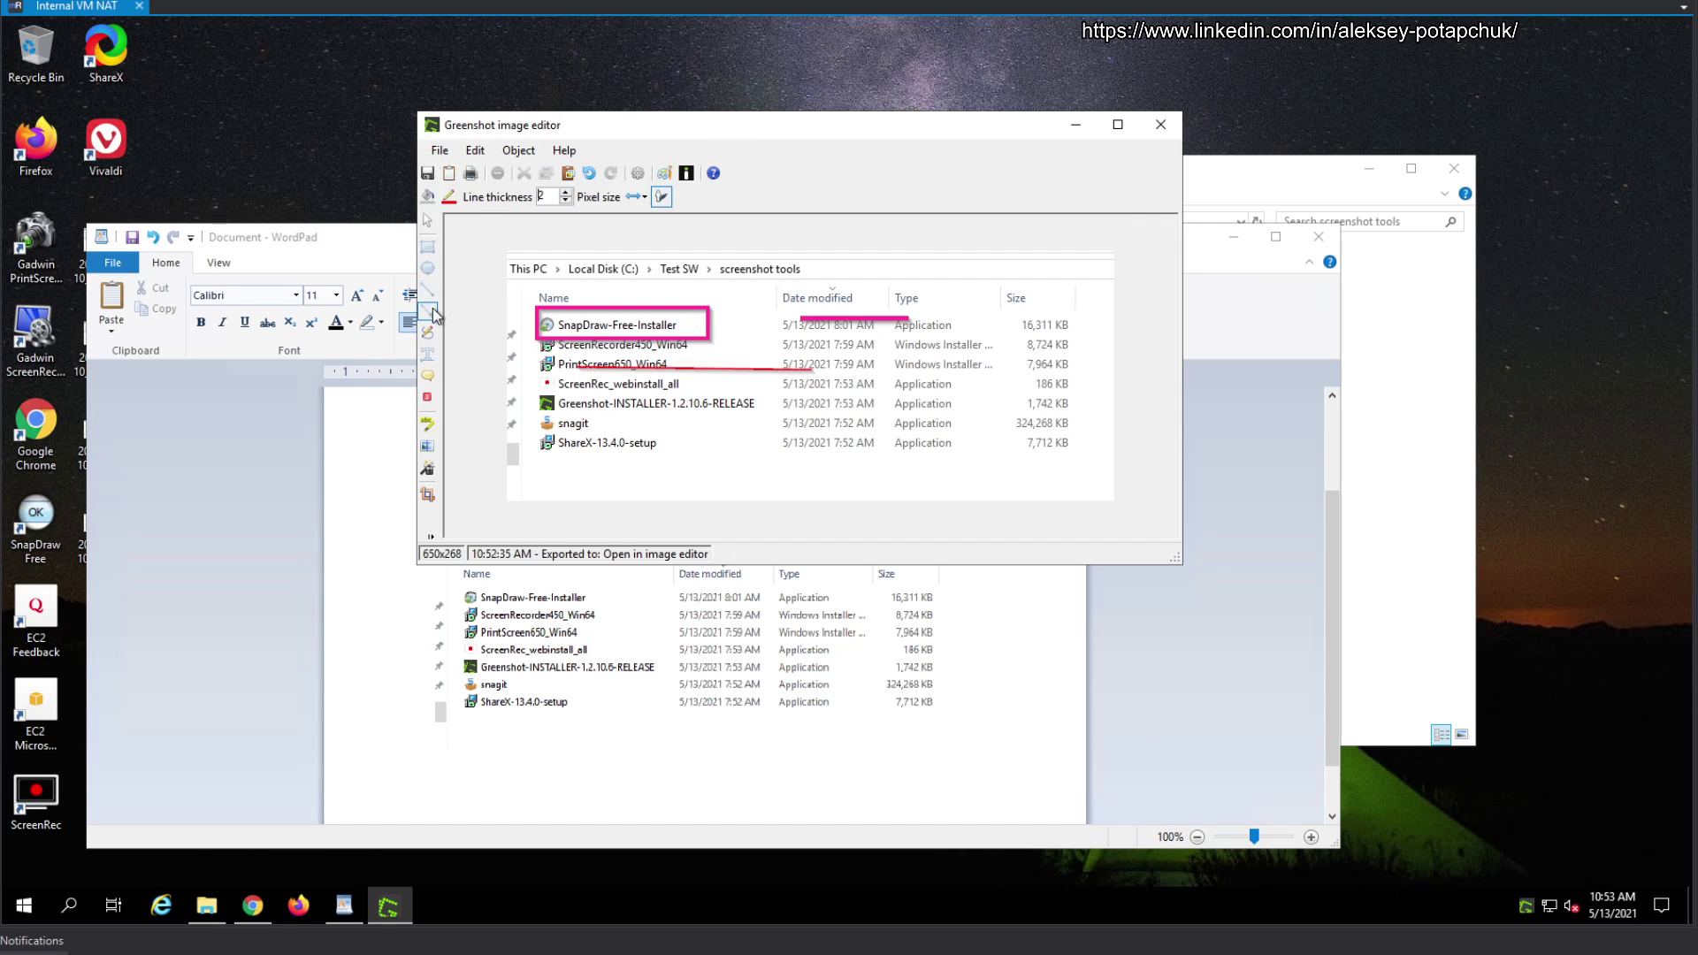
{"action": "left_click_drag", "start_coordinate": [932, 374], "coordinate": [784, 462]}
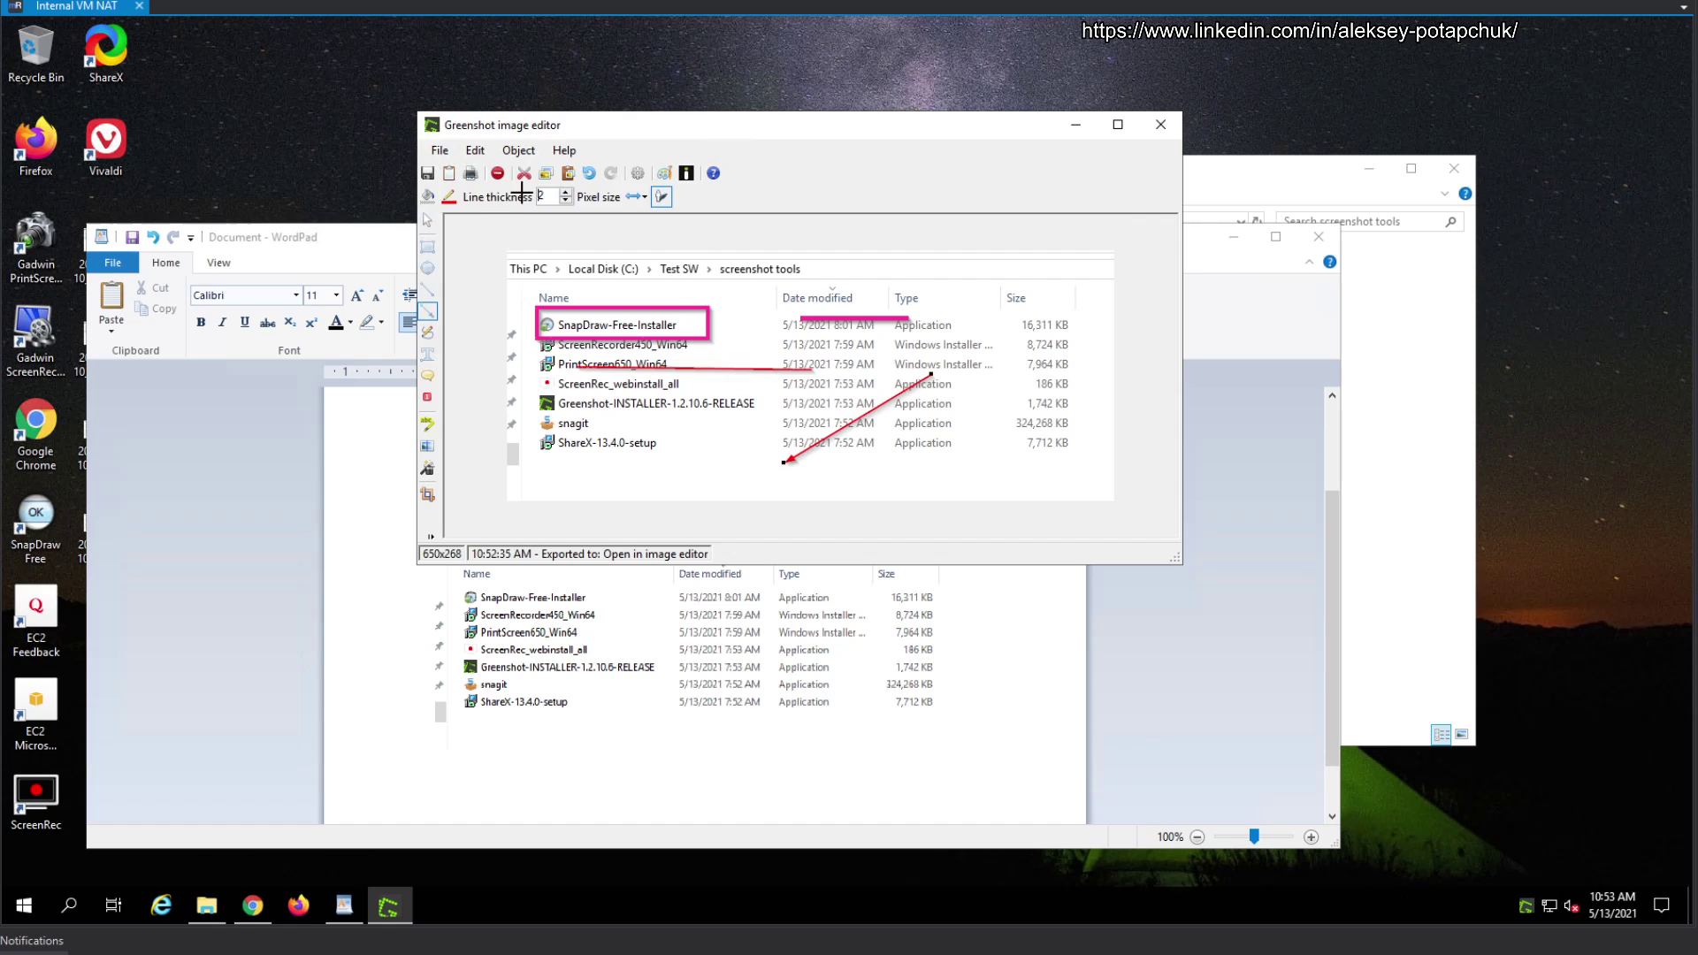
{"action": "left_click", "coordinate": [644, 197]}
{"action": "left_click", "coordinate": [644, 198]}
Add a red freehand loop over the file list and start a text box in the Type column.
{"action": "left_click", "coordinate": [427, 332]}
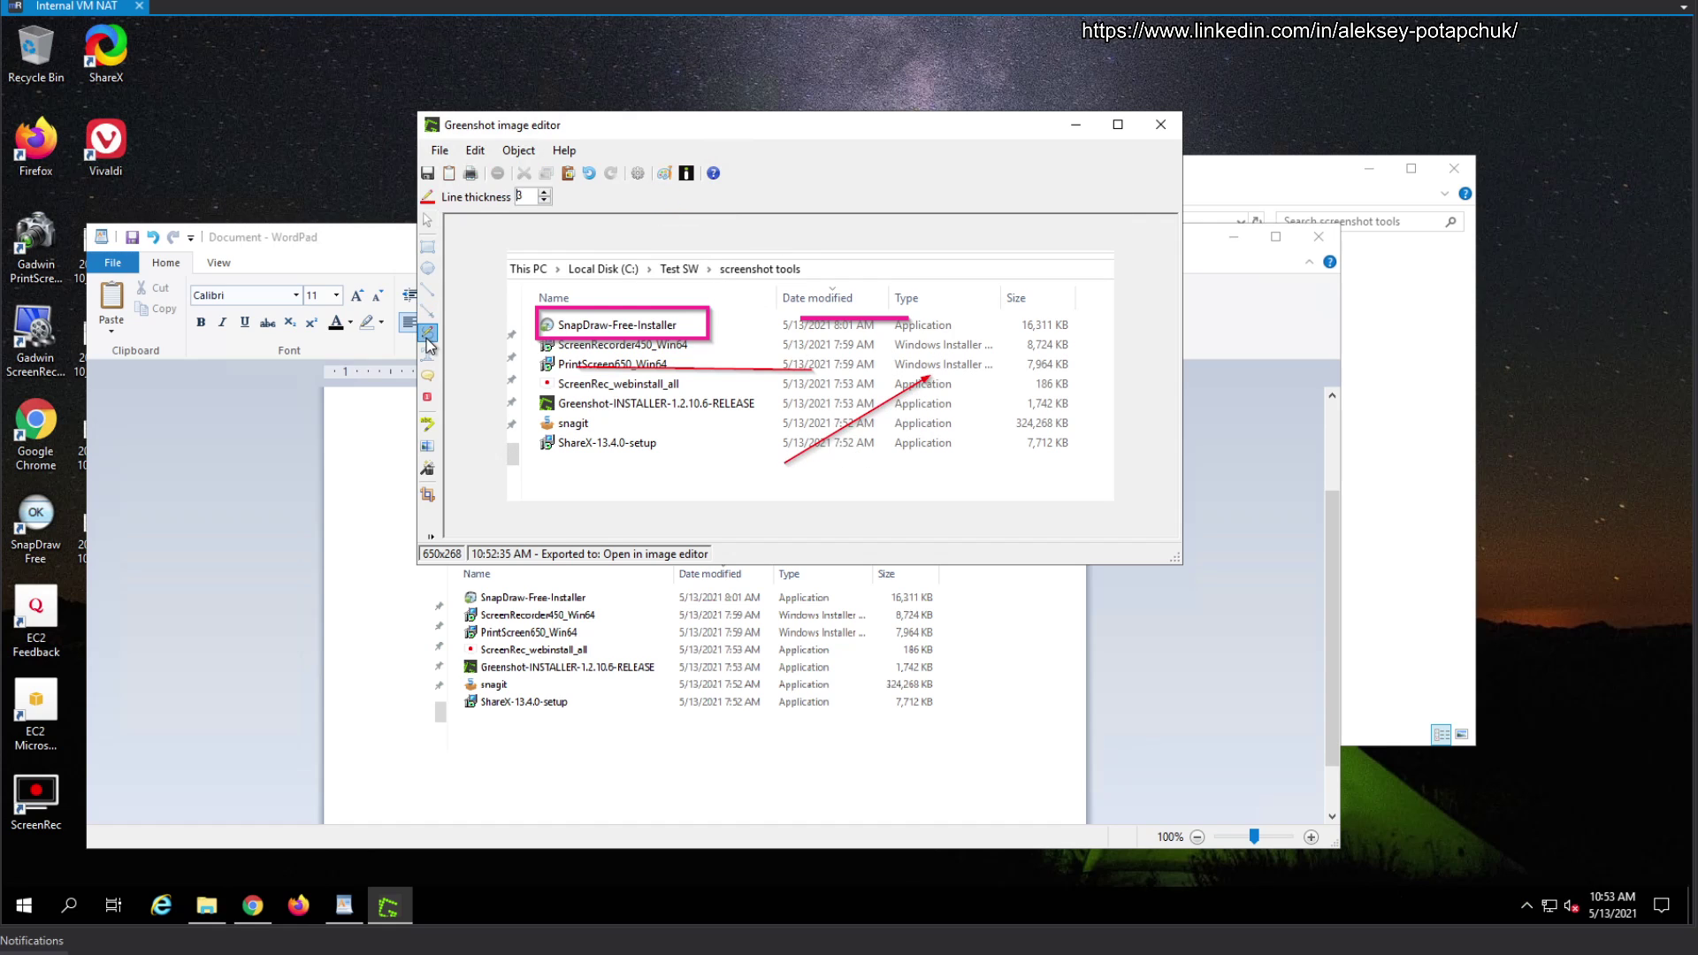
{"action": "mouse_move", "coordinate": [821, 410]}
{"action": "left_mouse_down"}
{"action": "mouse_move", "coordinate": [672, 416]}
{"action": "mouse_move", "coordinate": [708, 403]}
{"action": "left_mouse_up"}
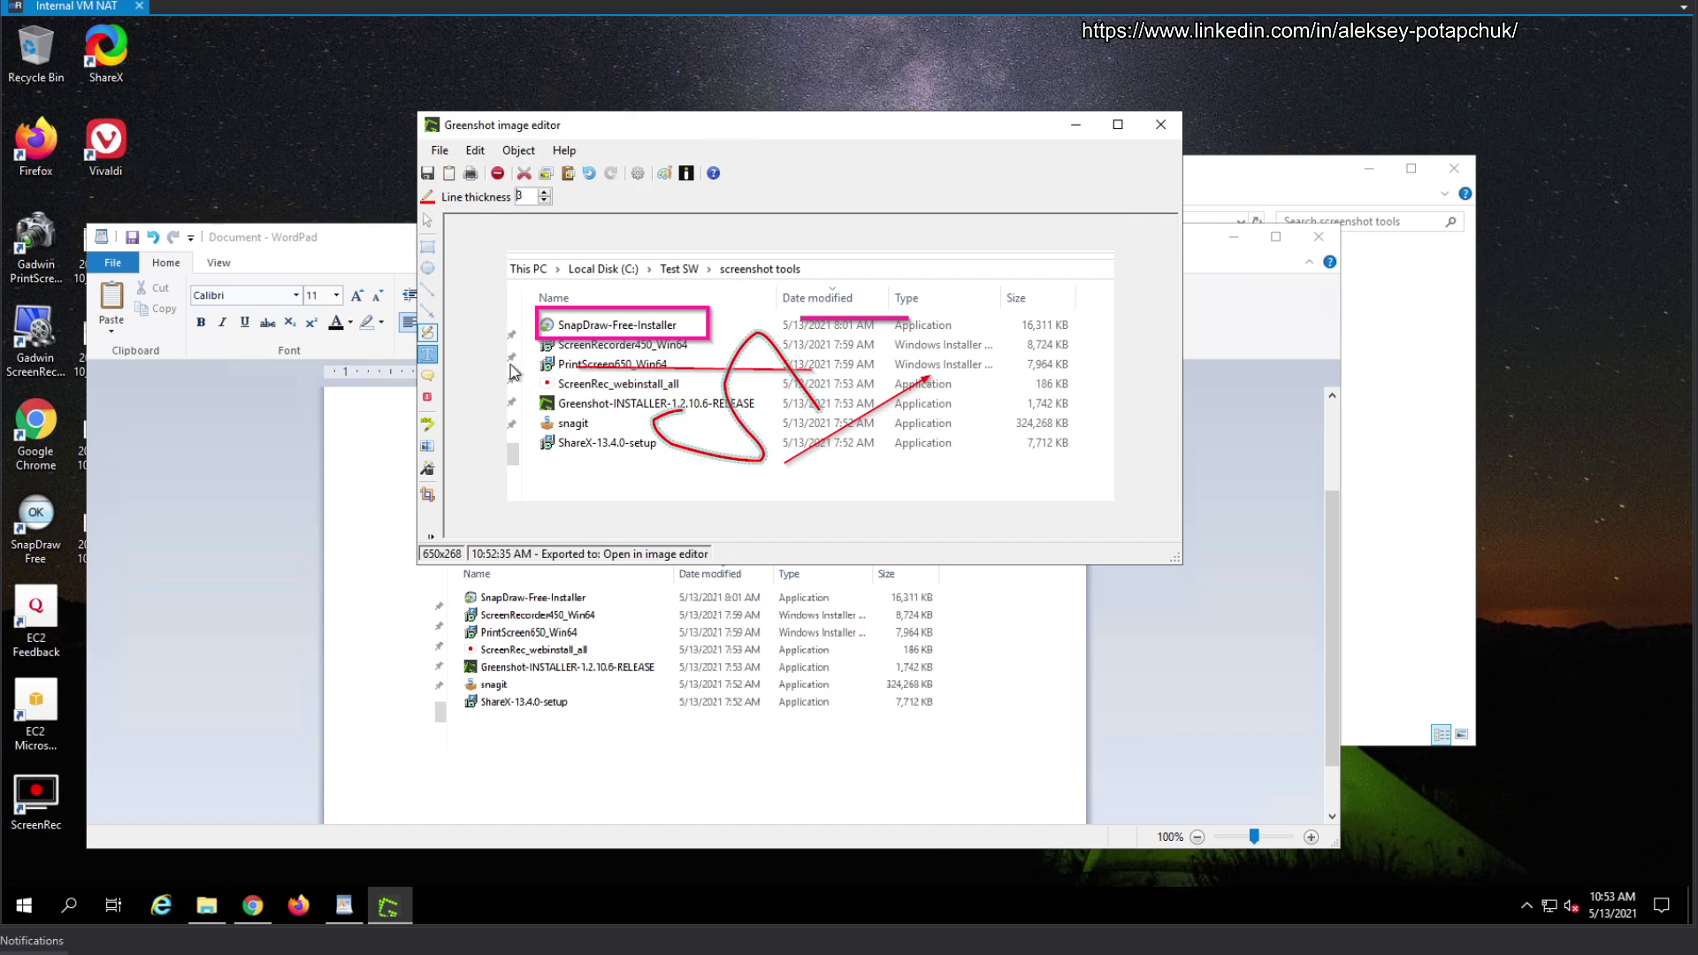
{"action": "left_click", "coordinate": [427, 354]}
{"action": "left_click", "coordinate": [897, 352]}
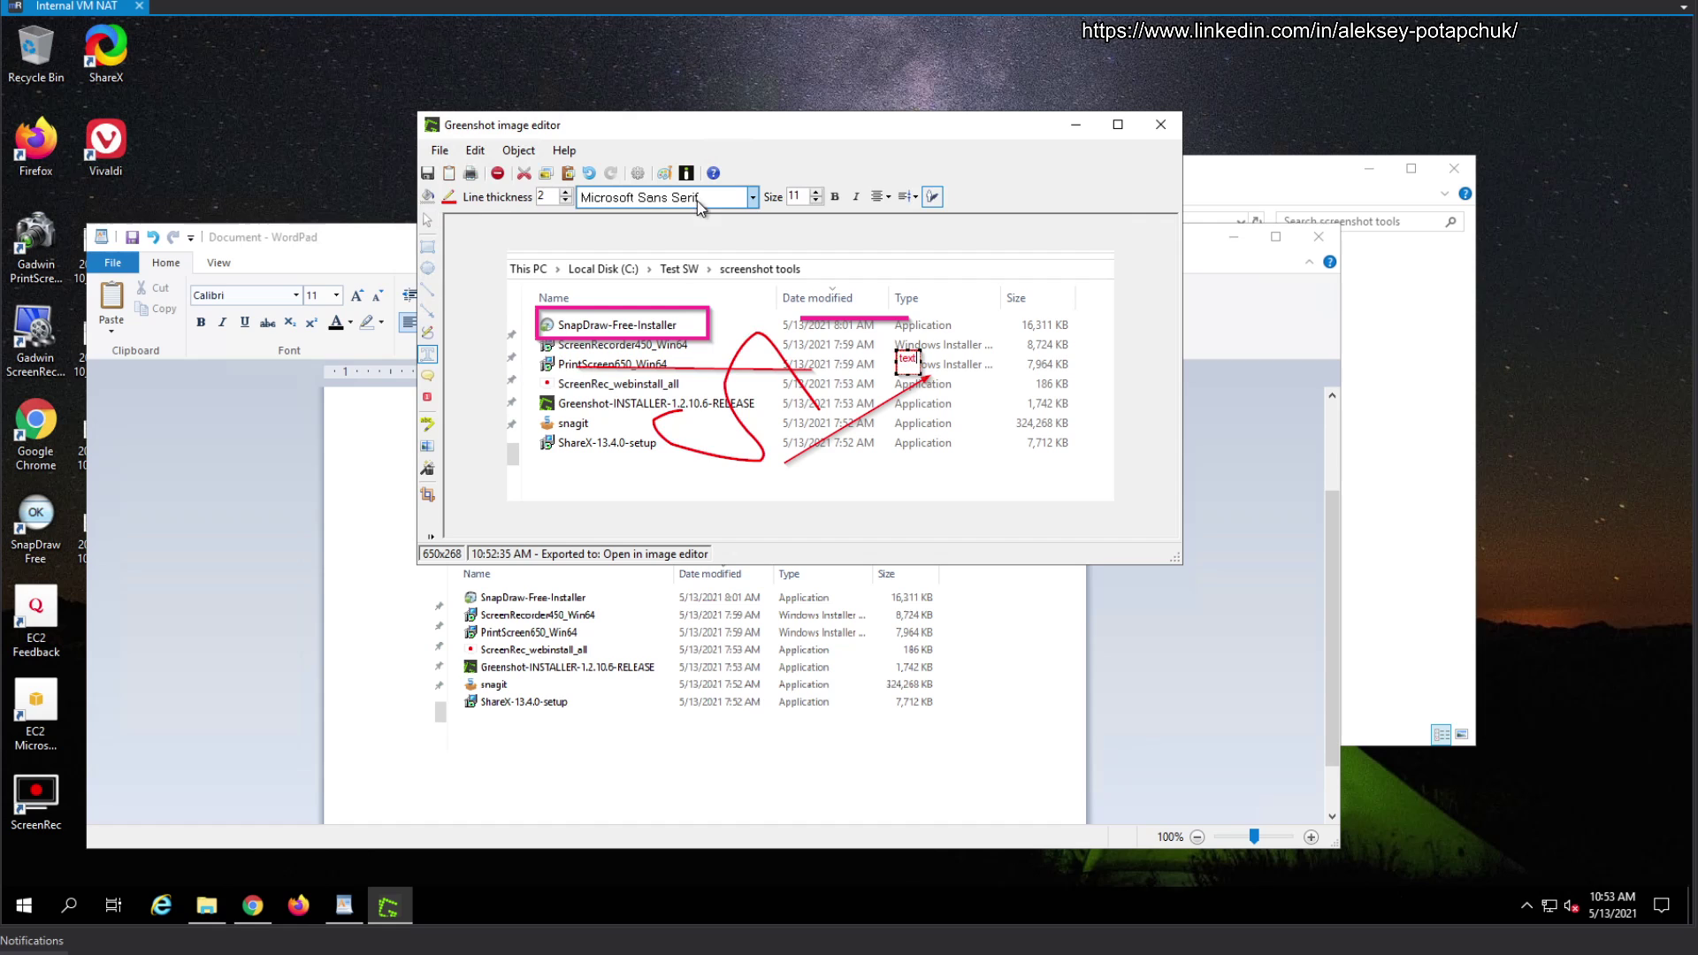
Style the text box with Segoe UI Black at size 18, a thicker outline and purple fill.
{"action": "left_click", "coordinate": [753, 197]}
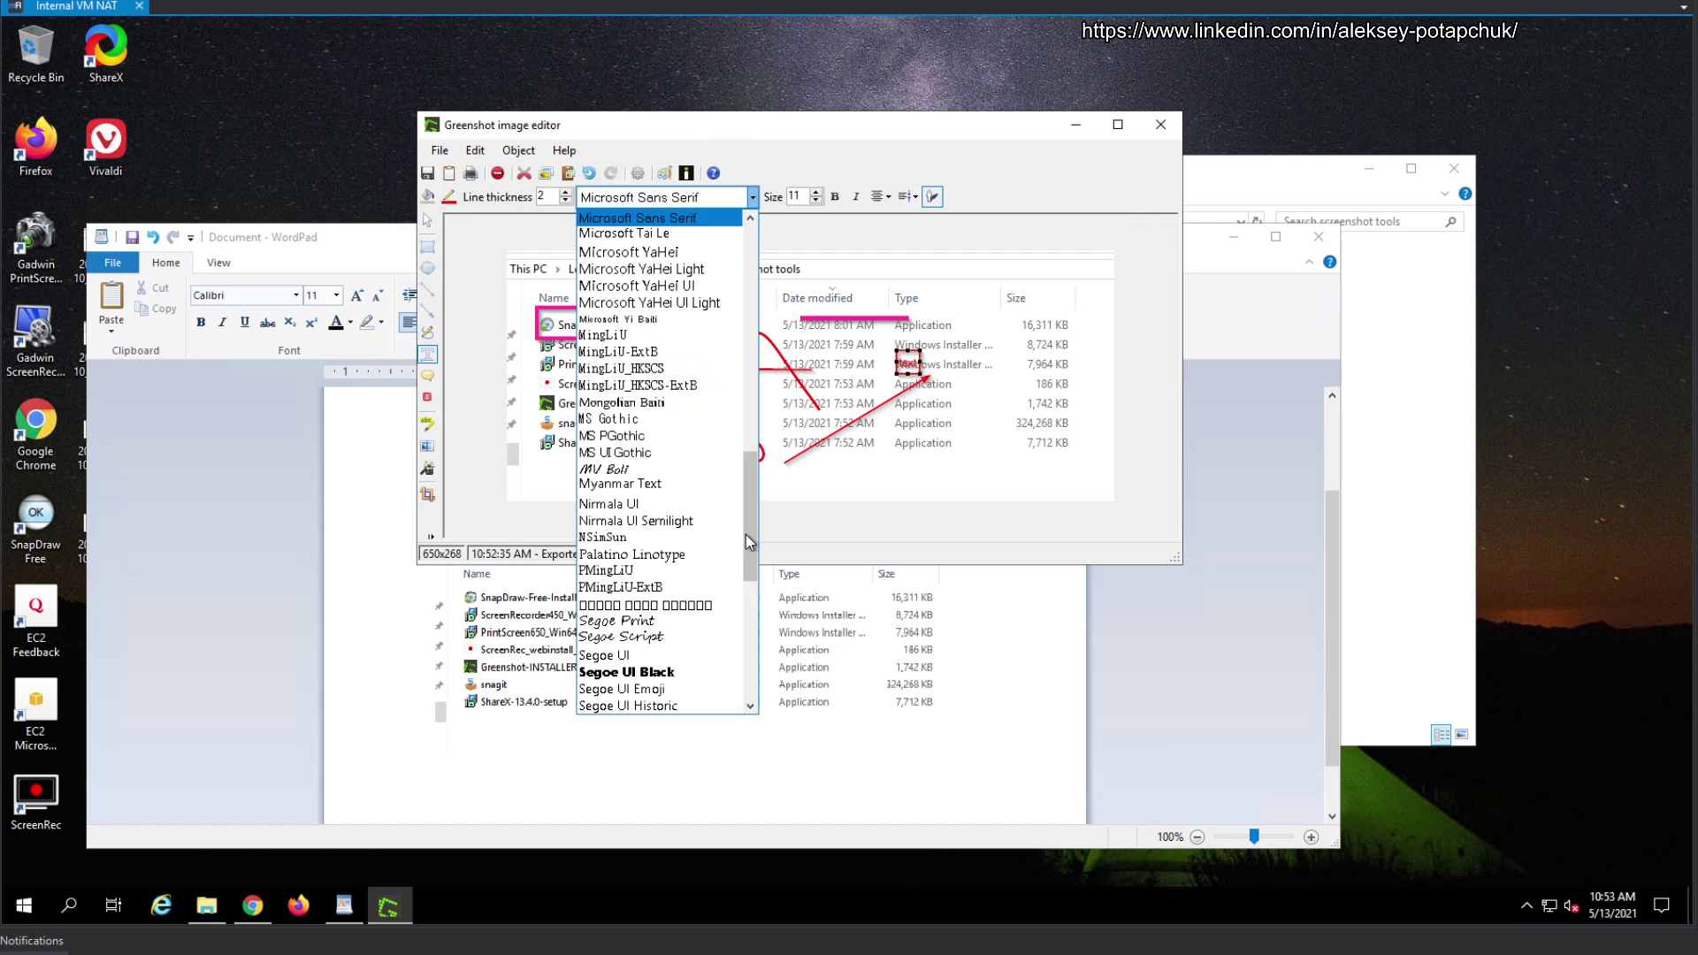
{"action": "left_click", "coordinate": [665, 674]}
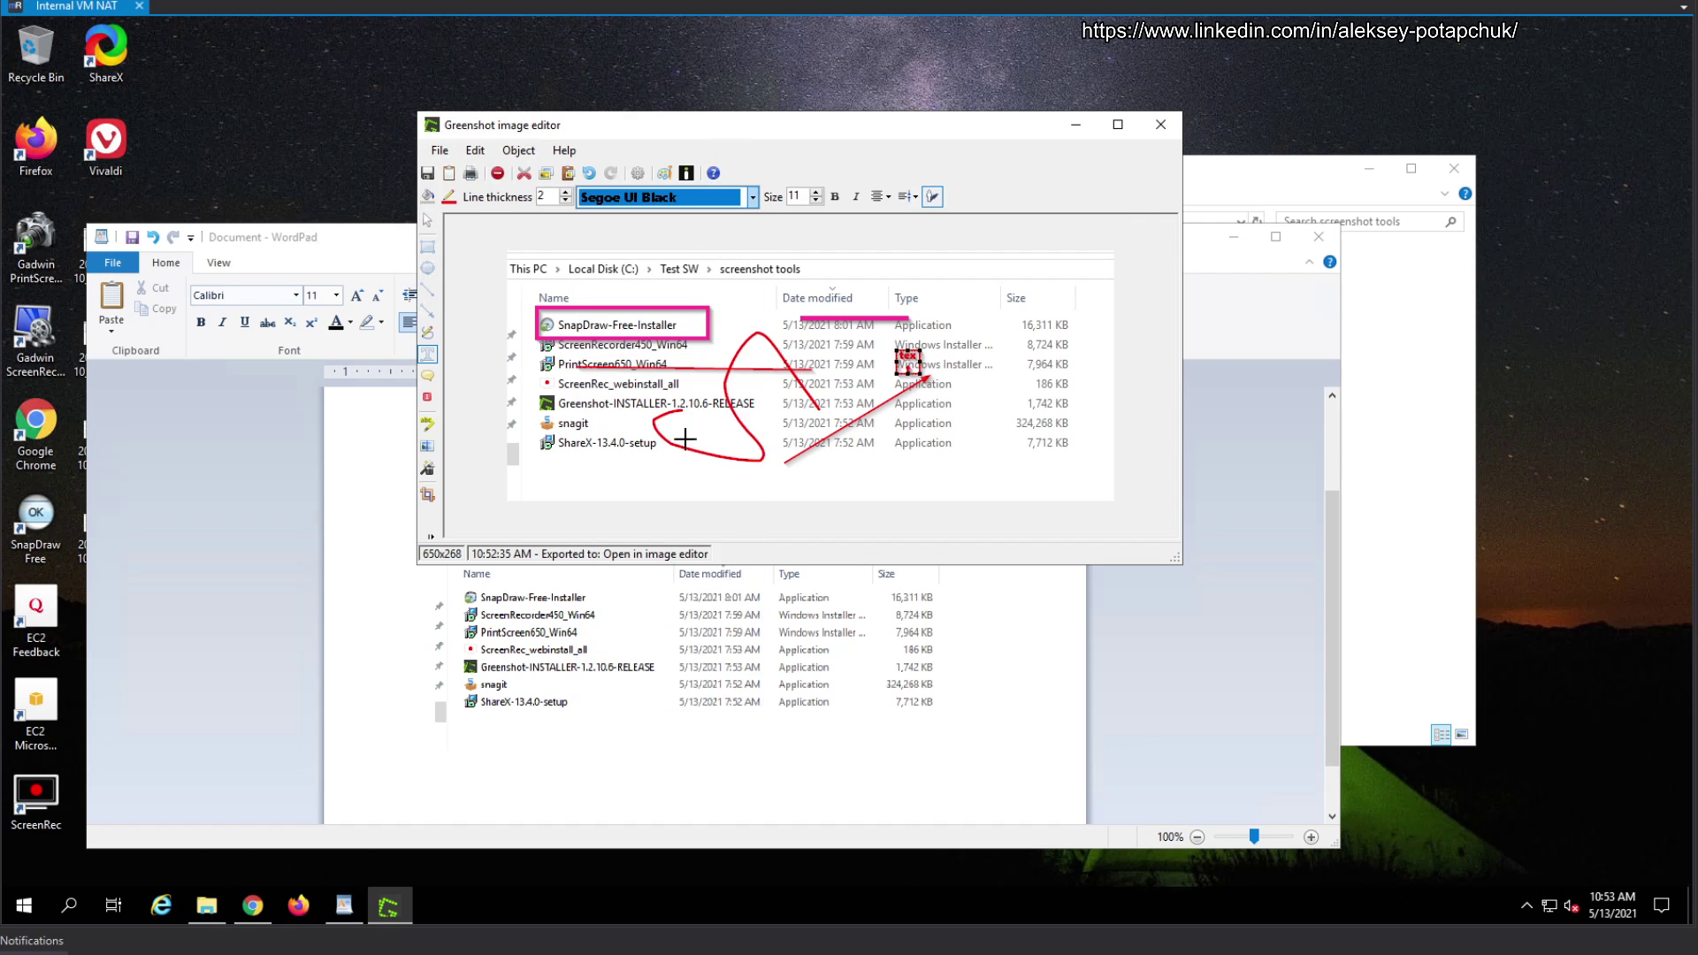
{"action": "left_click", "coordinate": [567, 192]}
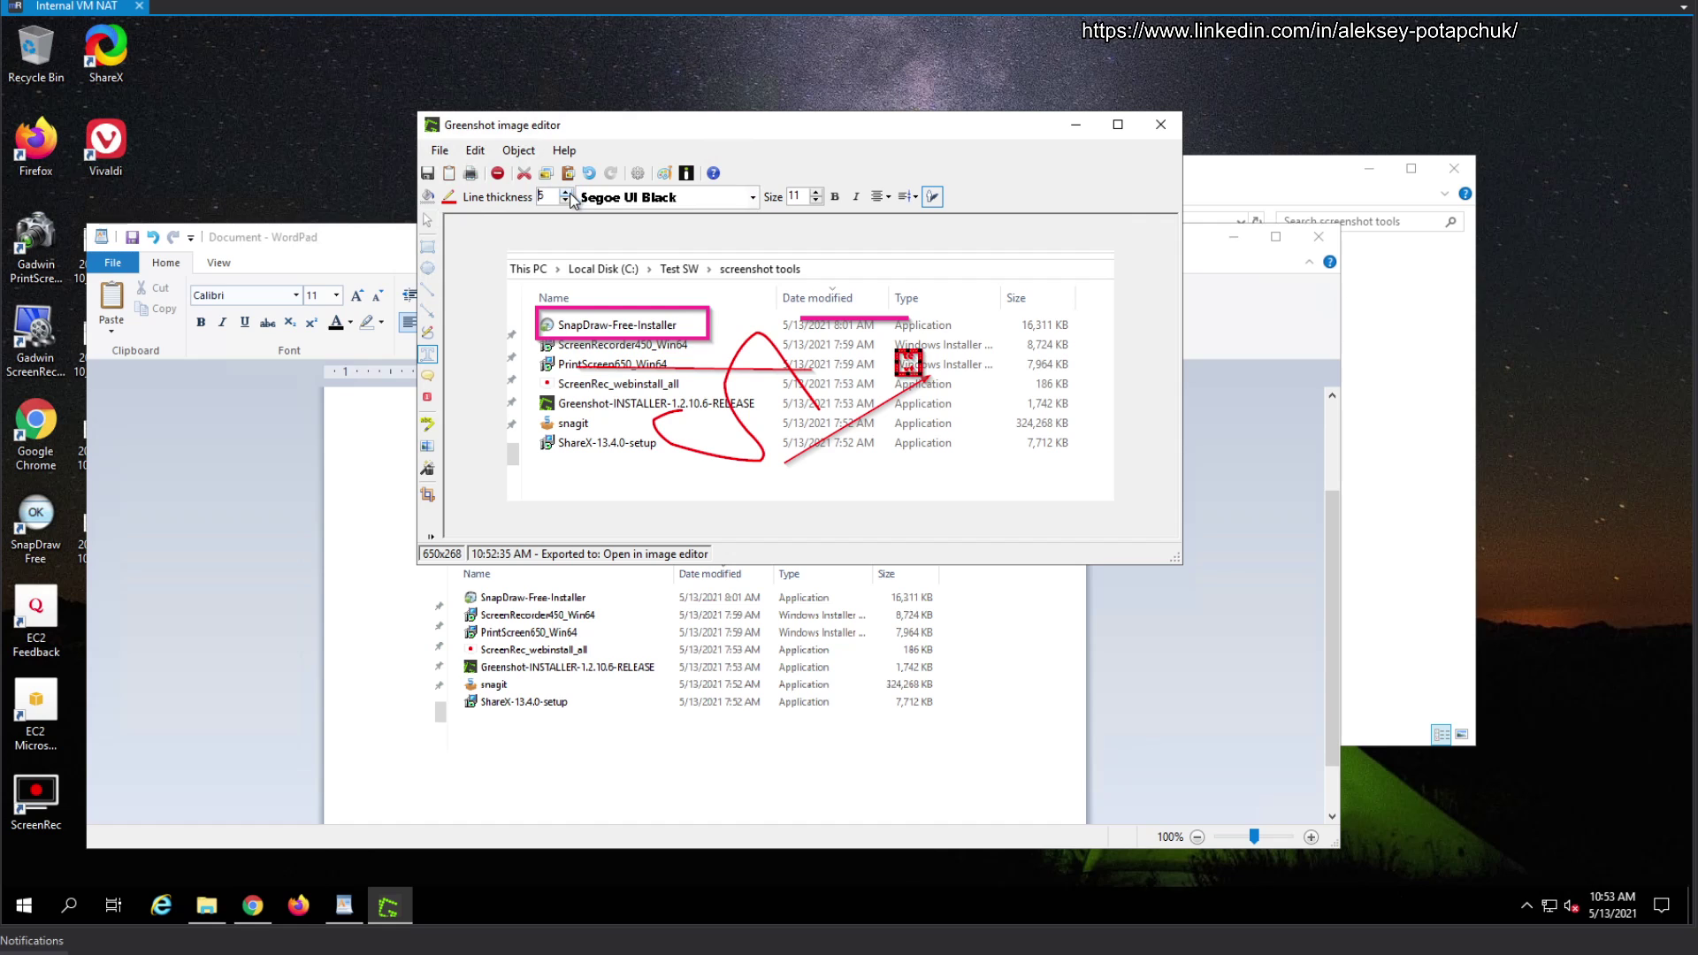
{"action": "left_click", "coordinate": [566, 193]}
{"action": "left_click", "coordinate": [428, 198]}
{"action": "left_click", "coordinate": [211, 226]}
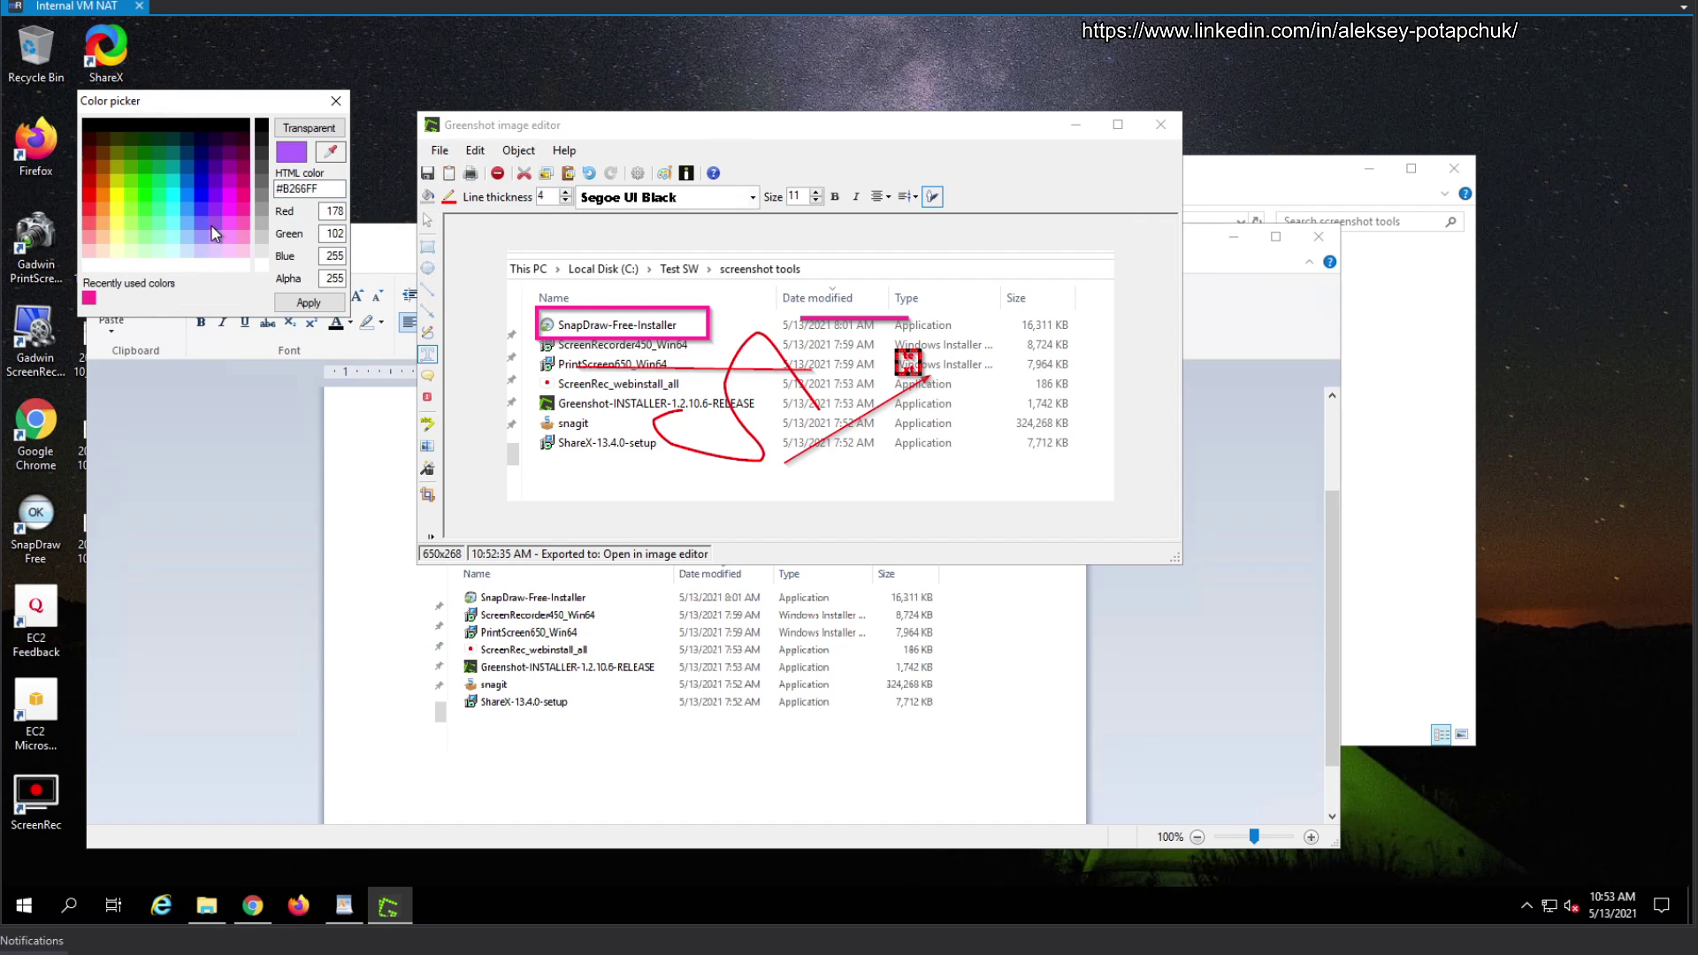
{"action": "left_click", "coordinate": [309, 302]}
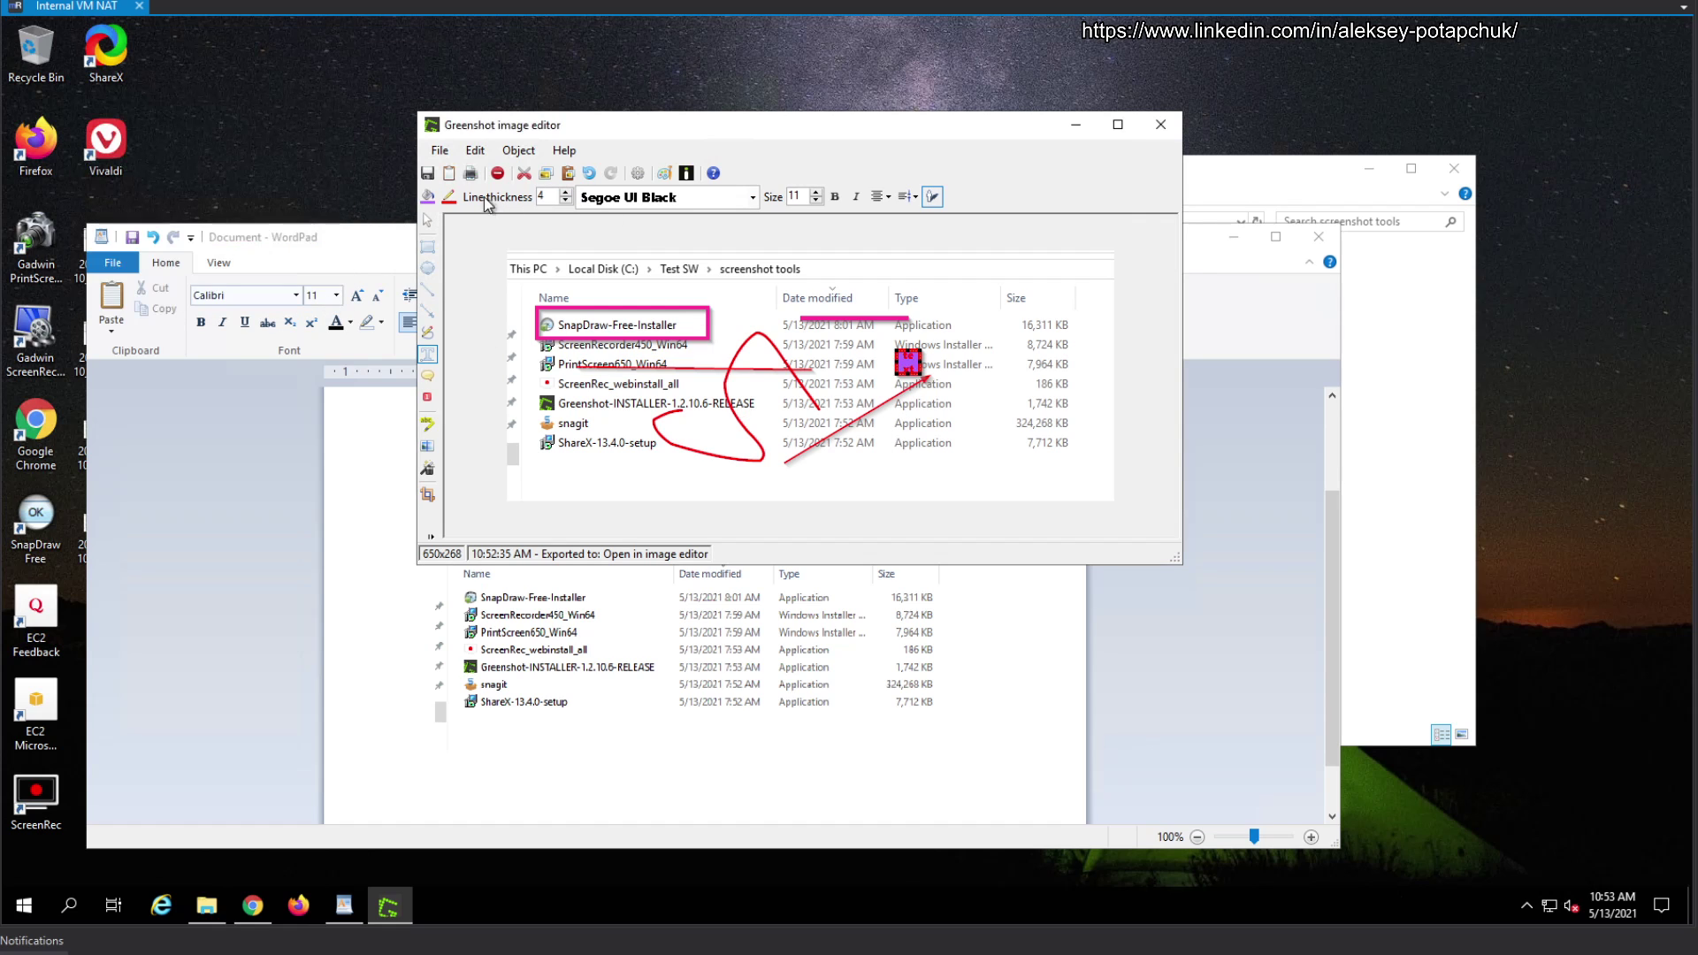
{"action": "left_click", "coordinate": [817, 192]}
{"action": "left_click", "coordinate": [817, 192]}
Add a 'text' box over the Type and Size columns with transparent fill, then start another box above it.
{"action": "left_click_drag", "start_coordinate": [923, 378], "coordinate": [1026, 423]}
{"action": "type", "text": "text"}
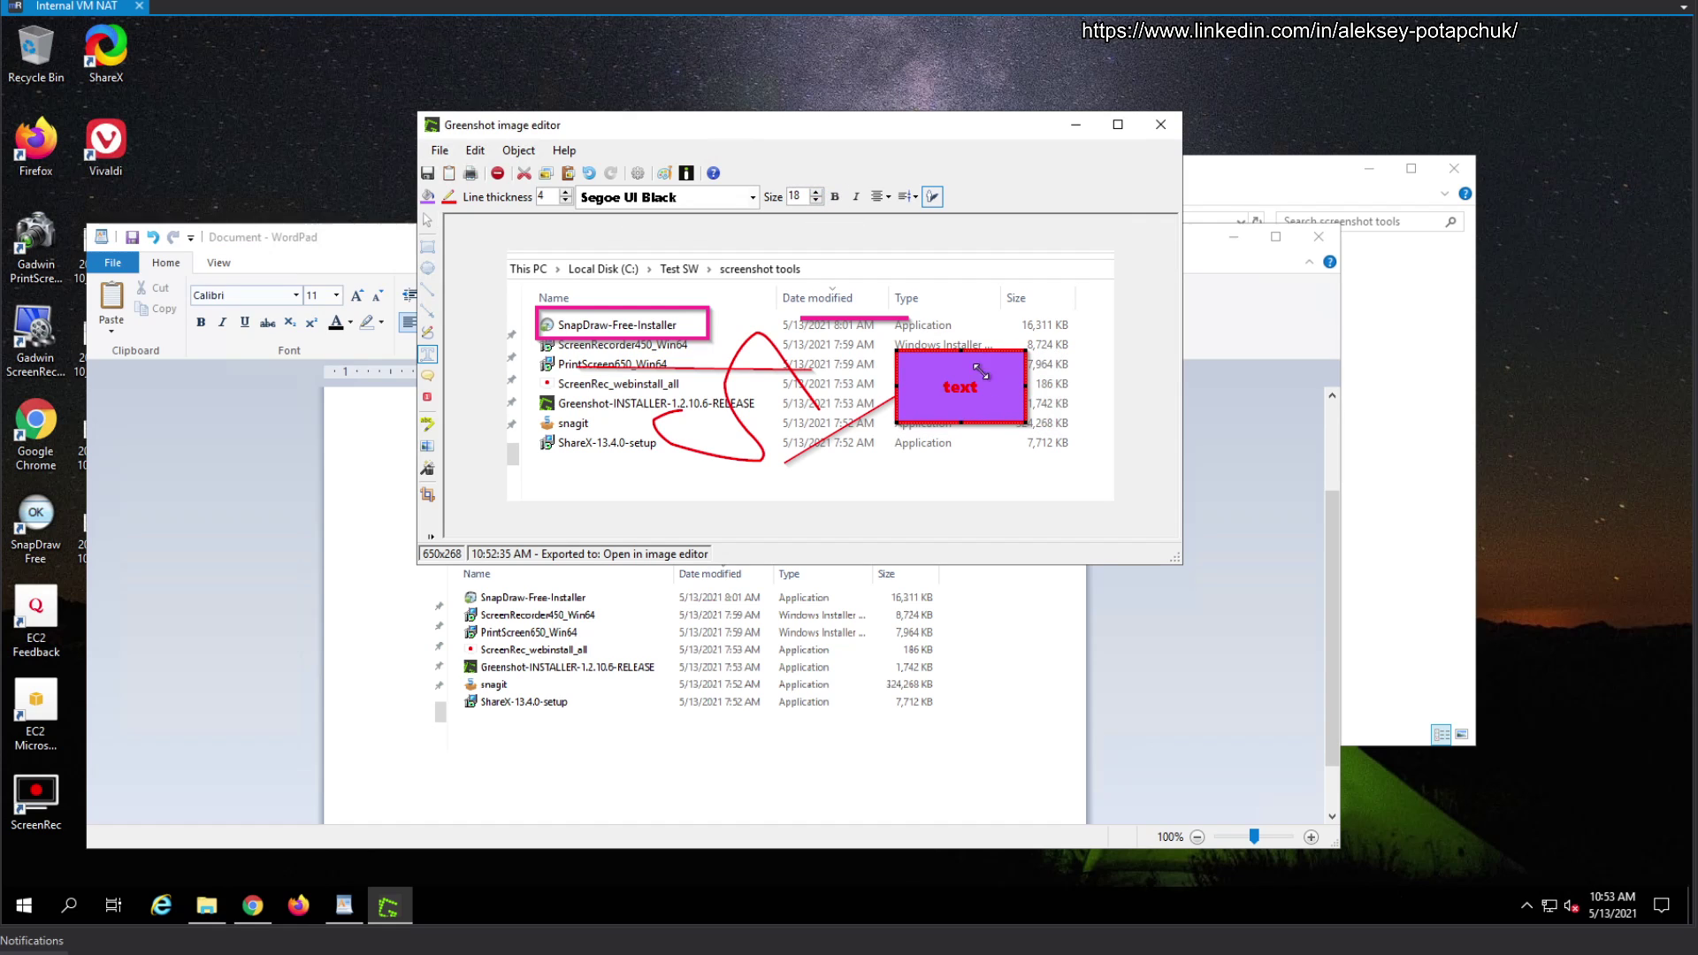
{"action": "left_click", "coordinate": [428, 197]}
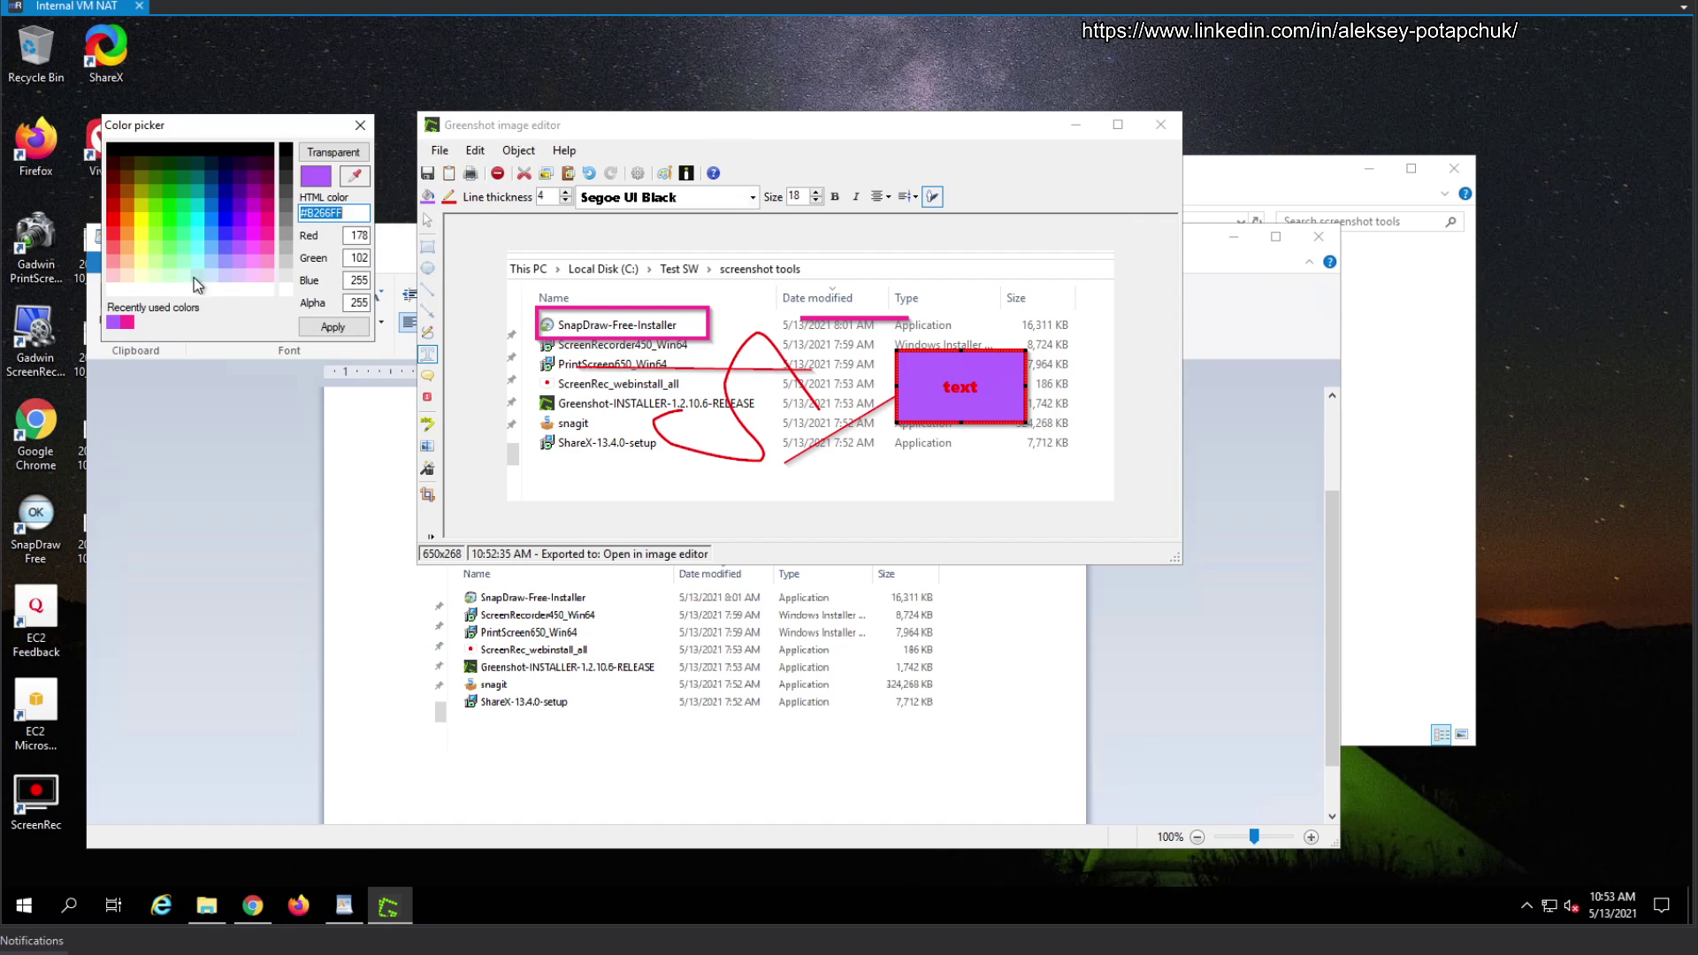
{"action": "left_click", "coordinate": [334, 152]}
{"action": "left_click", "coordinate": [328, 326]}
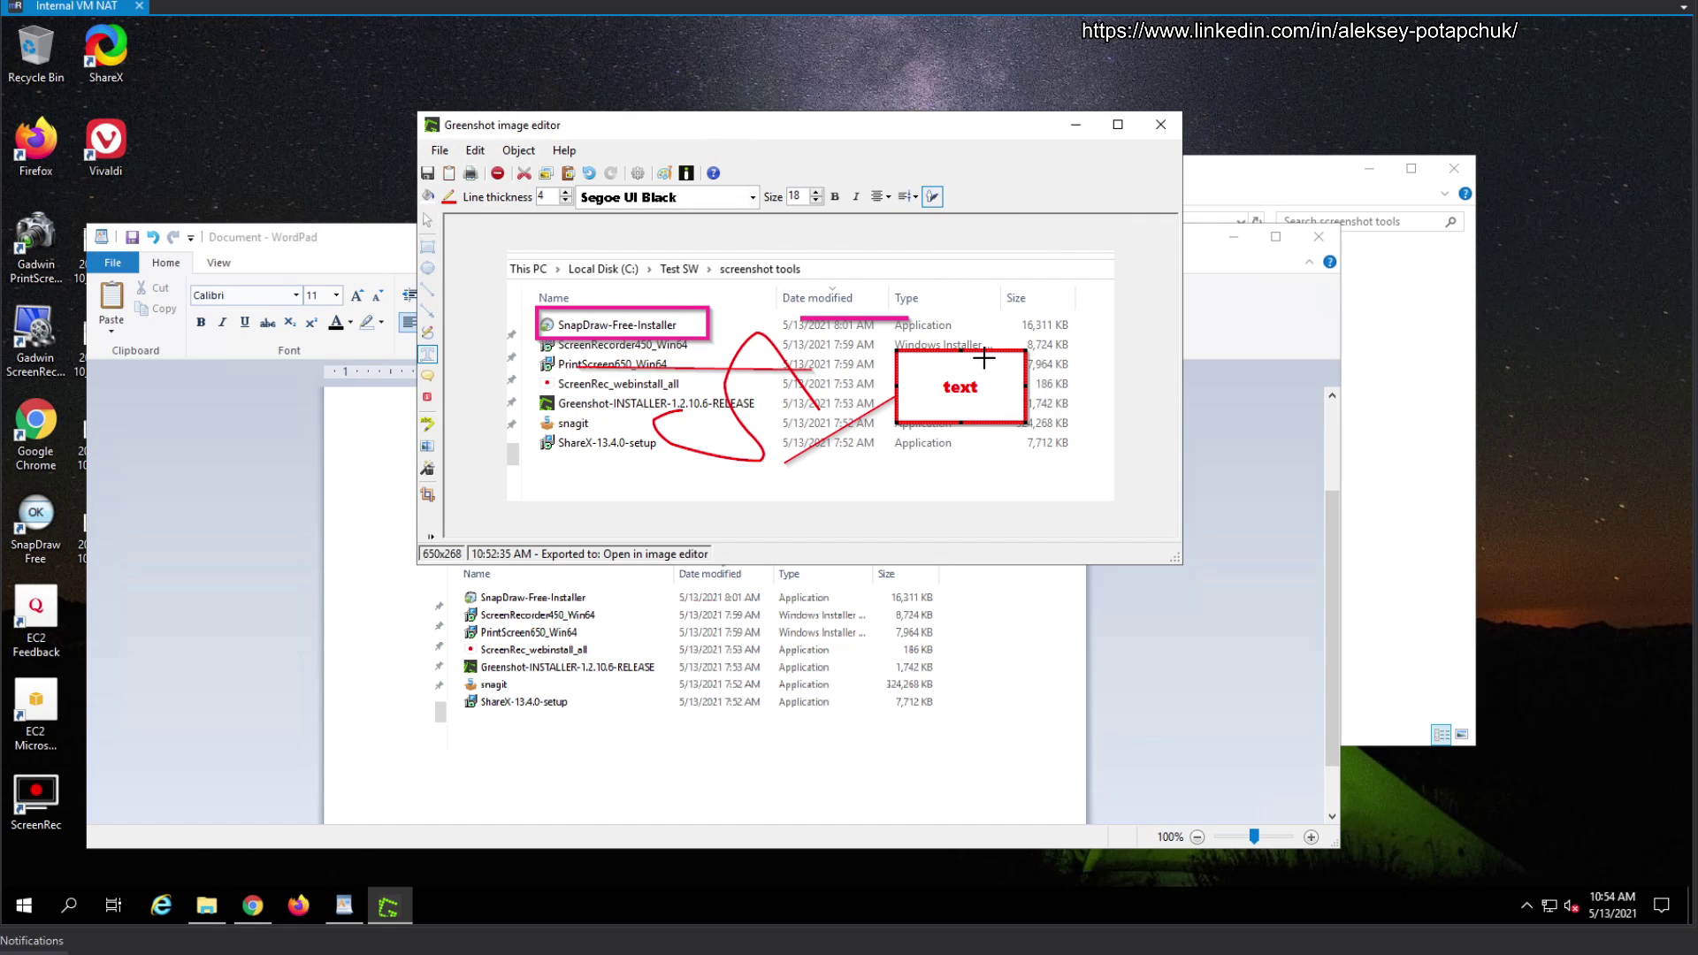
{"action": "left_click_drag", "start_coordinate": [981, 356], "coordinate": [885, 305]}
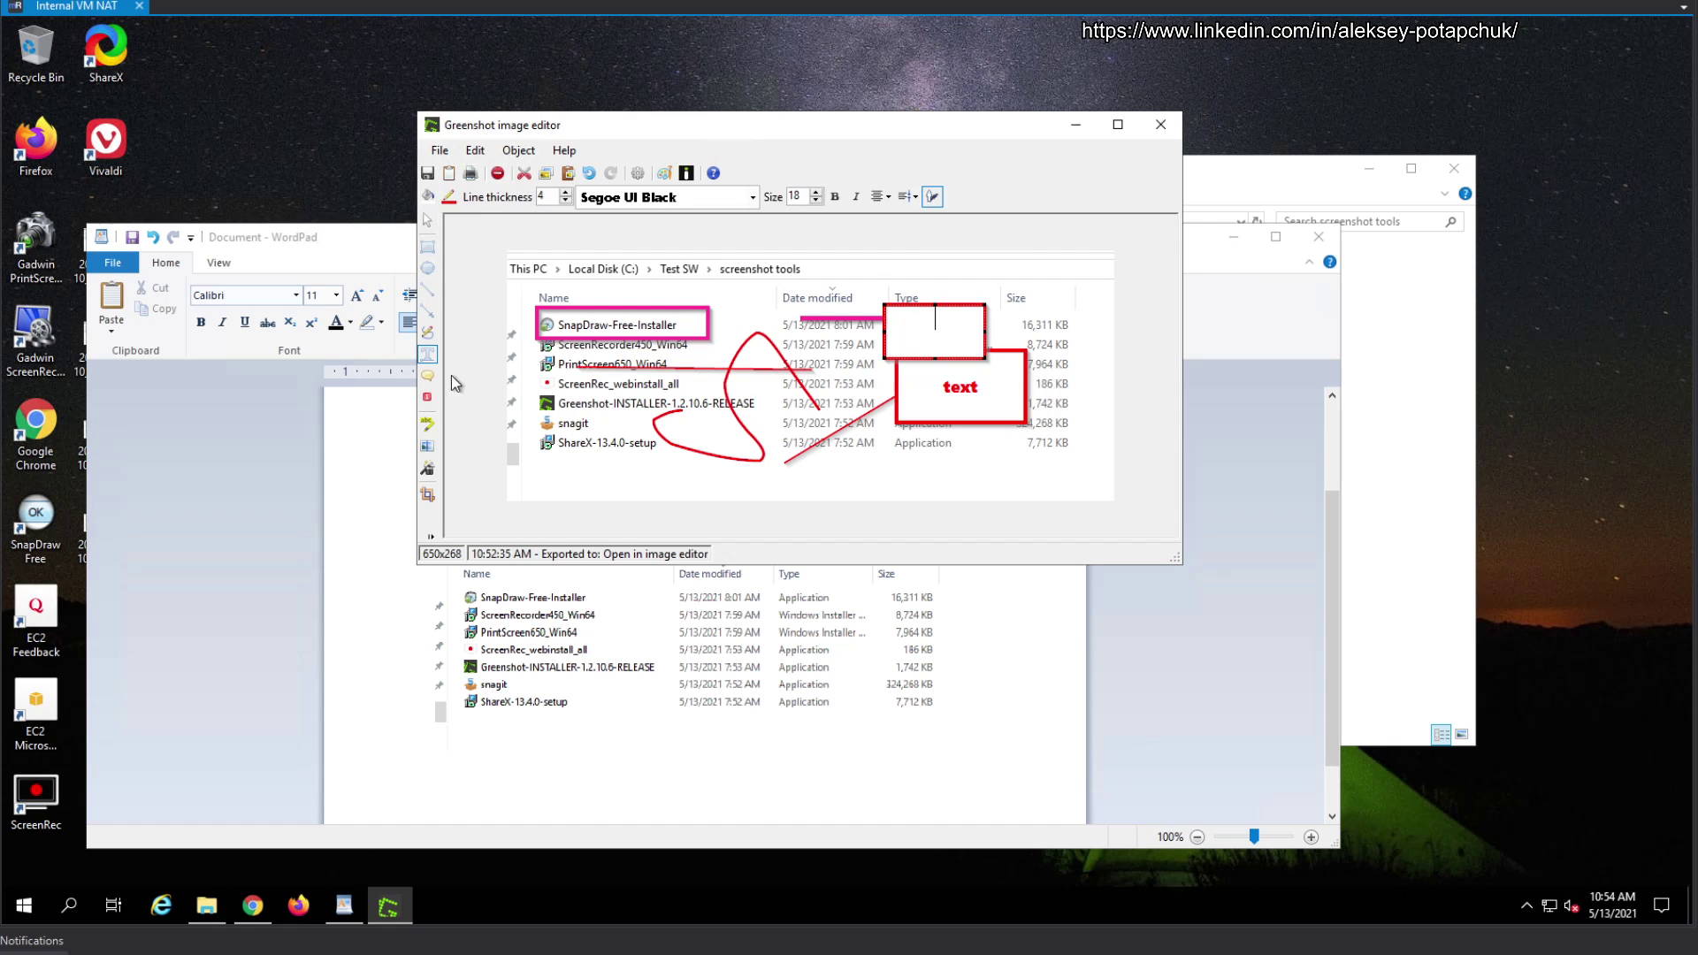
Add a speech bubble reading 'asdasdas' over the file list.
{"action": "left_click", "coordinate": [428, 375]}
{"action": "left_click_drag", "start_coordinate": [787, 452], "coordinate": [796, 476]}
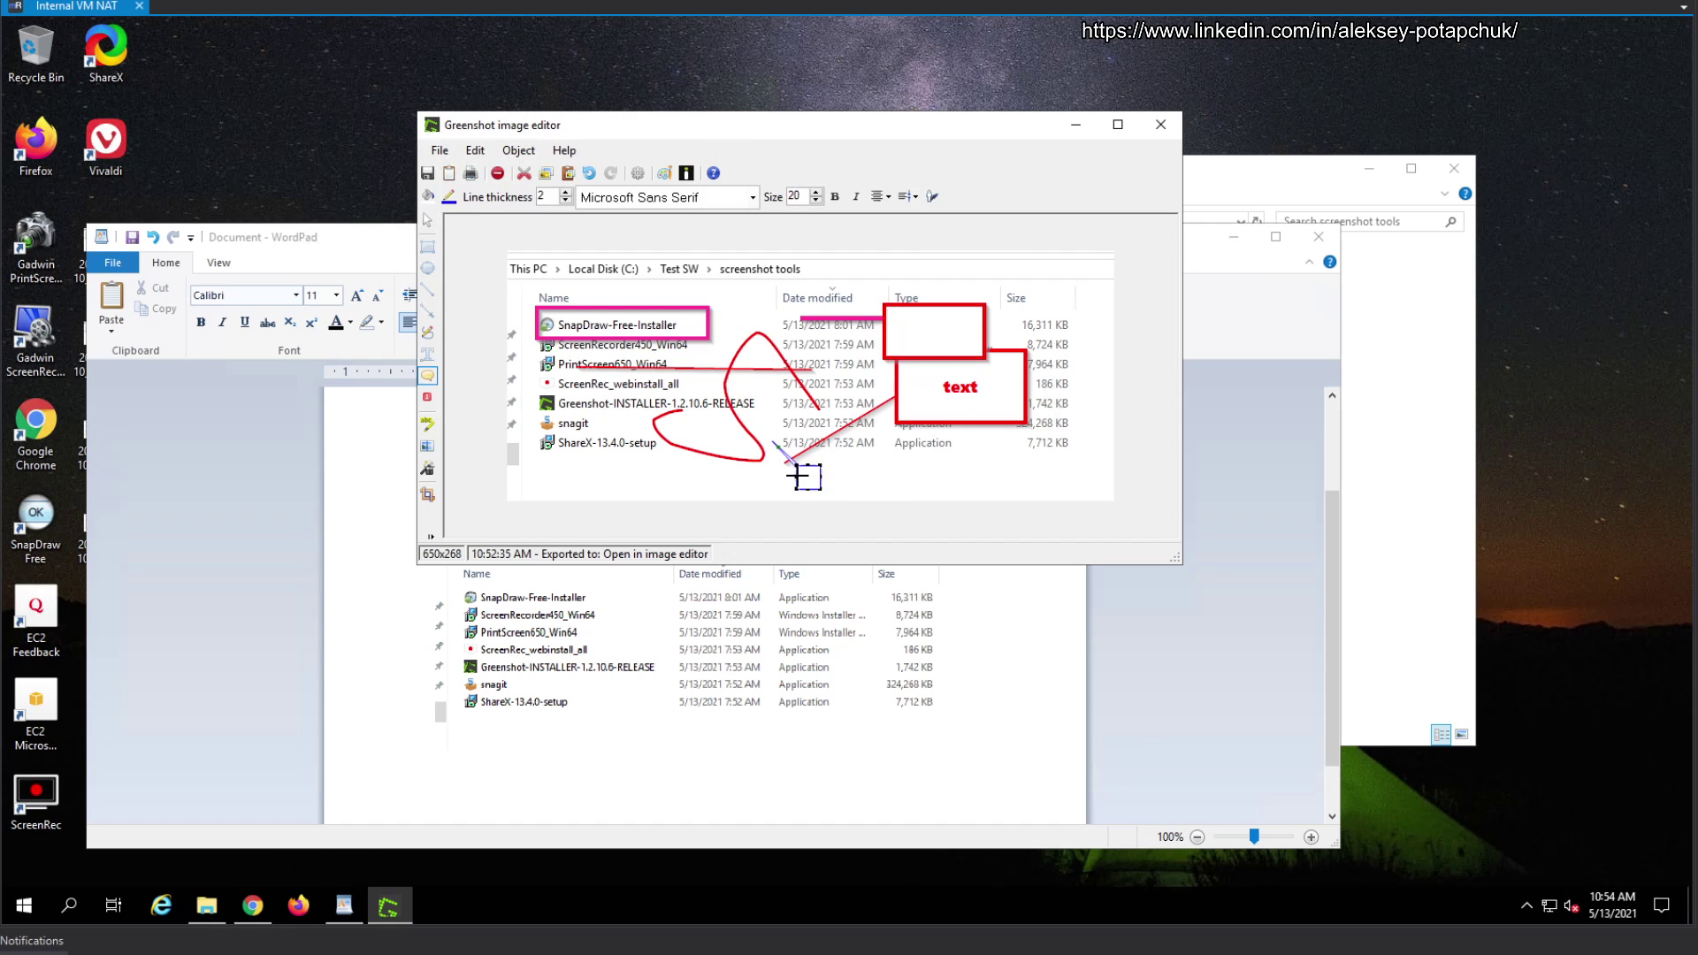
{"action": "left_click_drag", "start_coordinate": [828, 363], "coordinate": [943, 444]}
{"action": "type", "text": "asdasdas"}
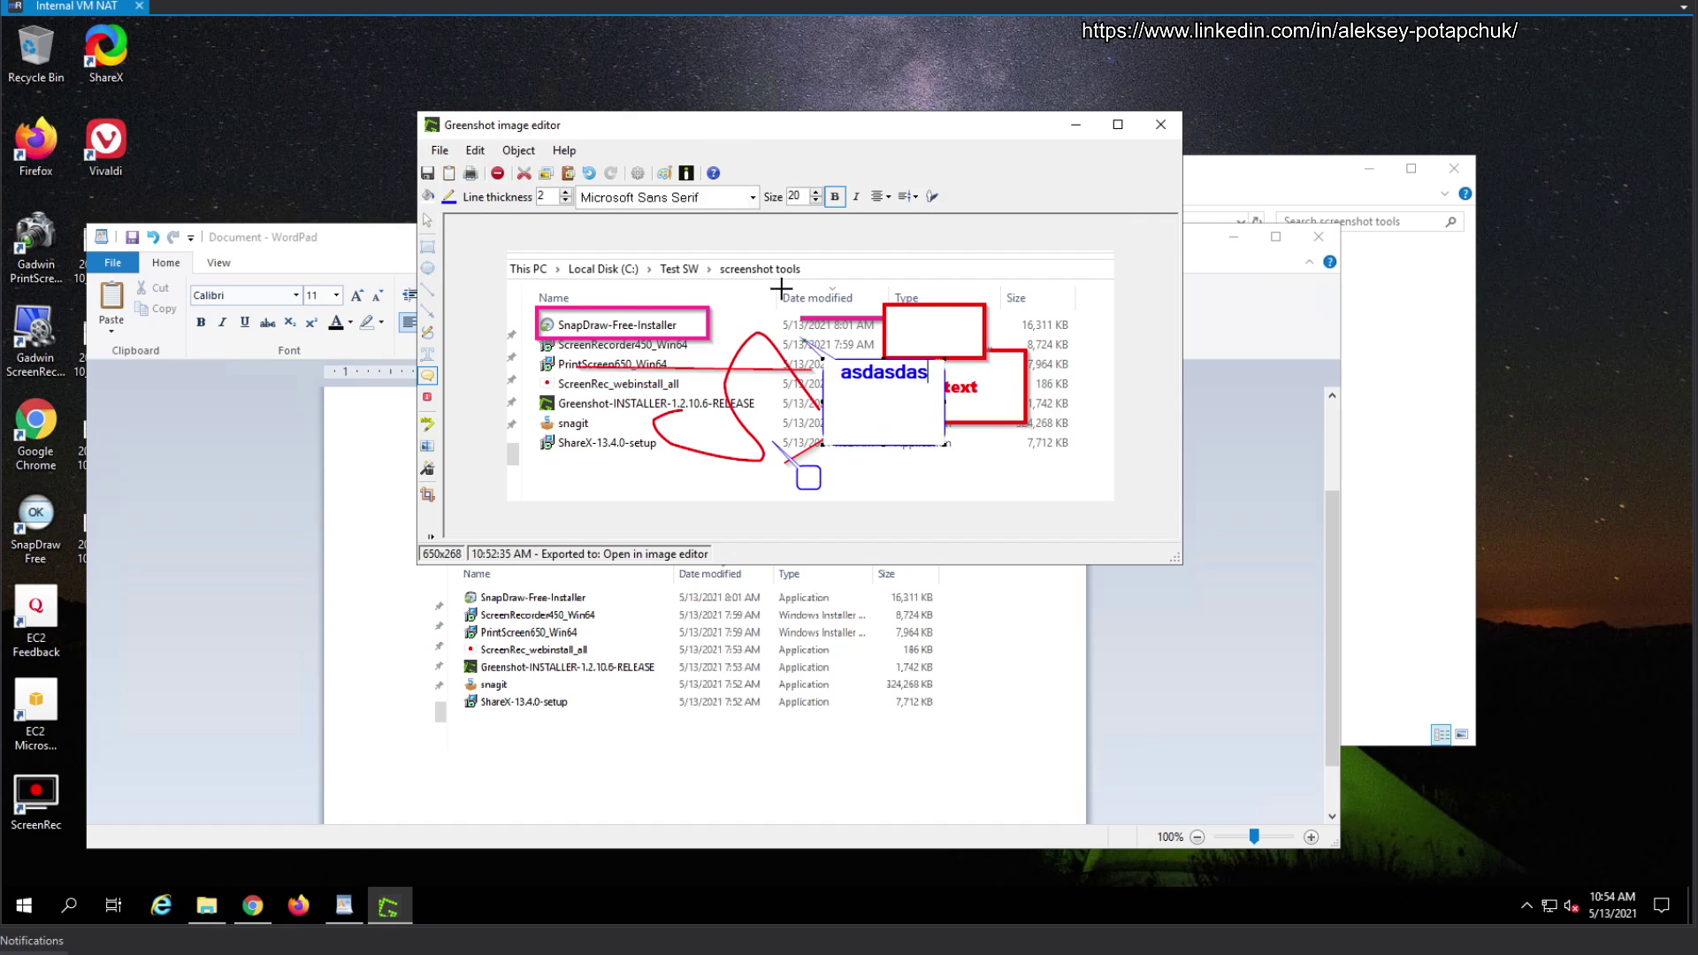
Place numbered step markers 1 through 7 along the top of the capture.
{"action": "left_click", "coordinate": [427, 397]}
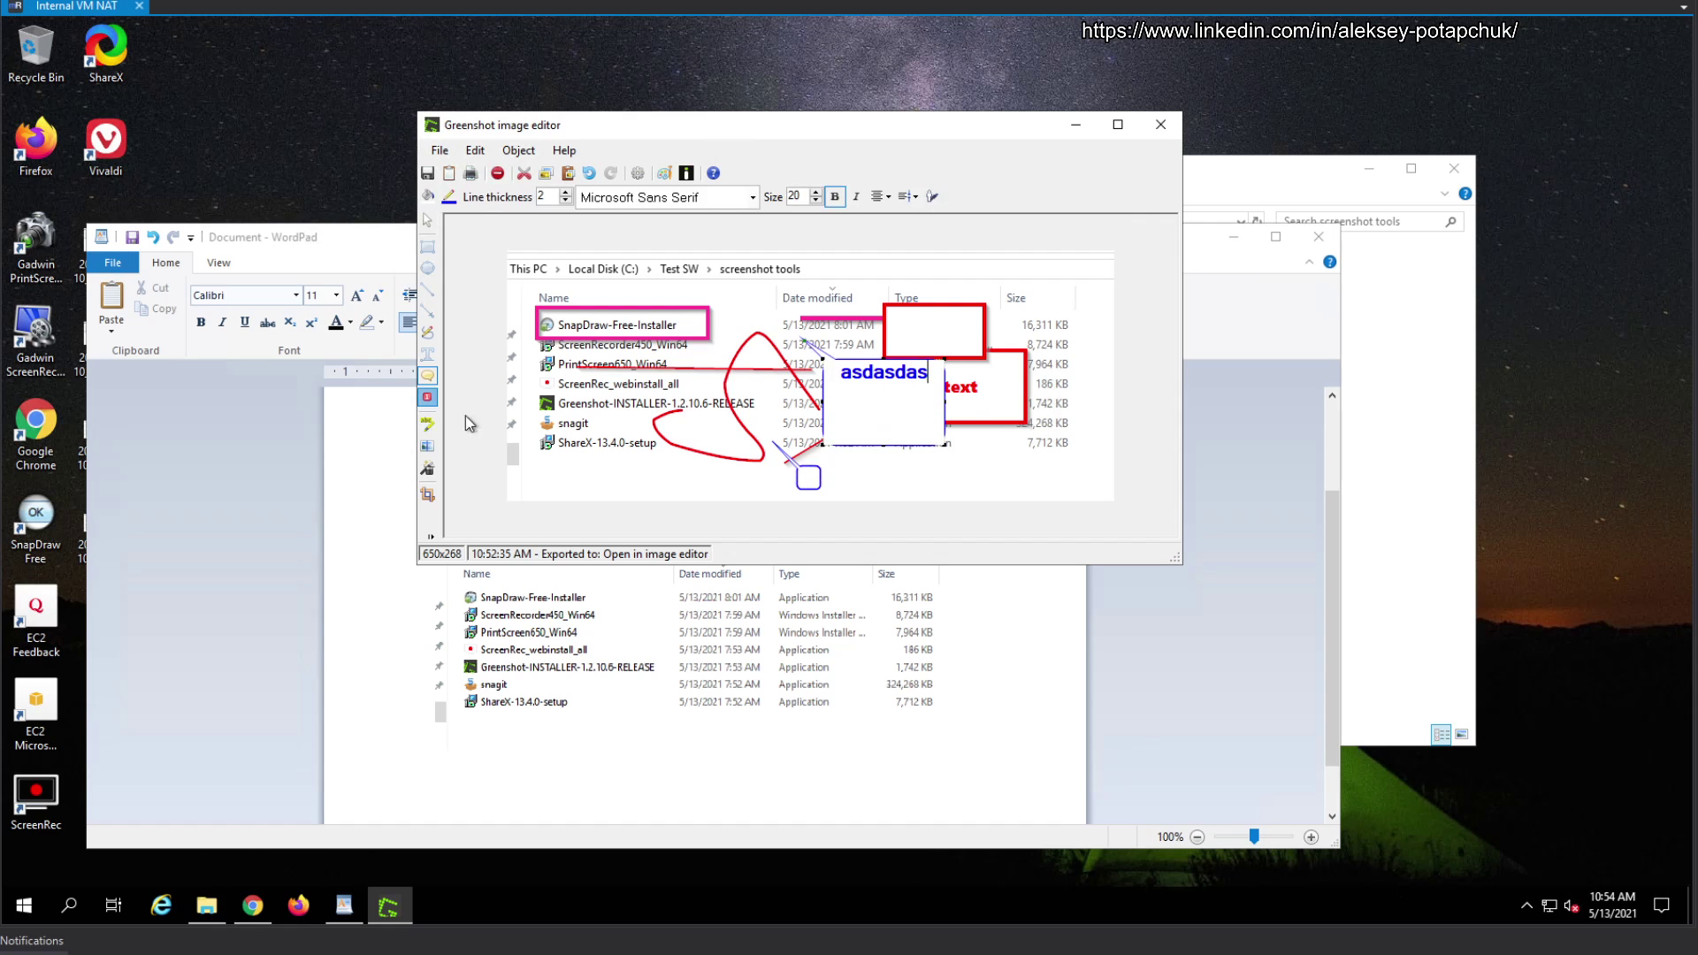
{"action": "left_click", "coordinate": [604, 278]}
{"action": "left_click", "coordinate": [703, 291]}
{"action": "left_click", "coordinate": [779, 280]}
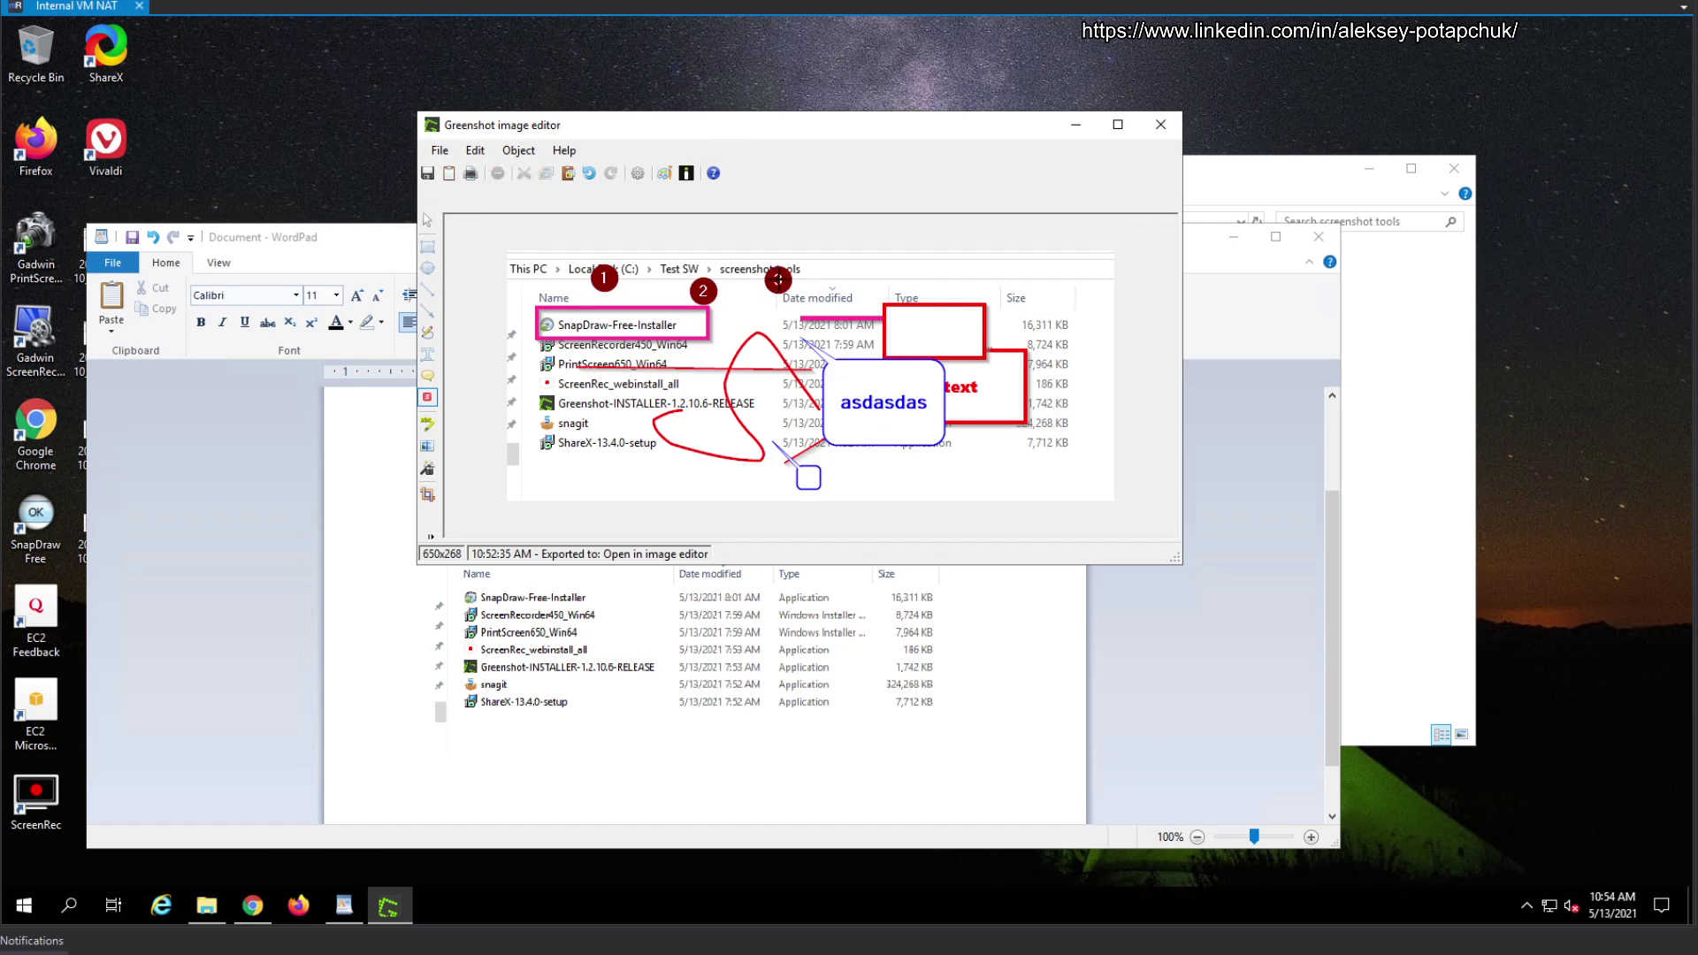
{"action": "left_click", "coordinate": [880, 274]}
{"action": "left_click", "coordinate": [944, 280]}
{"action": "left_click", "coordinate": [991, 271]}
{"action": "left_click", "coordinate": [1039, 276]}
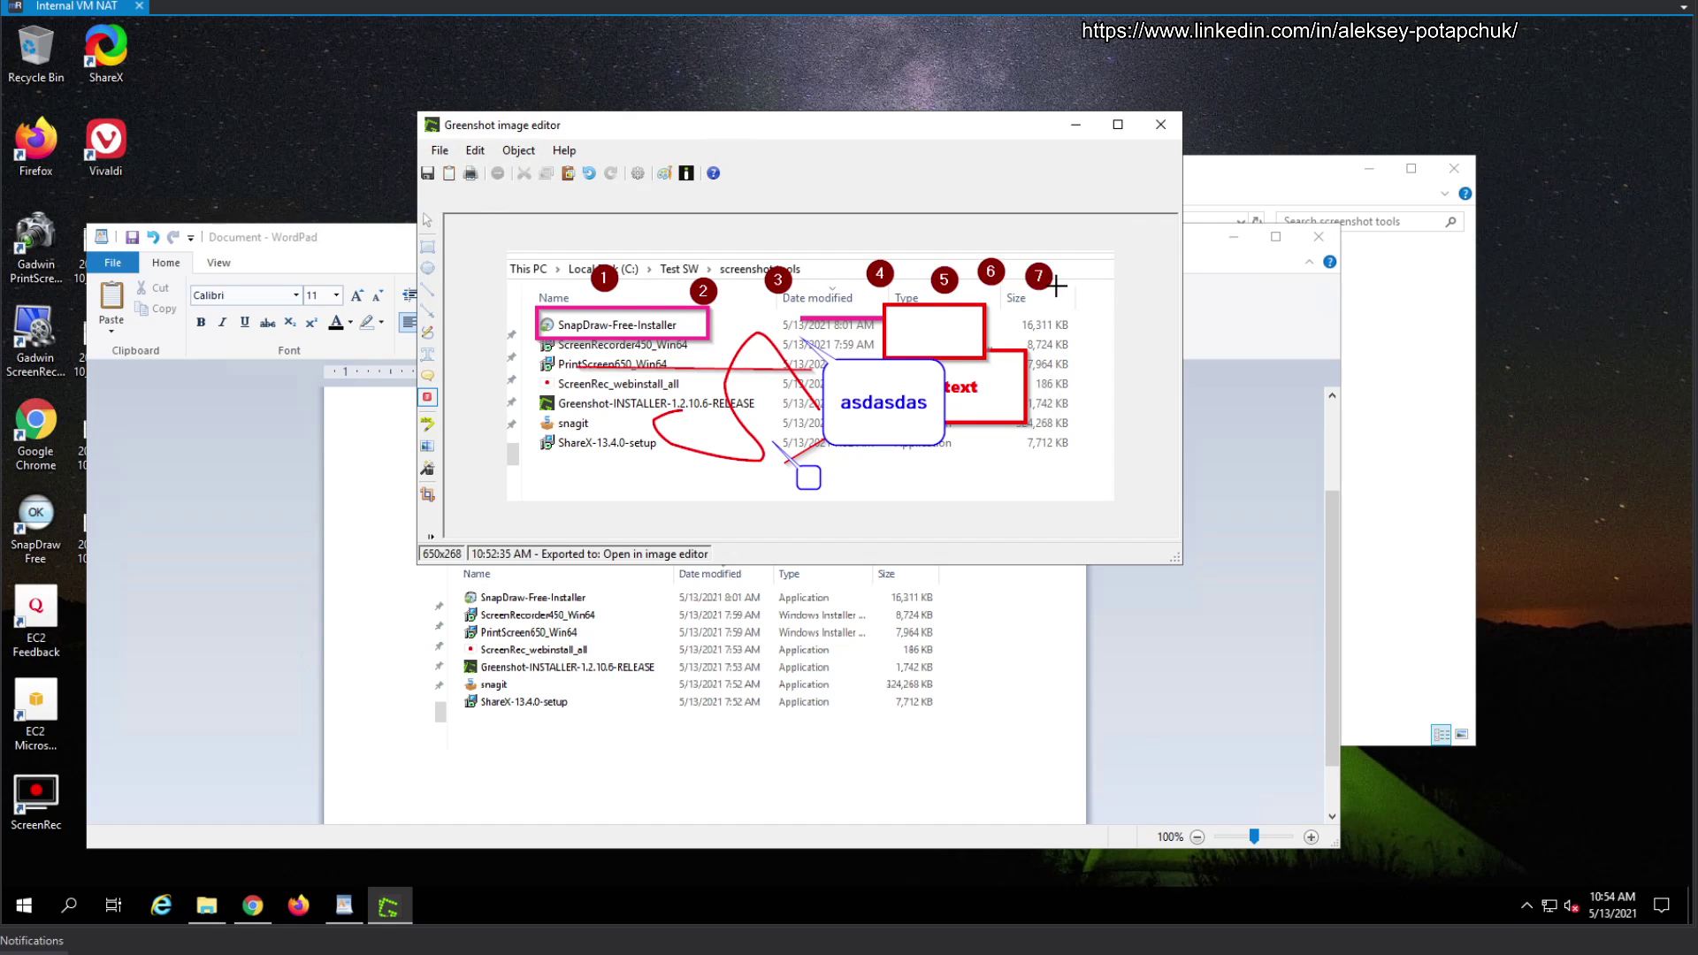
Highlight the ScreenRecorder, PrintScreen and ScreenRec rows yellow and pixelate the area around the arrow tip.
{"action": "left_click", "coordinate": [427, 424]}
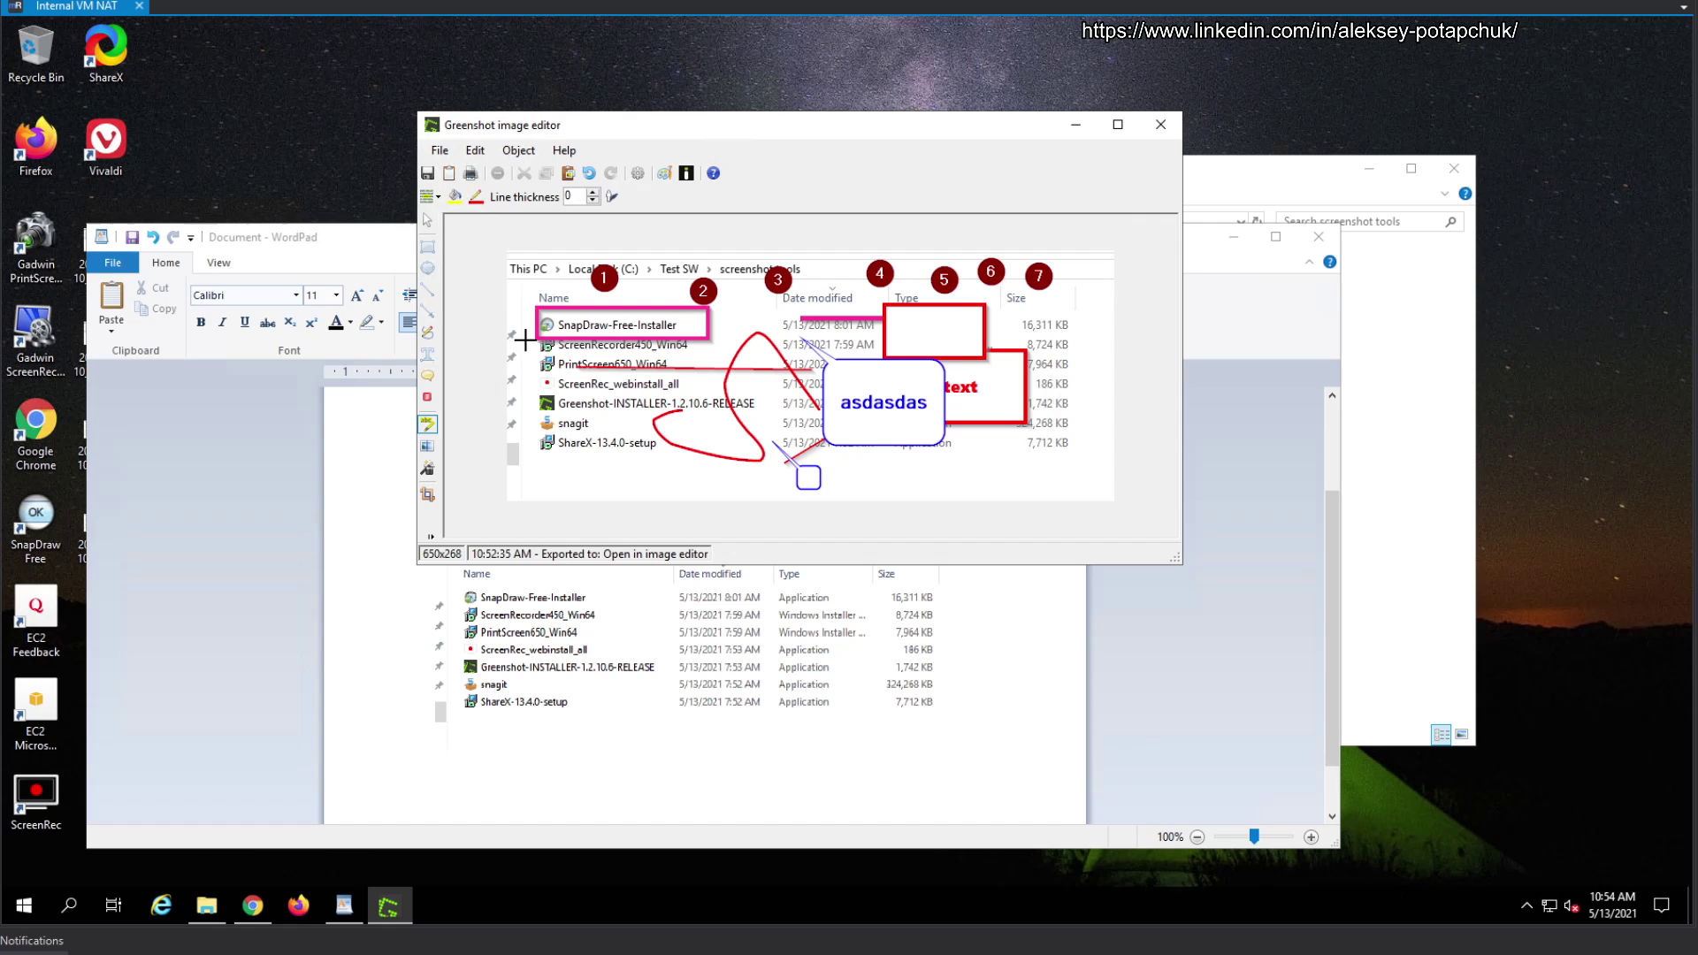
{"action": "left_click_drag", "start_coordinate": [525, 340], "coordinate": [680, 397]}
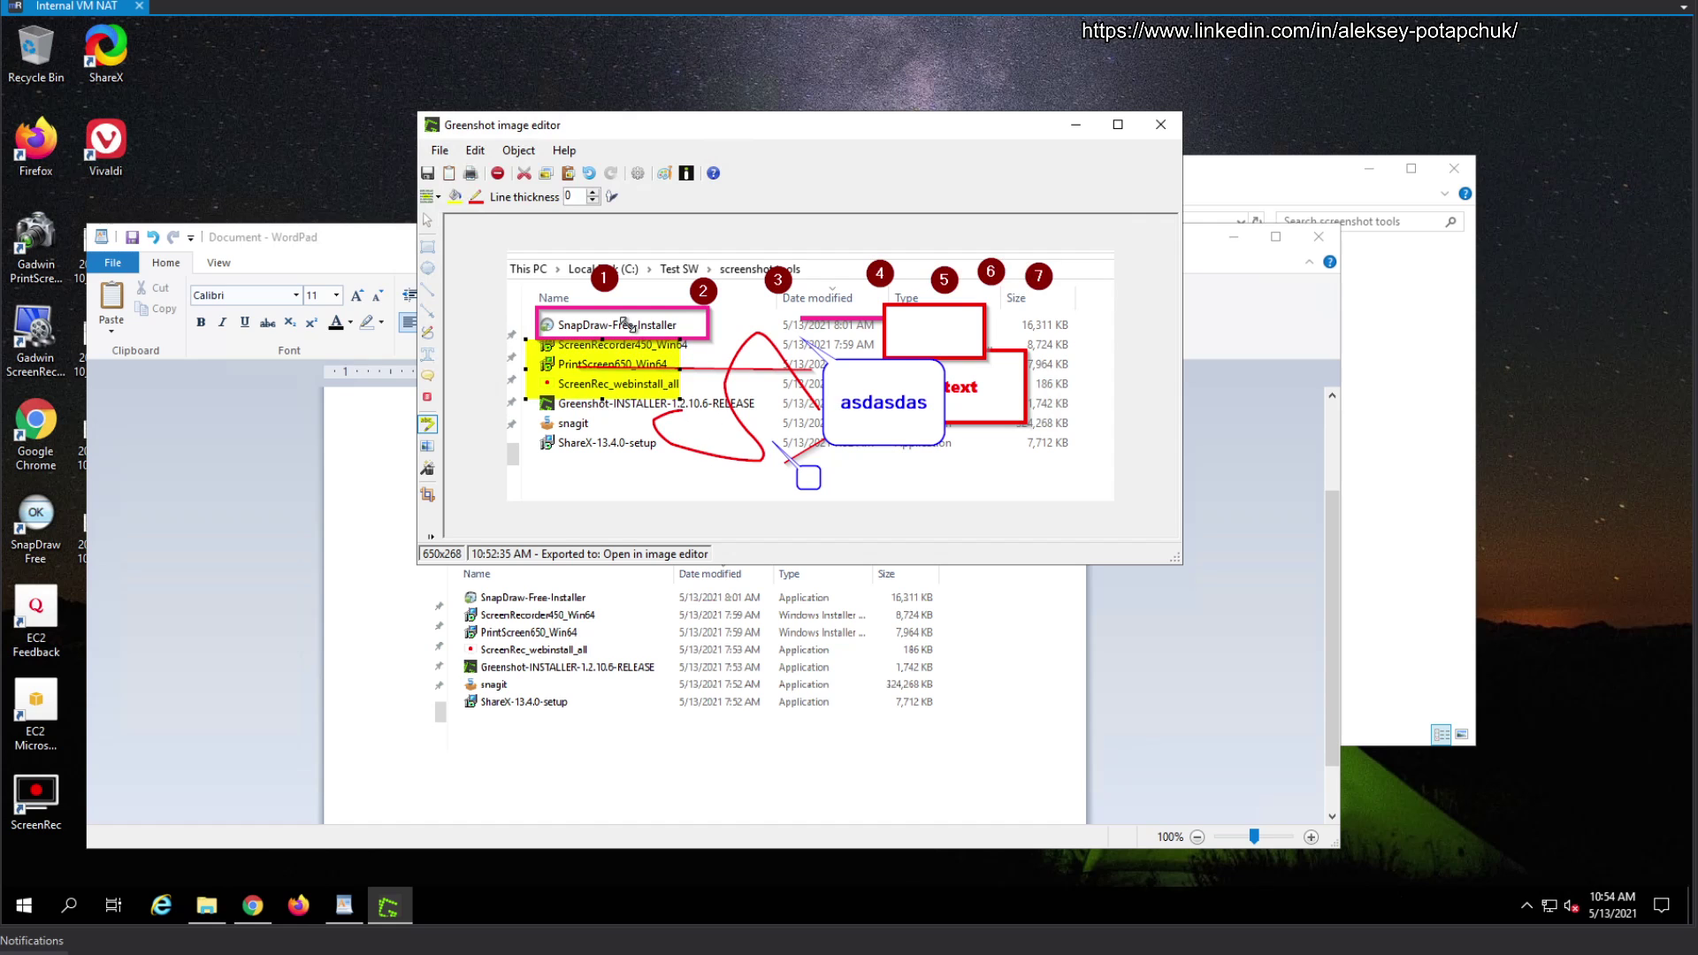
{"action": "left_click", "coordinate": [427, 446]}
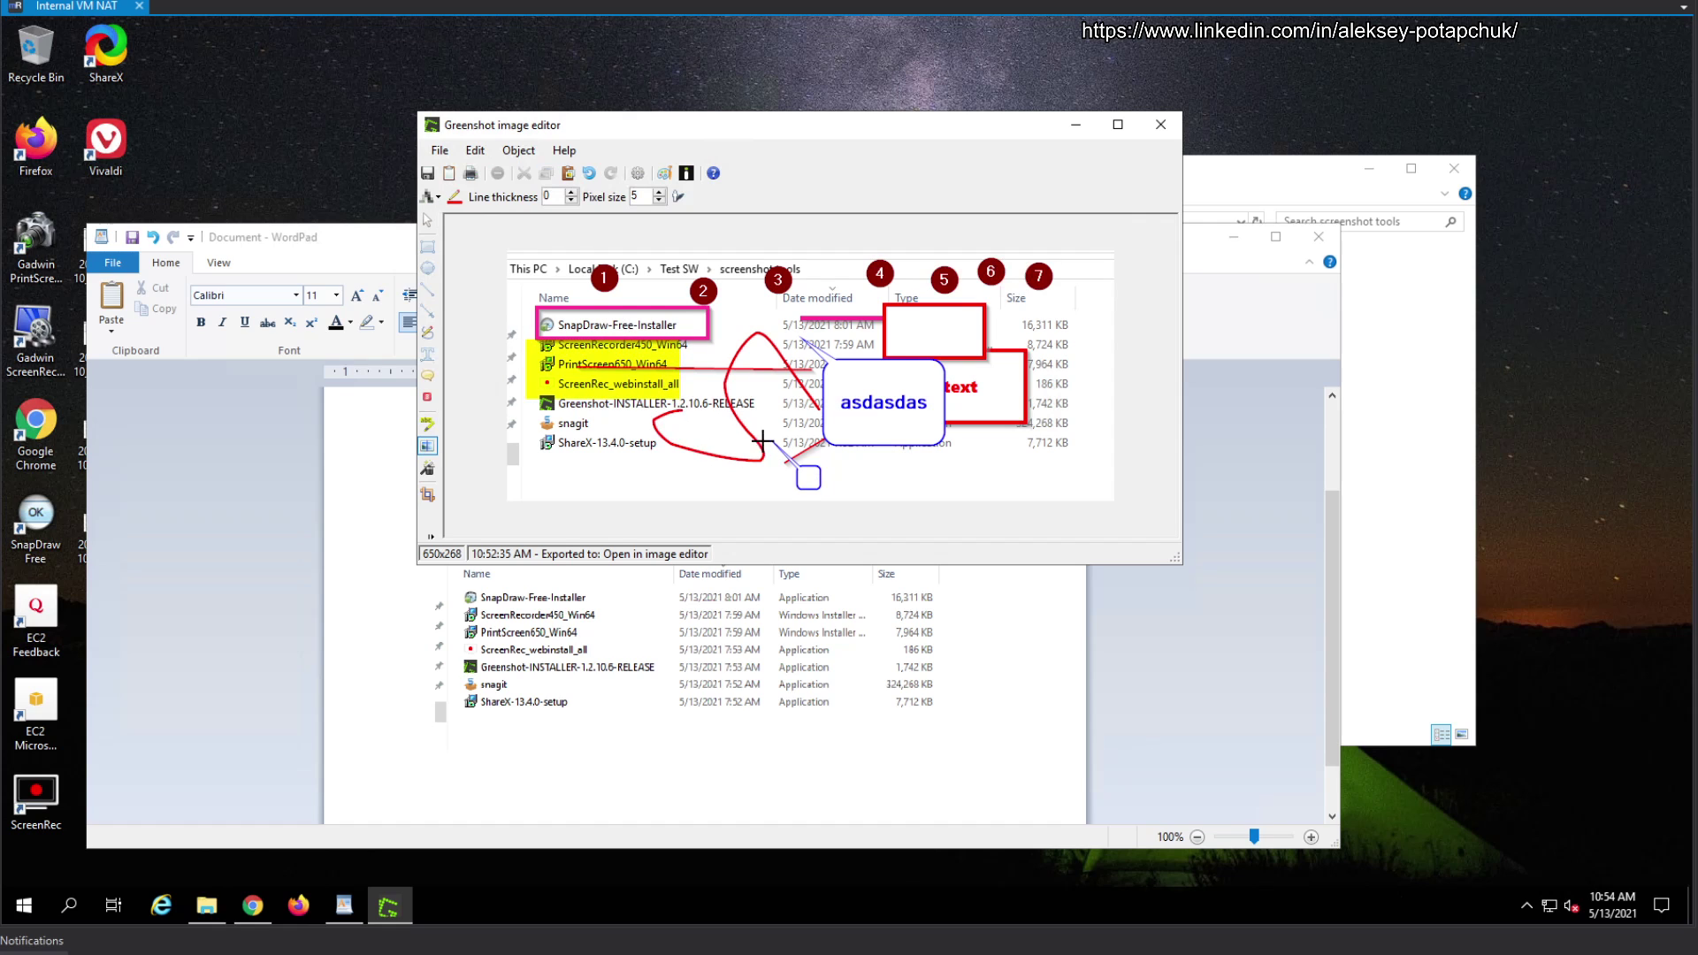
{"action": "left_click_drag", "start_coordinate": [762, 439], "coordinate": [820, 492]}
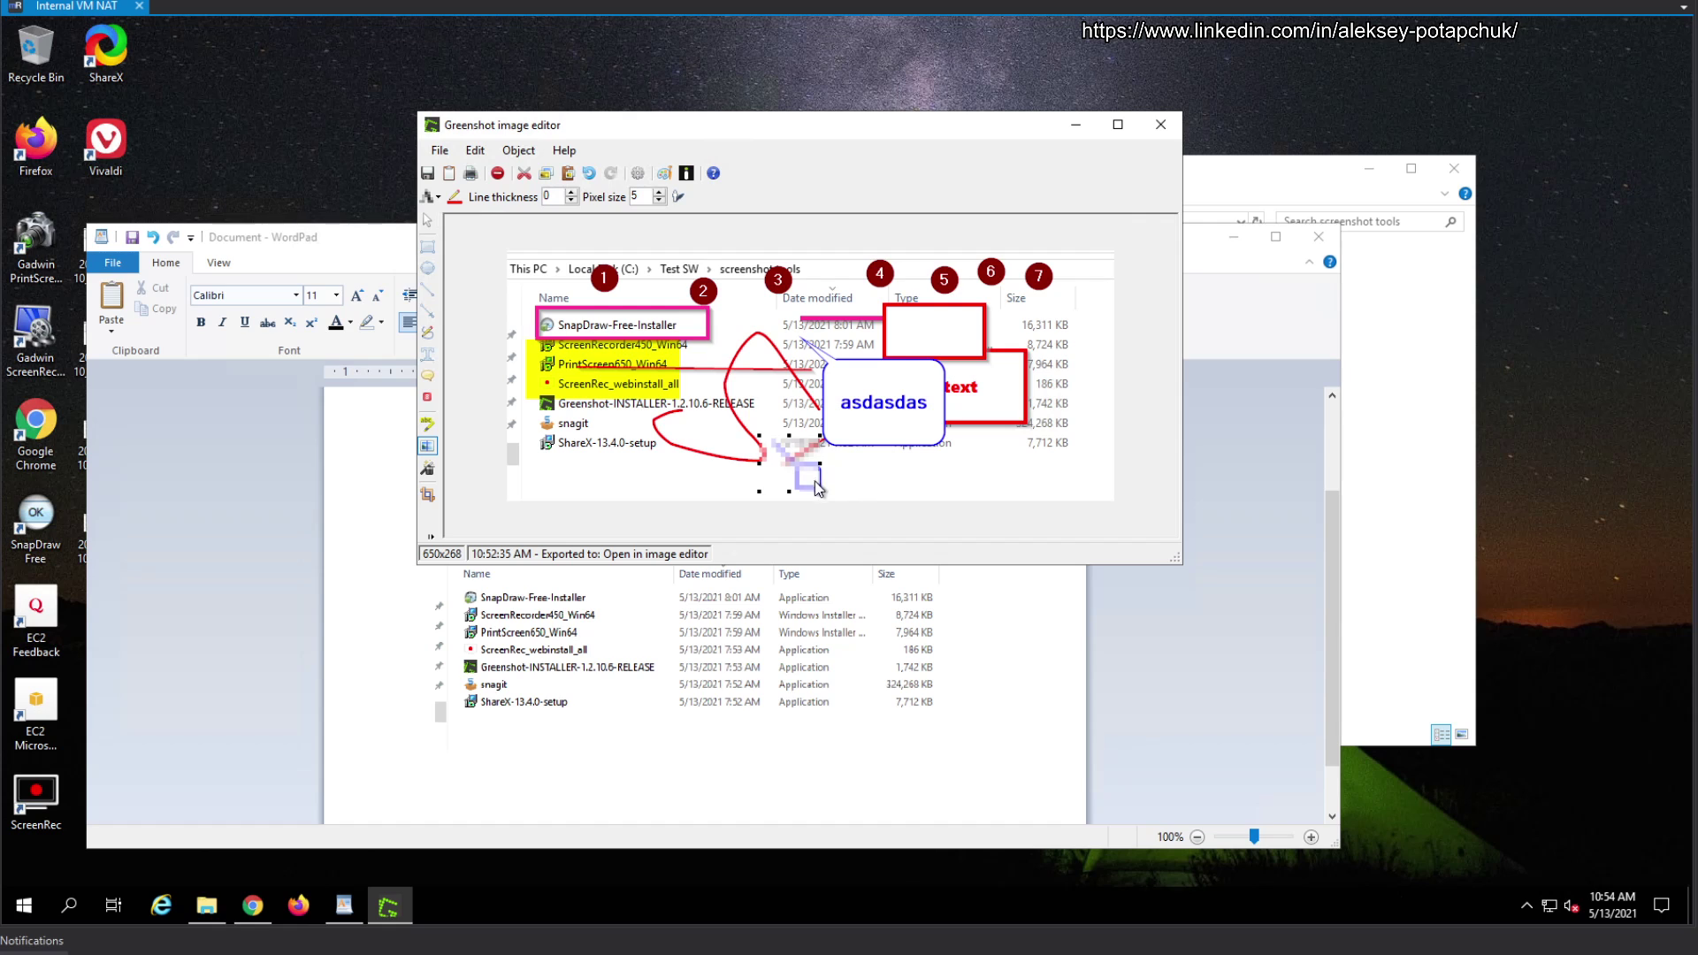
Add a plain border to the image, then apply a torn-edge border.
{"action": "left_click", "coordinate": [429, 471]}
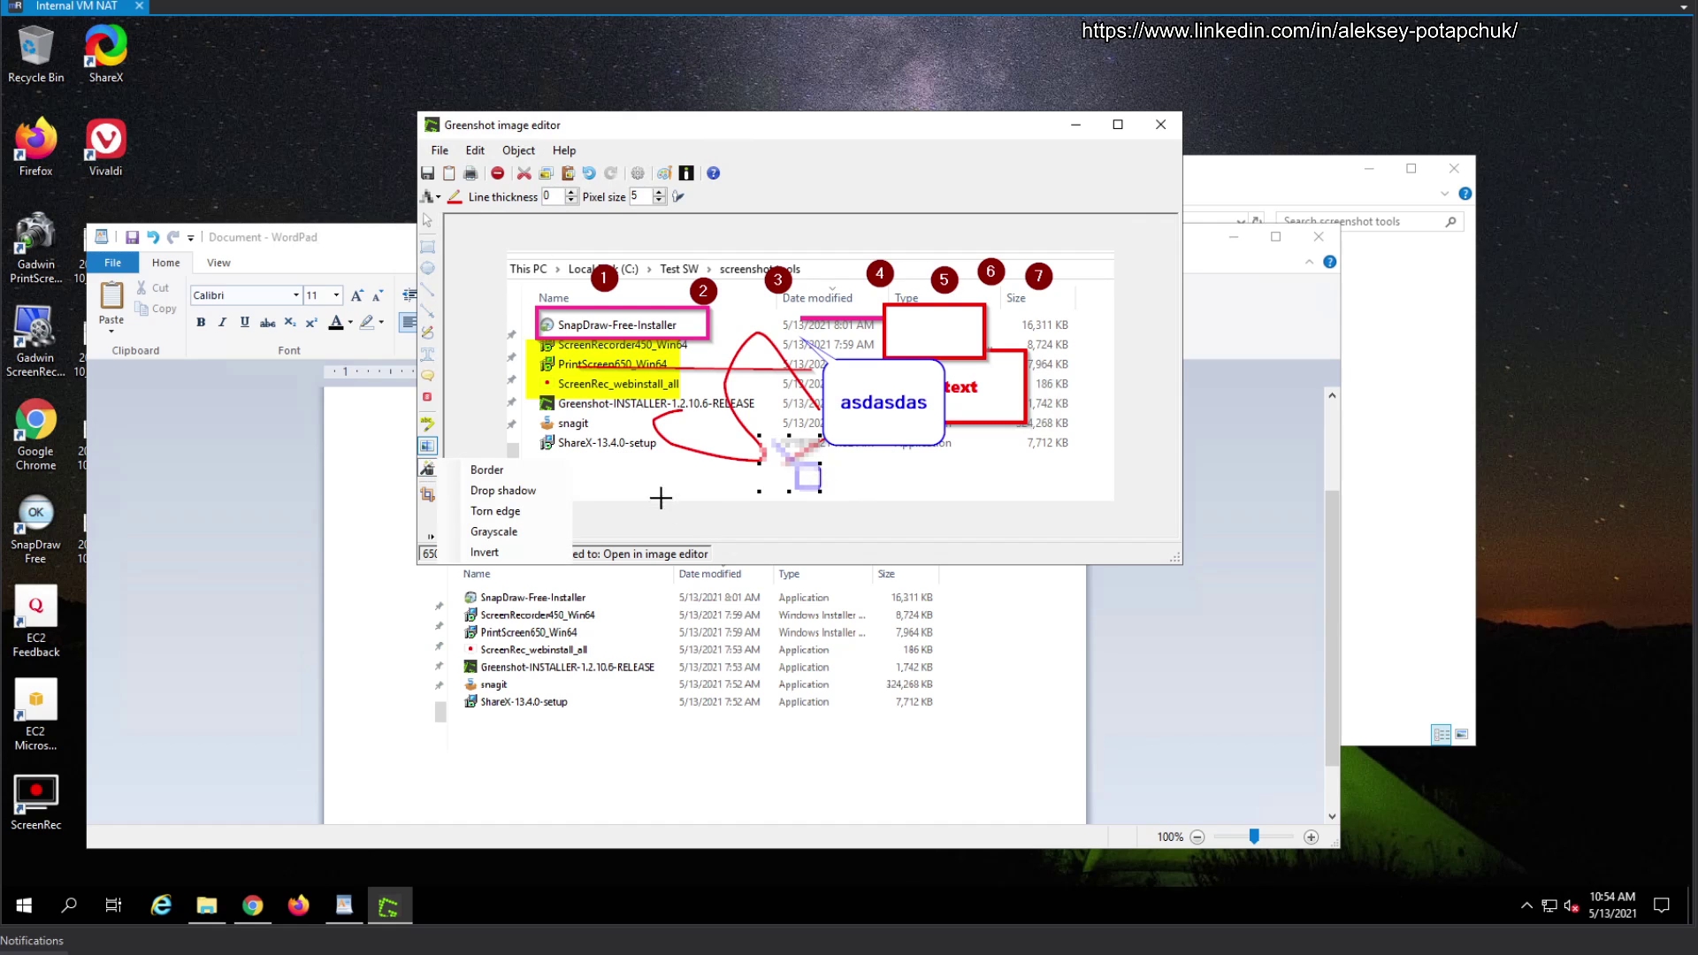
{"action": "left_click", "coordinate": [510, 476]}
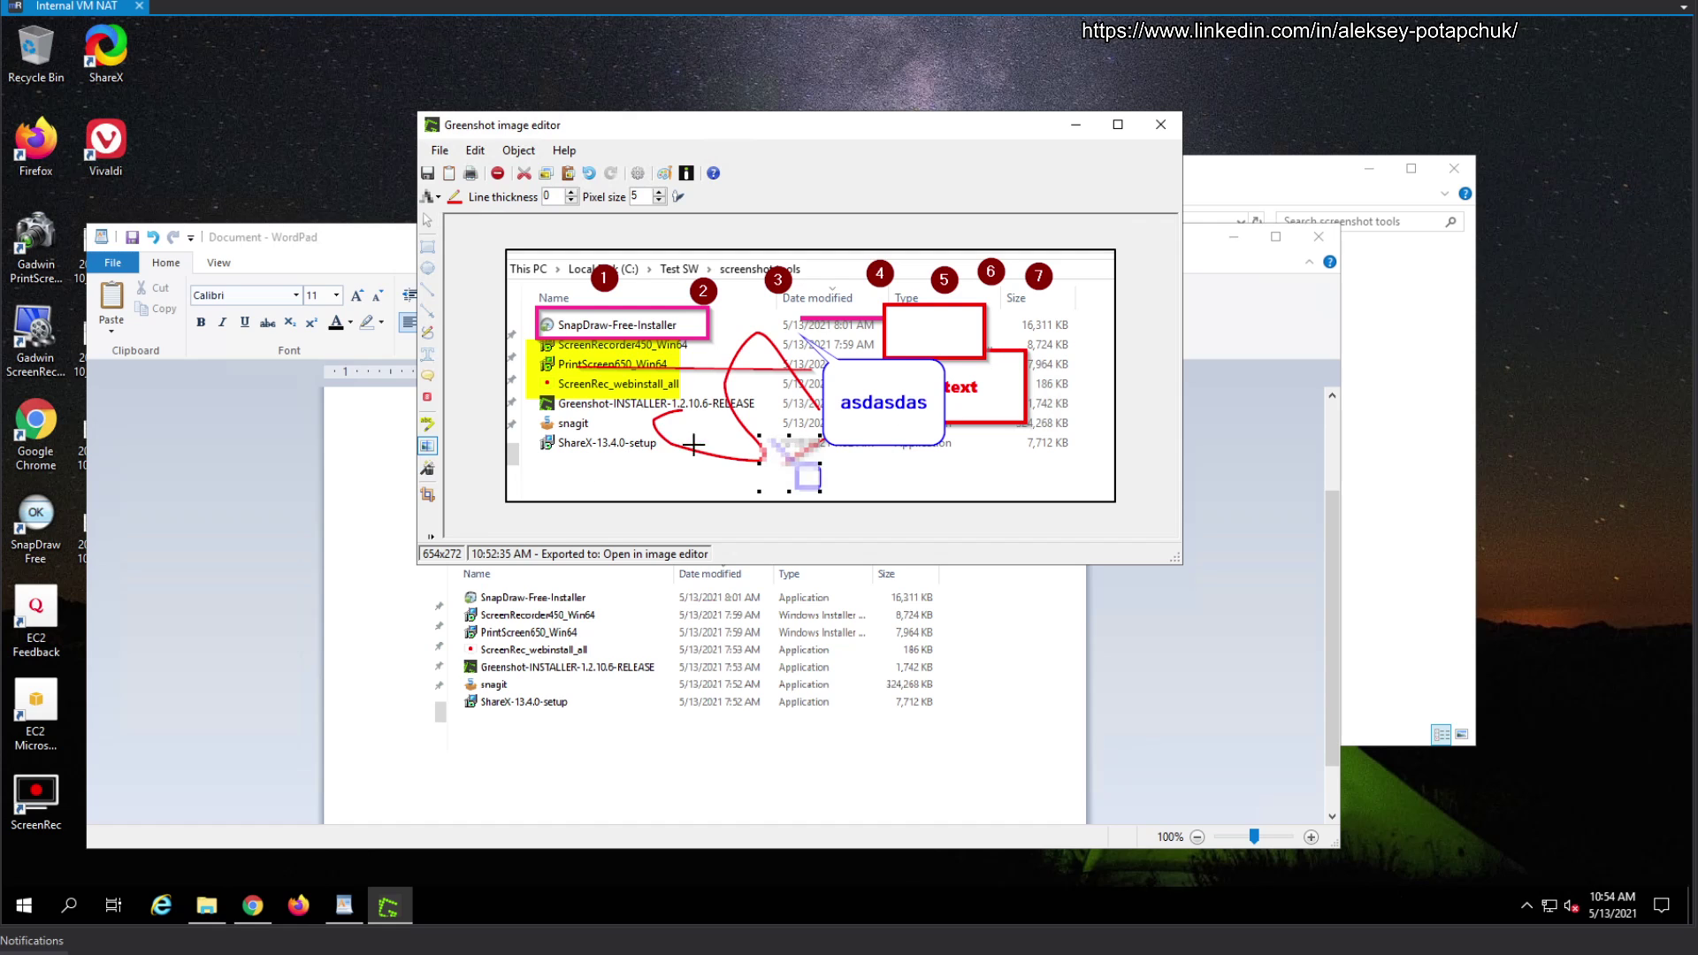
{"action": "left_click", "coordinate": [428, 471]}
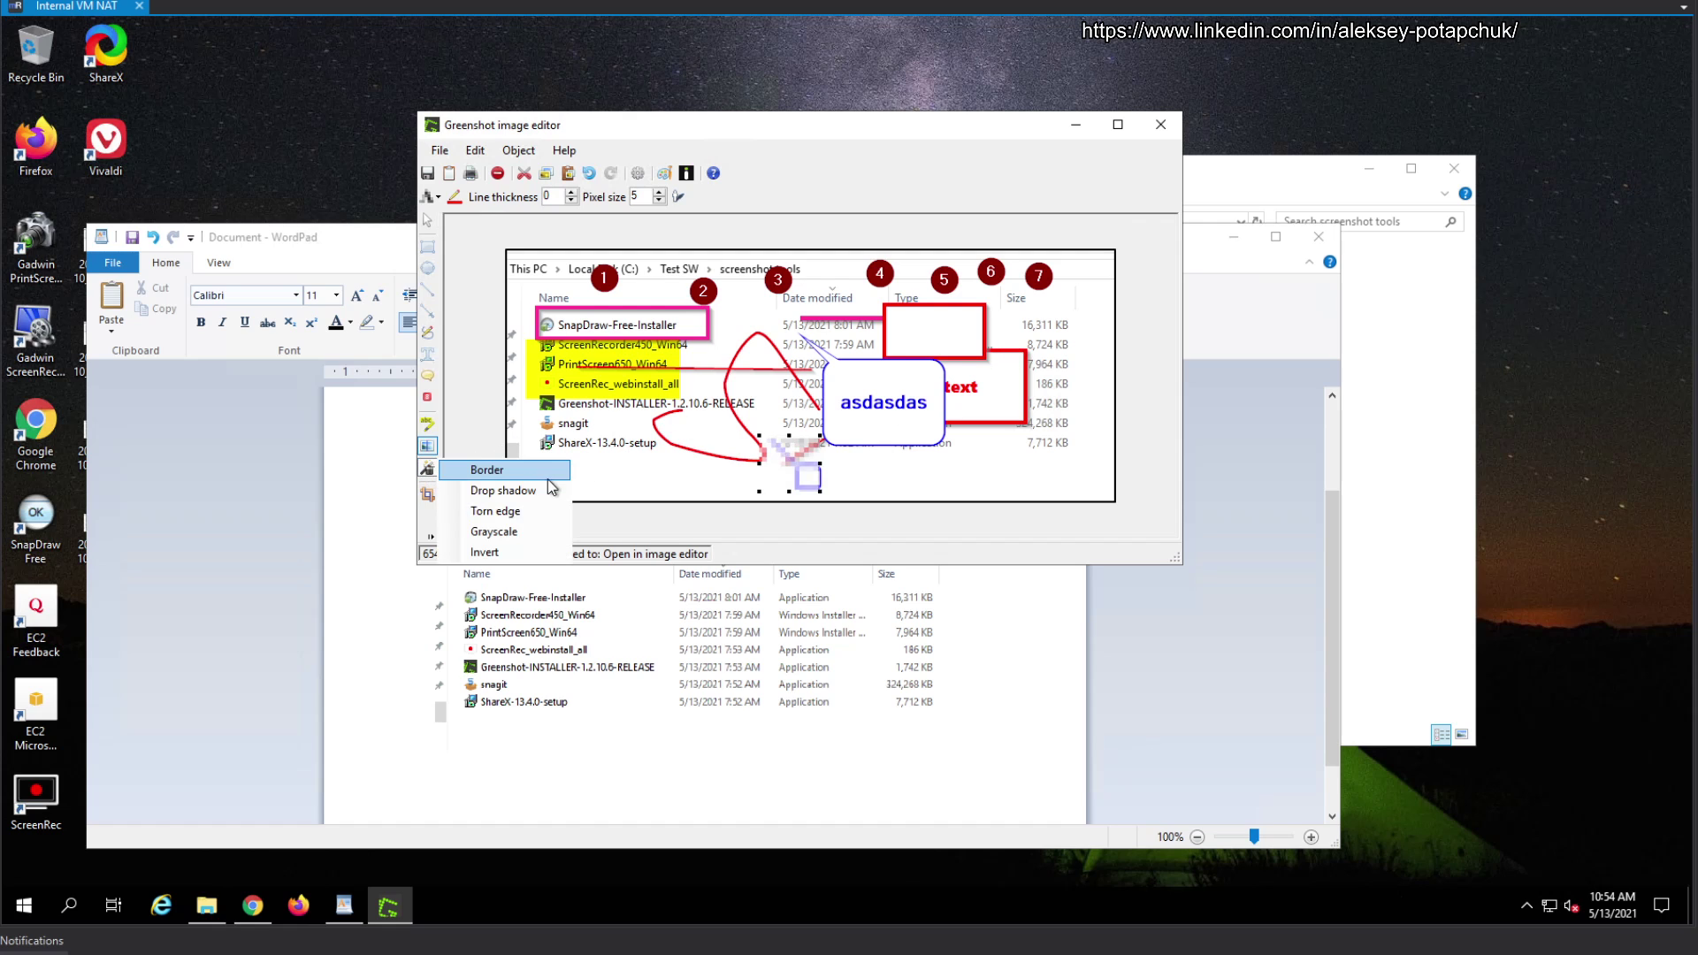
{"action": "left_click", "coordinate": [495, 511]}
{"action": "left_click", "coordinate": [923, 498]}
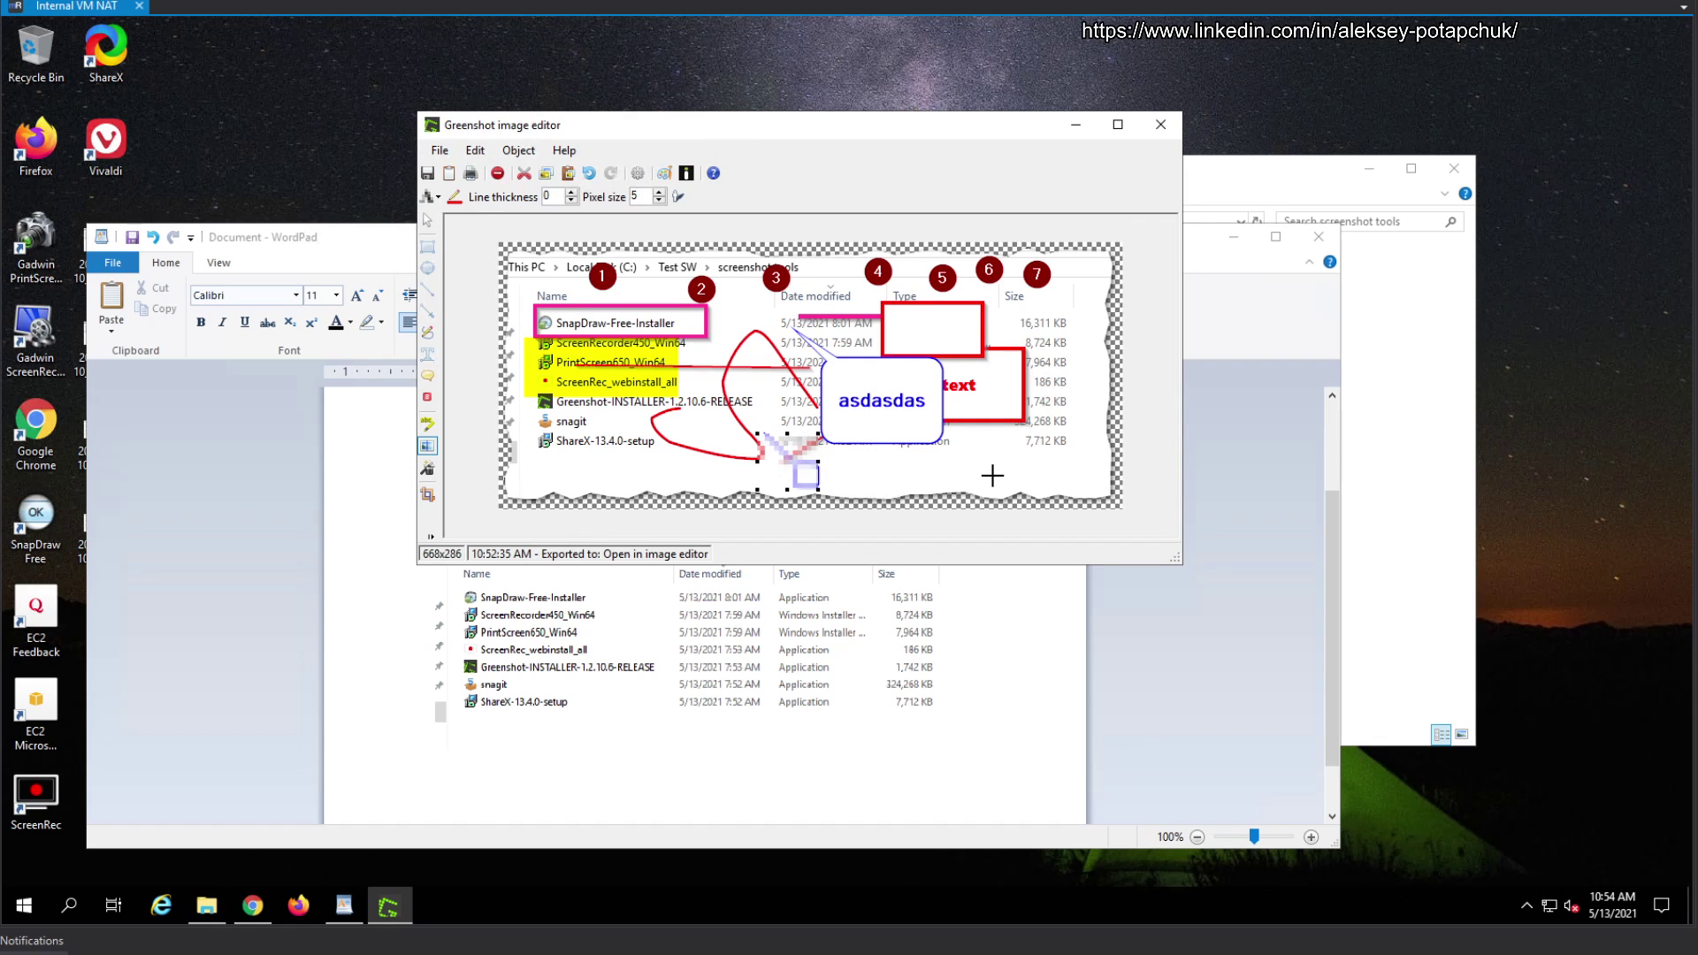
Try another image effect and invert the colours, then invert them back to normal.
{"action": "left_click", "coordinate": [436, 478]}
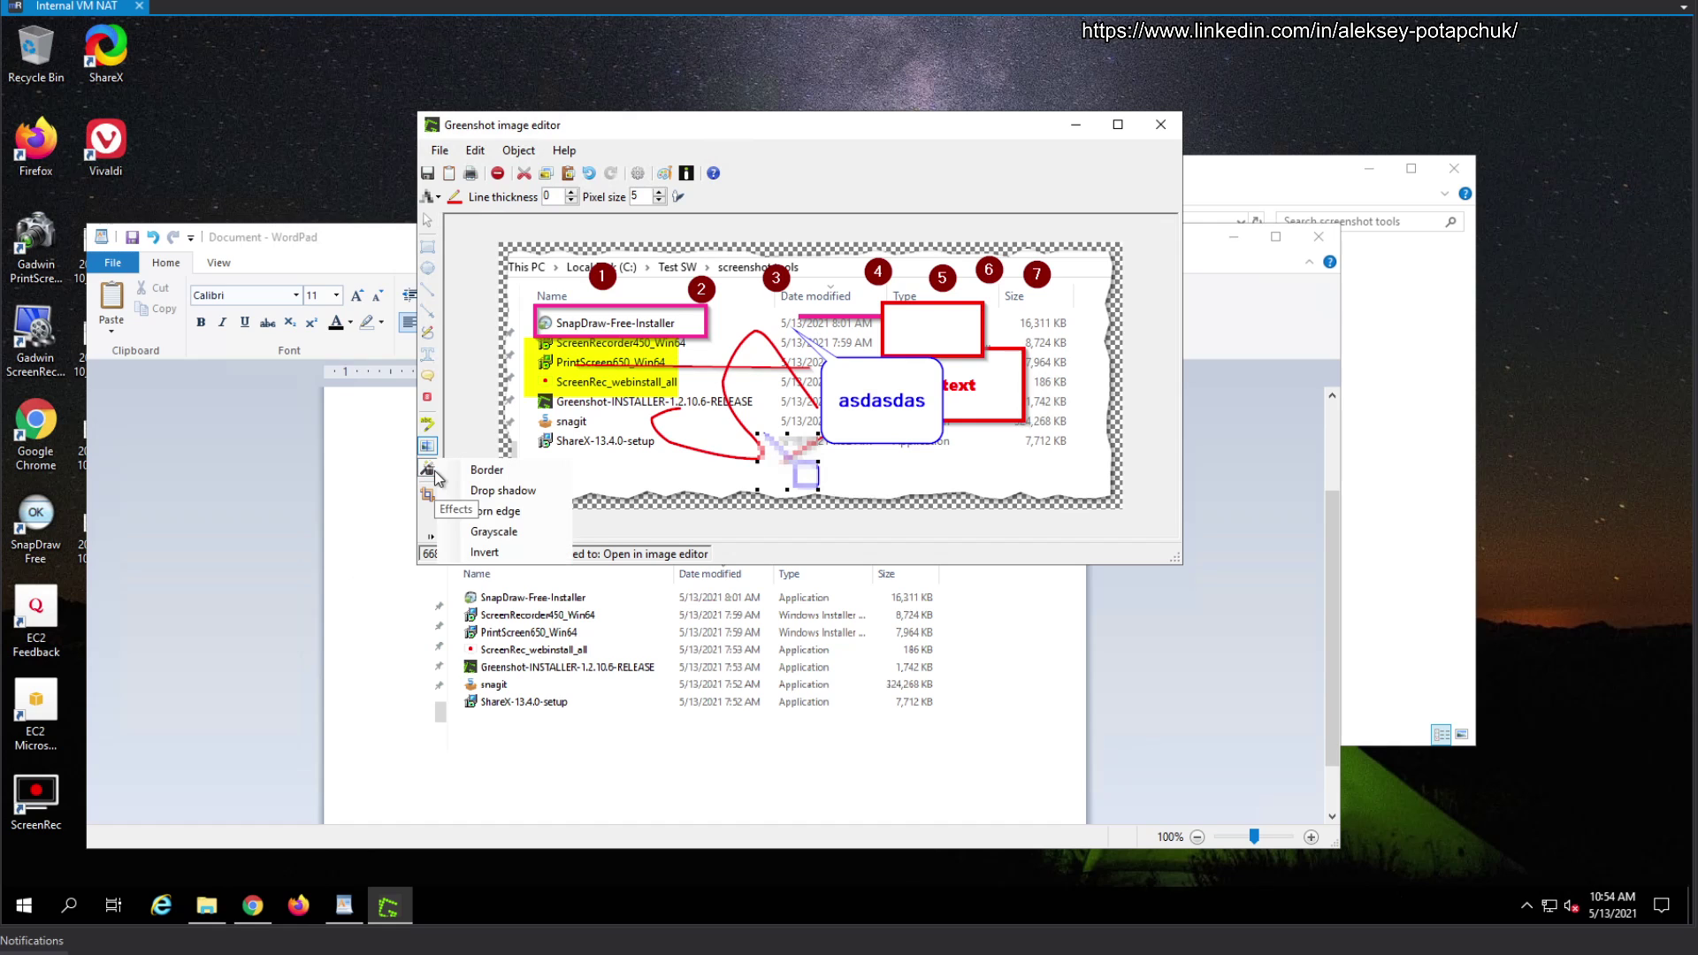
{"action": "left_click", "coordinate": [495, 532]}
{"action": "left_click", "coordinate": [428, 467]}
{"action": "left_click", "coordinate": [515, 550]}
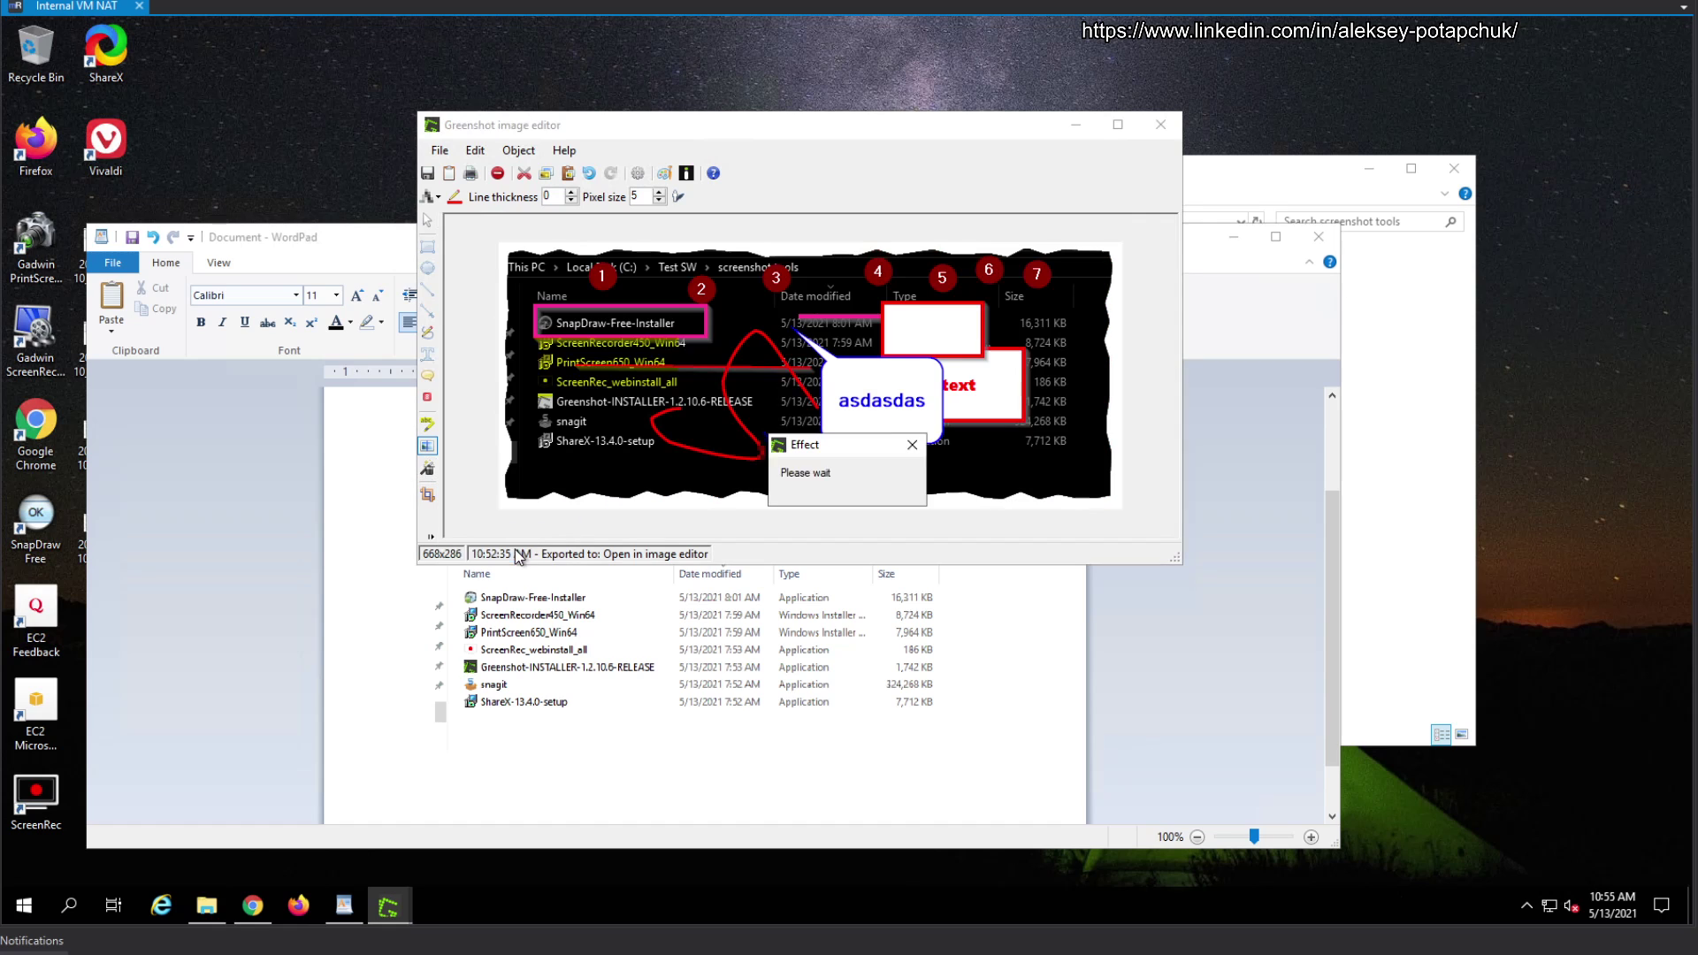
{"action": "left_click", "coordinate": [429, 468]}
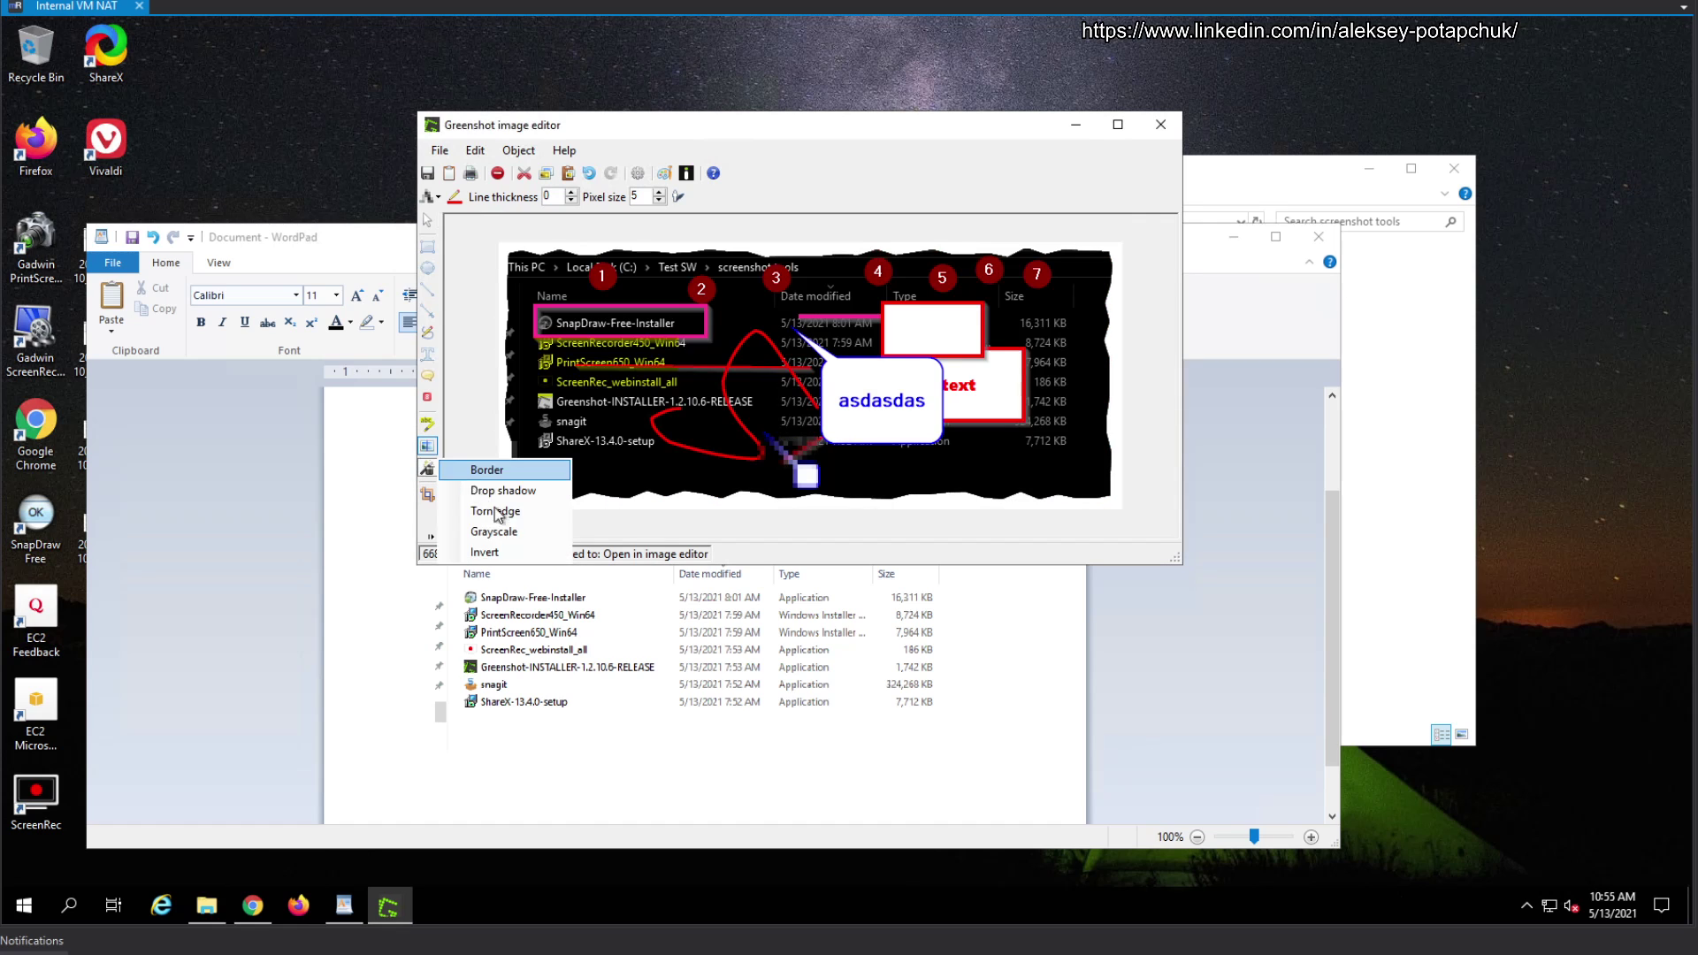
{"action": "left_click", "coordinate": [512, 552]}
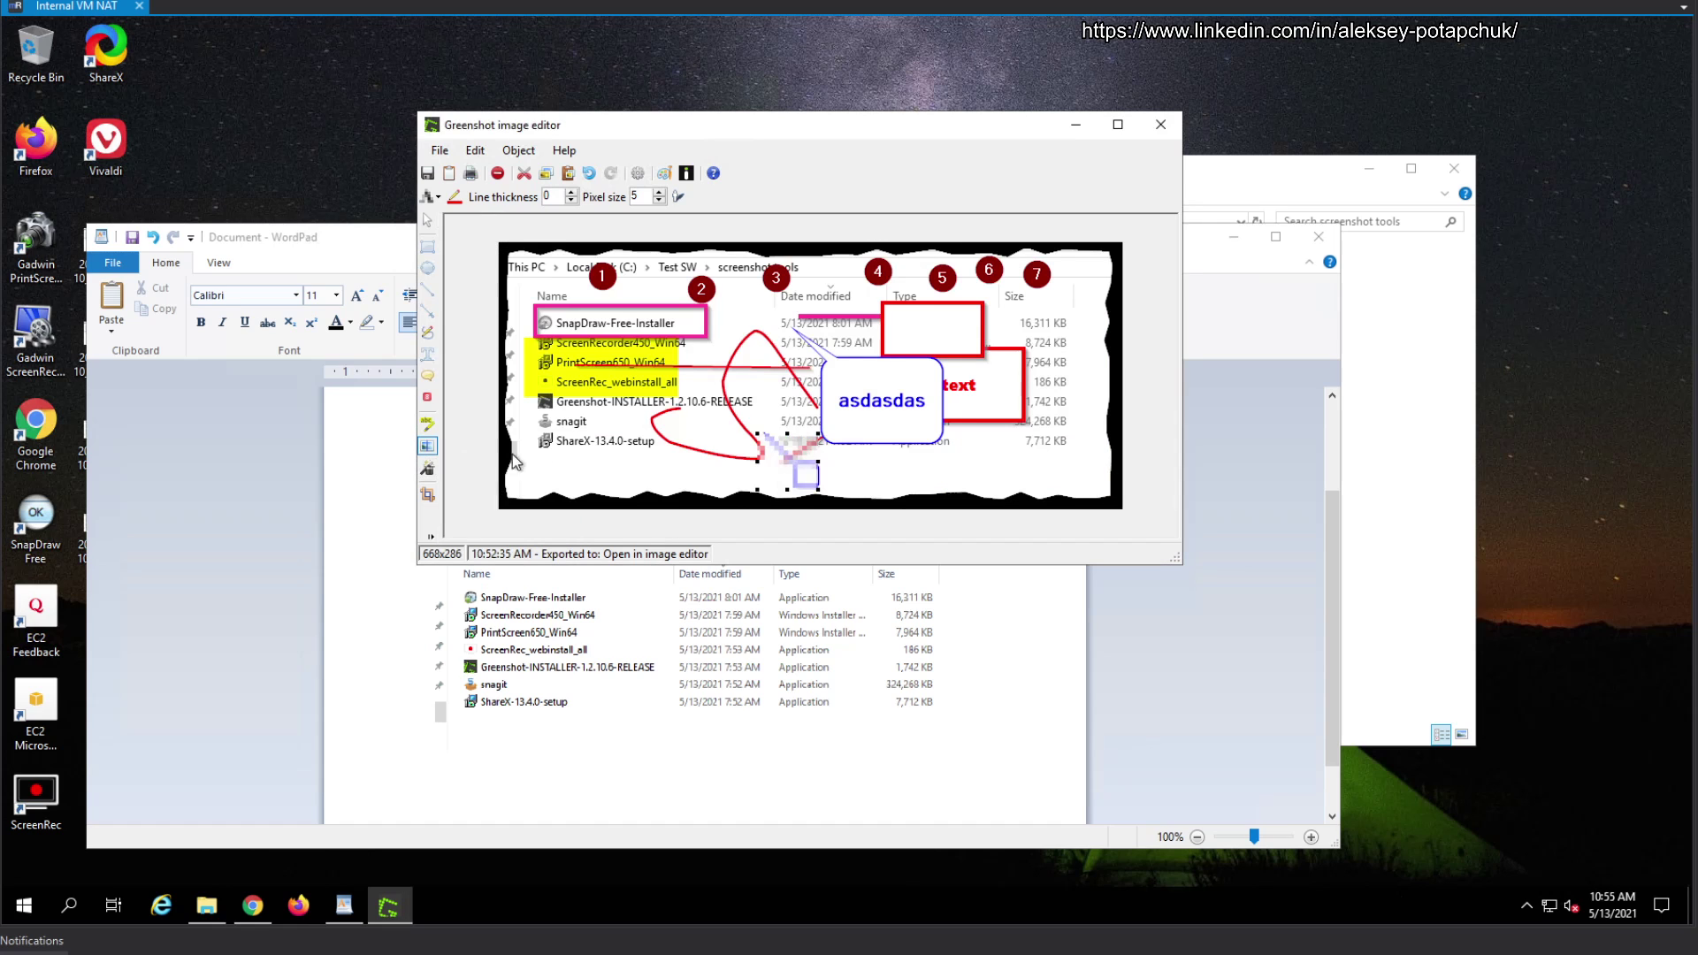
{"action": "left_click", "coordinate": [432, 492]}
Cancel the crop selection and enlarge the editor window so all tools are visible.
{"action": "left_click_drag", "start_coordinate": [587, 312], "coordinate": [788, 434]}
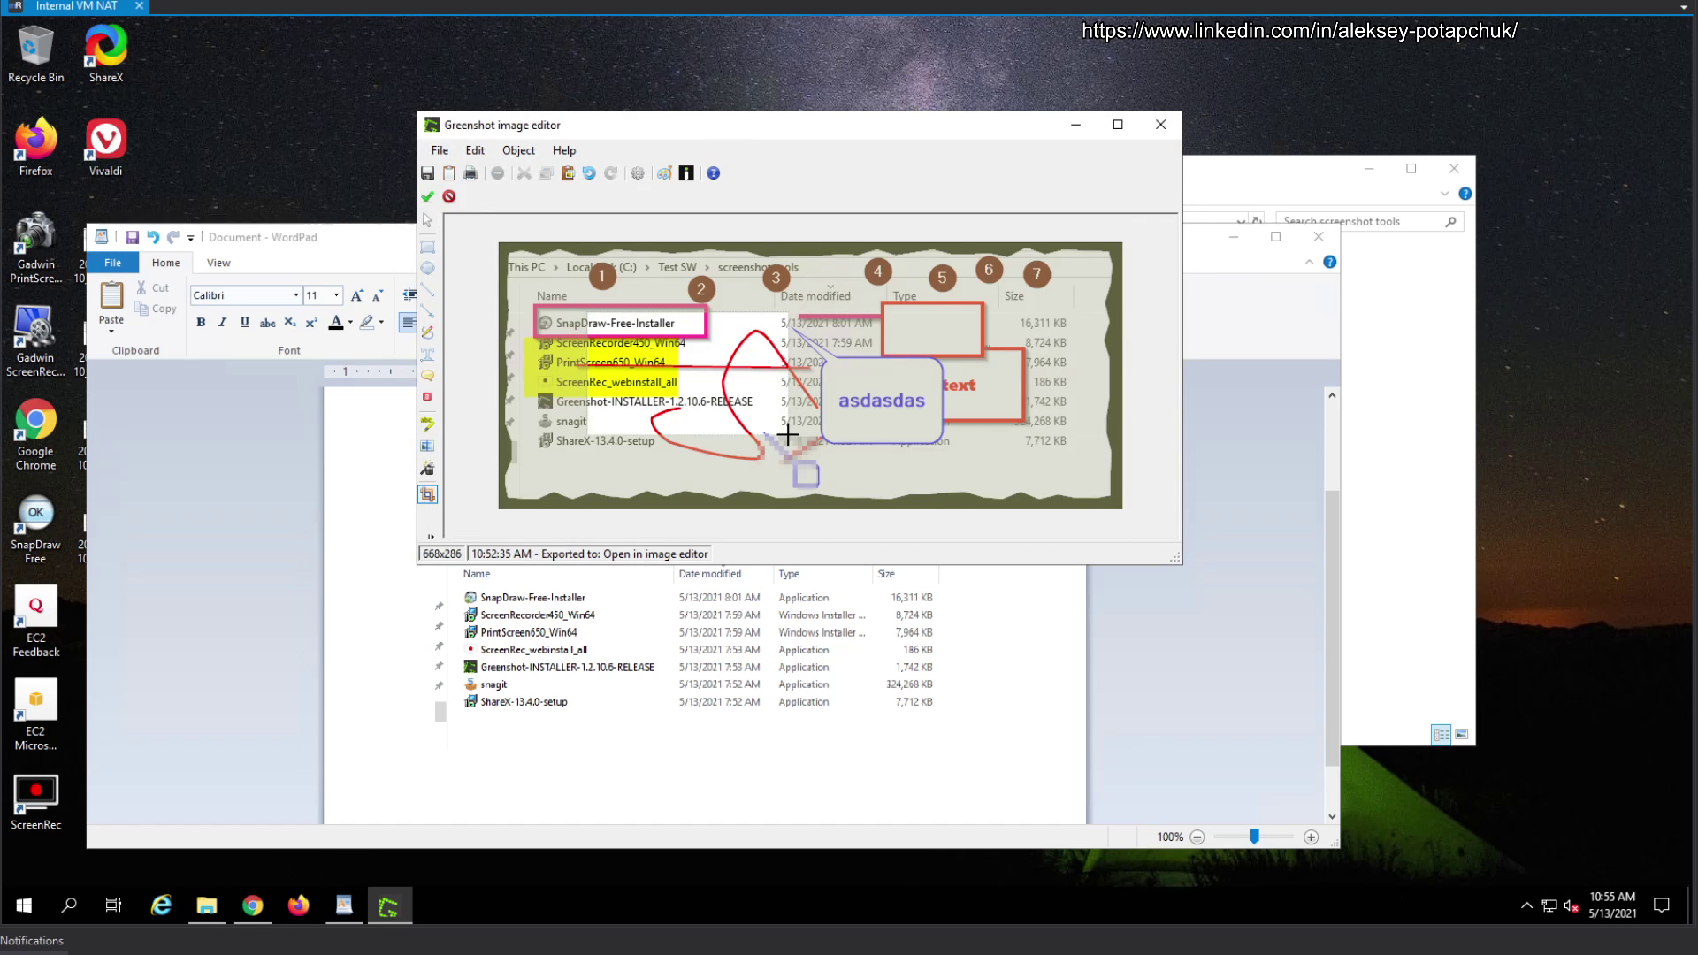
{"action": "key", "text": "Escape"}
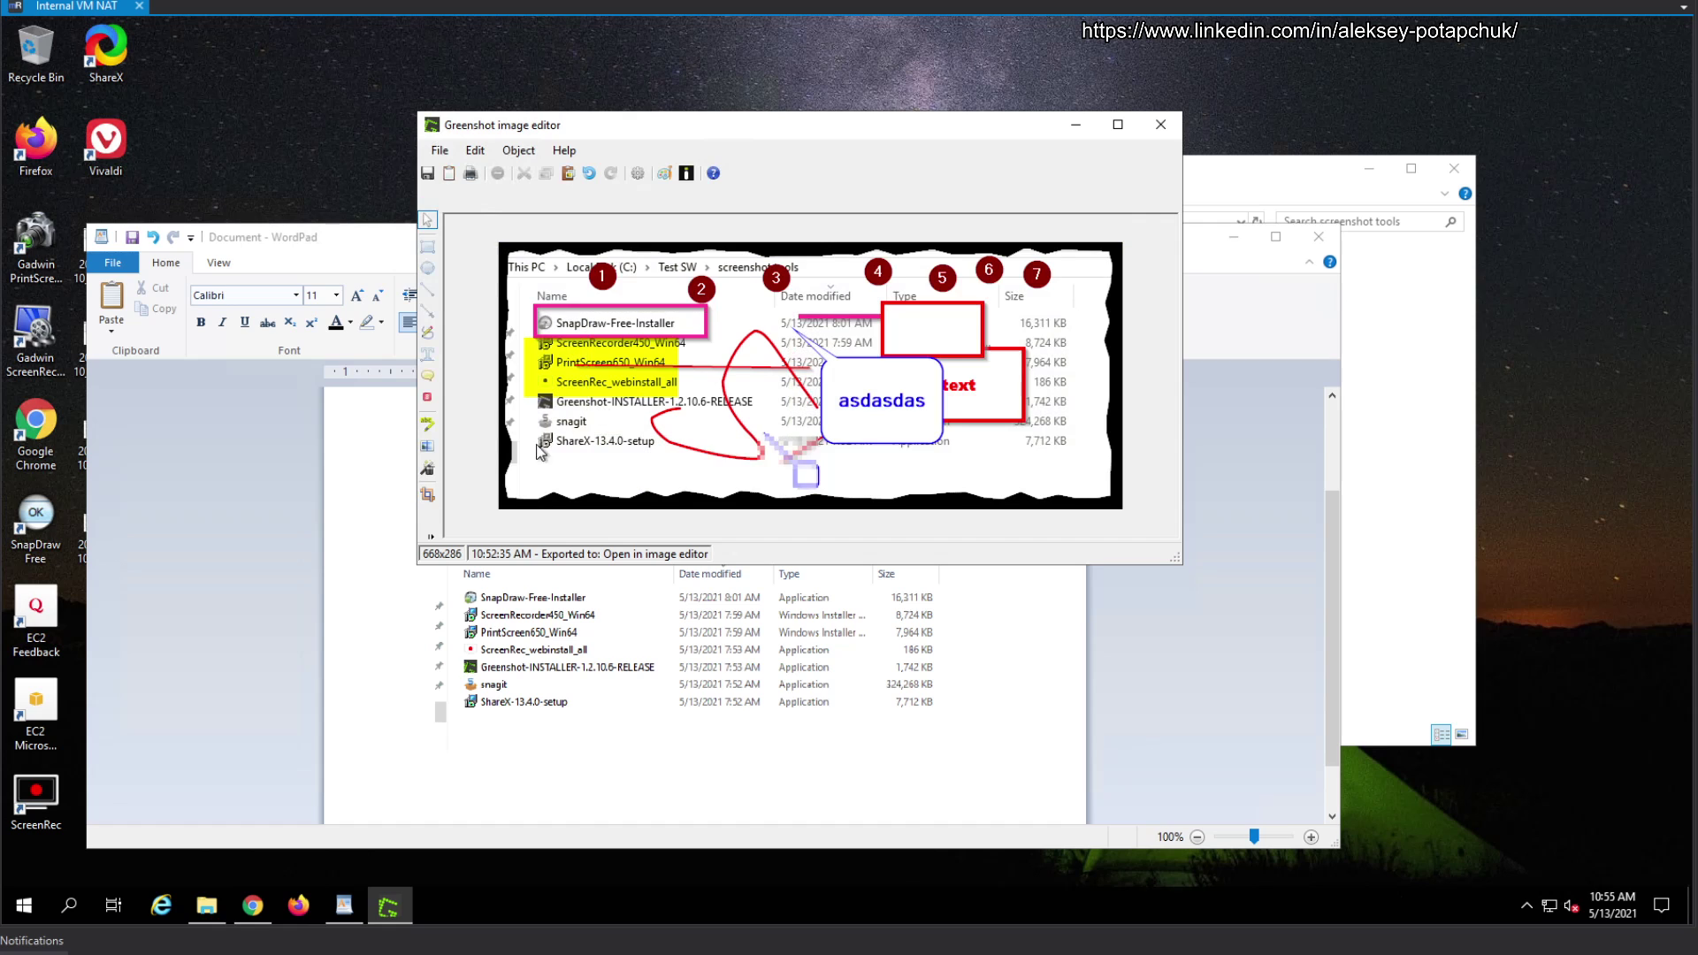
{"action": "left_click", "coordinate": [432, 537]}
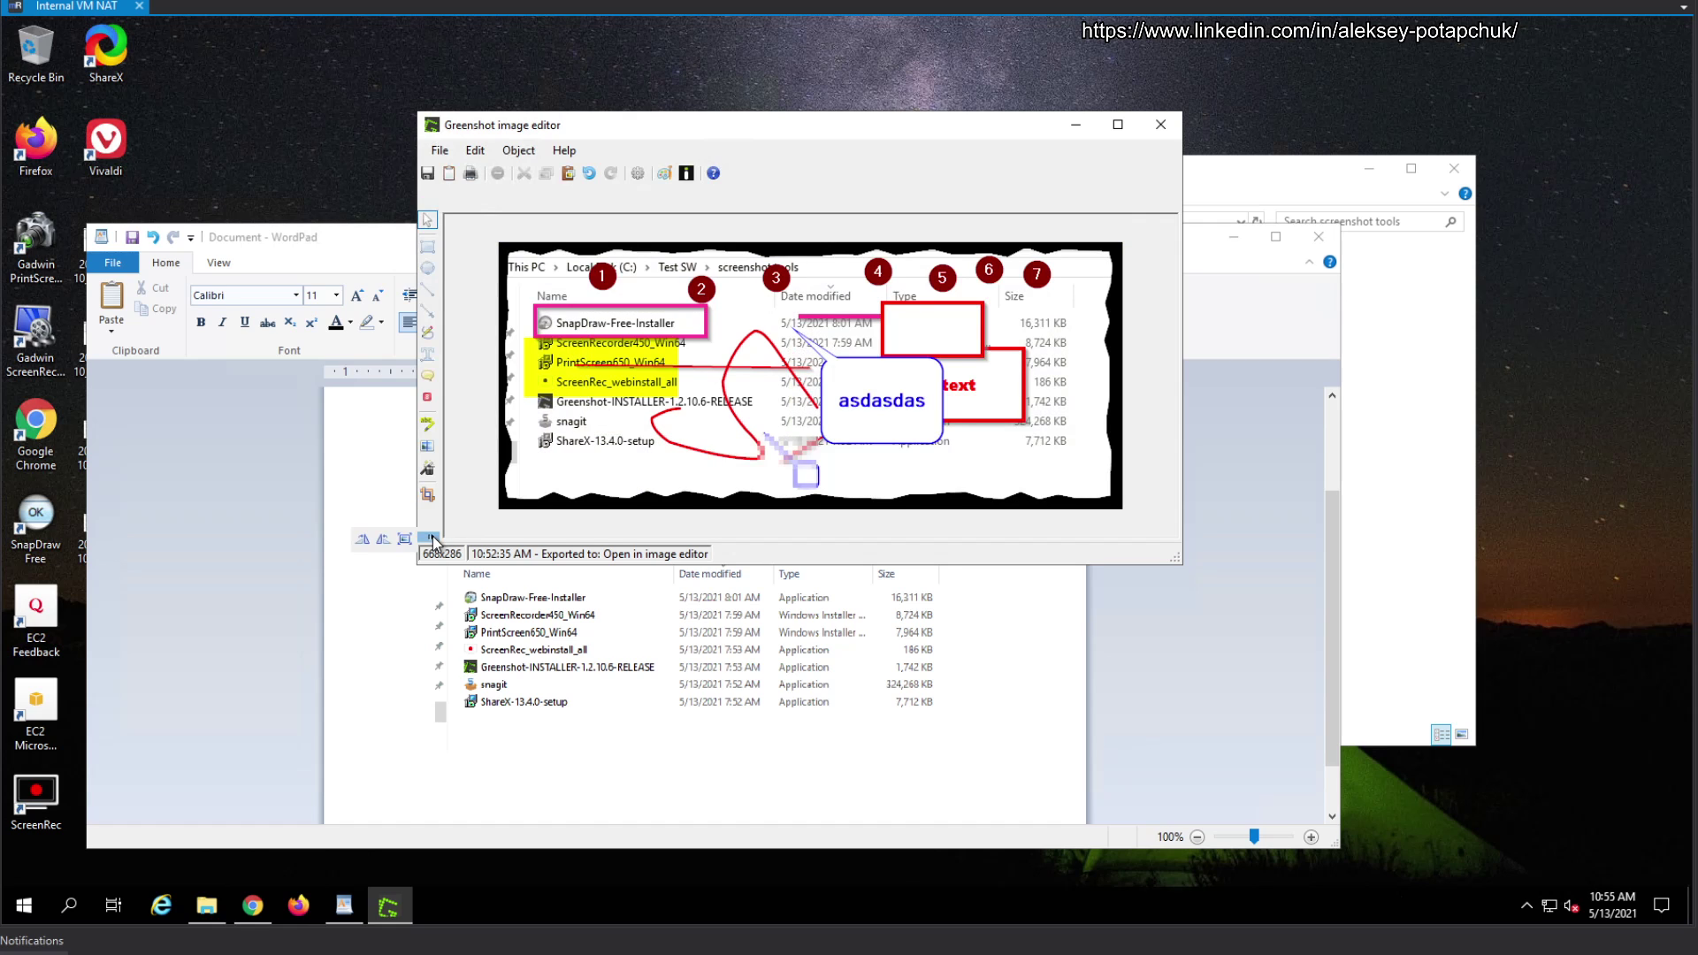
{"action": "left_click", "coordinate": [1170, 553]}
{"action": "left_click_drag", "start_coordinate": [1172, 555], "coordinate": [1231, 724]}
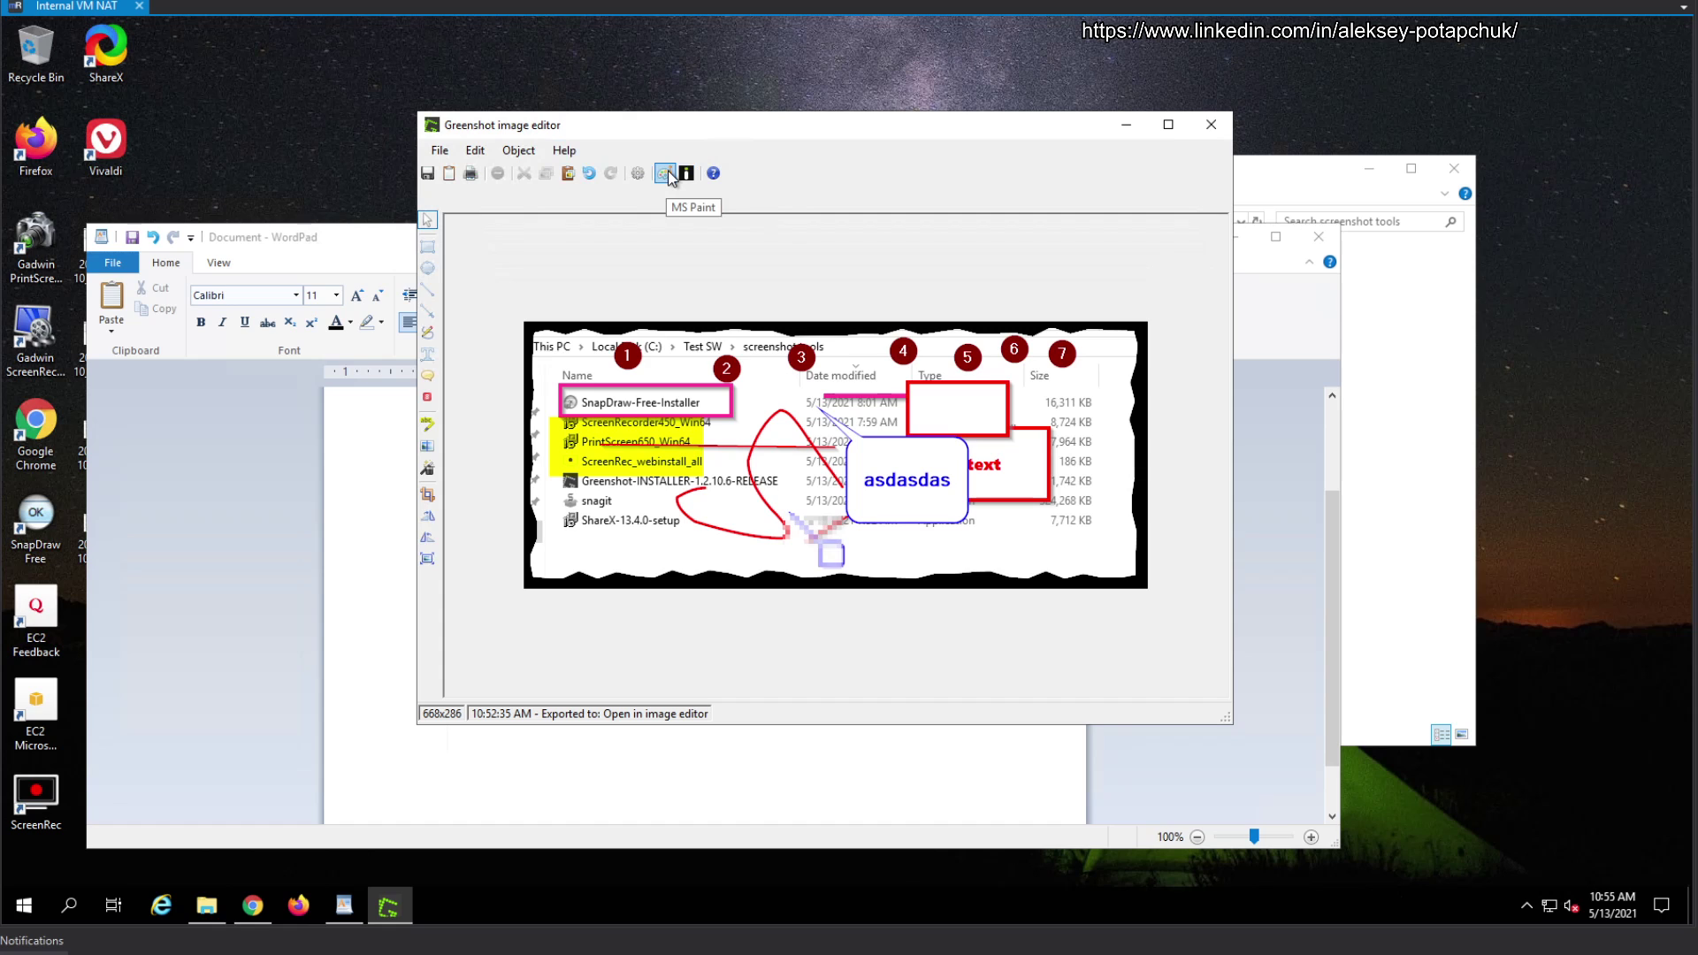
Open and close the Greenshot settings without changes, then browse the object menu.
{"action": "left_click", "coordinate": [636, 176]}
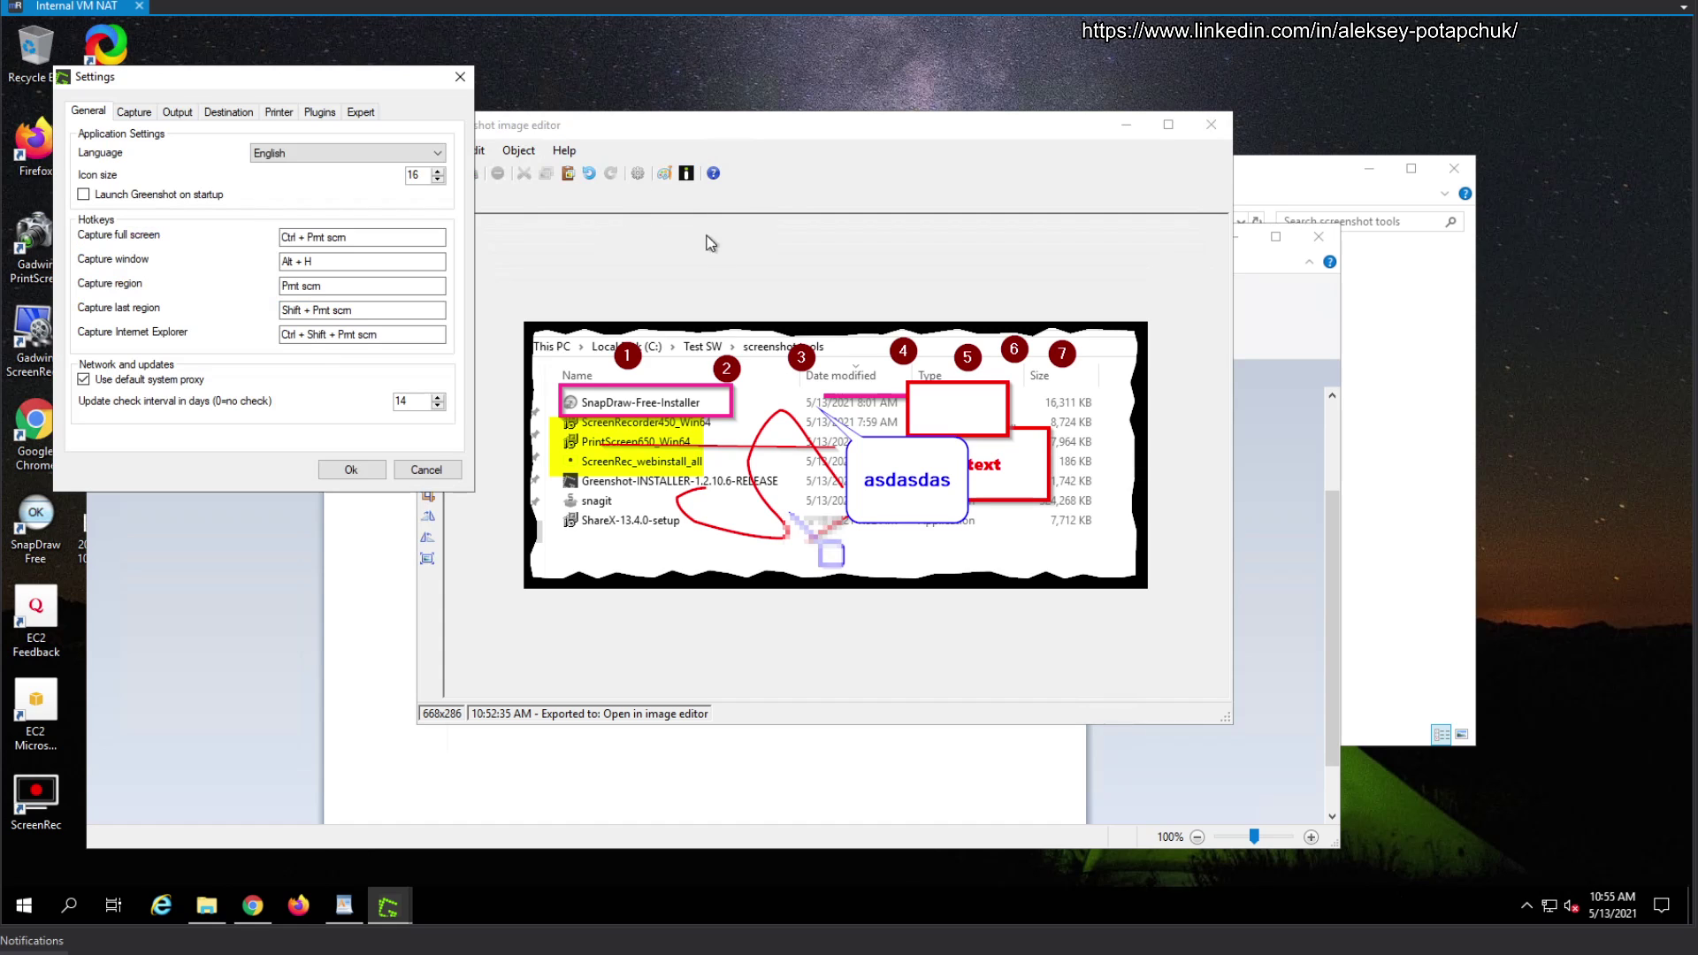
{"action": "left_click", "coordinate": [460, 77]}
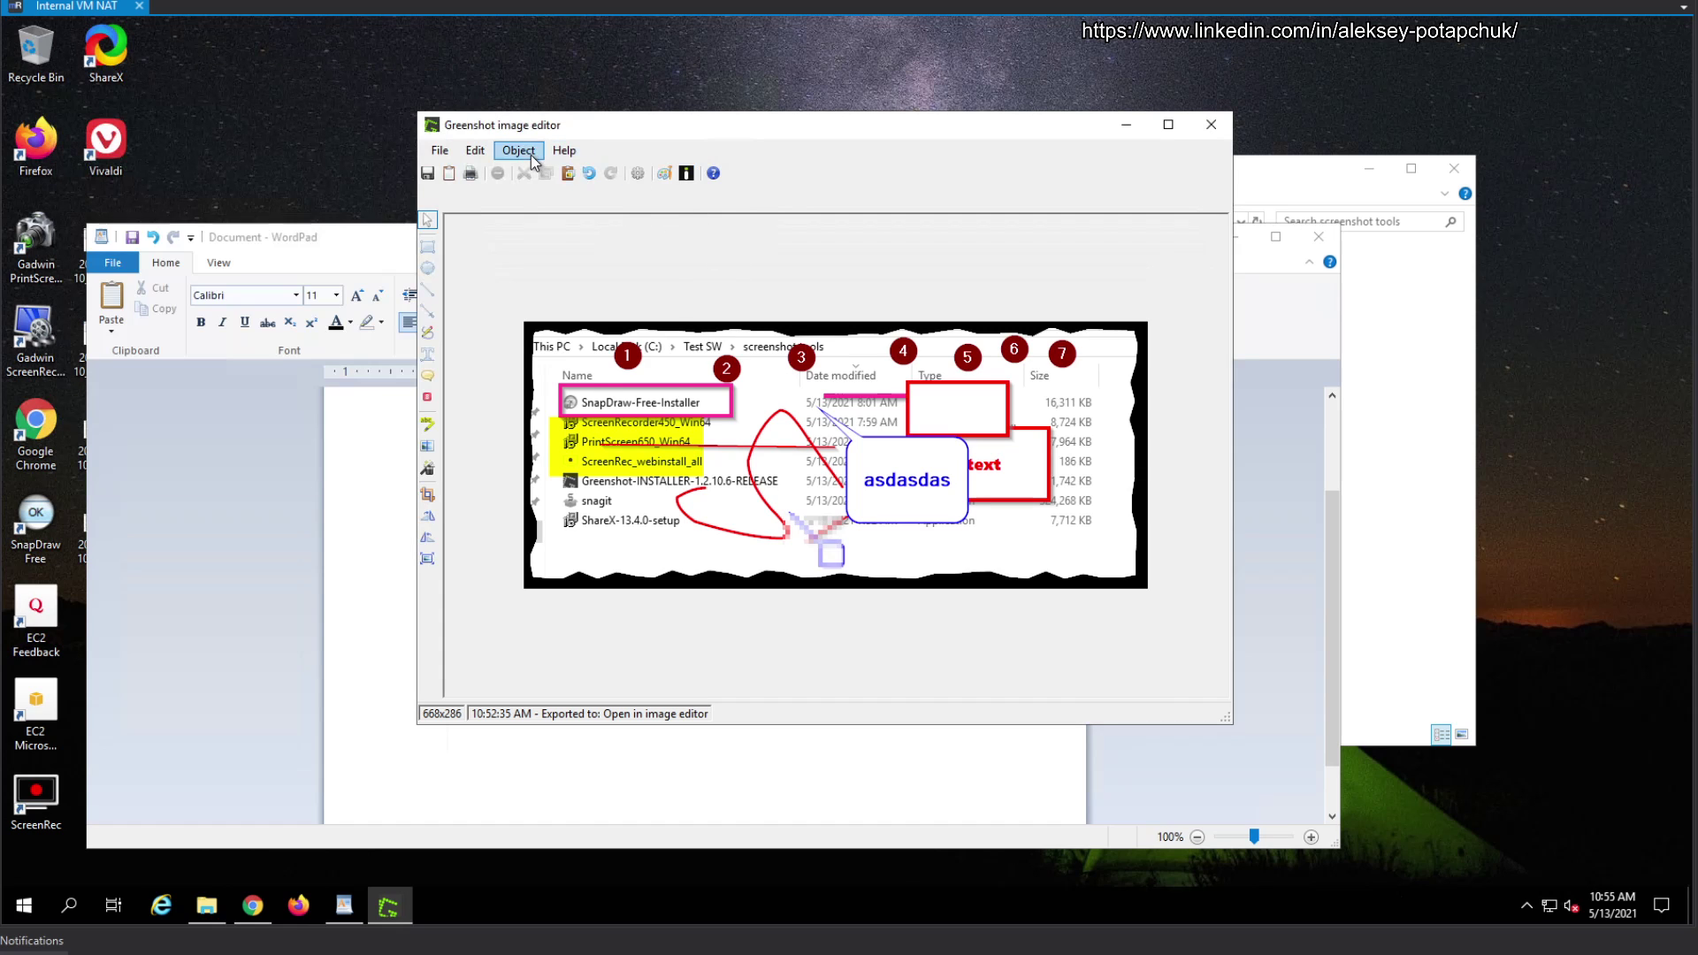
{"action": "left_click", "coordinate": [520, 151]}
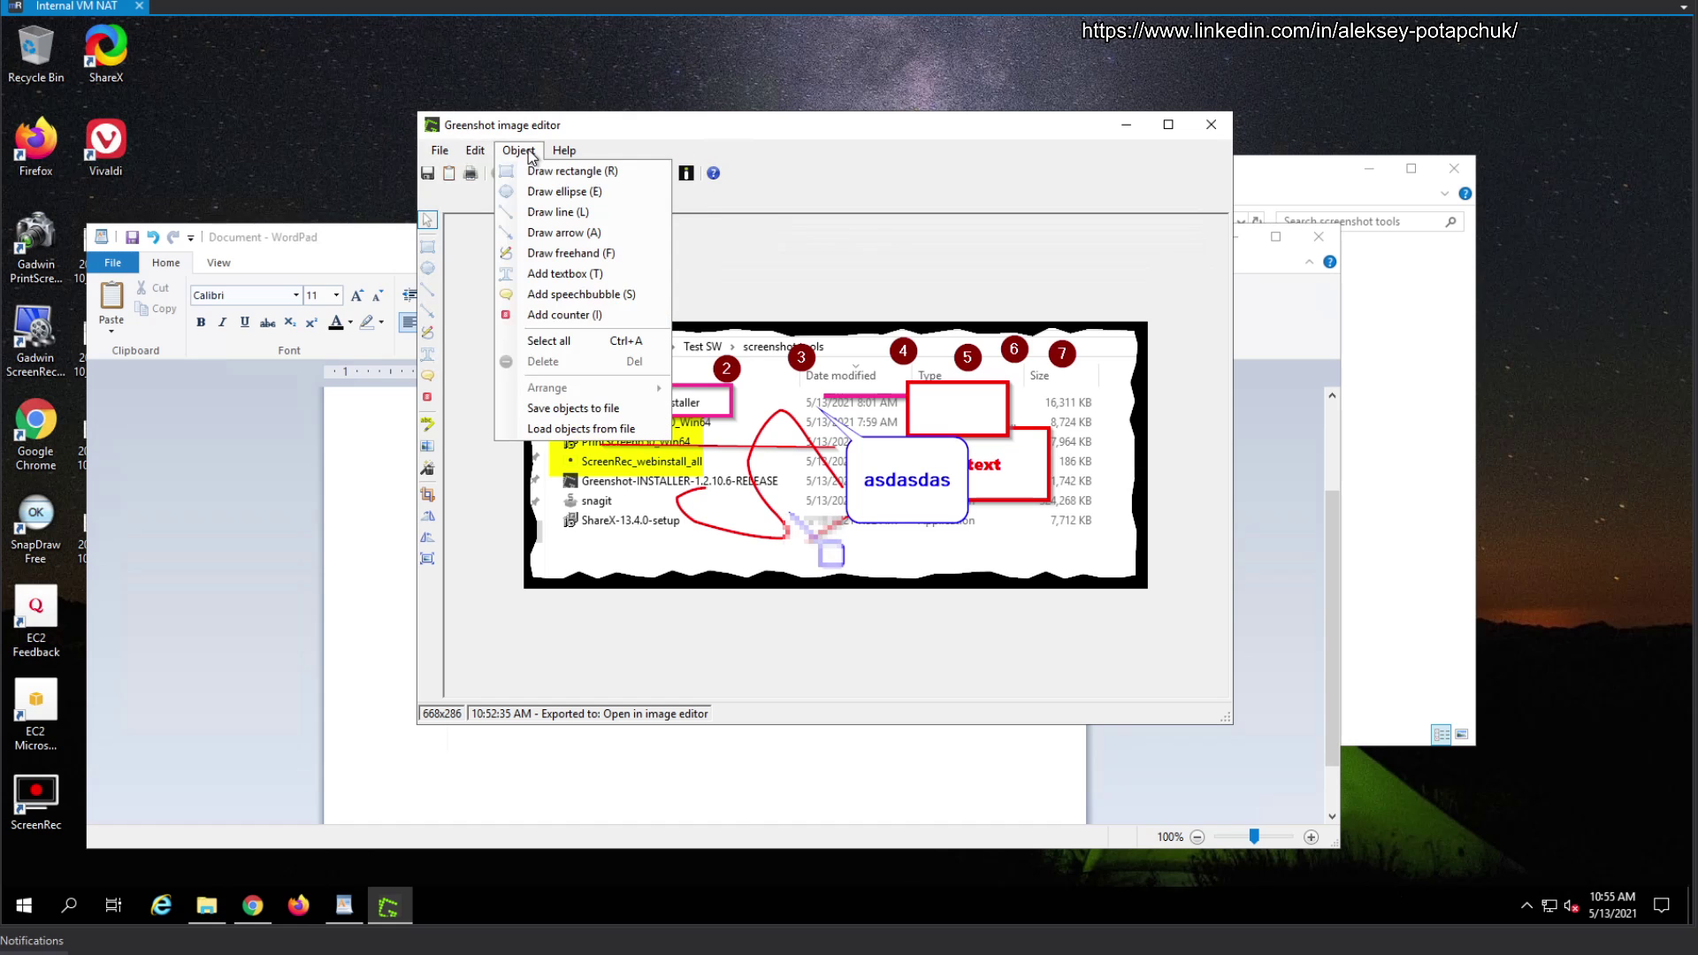
{"action": "mouse_move", "coordinate": [451, 156]}
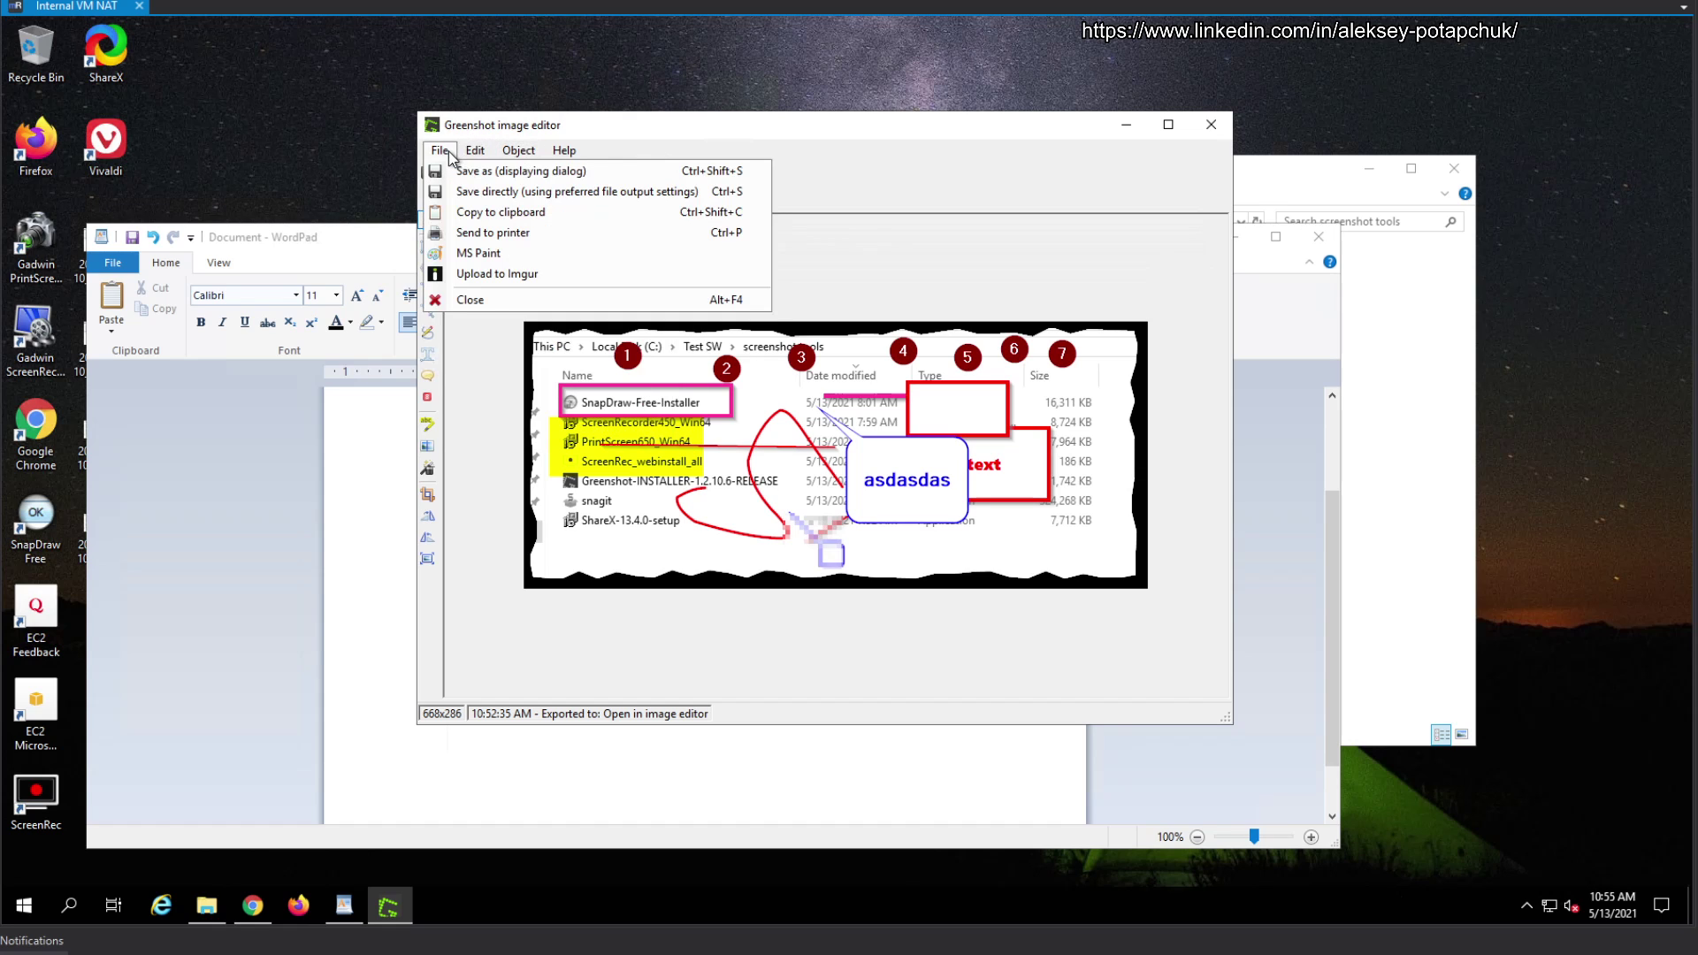
{"action": "left_click", "coordinate": [844, 249]}
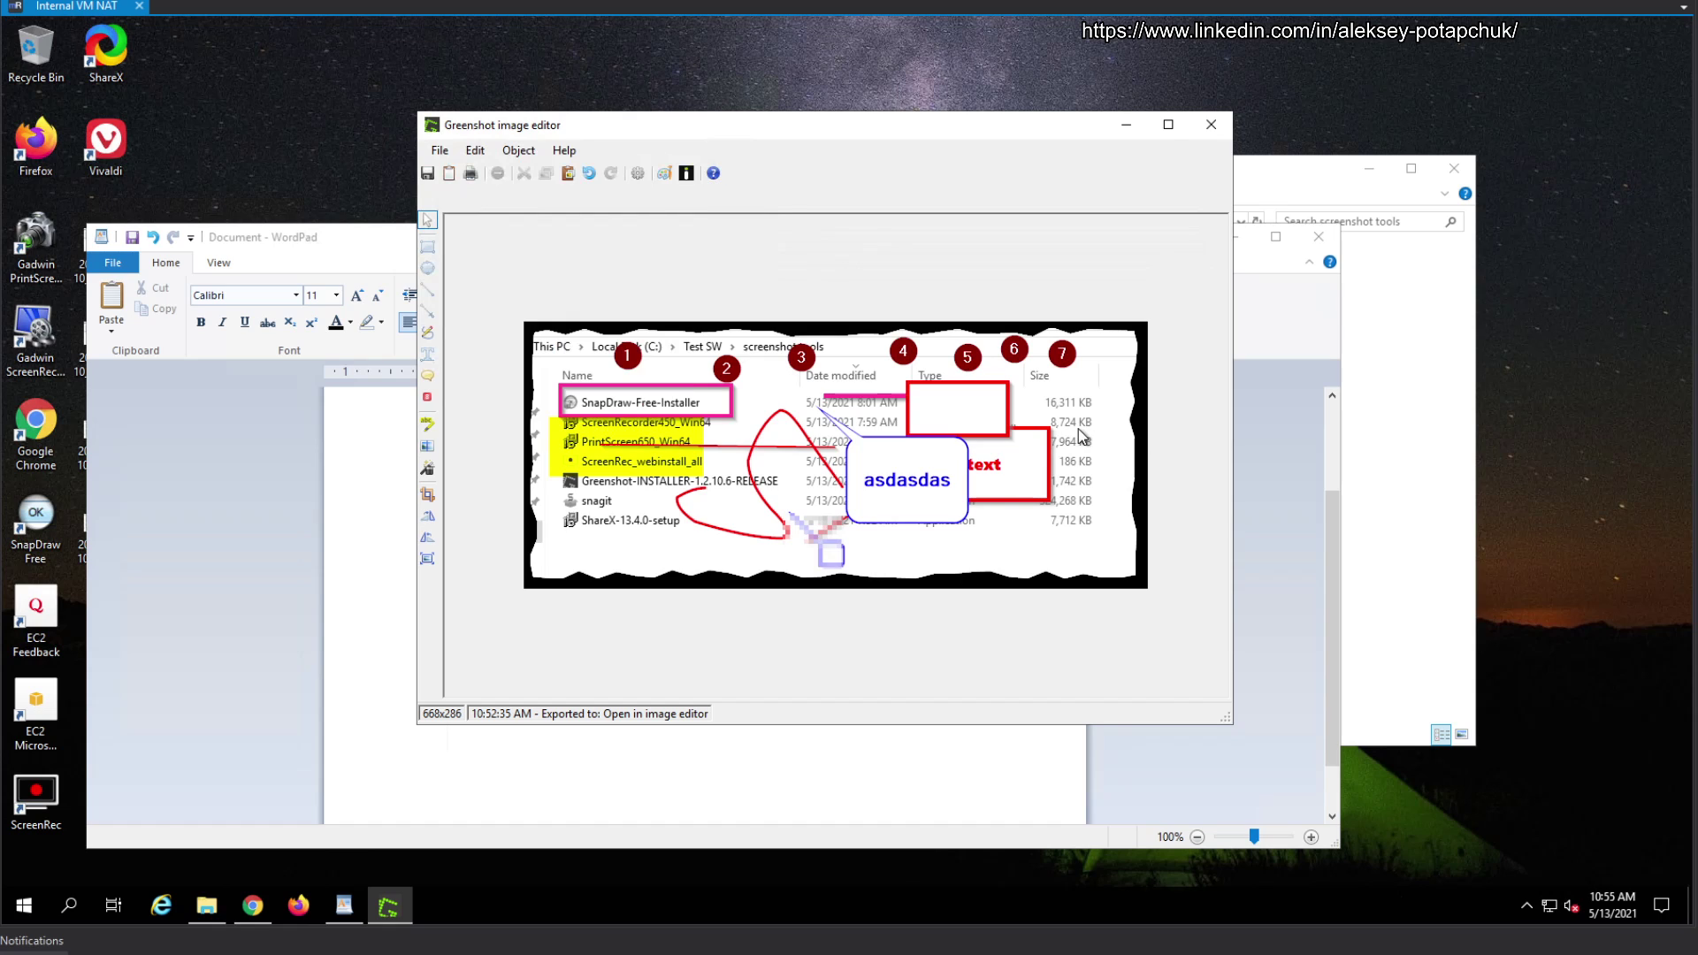
Save the annotated image to the Desktop as PNG and copy it to the clipboard.
{"action": "left_click", "coordinate": [429, 174]}
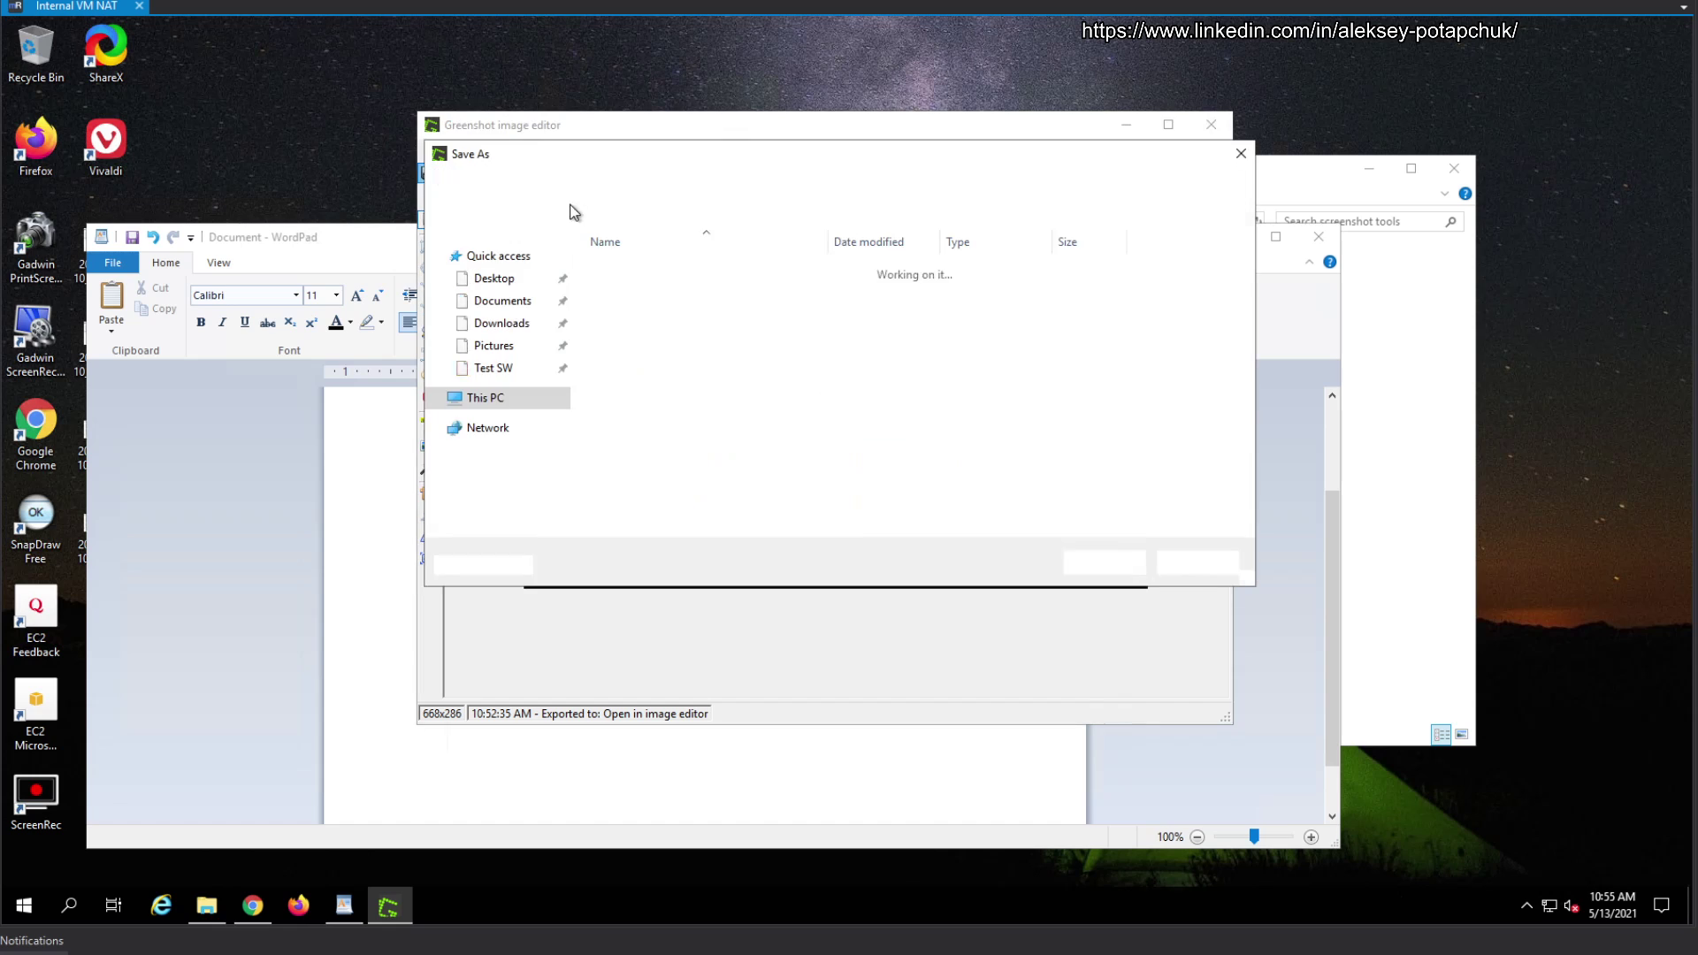
{"action": "left_click", "coordinate": [1099, 564]}
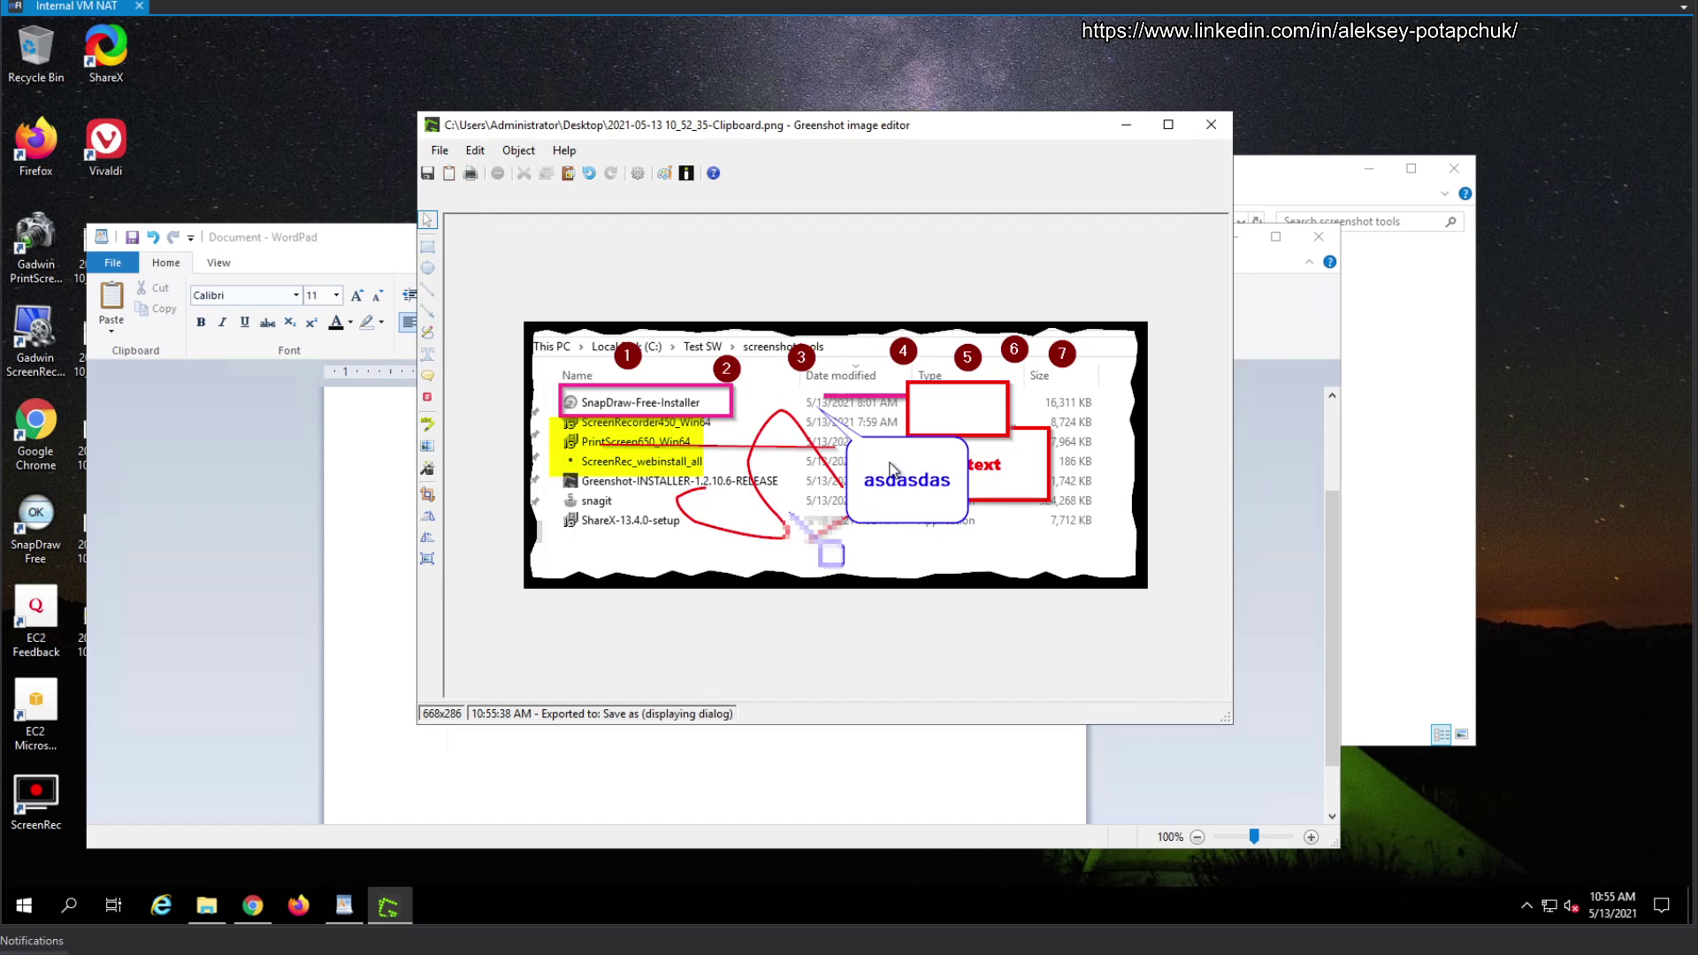
{"action": "left_click", "coordinate": [450, 177]}
Paste the annotated capture into the WordPad document below the earlier screenshot.
{"action": "left_click", "coordinate": [752, 773]}
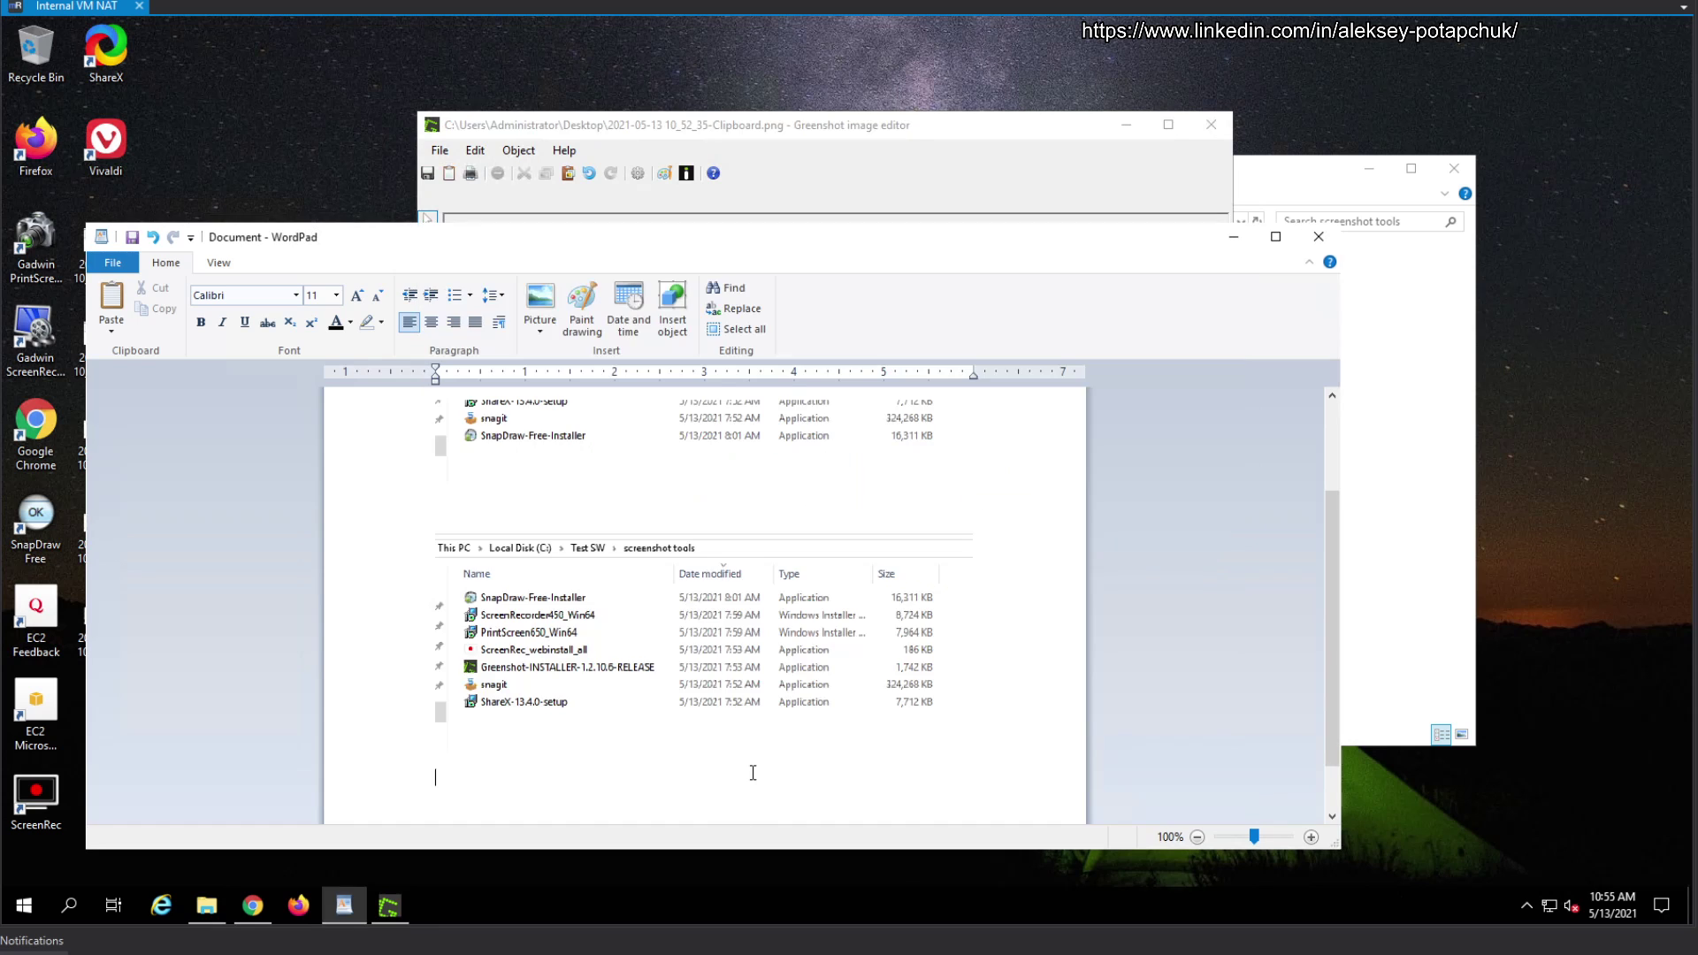
{"action": "key", "text": "ctrl+v"}
{"action": "scroll", "coordinate": [929, 656], "scroll_direction": "down", "scroll_amount": 2}
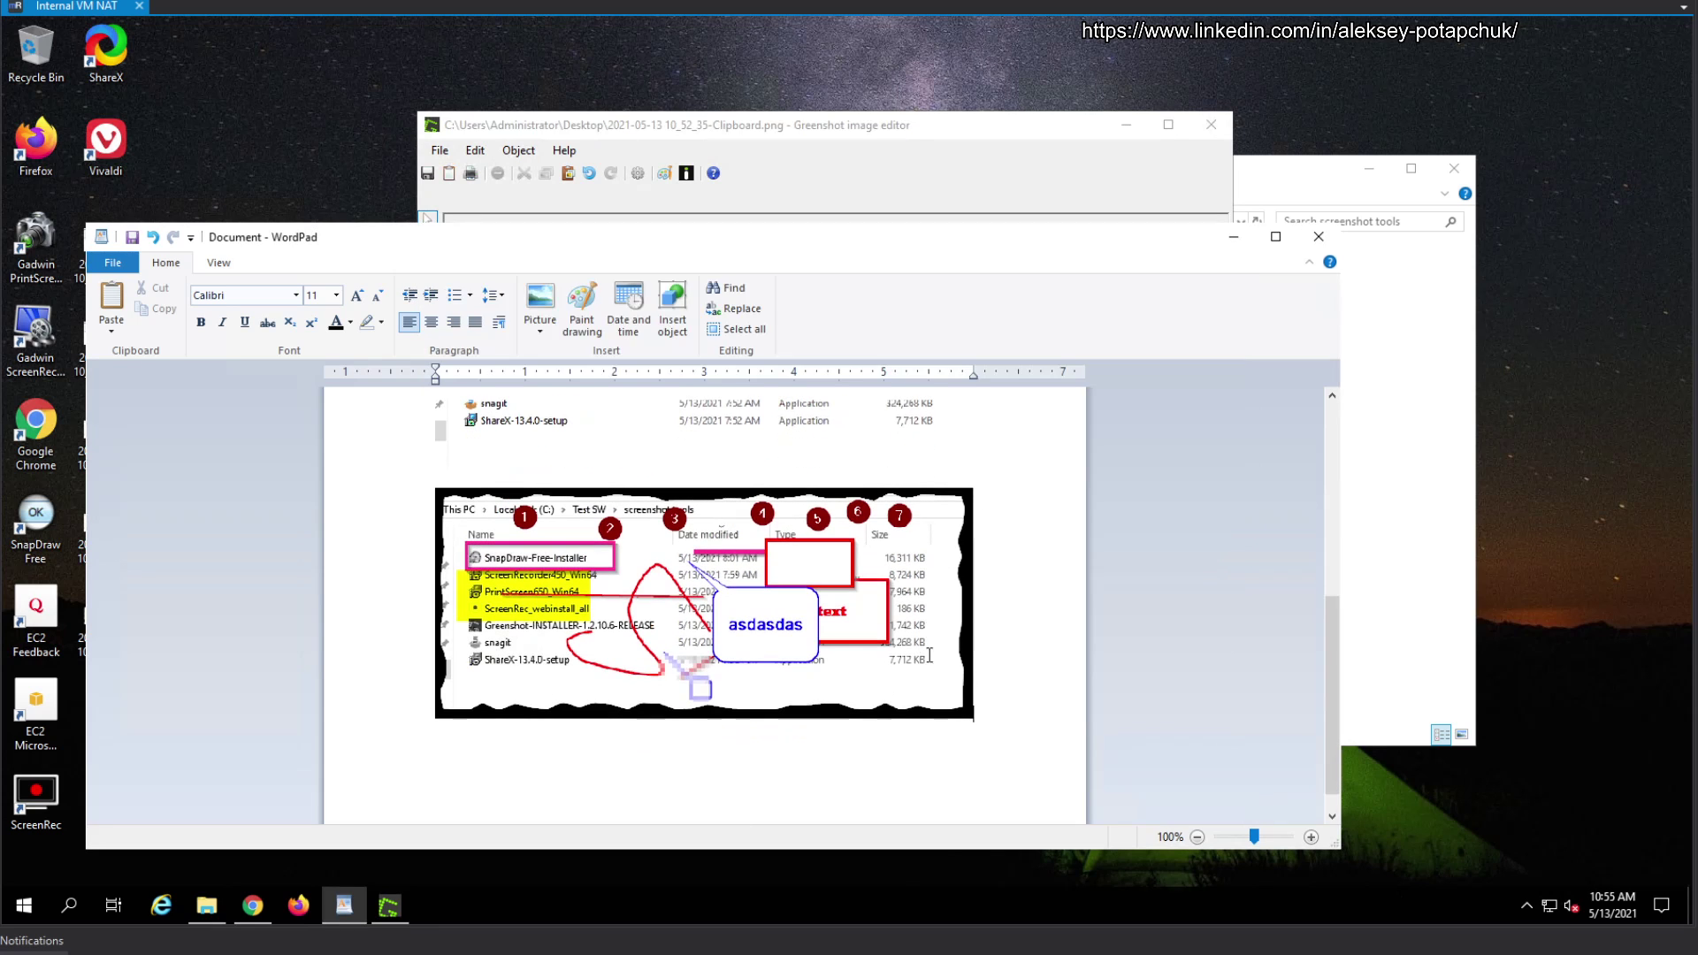
{"action": "scroll", "coordinate": [902, 722], "scroll_direction": "up", "scroll_amount": 5}
{"action": "scroll", "coordinate": [1013, 649], "scroll_direction": "down", "scroll_amount": 6}
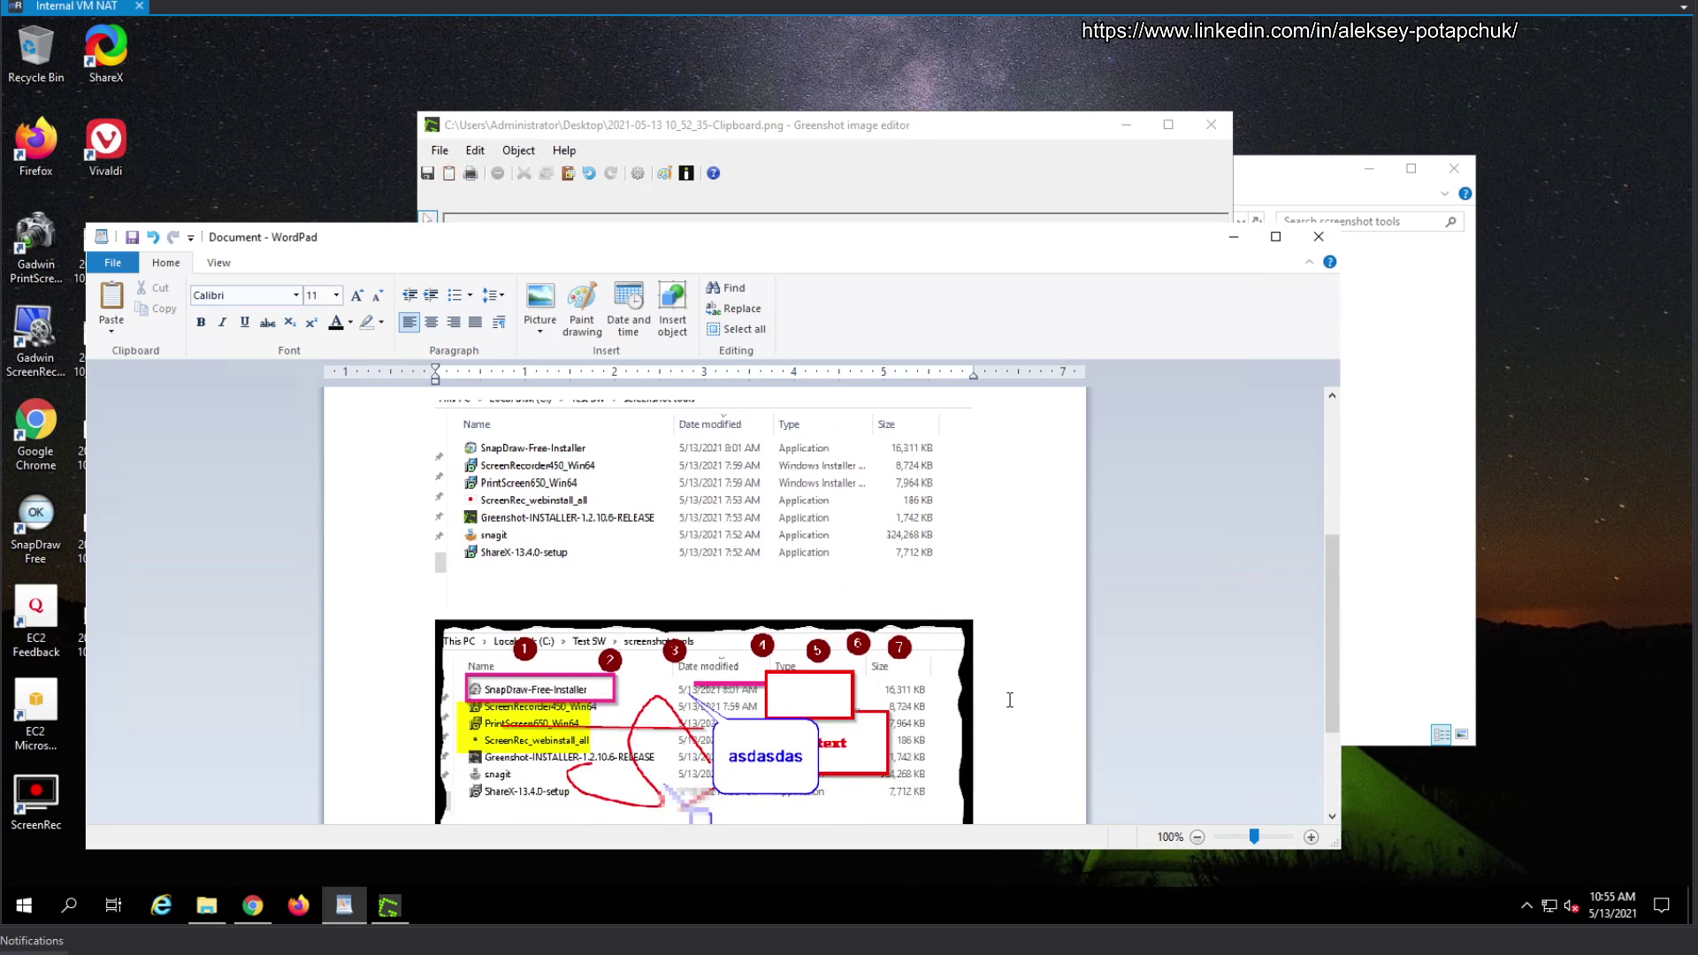
{"action": "left_click", "coordinate": [943, 131]}
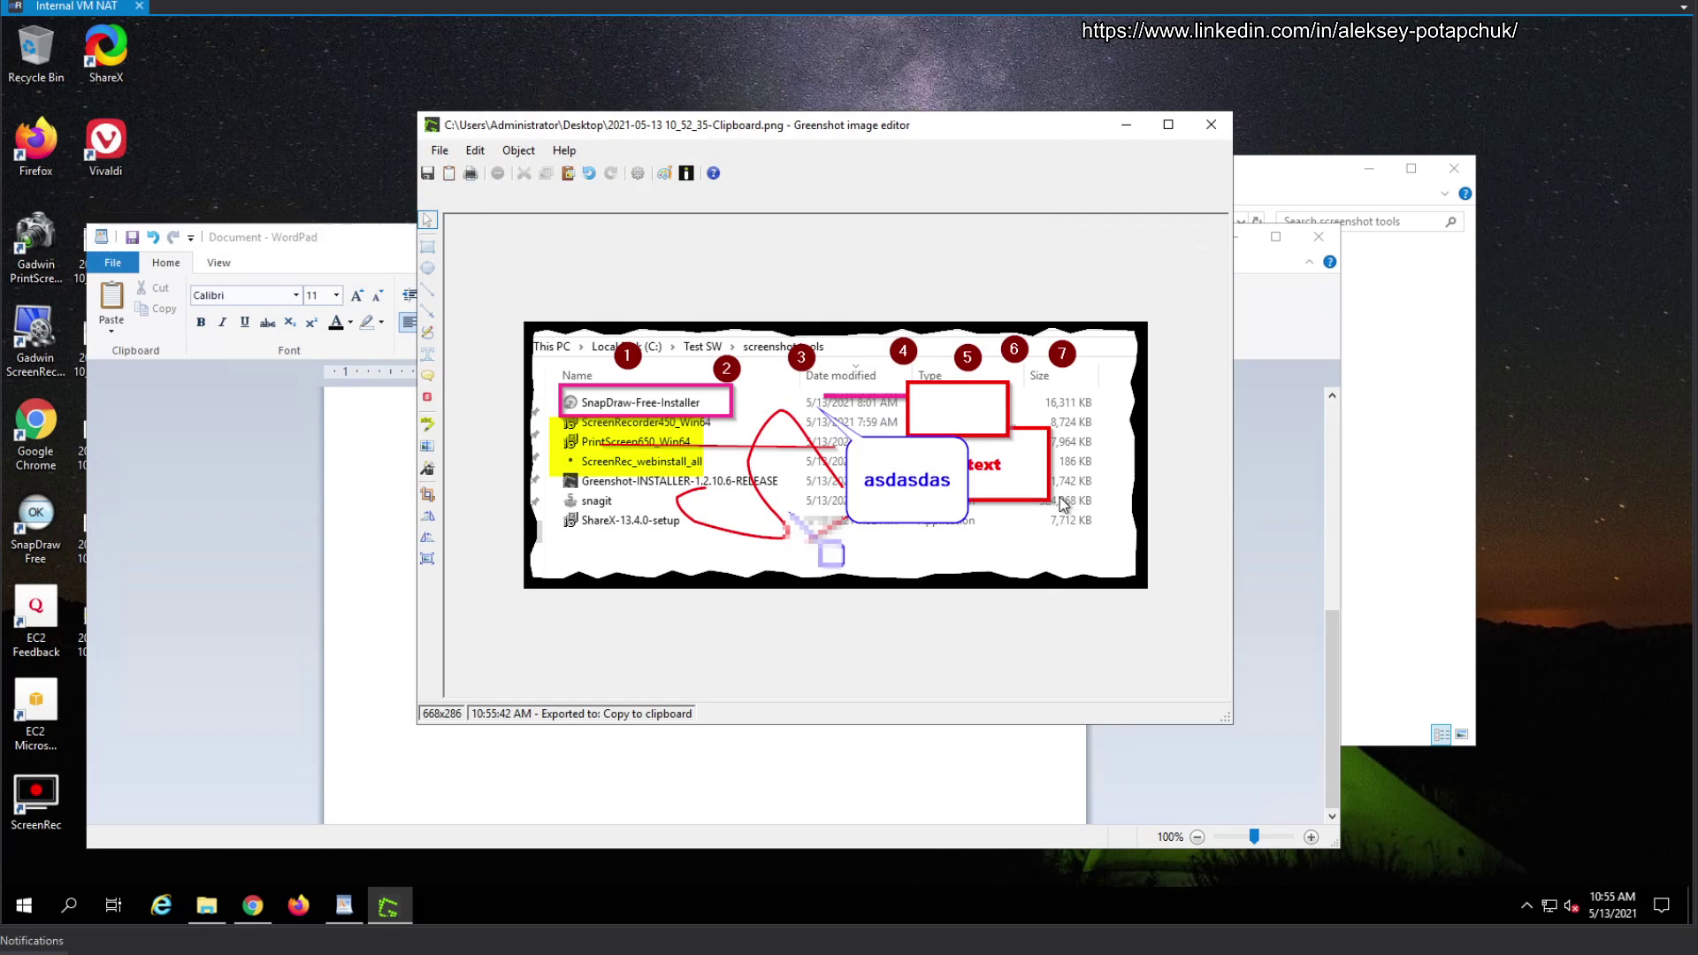
Close the Greenshot image editor, leaving WordPad showing the torn-edge annotated capture.
{"action": "left_click", "coordinate": [1525, 907]}
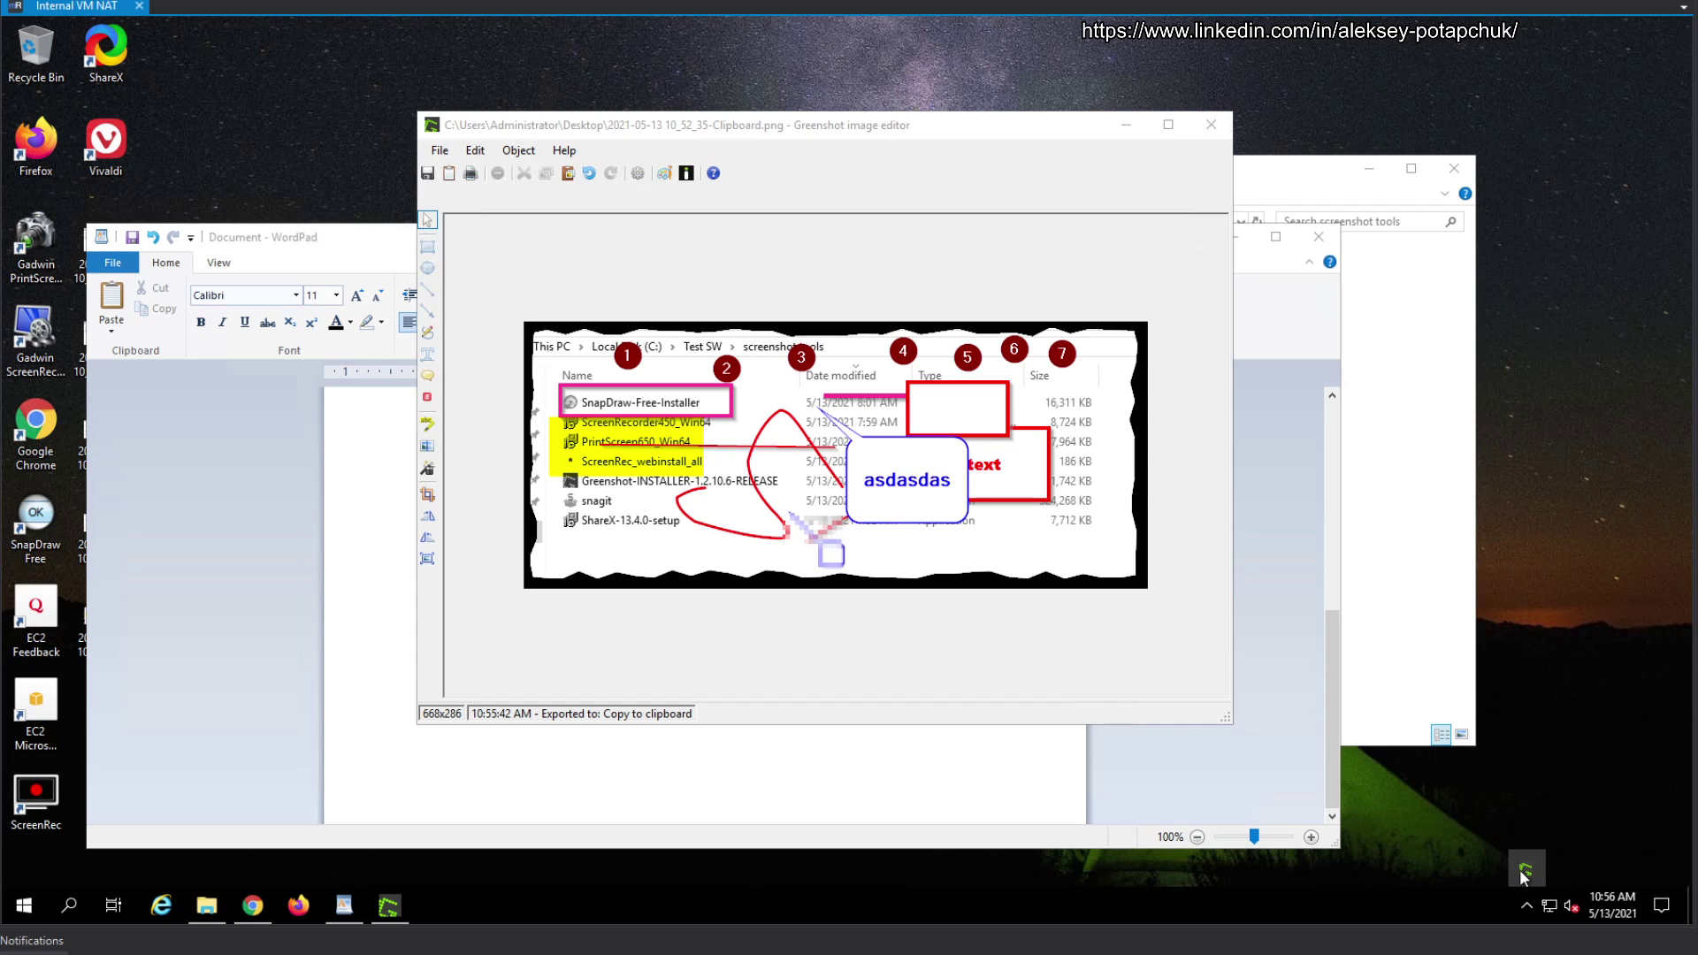
{"action": "left_click", "coordinate": [1211, 124]}
Add 'Open in image editor' as a capture destination in Greenshot's settings and save them.
{"action": "left_click", "coordinate": [1527, 904]}
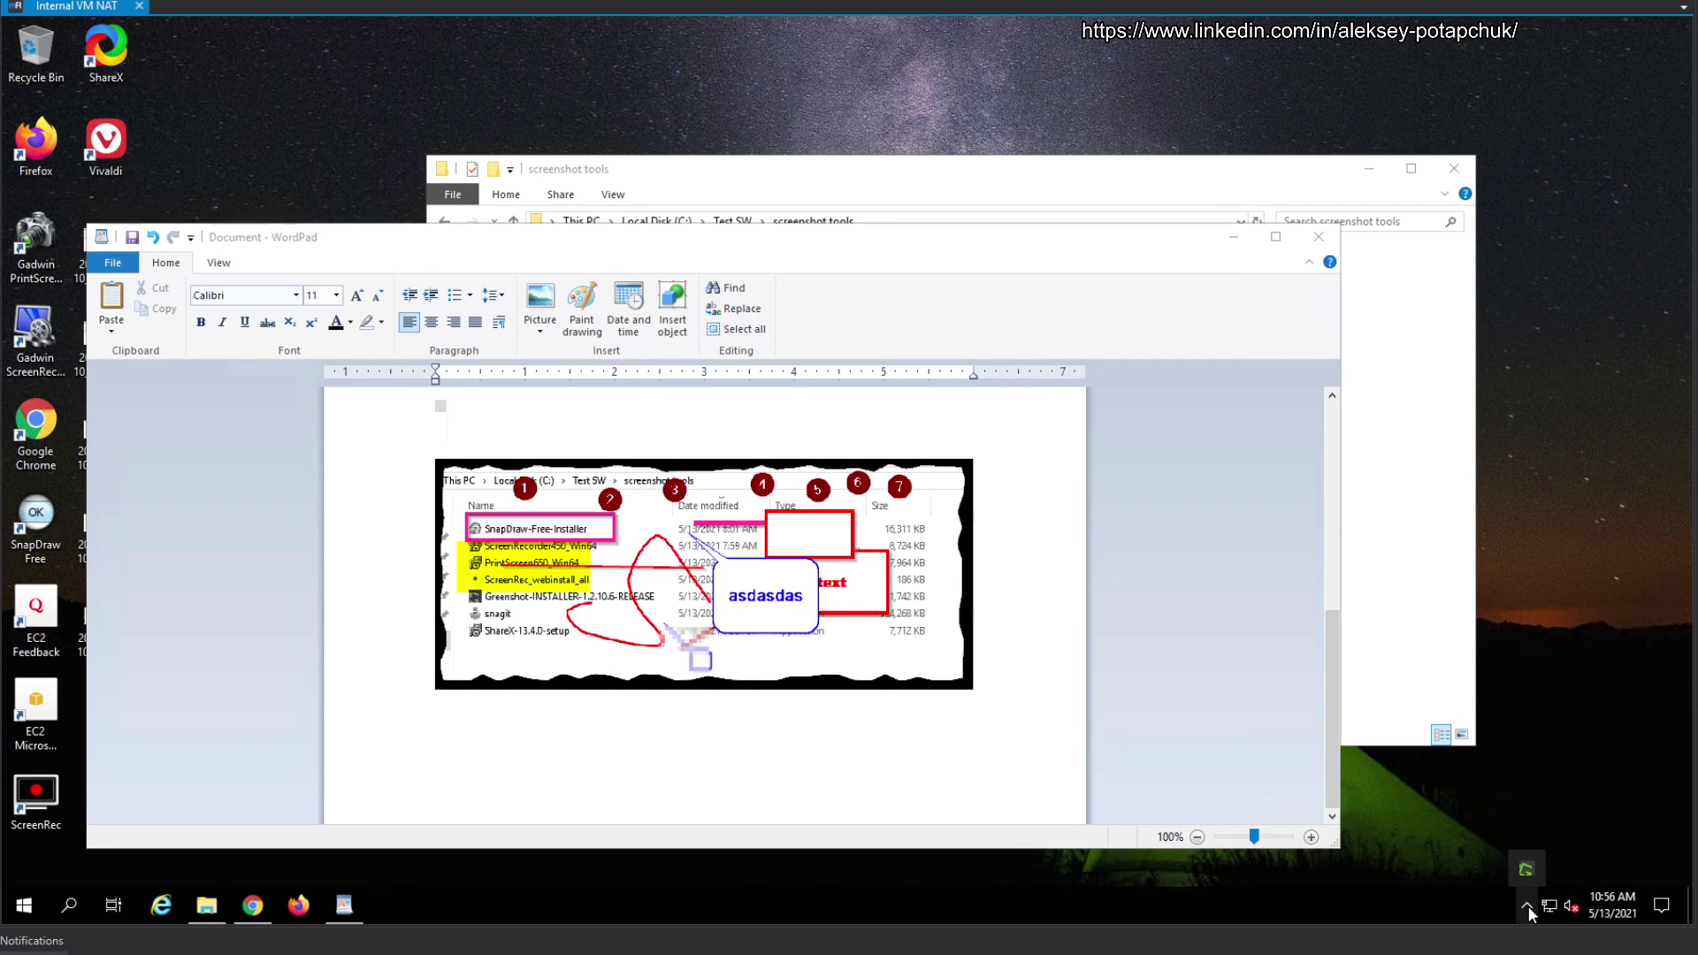
{"action": "right_click", "coordinate": [1529, 871]}
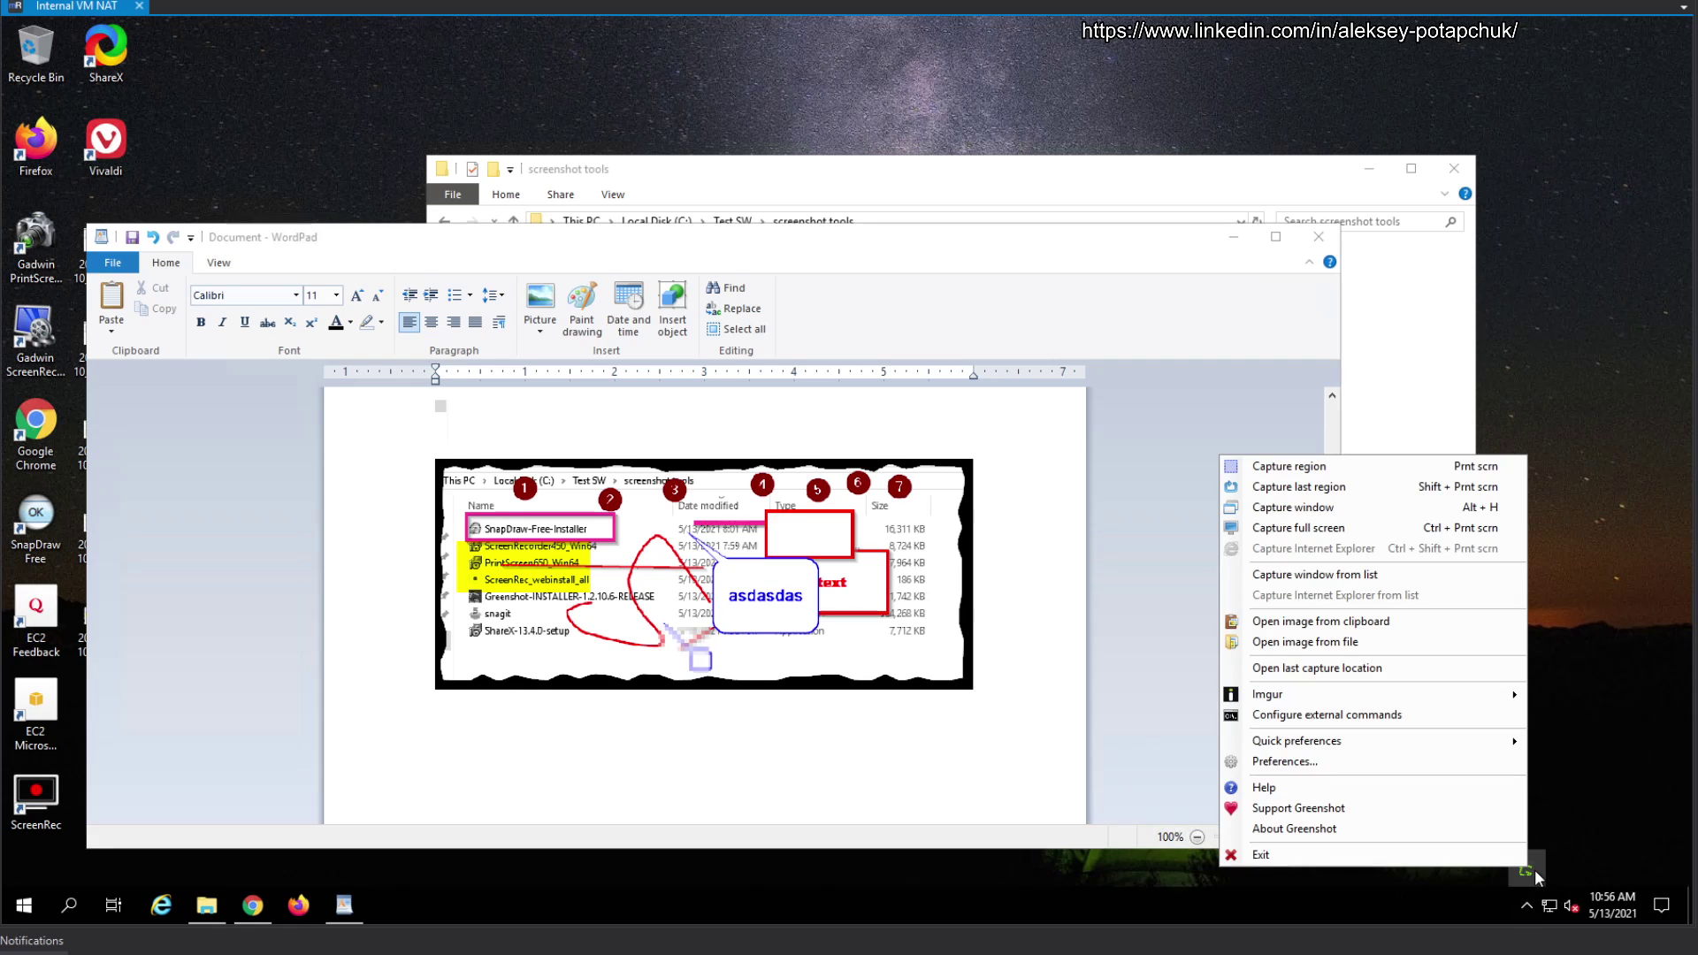
{"action": "left_click", "coordinate": [1324, 762]}
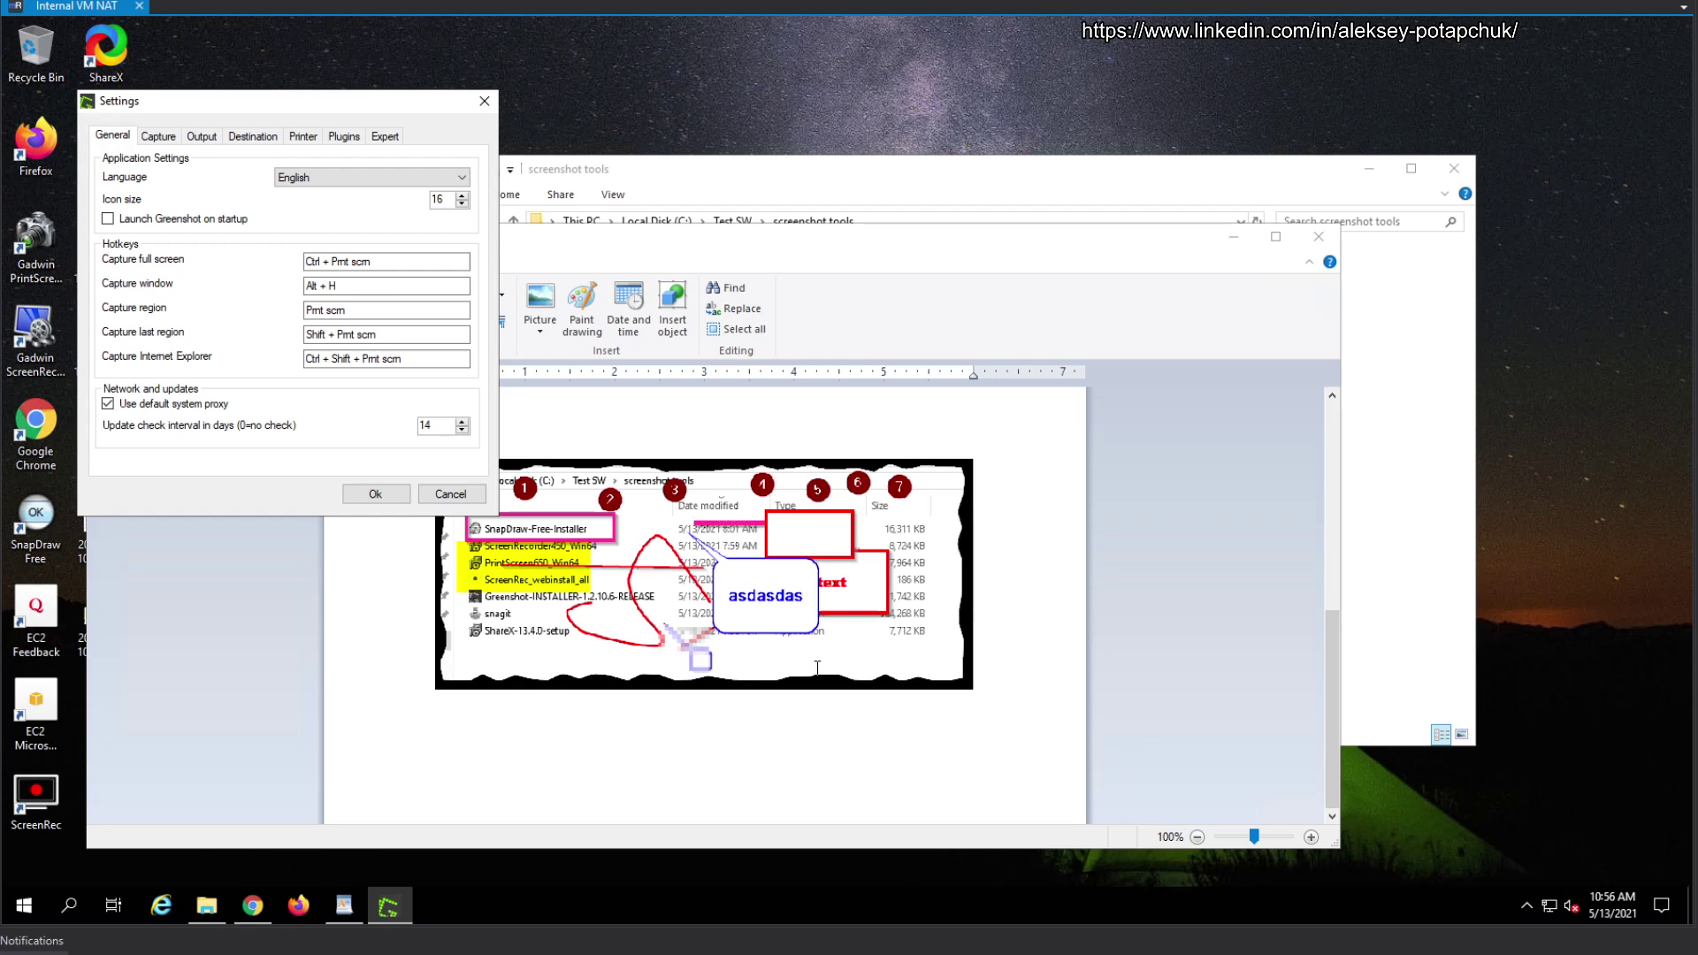
{"action": "left_click", "coordinate": [302, 136]}
{"action": "left_click", "coordinate": [270, 137]}
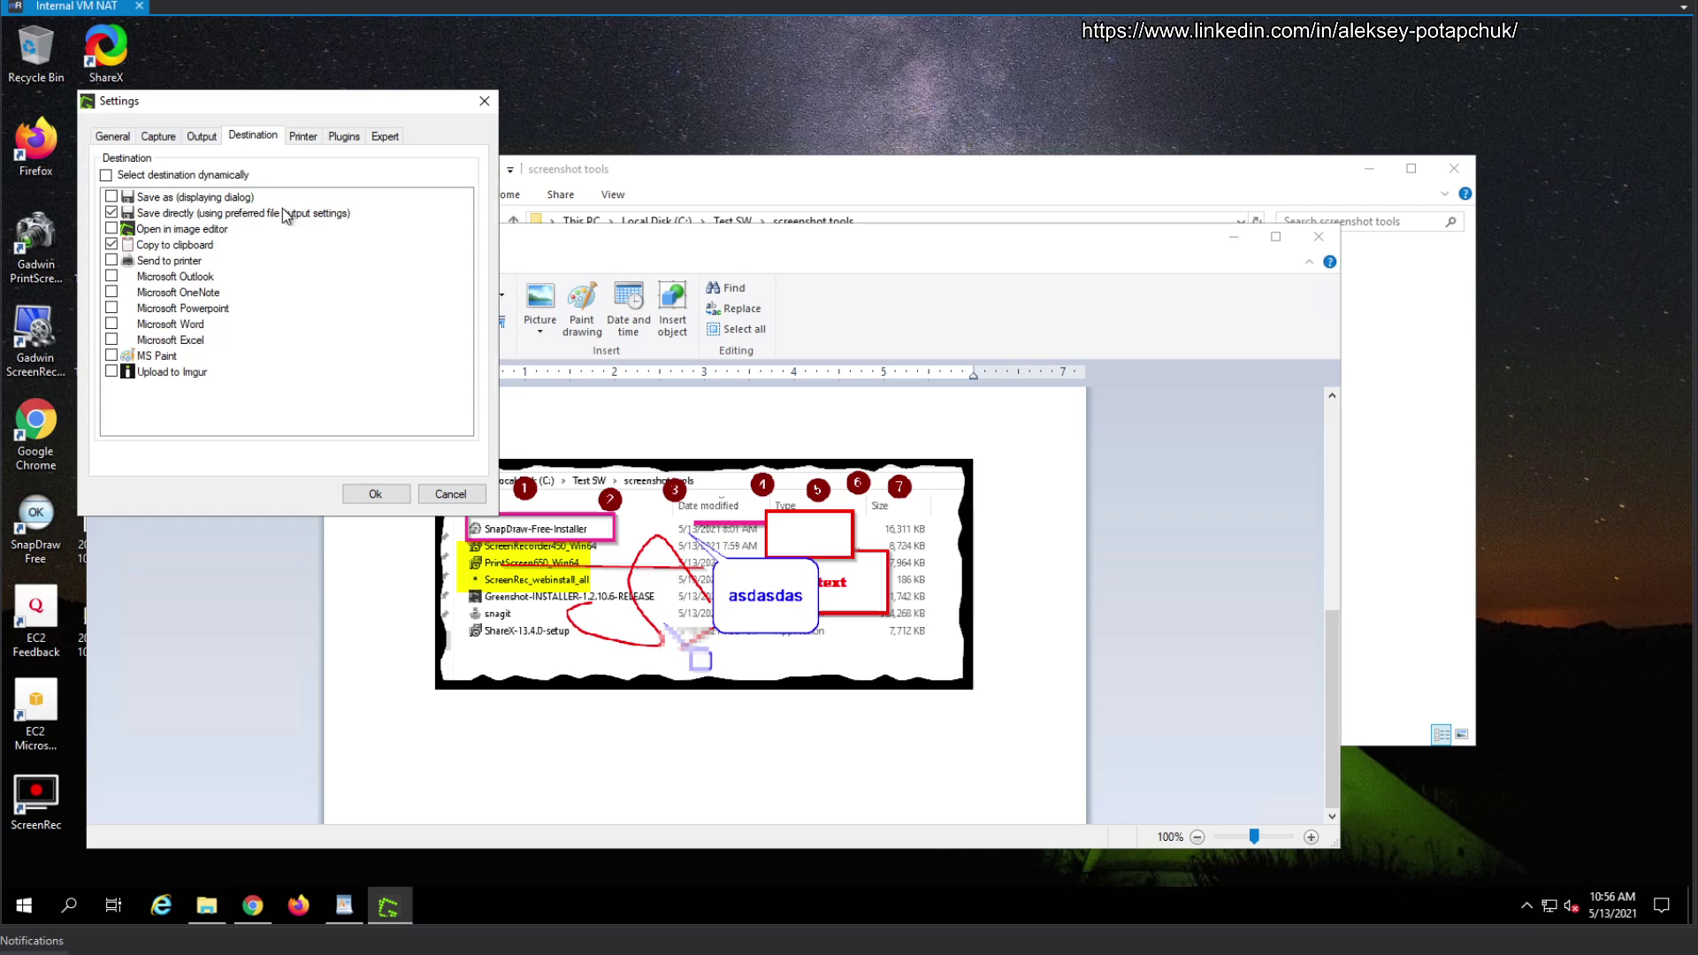
{"action": "left_click", "coordinate": [112, 229]}
{"action": "left_click", "coordinate": [377, 494]}
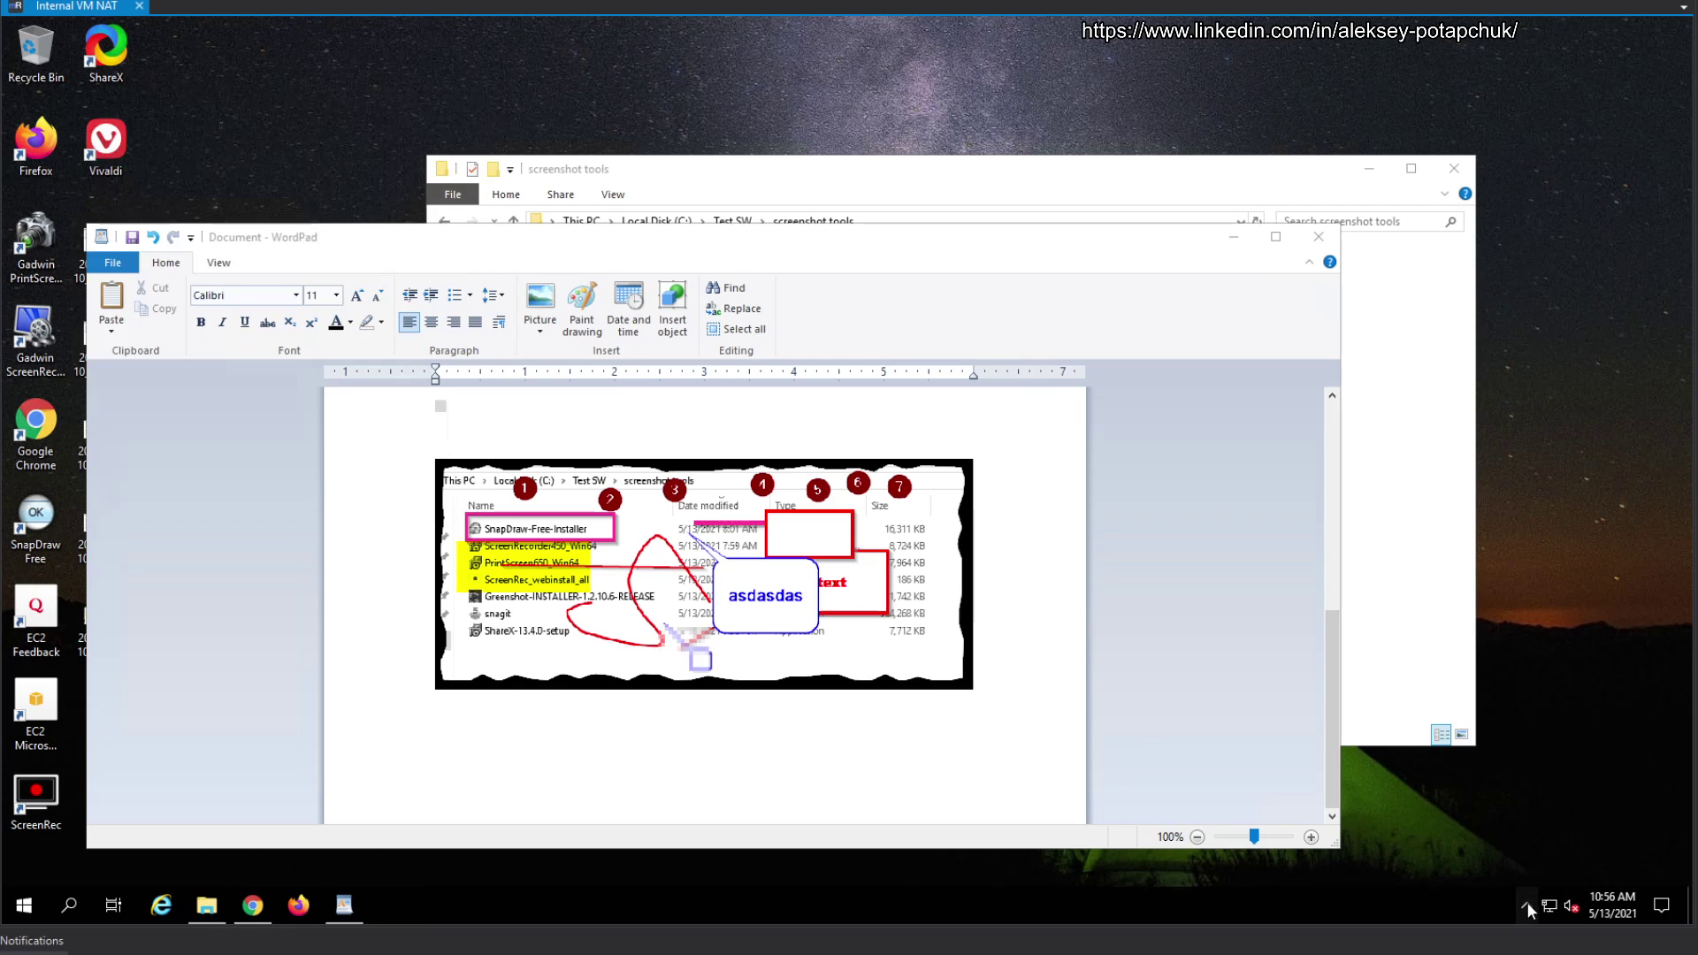
Capture a region around the WordPad ruler from the Greenshot tray menu, then minimize its editor.
{"action": "left_click", "coordinate": [1527, 904]}
{"action": "right_click", "coordinate": [1526, 870]}
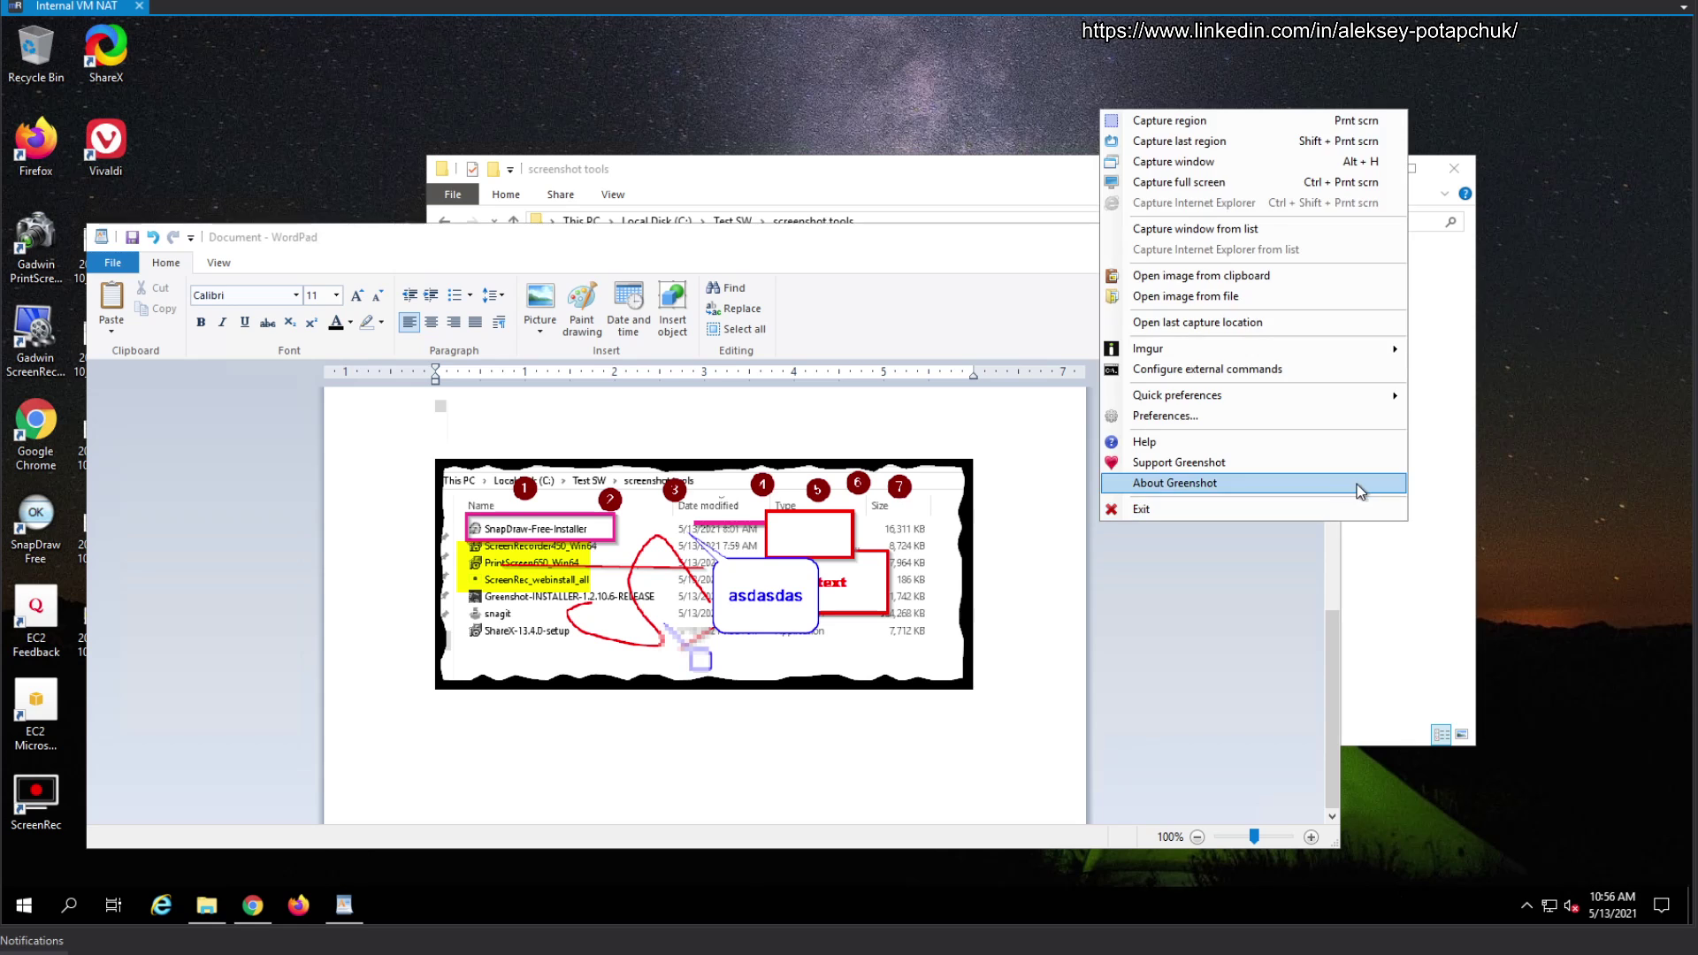
{"action": "left_click", "coordinate": [1225, 130]}
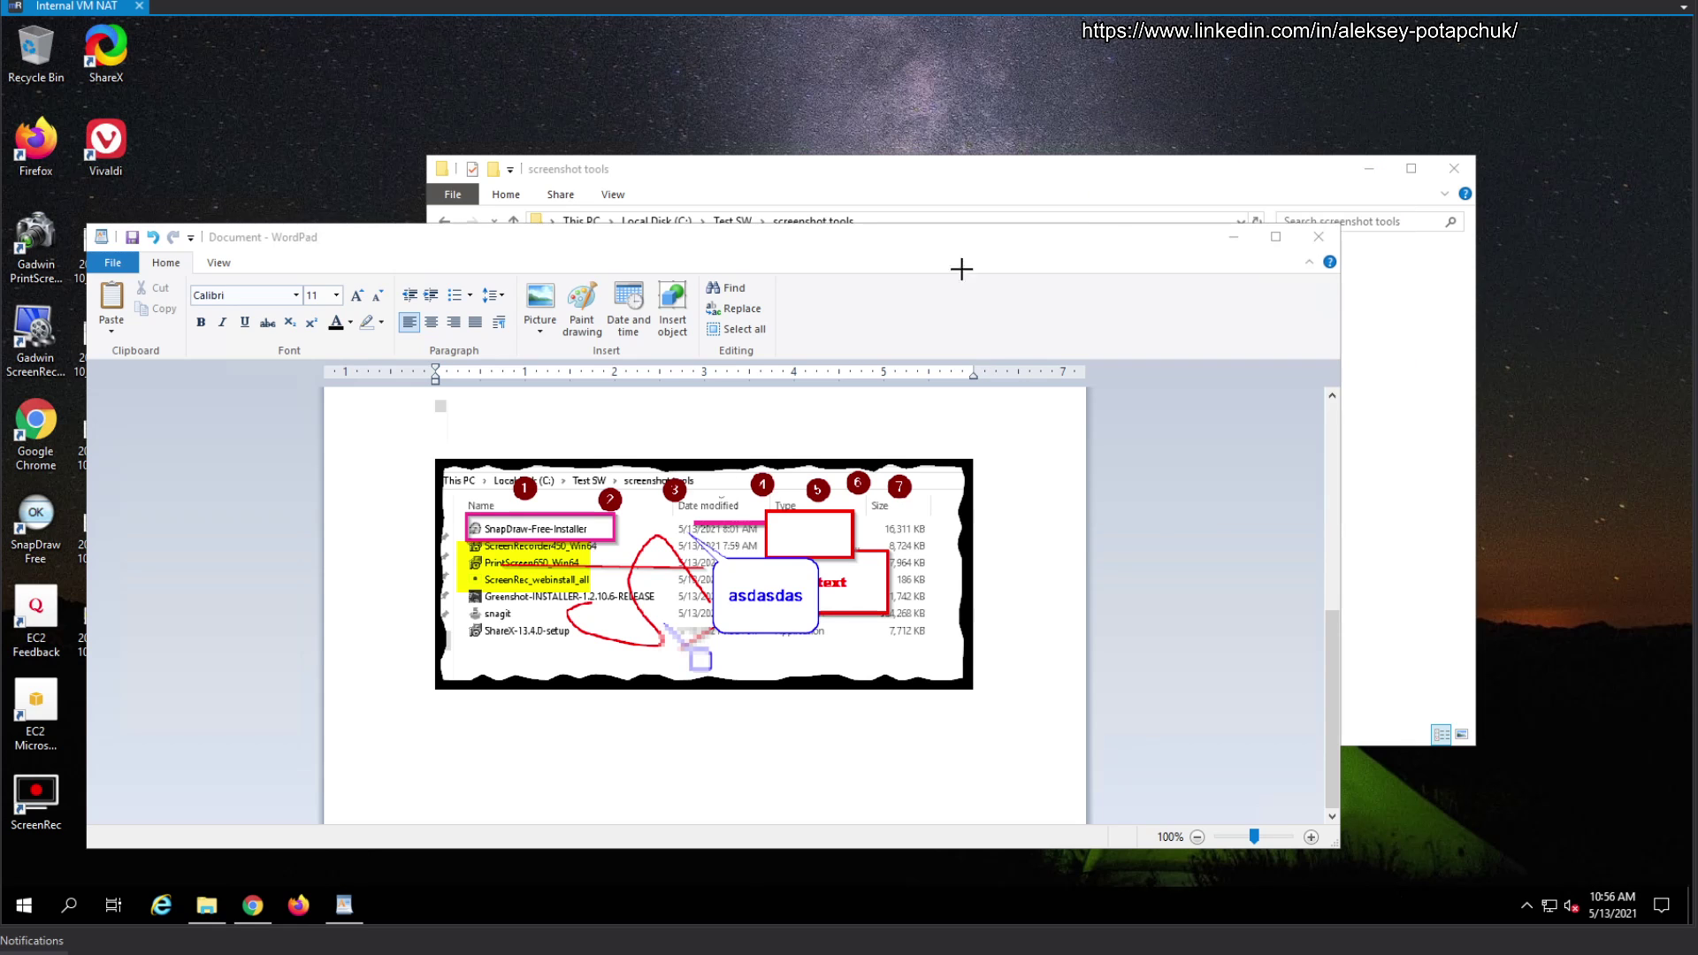
{"action": "left_click_drag", "start_coordinate": [865, 230], "coordinate": [1263, 427]}
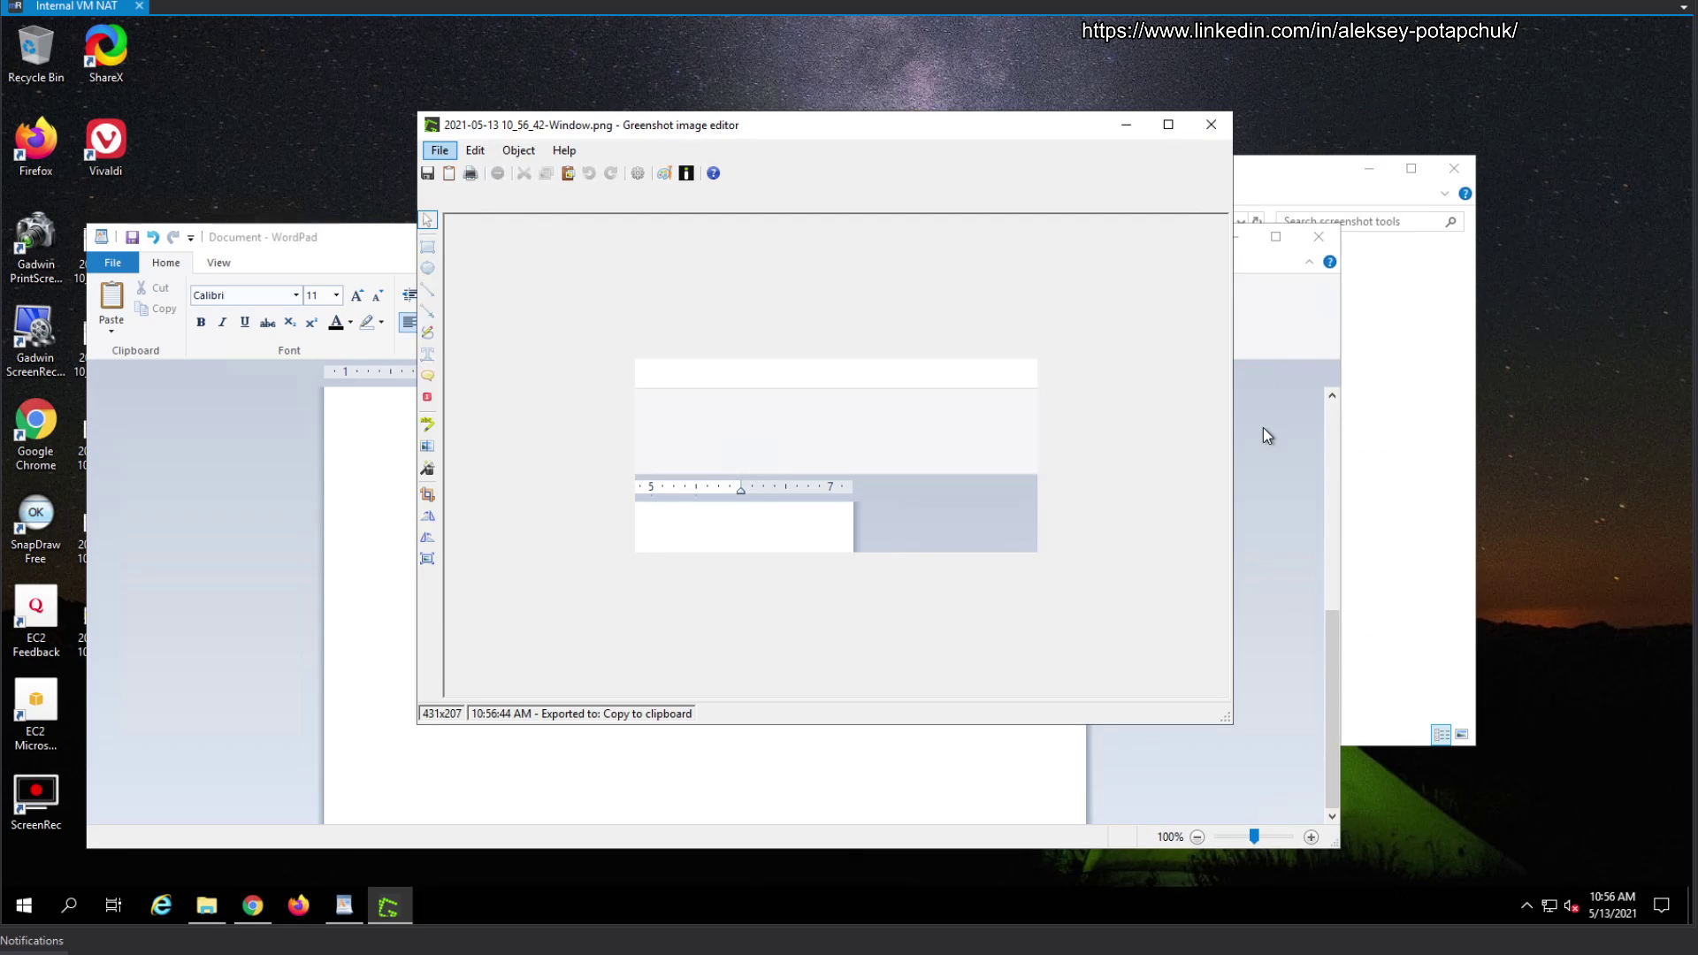
{"action": "left_click", "coordinate": [1127, 125]}
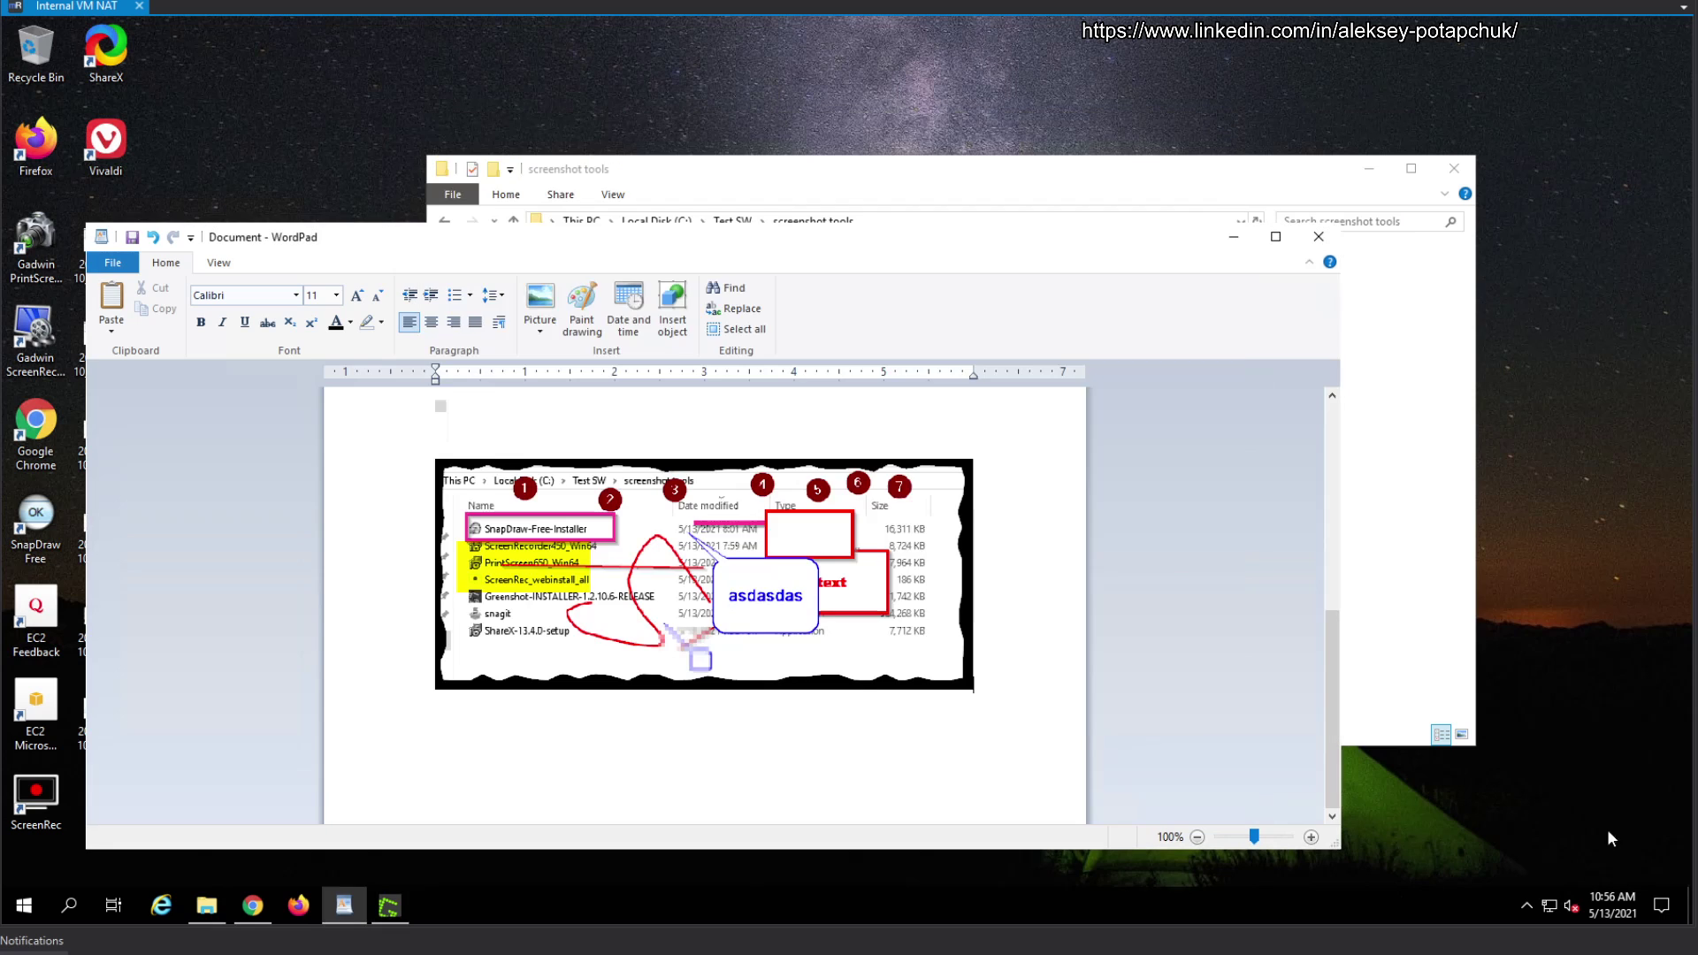
Capture a second region of the Explorer and WordPad toolbar, then bring the first capture's editor forward.
{"action": "left_click", "coordinate": [1529, 906]}
{"action": "right_click", "coordinate": [1526, 869]}
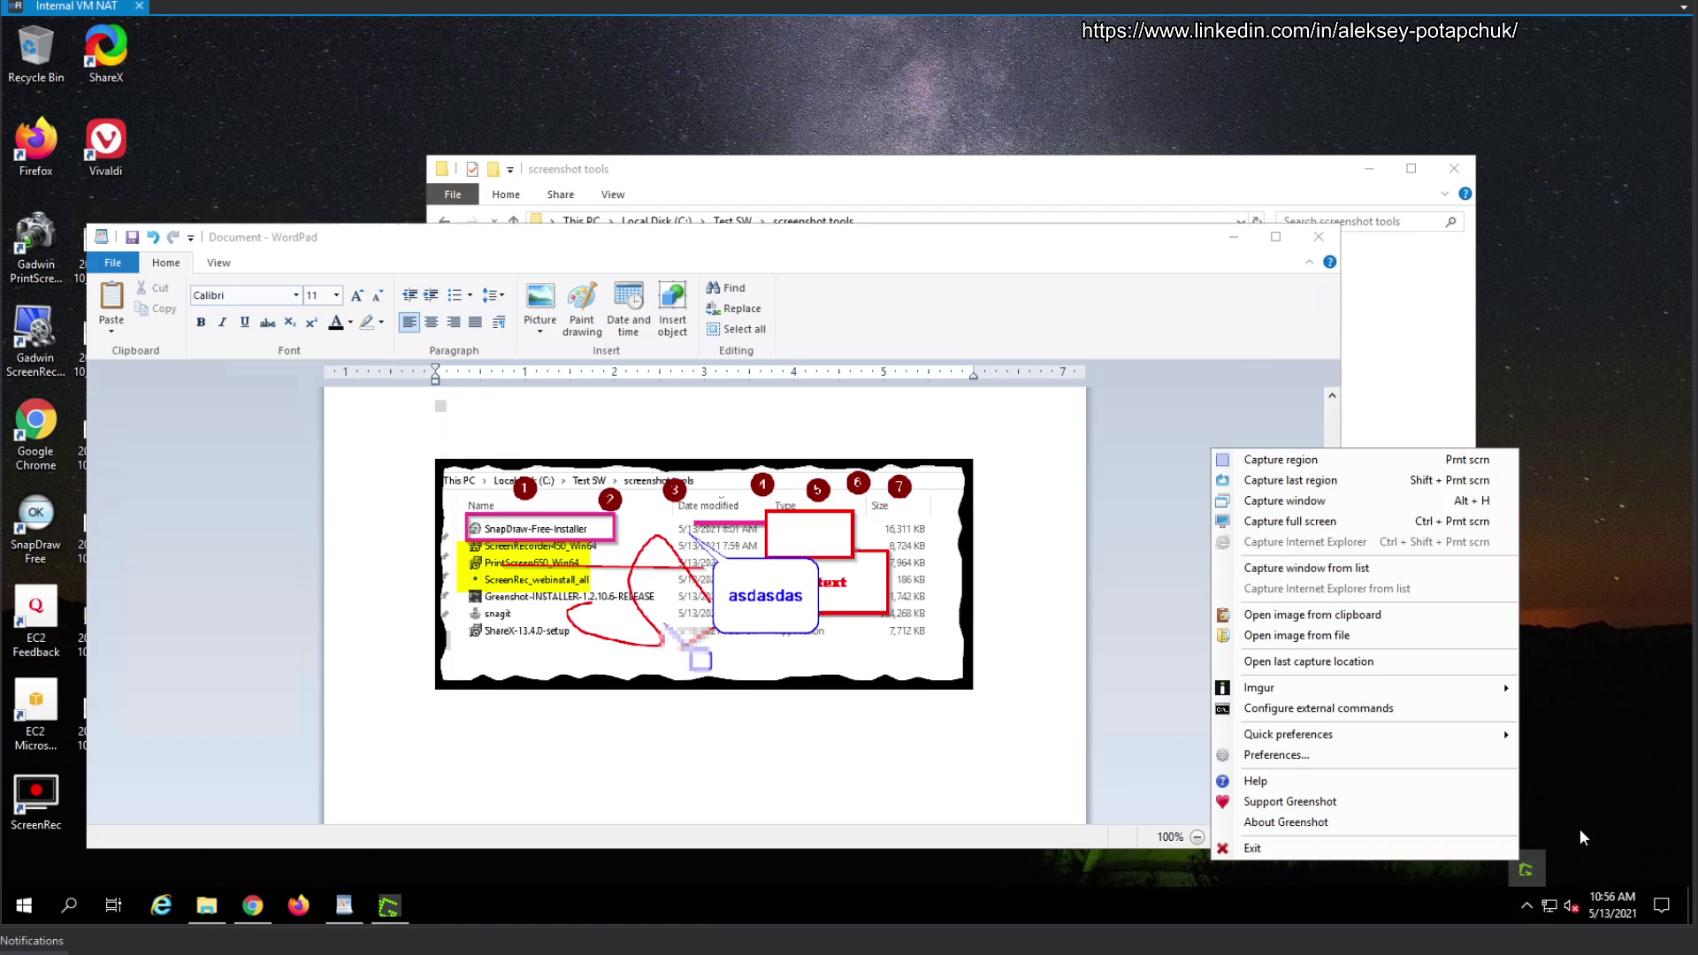
{"action": "left_click", "coordinate": [1353, 465]}
{"action": "left_click_drag", "start_coordinate": [386, 160], "coordinate": [752, 329]}
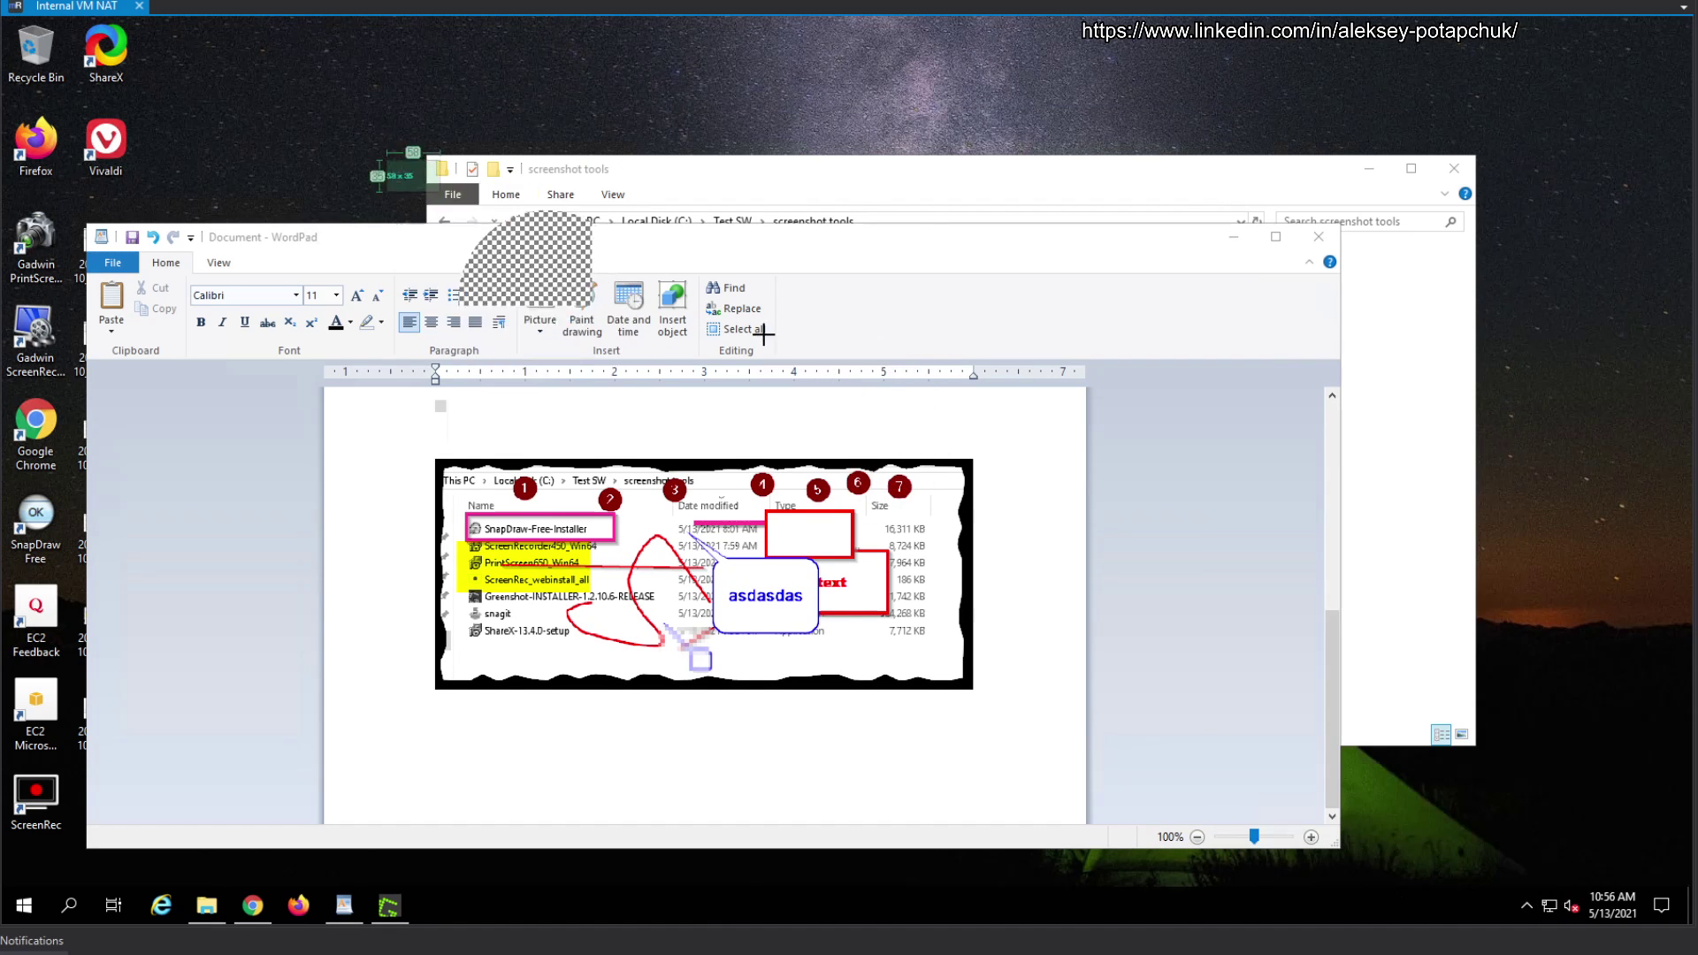
{"action": "mouse_move", "coordinate": [395, 906]}
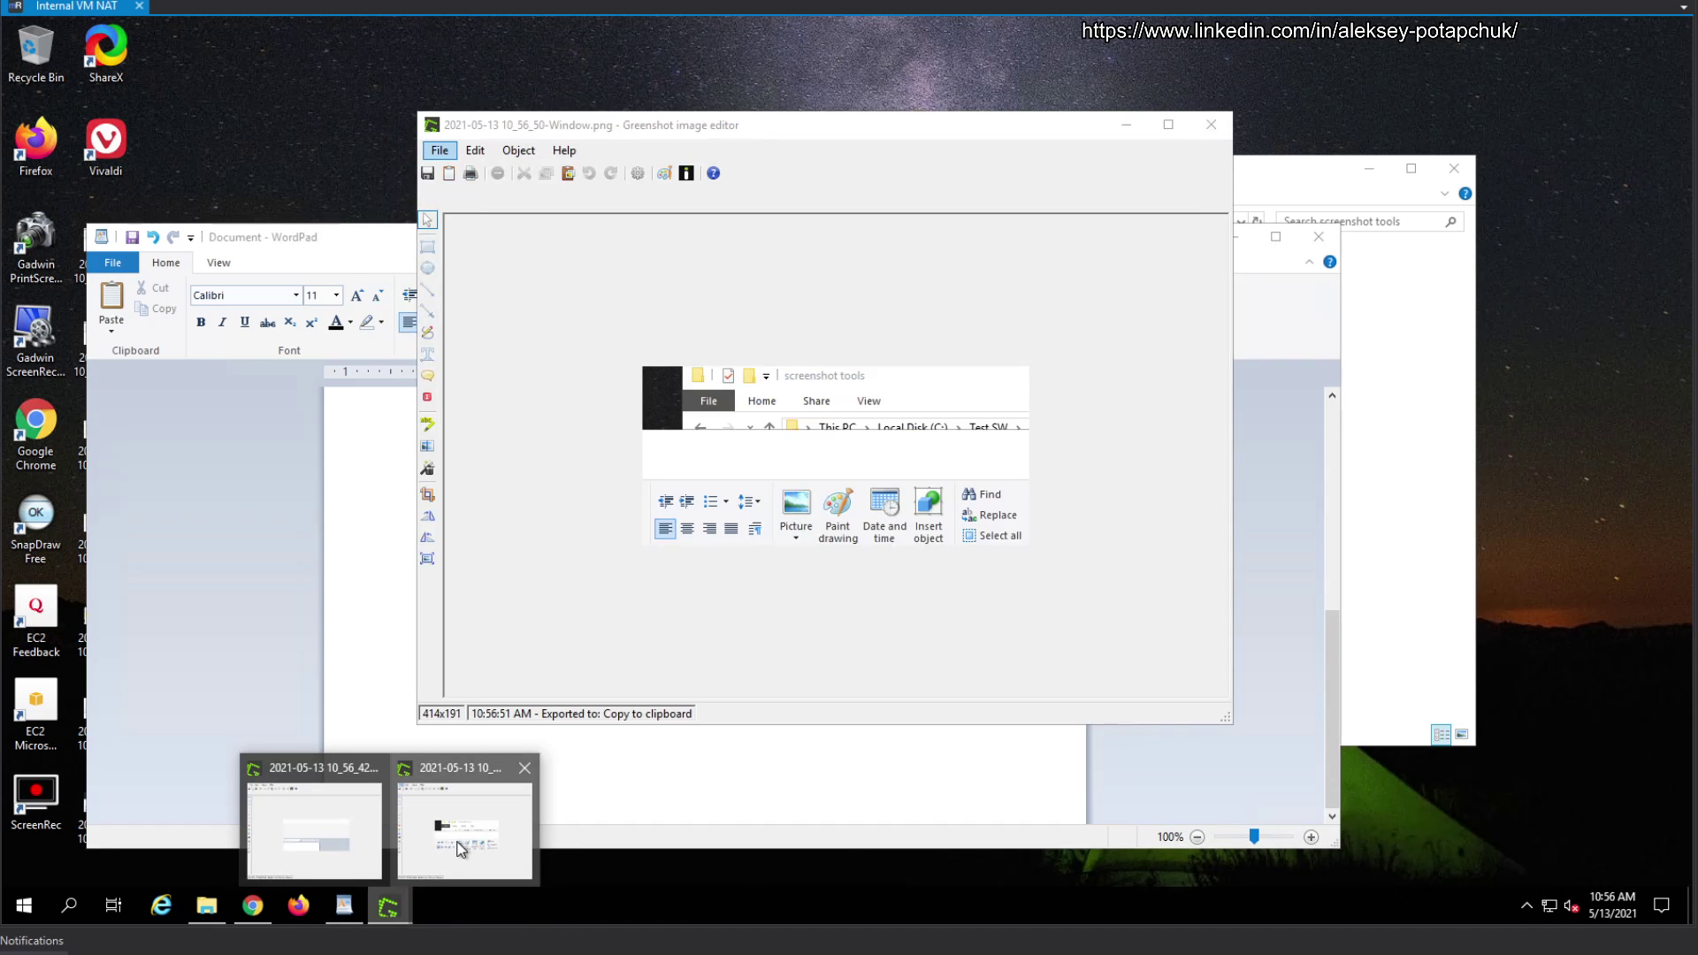
{"action": "left_click", "coordinate": [462, 845]}
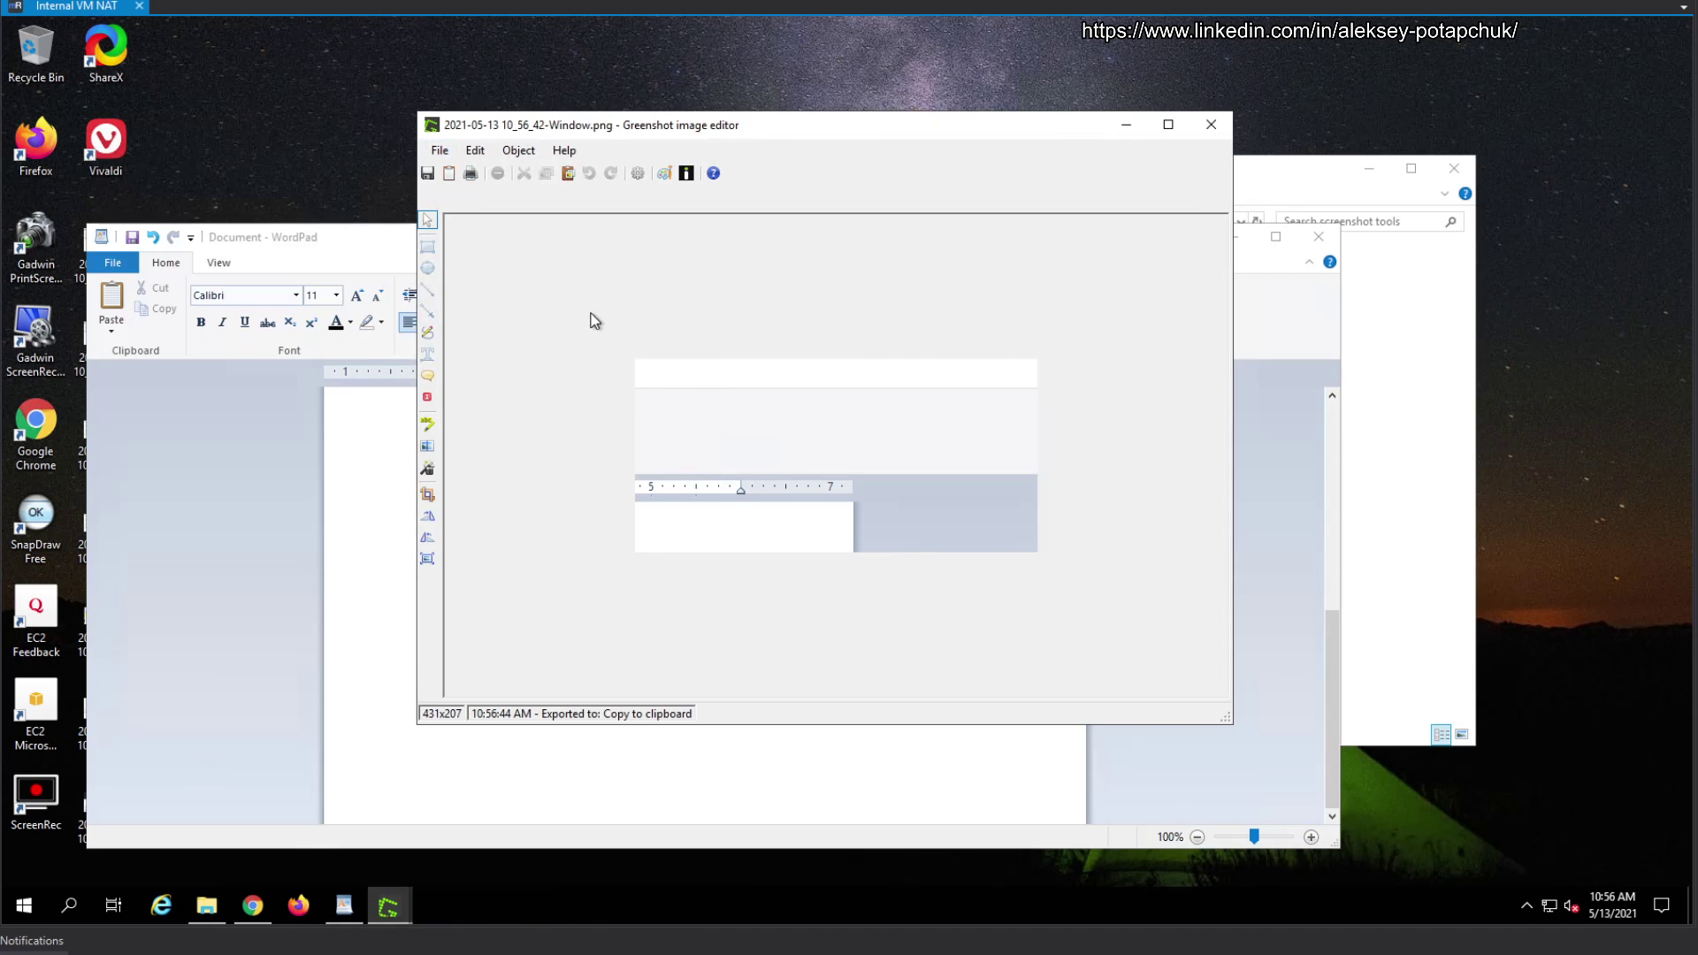
Annotate the first capture with a pink rectangle, a pixelated area and a red arrow.
{"action": "key", "text": "r"}
{"action": "left_click_drag", "start_coordinate": [708, 422], "coordinate": [856, 509]}
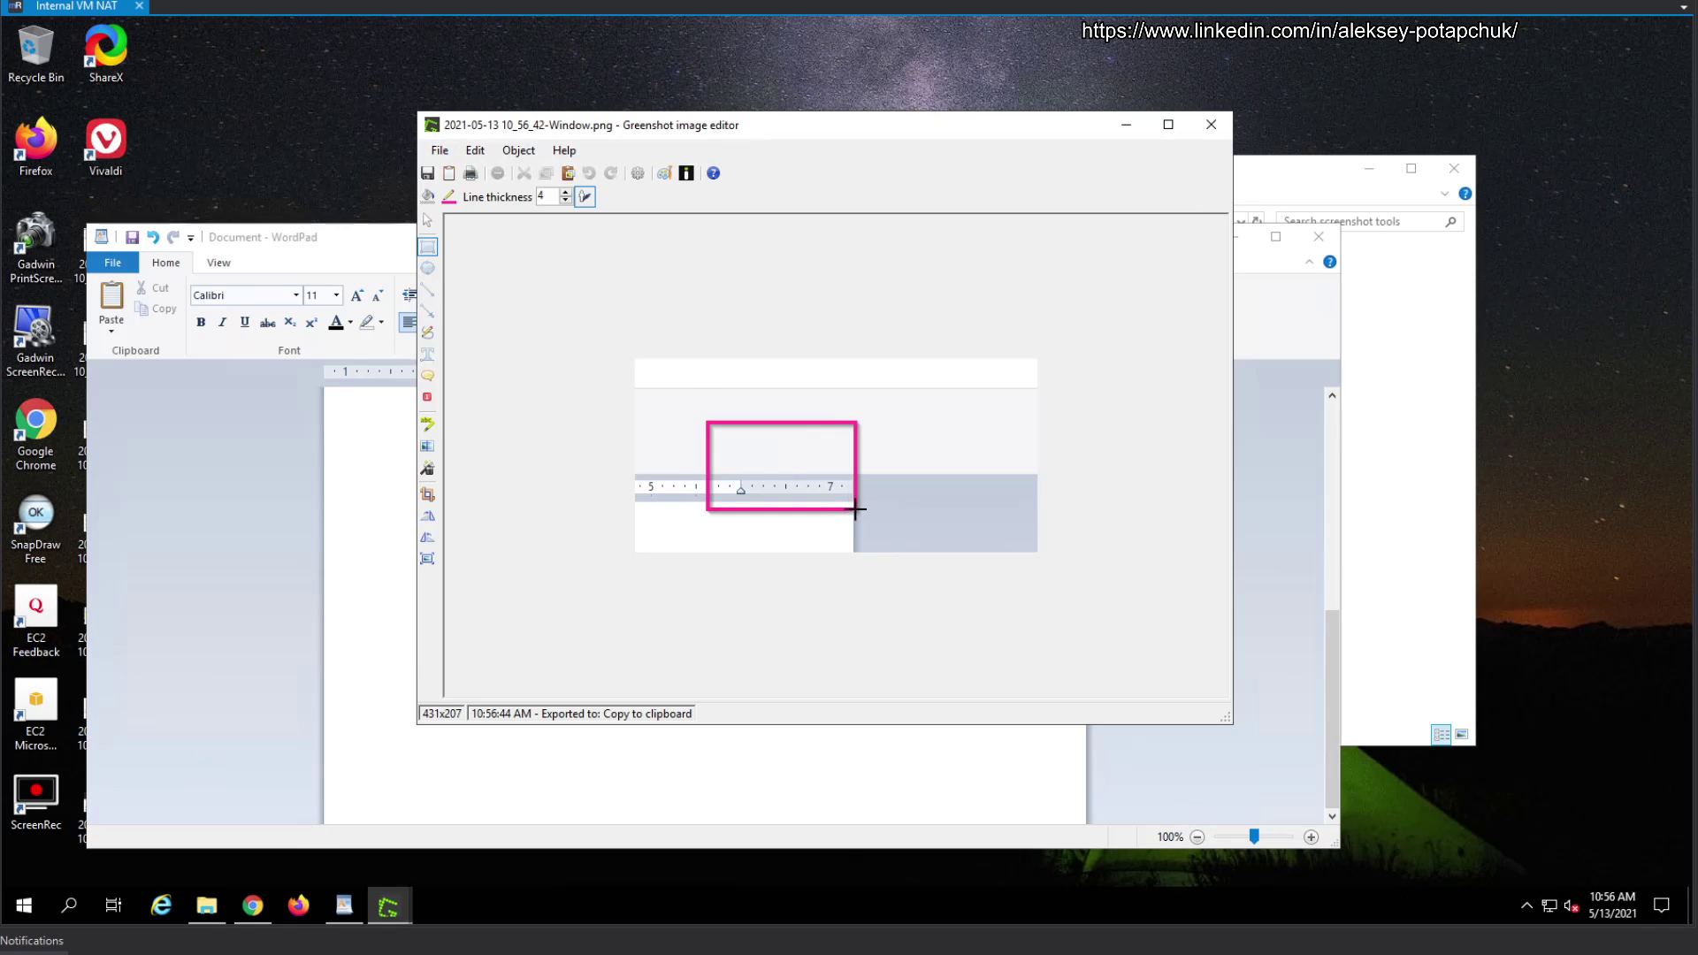
{"action": "key", "text": "o"}
{"action": "left_click_drag", "start_coordinate": [946, 436], "coordinate": [1012, 539]}
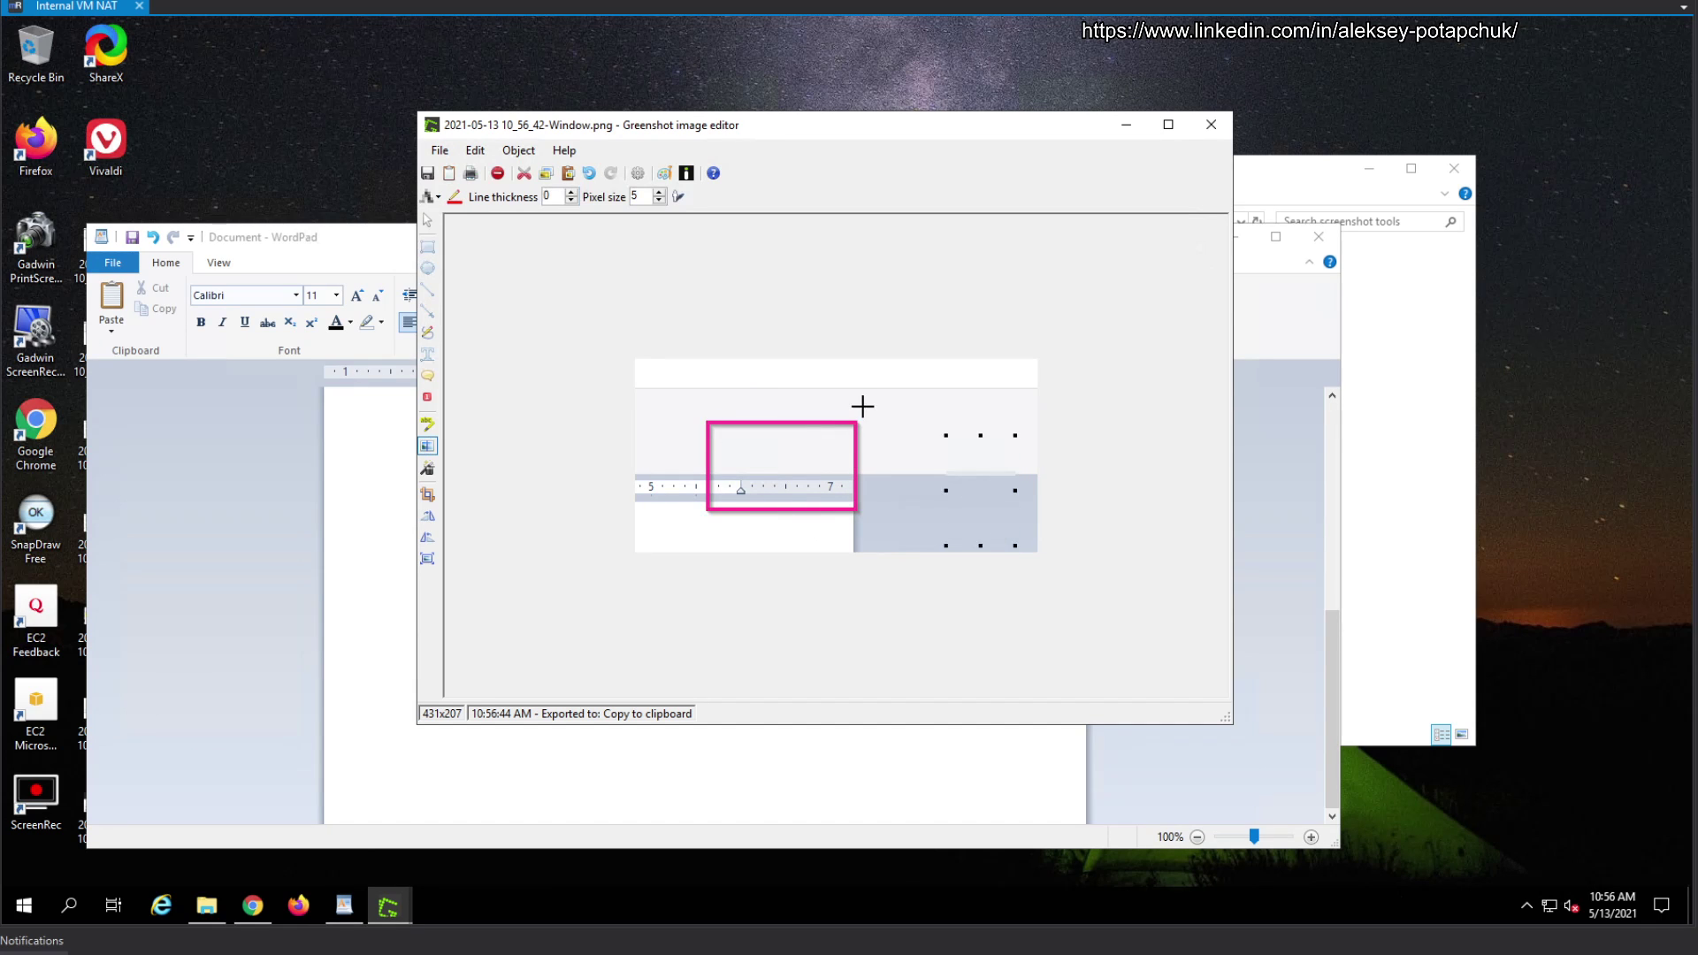
{"action": "key", "text": "a"}
{"action": "left_click_drag", "start_coordinate": [856, 409], "coordinate": [911, 468]}
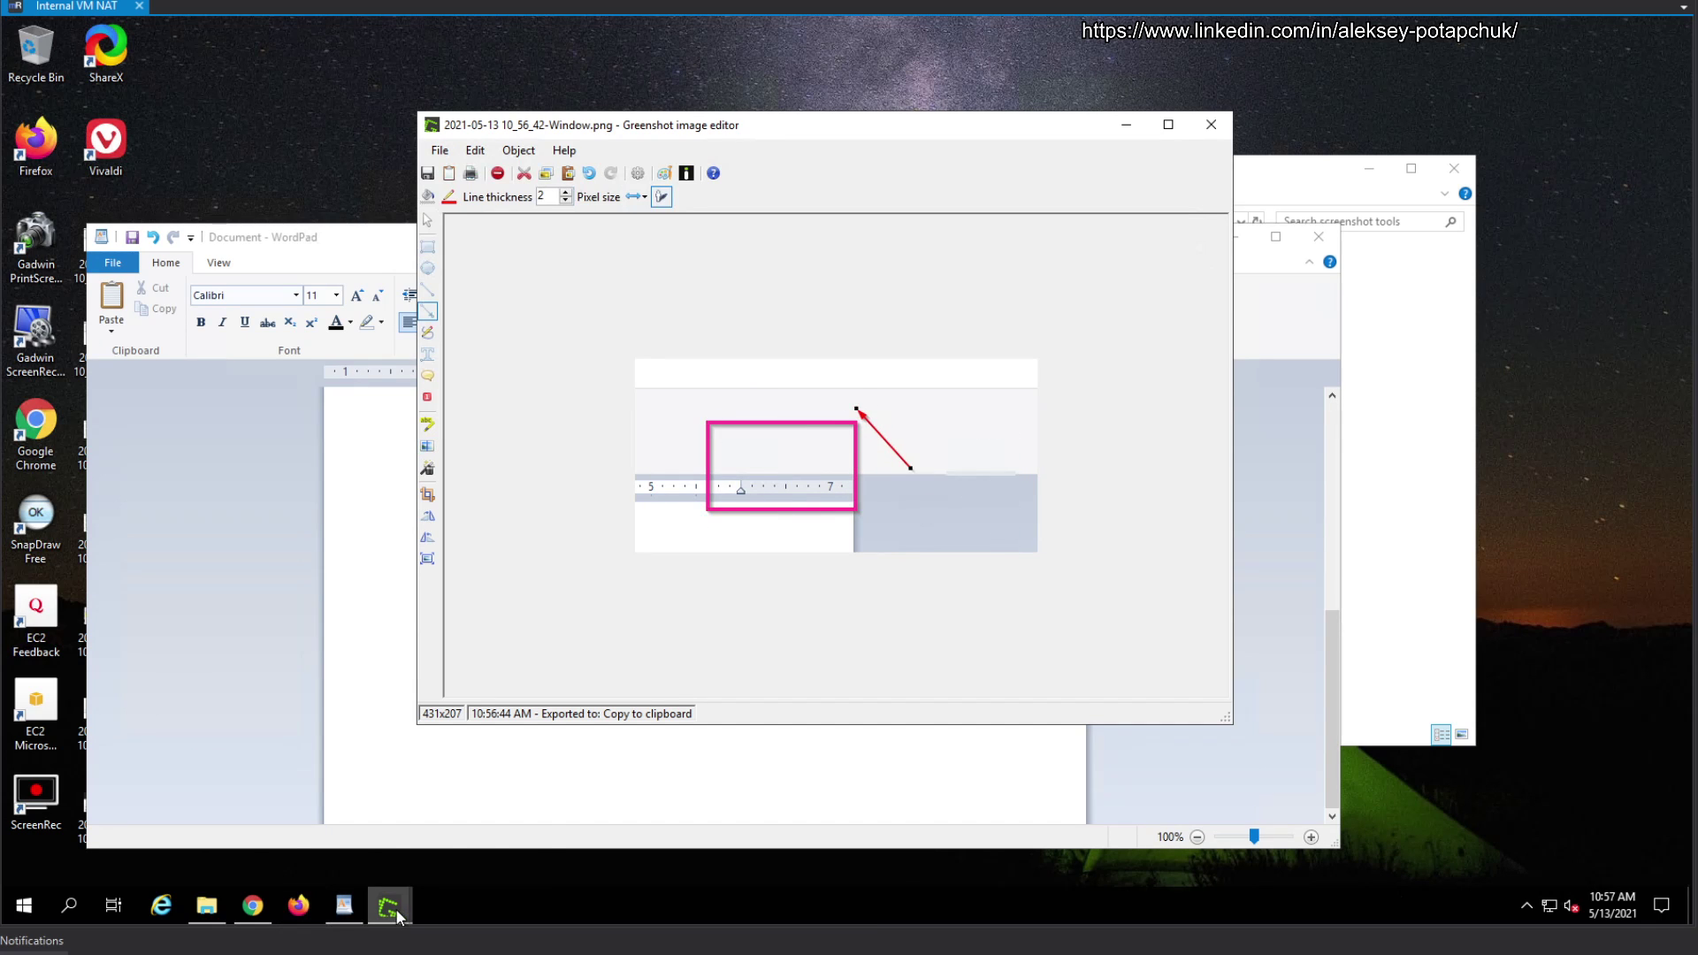
In the second capture, outline the address bar in magenta, add 'asdasd' text, and save it to the Desktop.
{"action": "left_click", "coordinate": [387, 906]}
{"action": "left_click", "coordinate": [460, 837]}
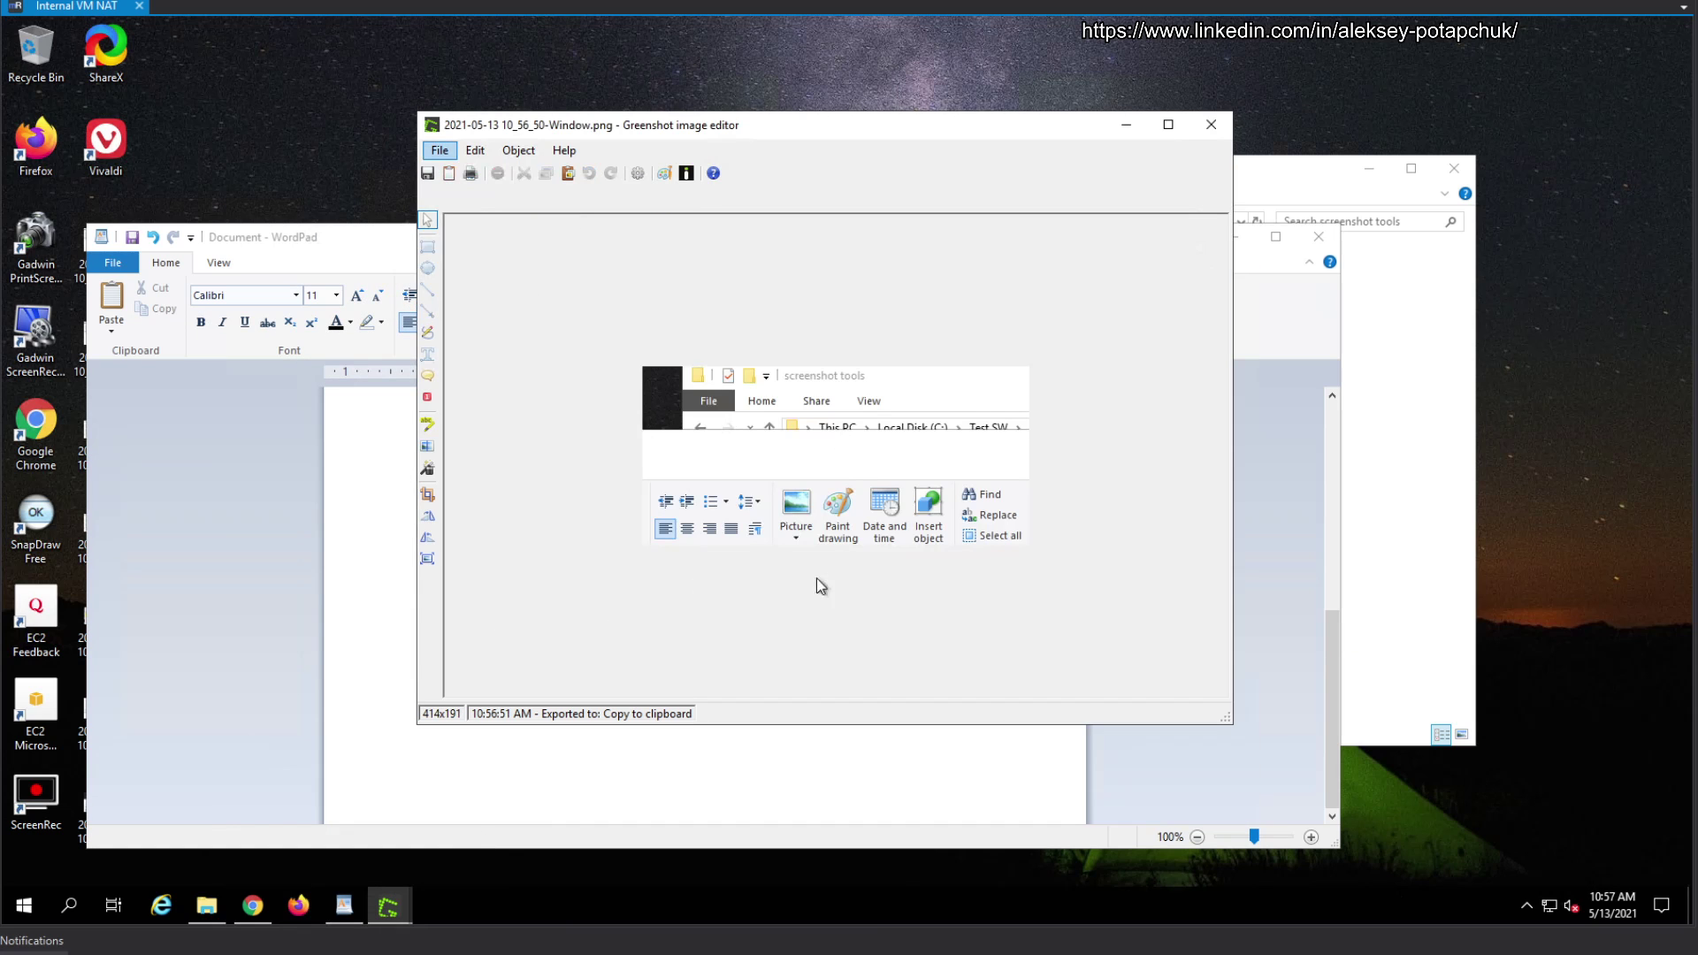
{"action": "key", "text": "r"}
{"action": "left_click_drag", "start_coordinate": [723, 414], "coordinate": [843, 485]}
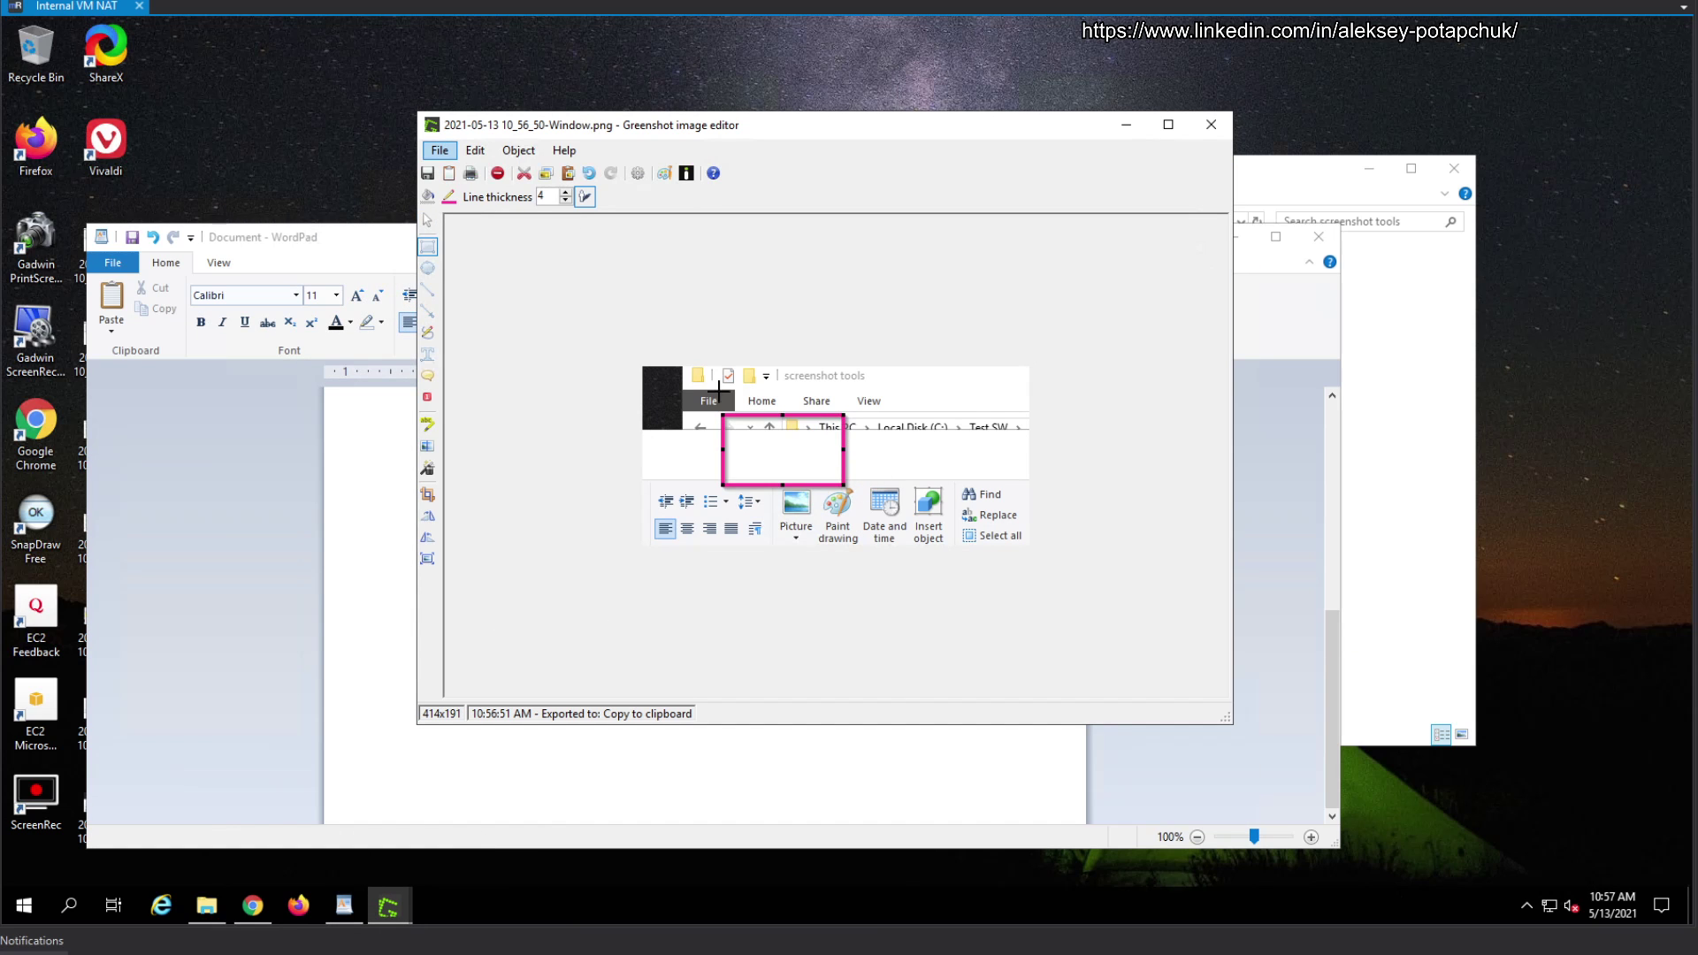
{"action": "key", "text": "t"}
{"action": "left_click_drag", "start_coordinate": [854, 396], "coordinate": [955, 489]}
{"action": "type", "text": "asdasd"}
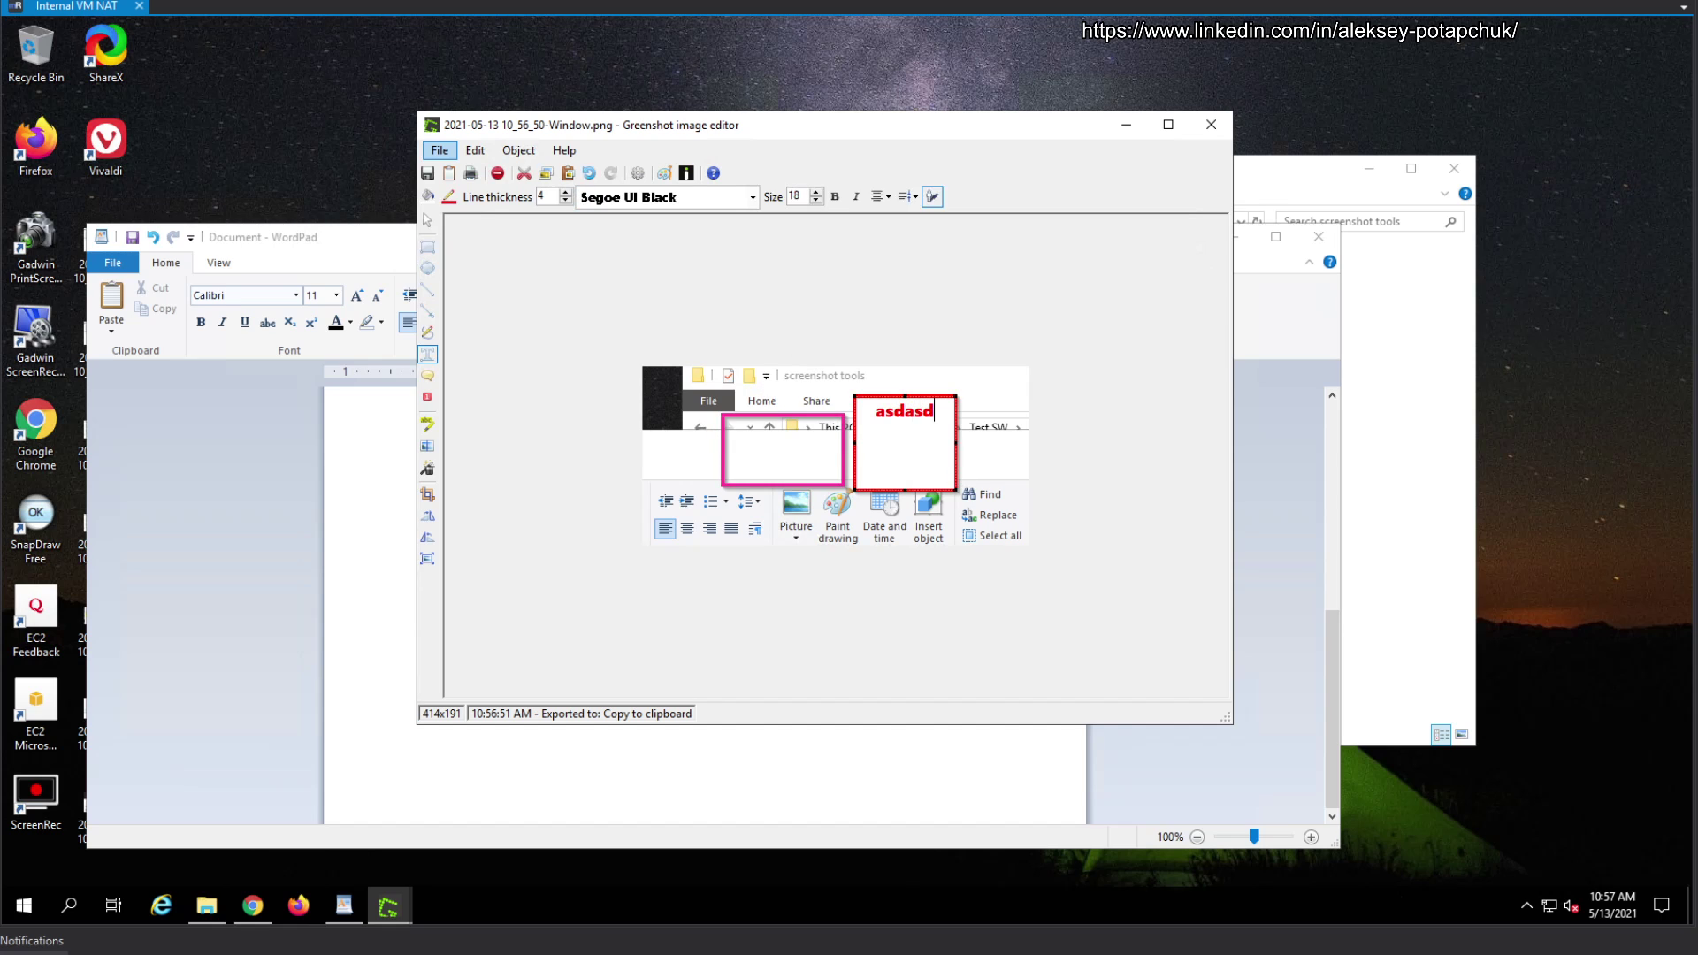
{"action": "left_click", "coordinate": [982, 440]}
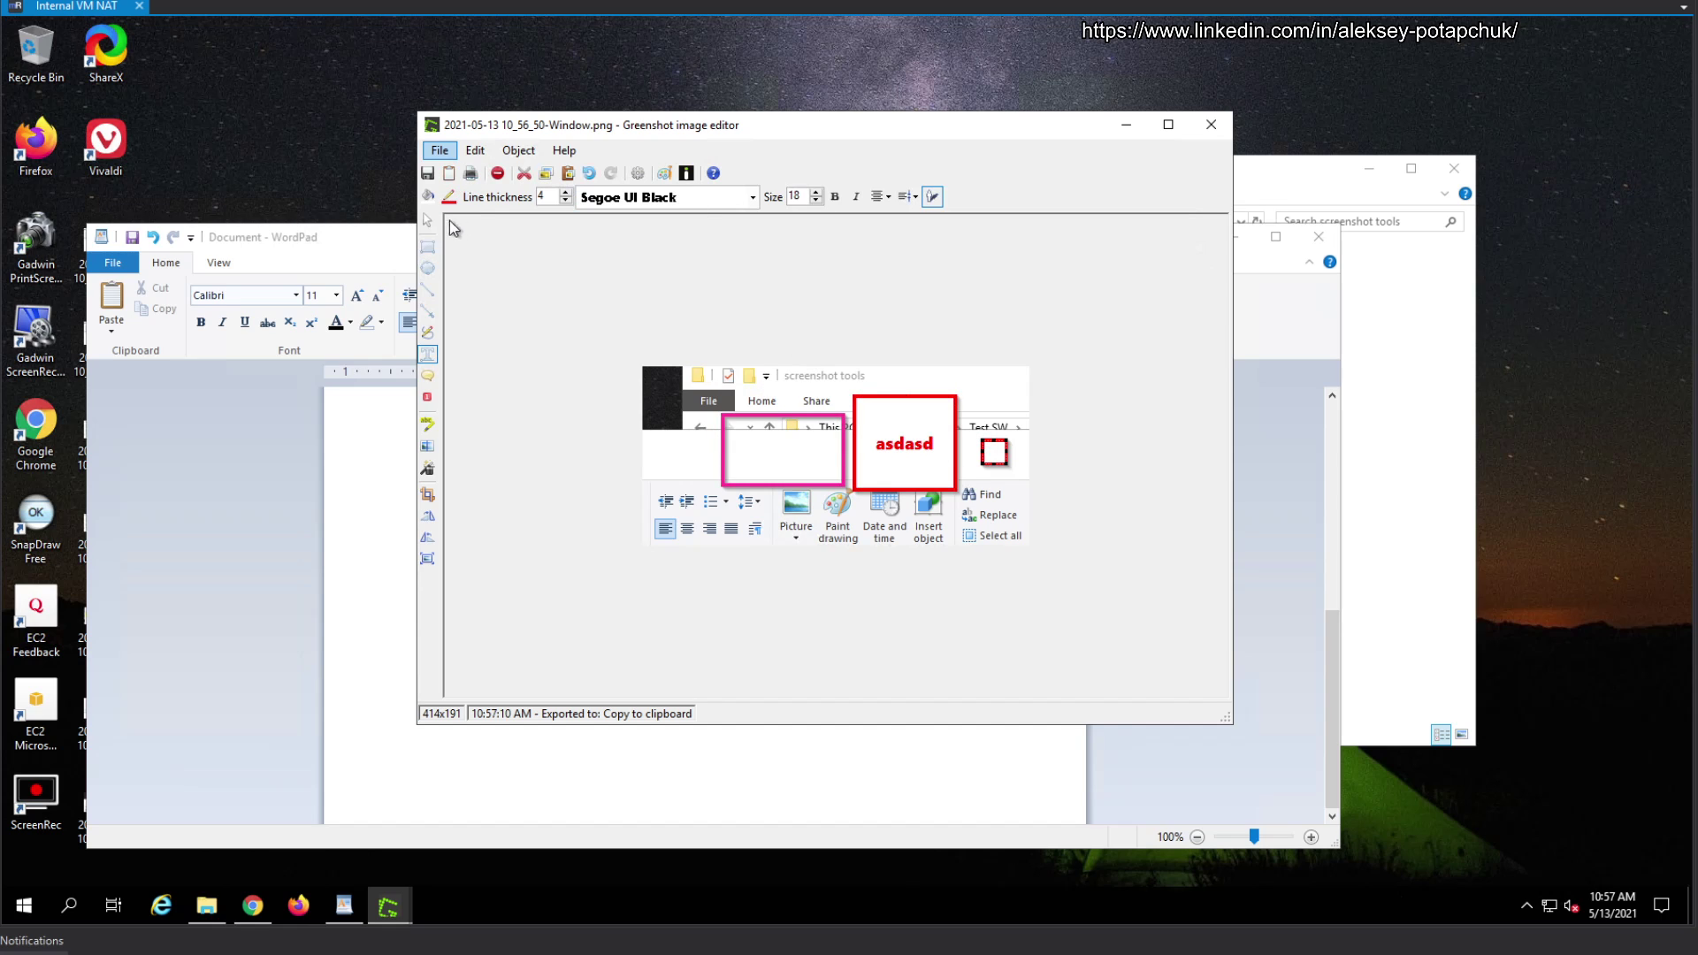
{"action": "left_click", "coordinate": [427, 174]}
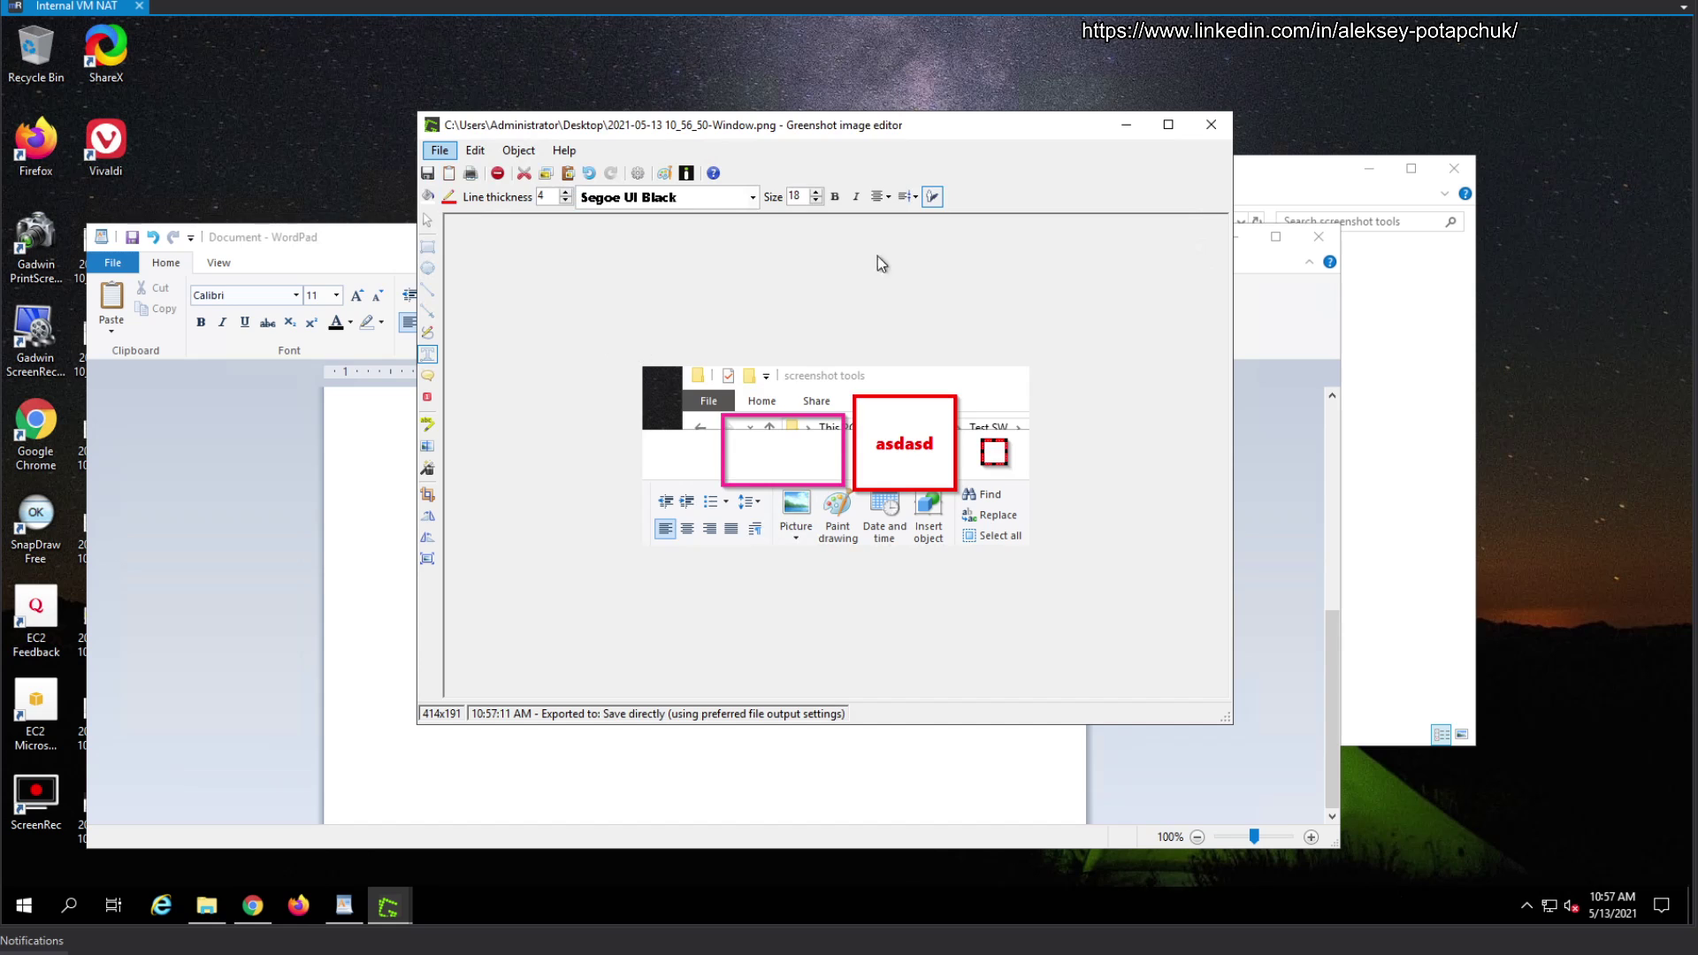
{"action": "left_click", "coordinate": [1211, 126]}
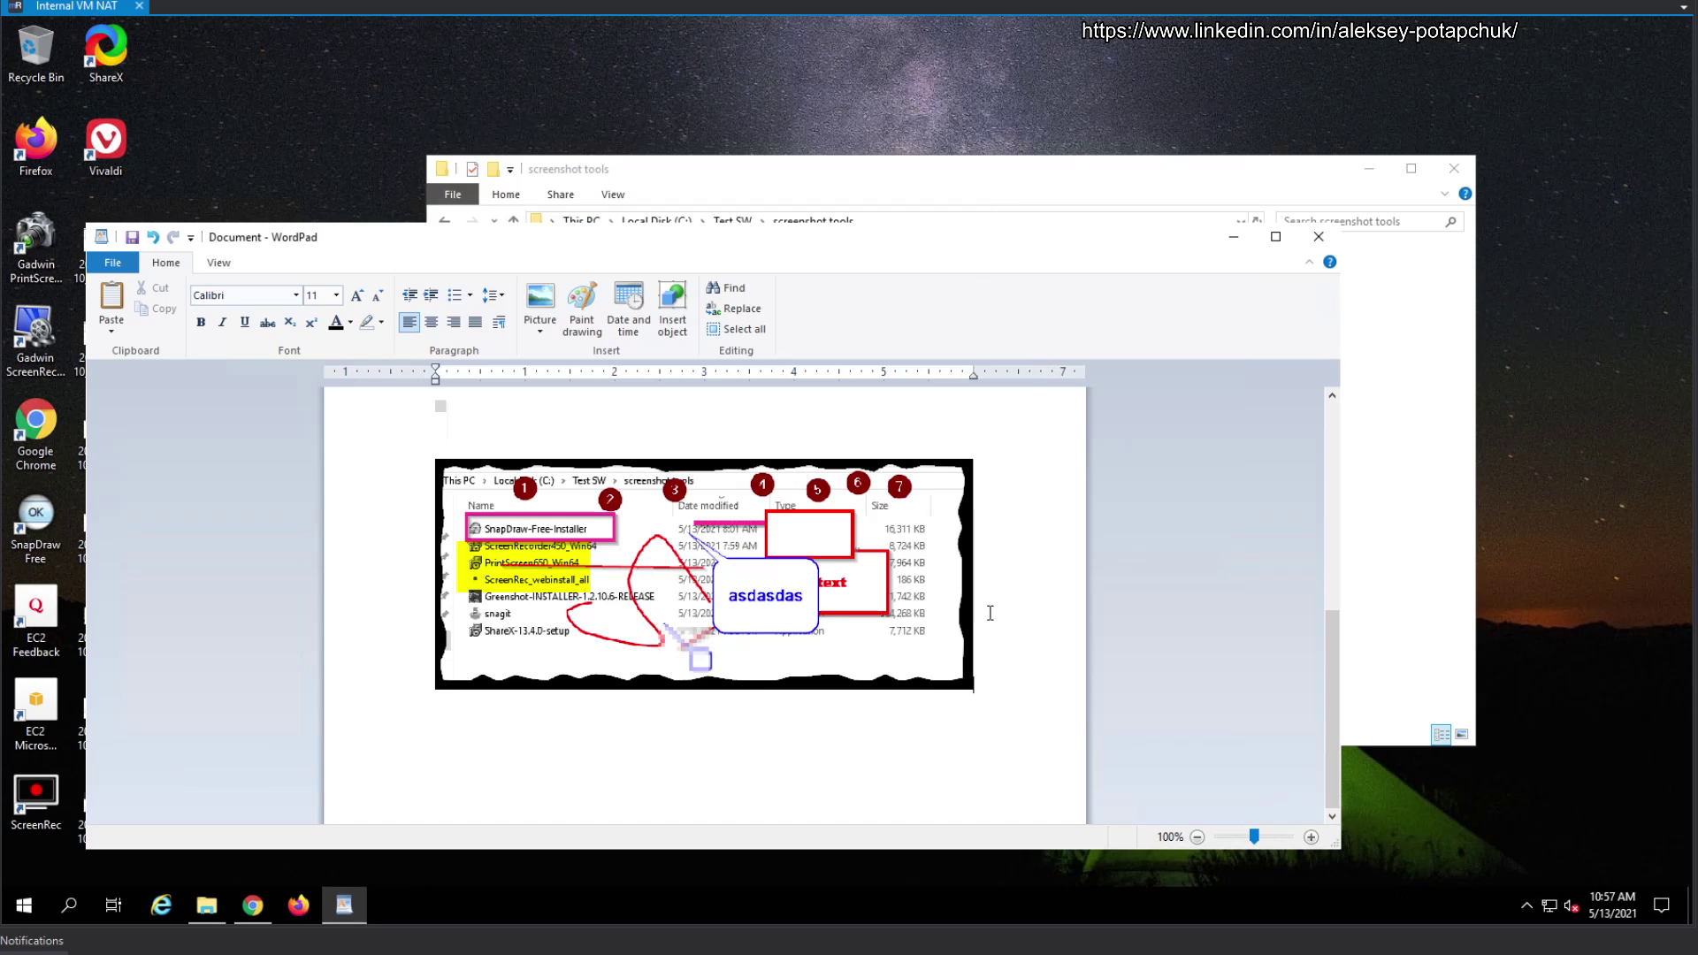
{"action": "scroll", "coordinate": [990, 613], "scroll_direction": "down", "scroll_amount": 3}
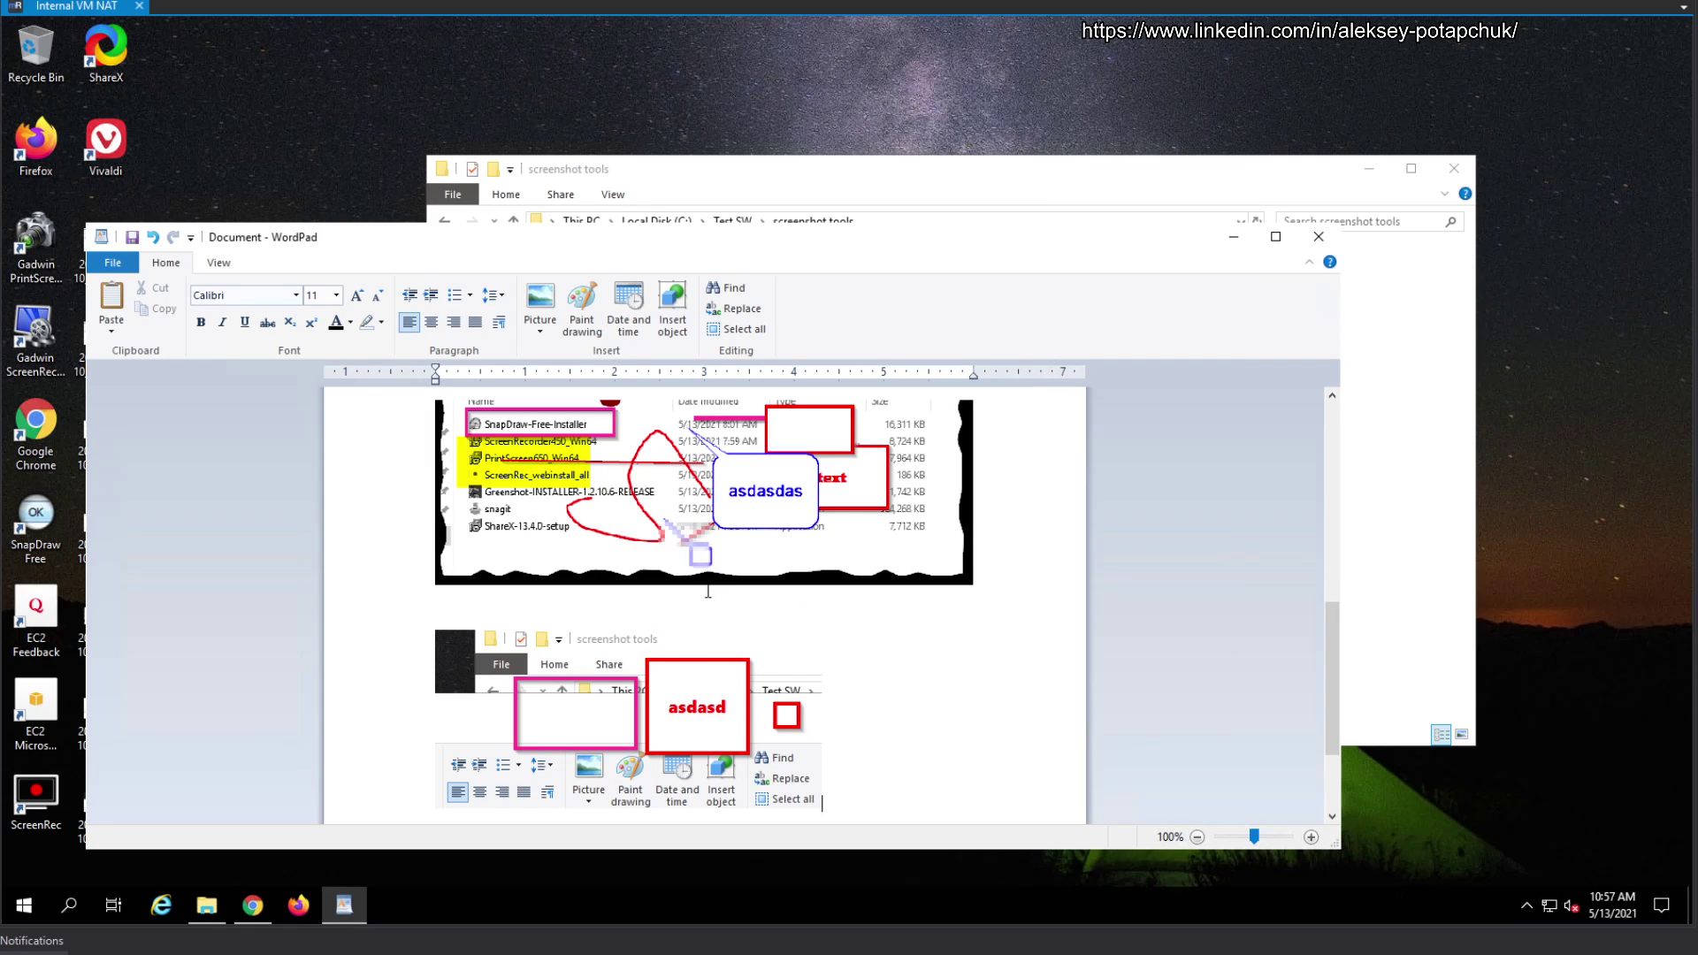
{"action": "scroll", "coordinate": [708, 591], "scroll_direction": "down", "scroll_amount": 3}
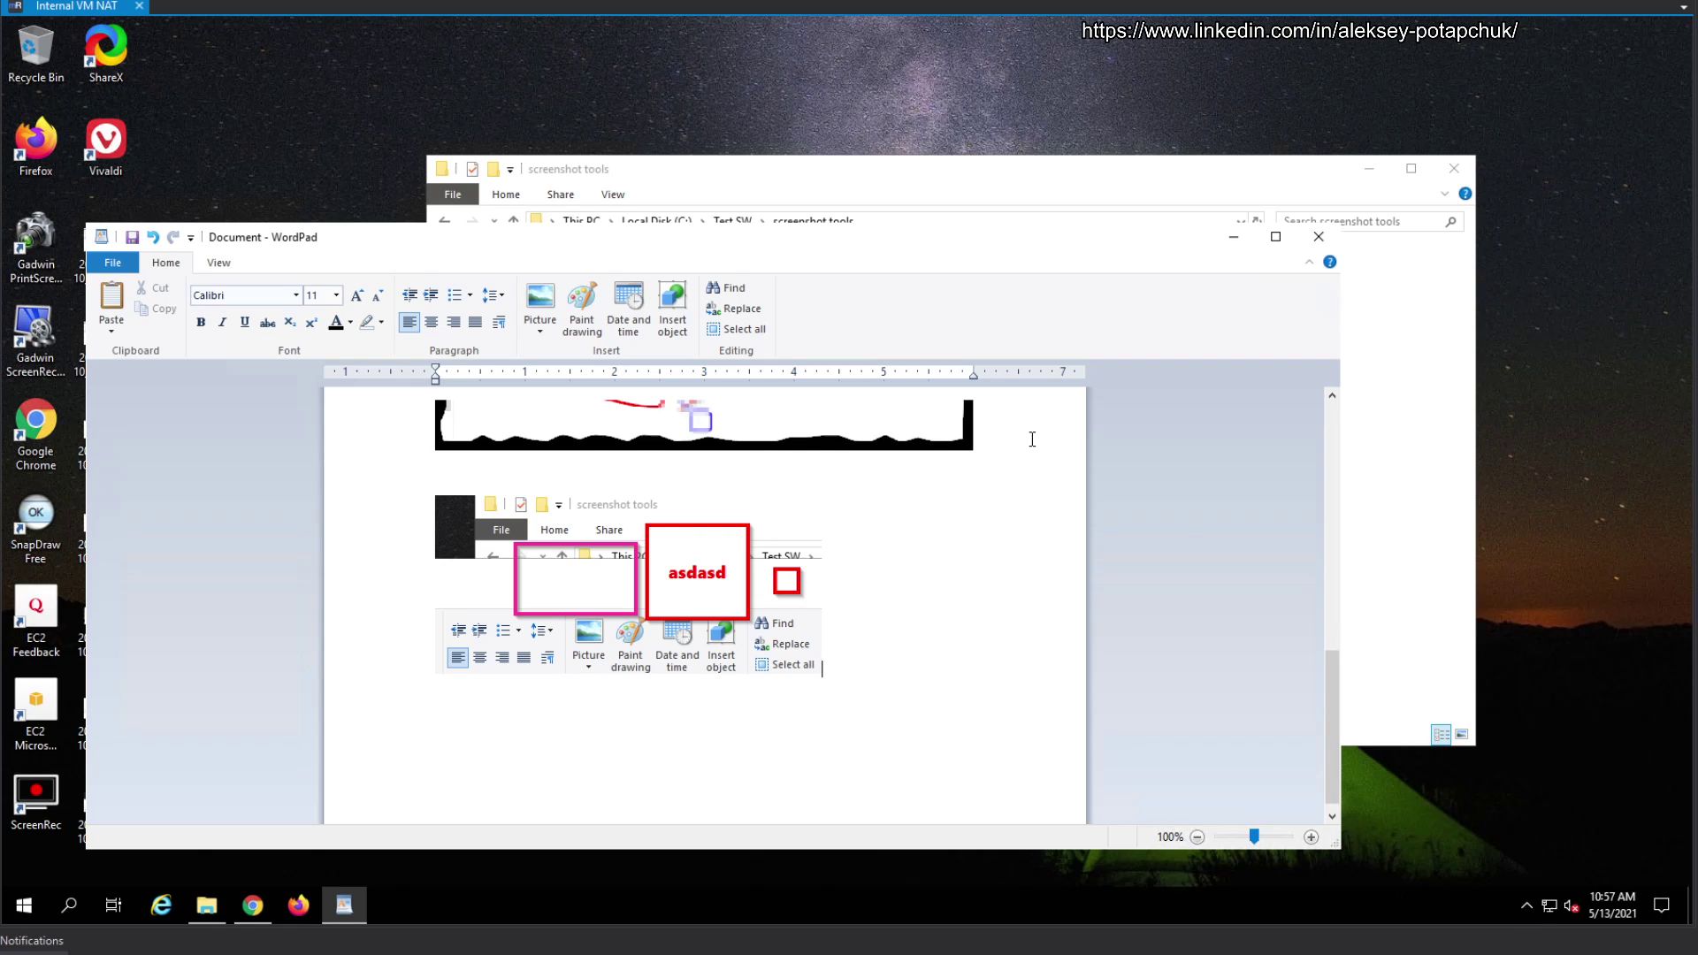
Look through the hidden tray icons and the Start menu's installed programs for a screenshot tool.
{"action": "left_click", "coordinate": [1536, 906]}
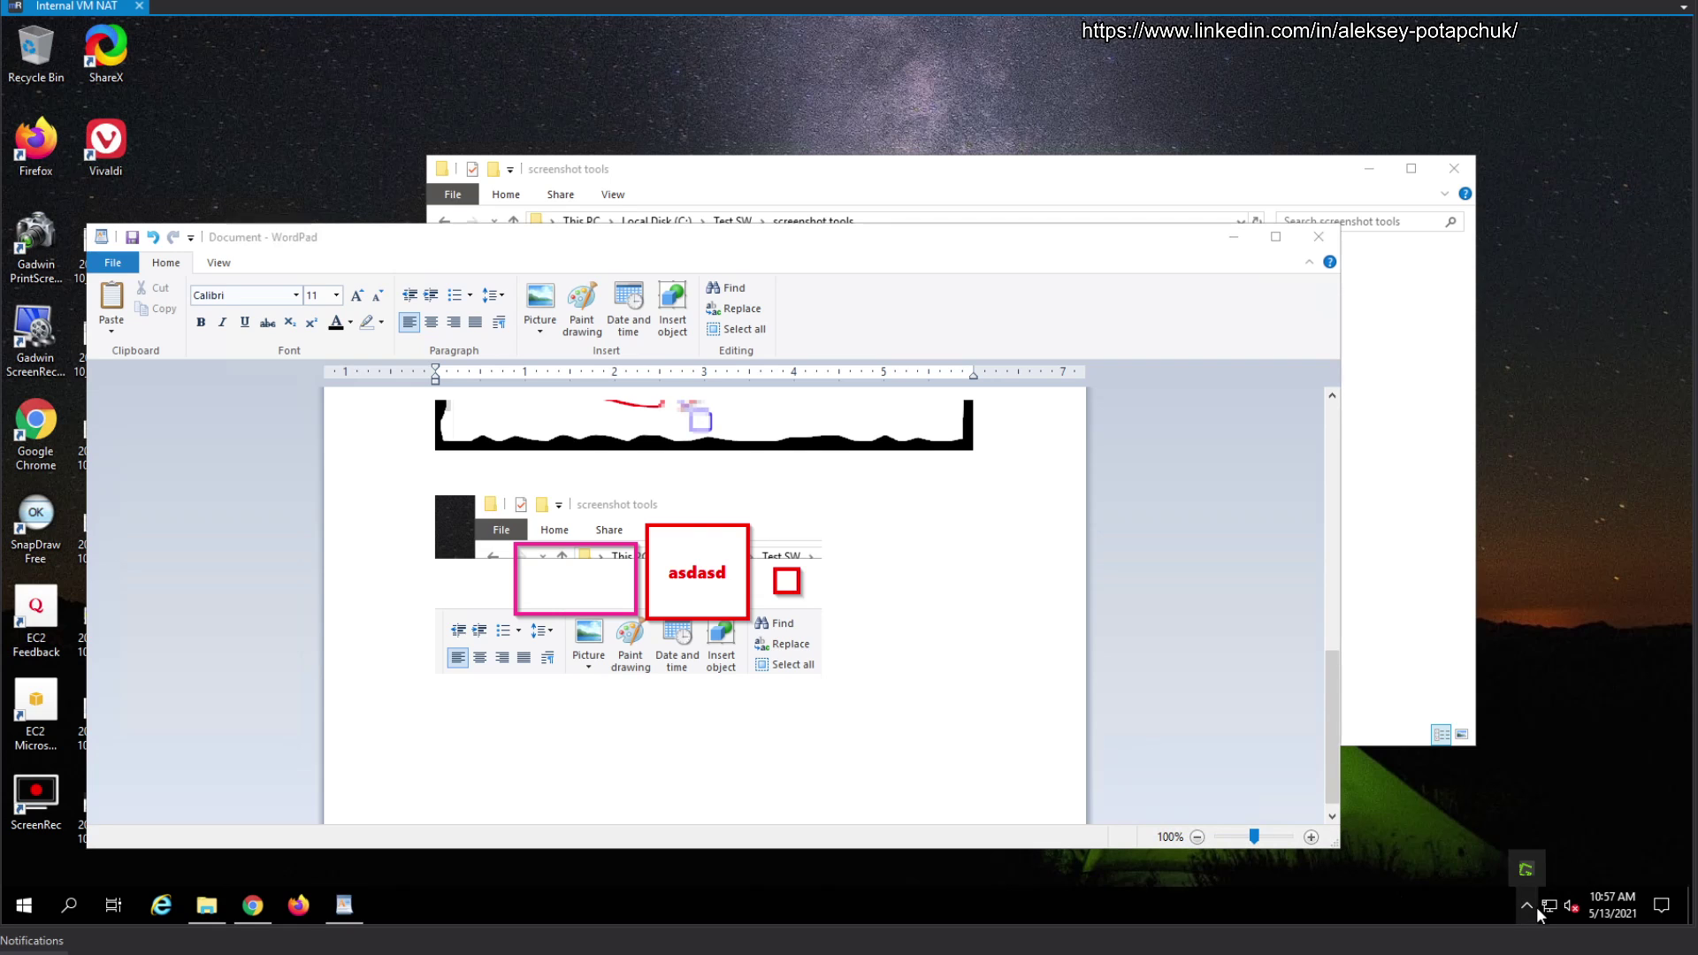
{"action": "left_click", "coordinate": [1523, 870]}
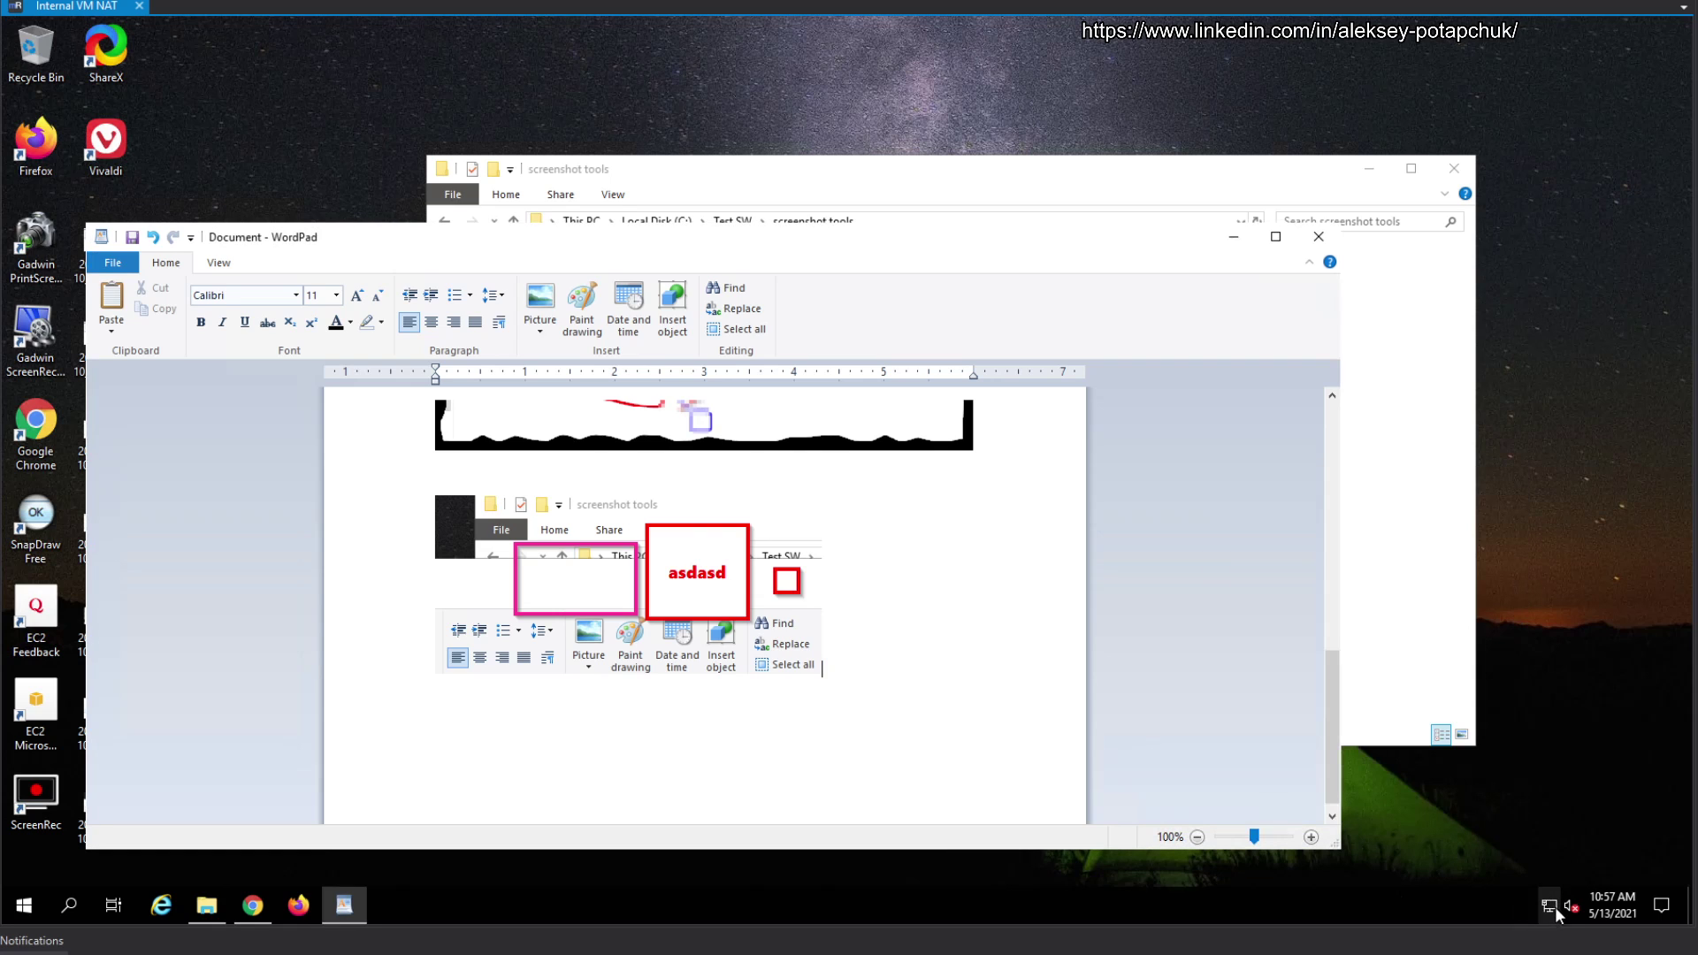
{"action": "left_click", "coordinate": [1520, 904]}
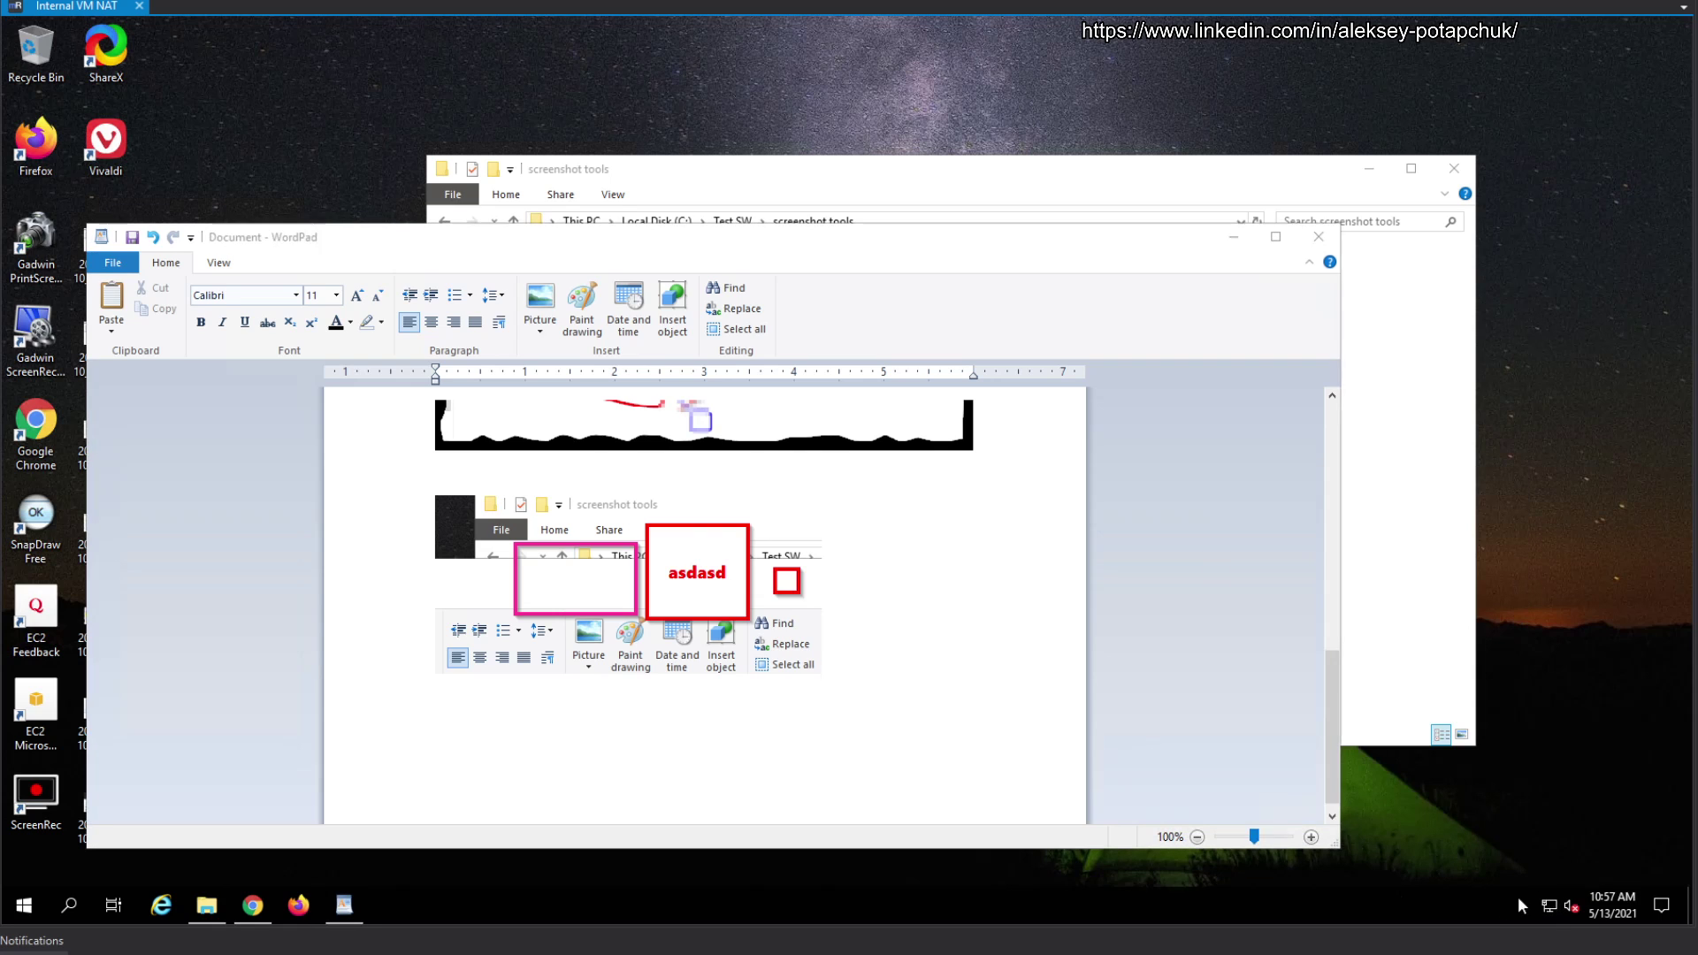
{"action": "left_click", "coordinate": [24, 905]}
{"action": "left_click", "coordinate": [175, 346]}
Take a Greenshot window capture, saving it to the Desktop, and close the image editor.
{"action": "right_click", "coordinate": [1520, 912]}
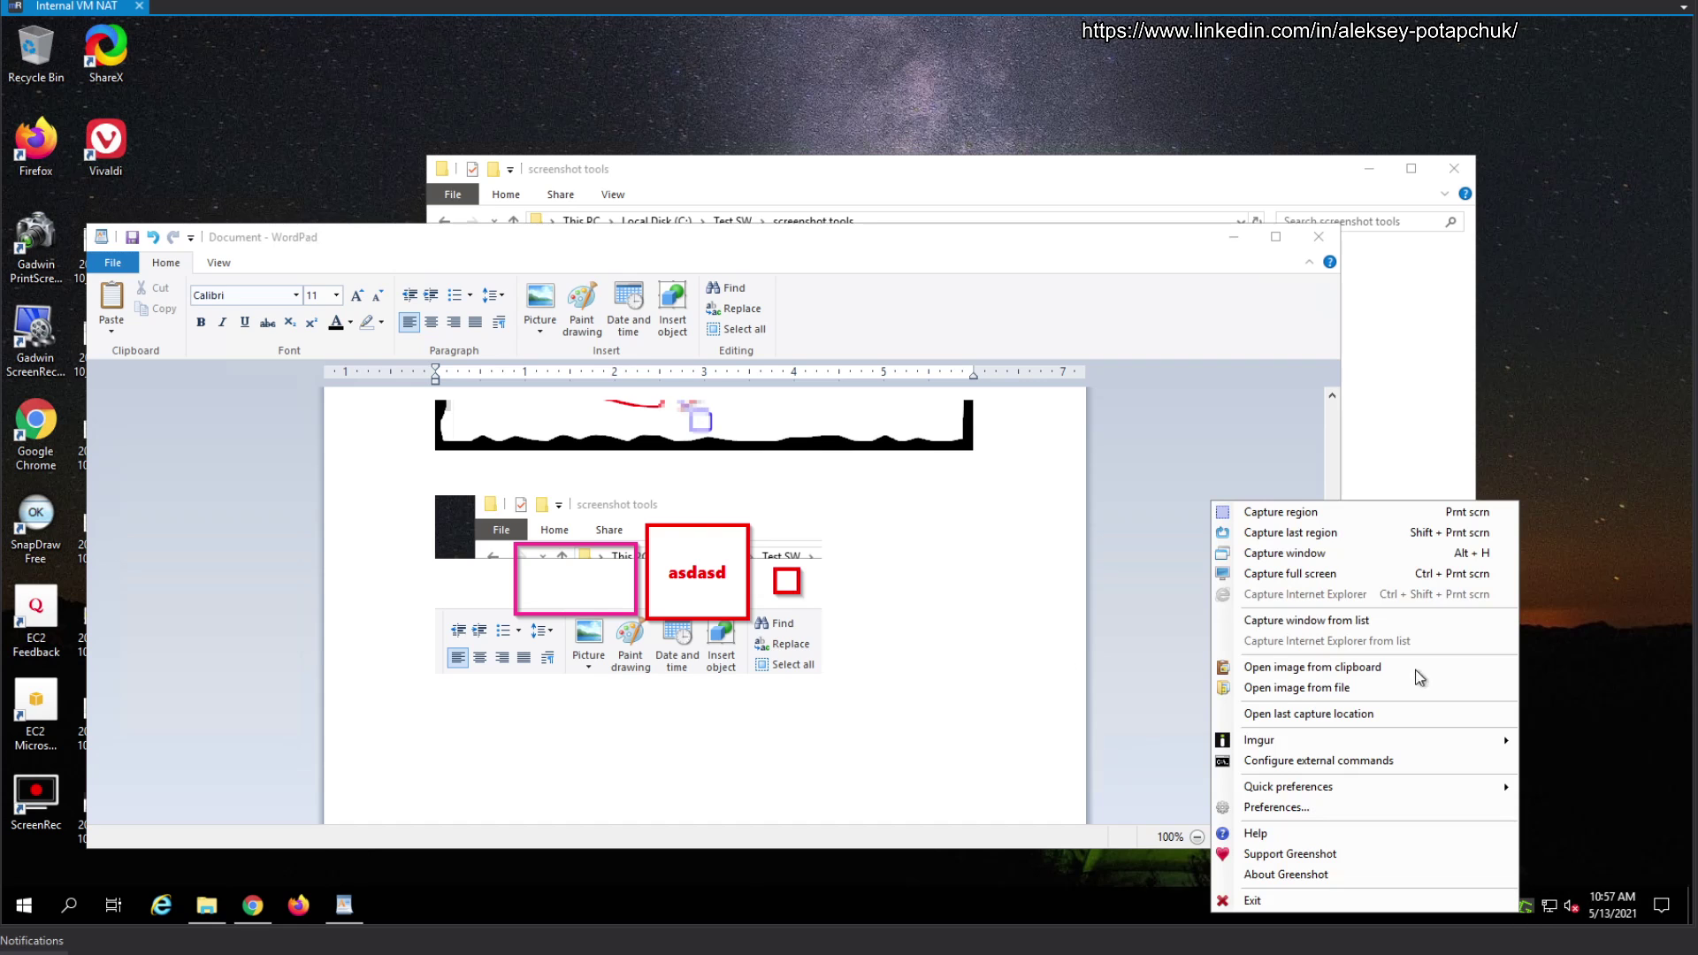
{"action": "left_click", "coordinate": [1380, 553]}
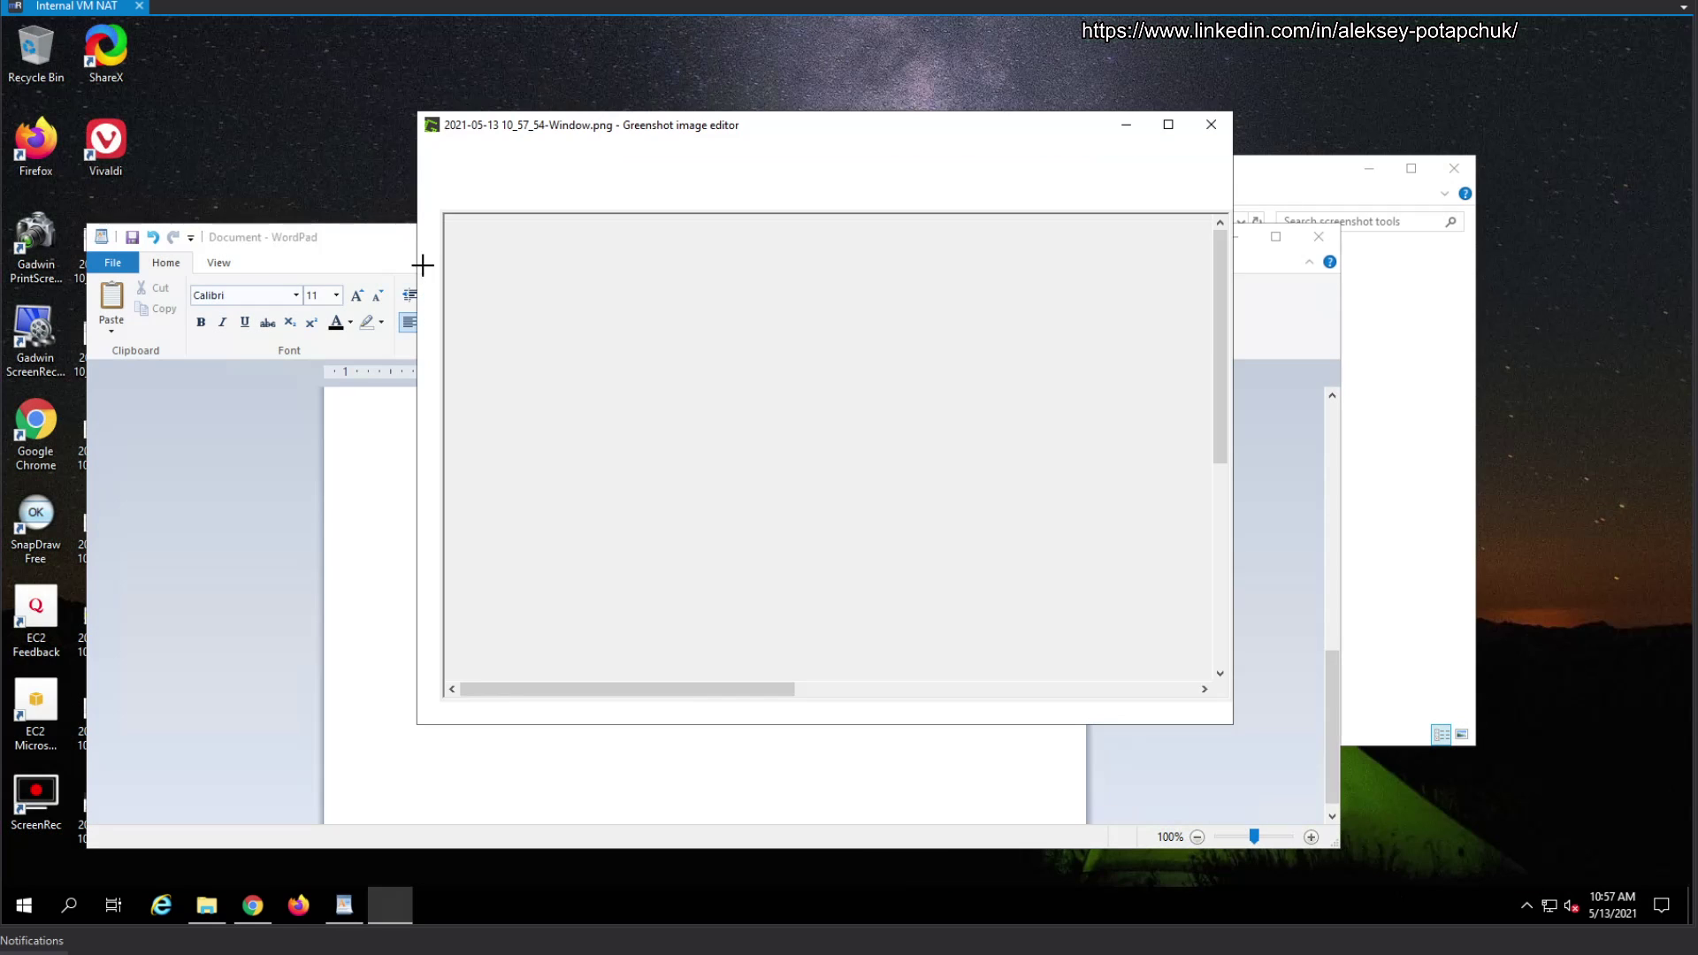
{"action": "left_click", "coordinate": [417, 266]}
{"action": "scroll", "coordinate": [964, 491], "scroll_direction": "down", "scroll_amount": 3}
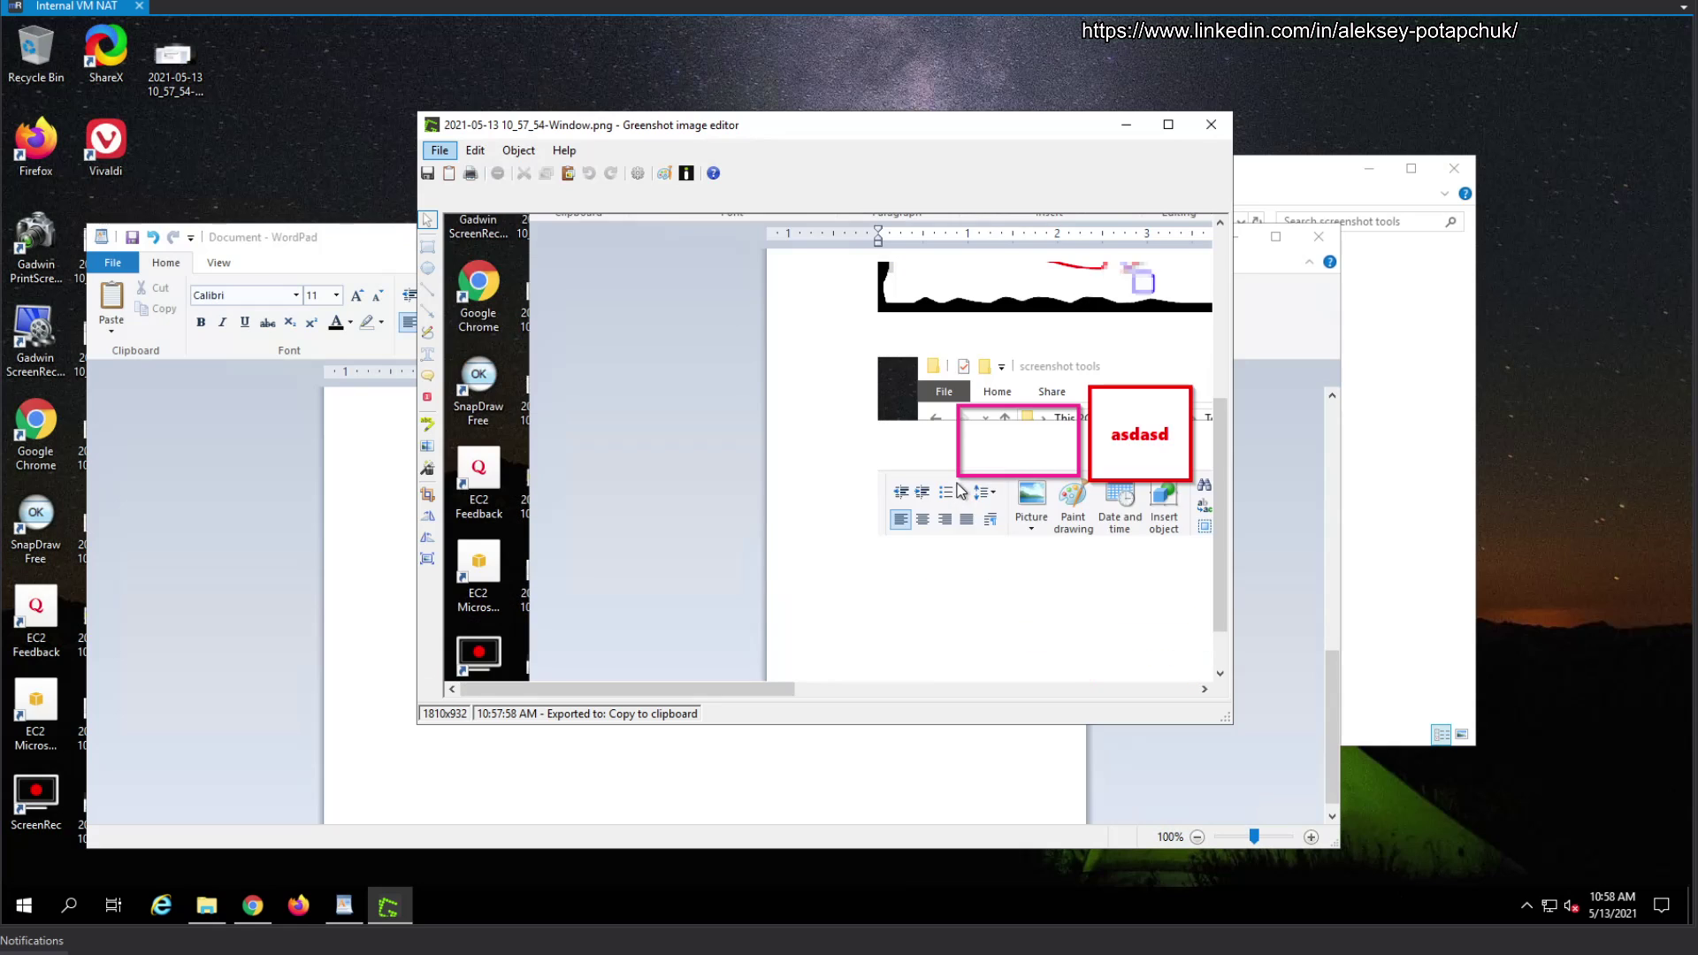
{"action": "left_click_drag", "start_coordinate": [651, 690], "coordinate": [794, 691]}
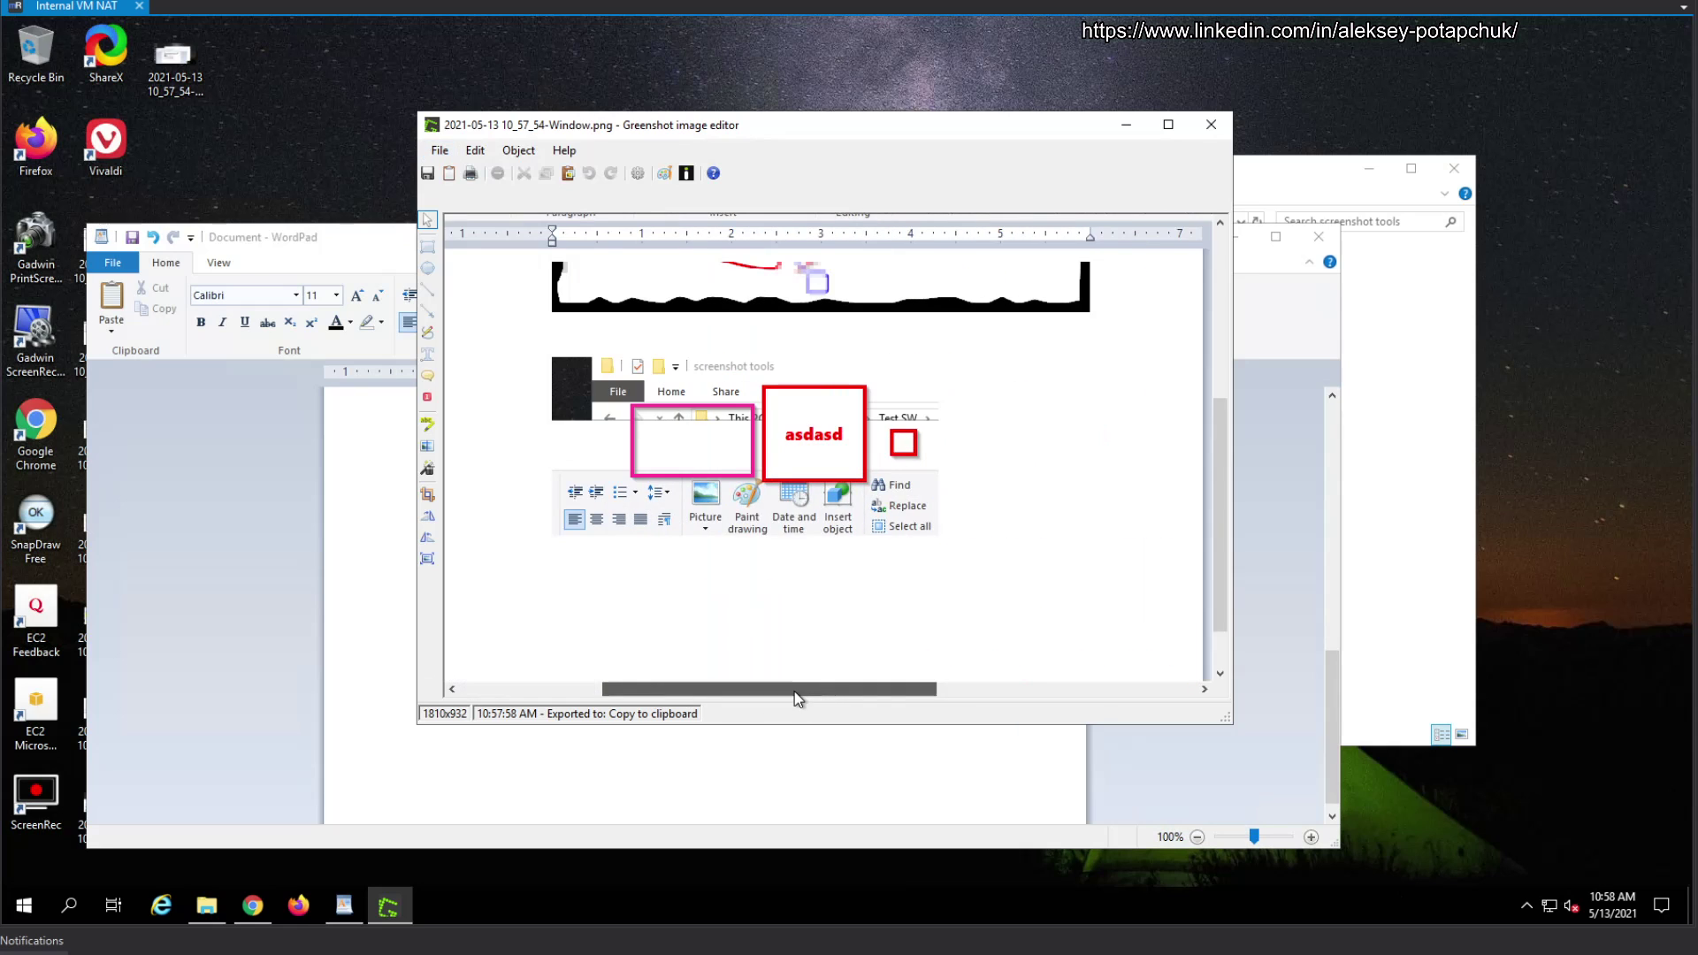
{"action": "left_click", "coordinate": [1211, 124]}
With the screenshot tools folder in front, take another Greenshot window capture and close its editor.
{"action": "left_click", "coordinate": [782, 178]}
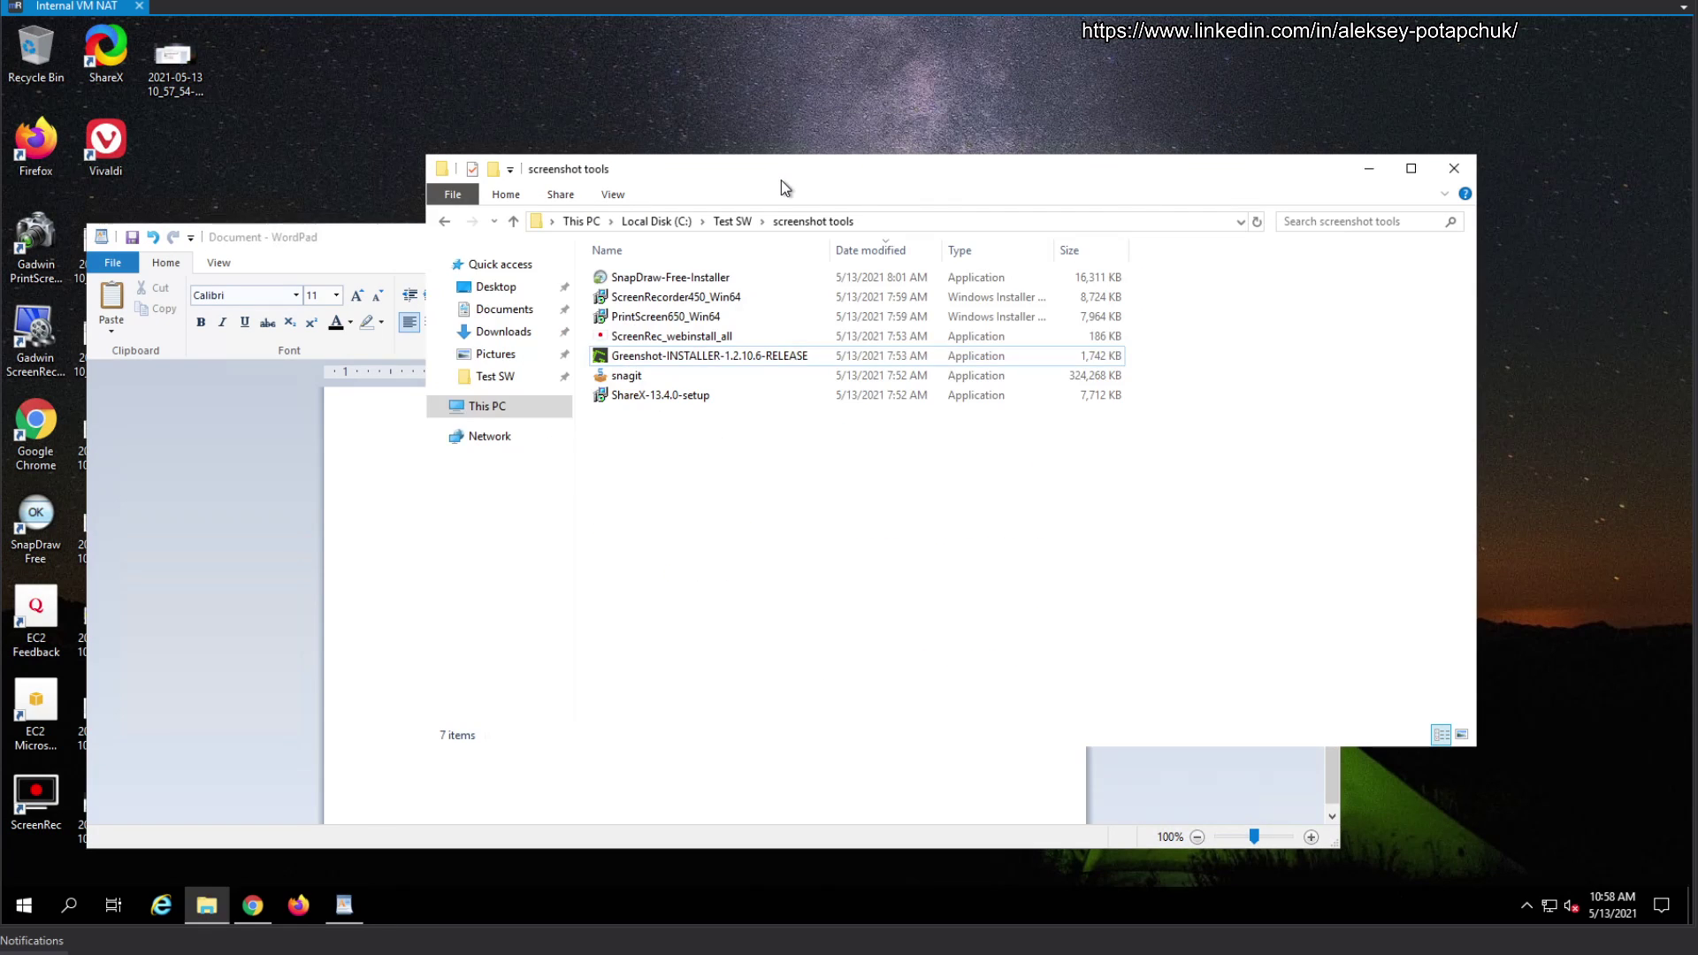
{"action": "left_click", "coordinate": [1528, 904]}
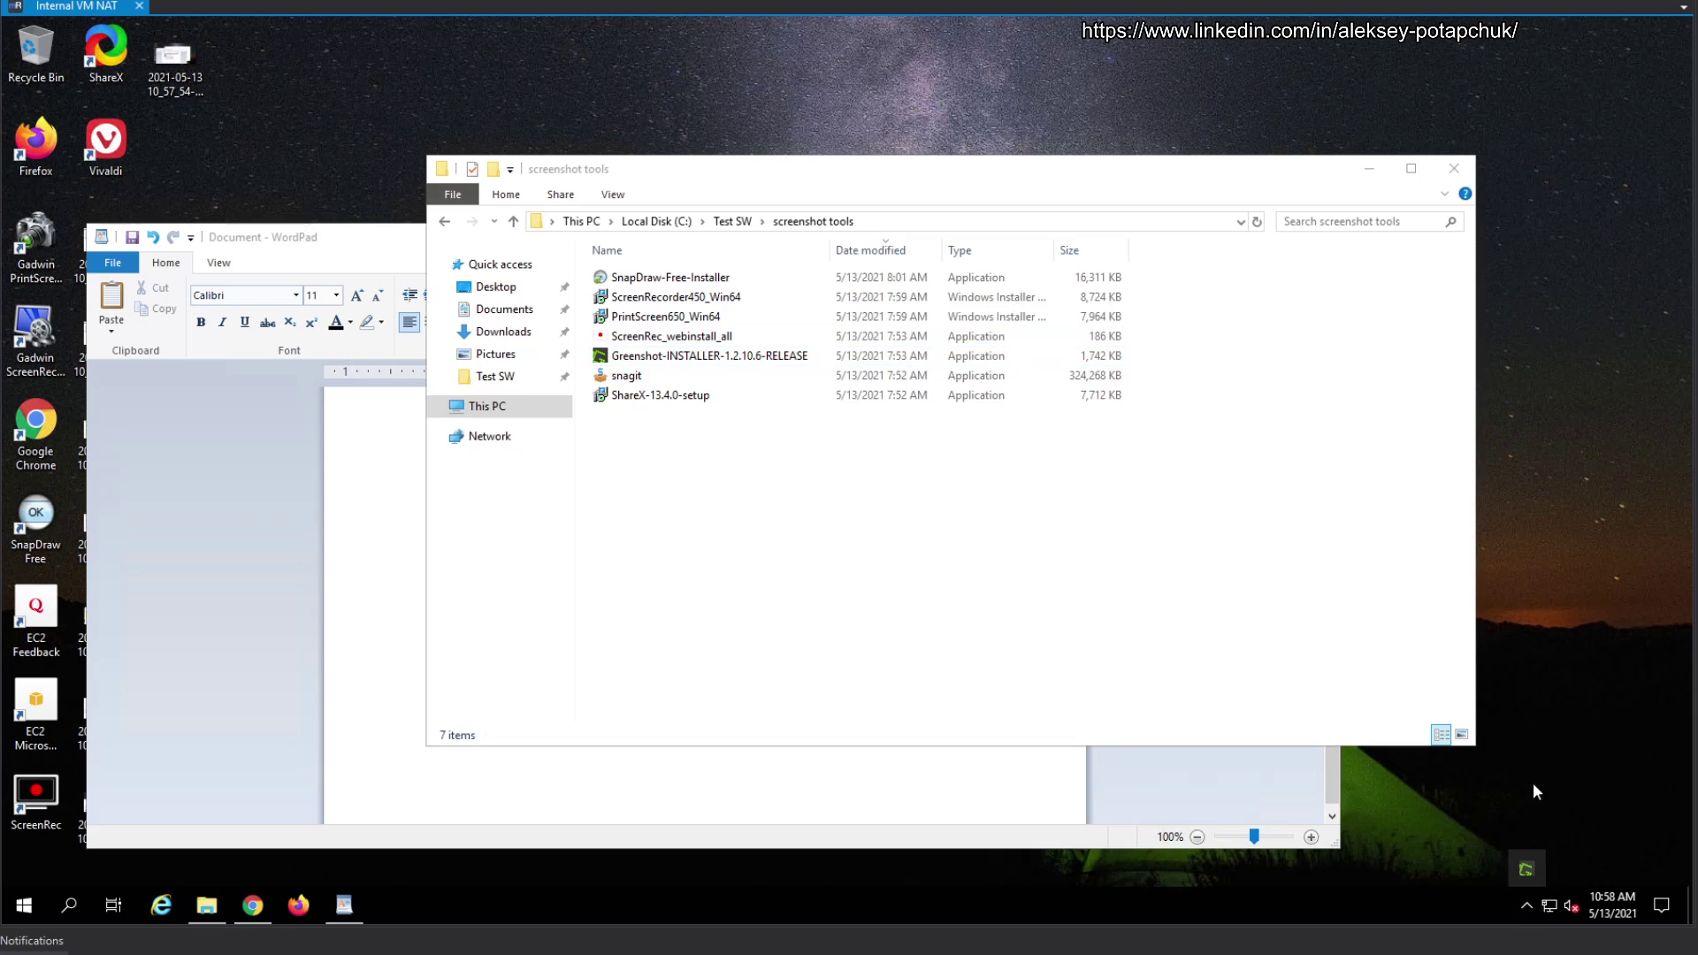
{"action": "right_click", "coordinate": [1528, 867]}
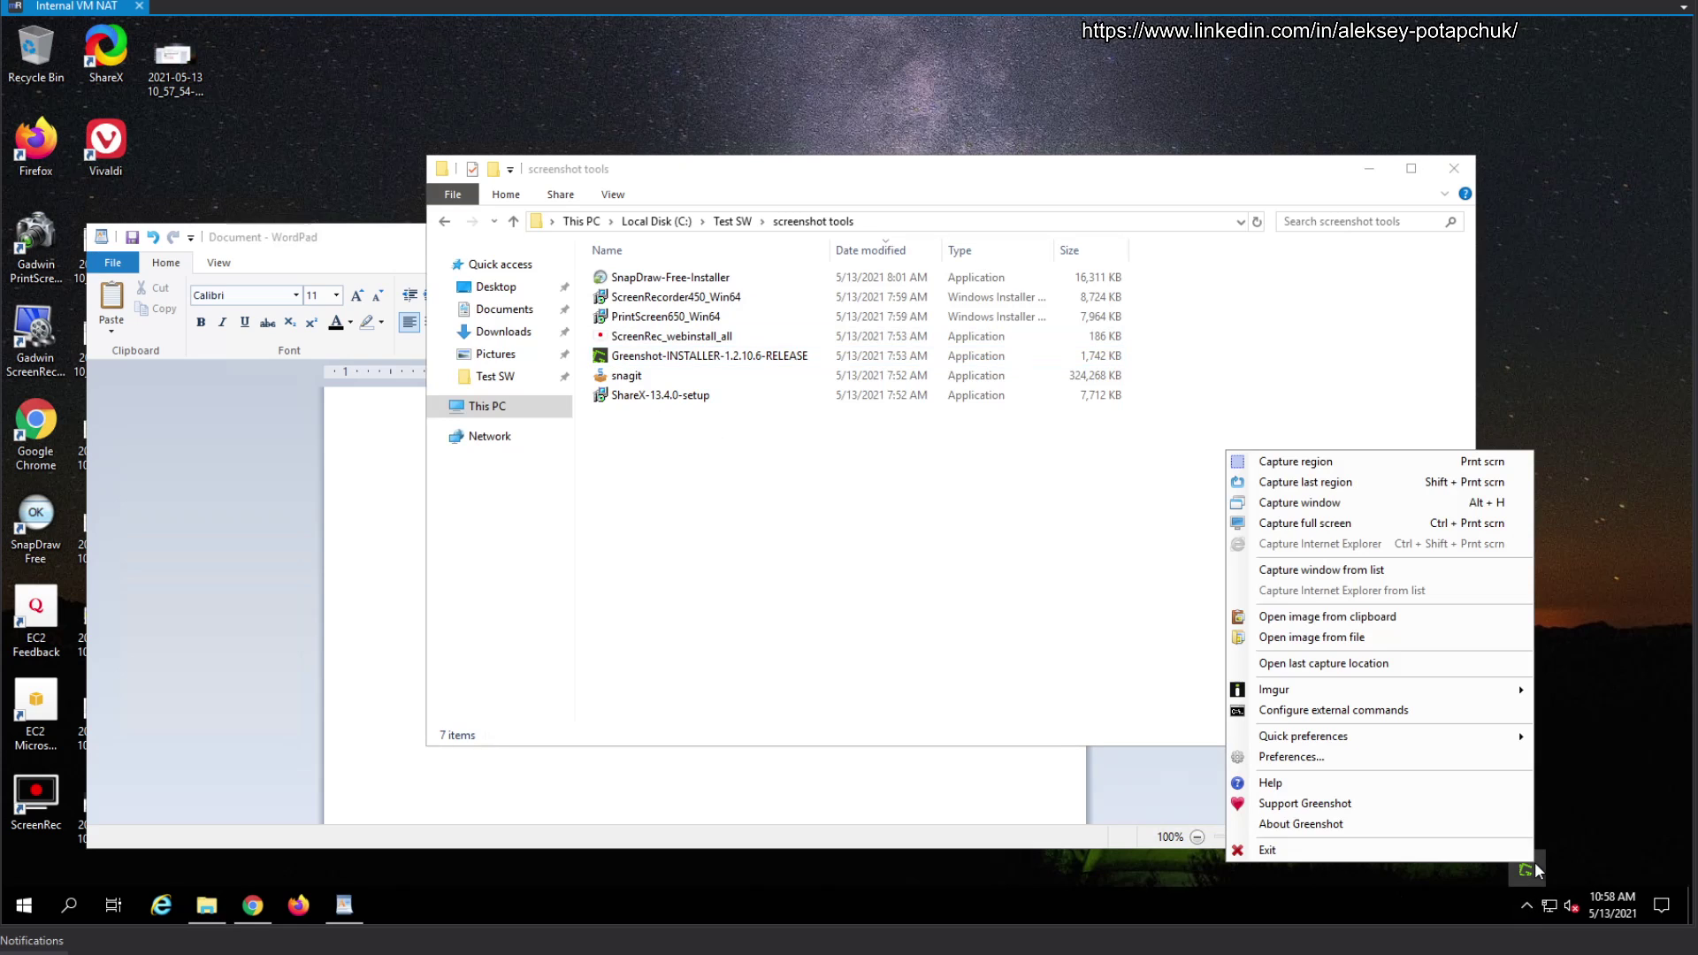
{"action": "left_click", "coordinate": [1396, 512]}
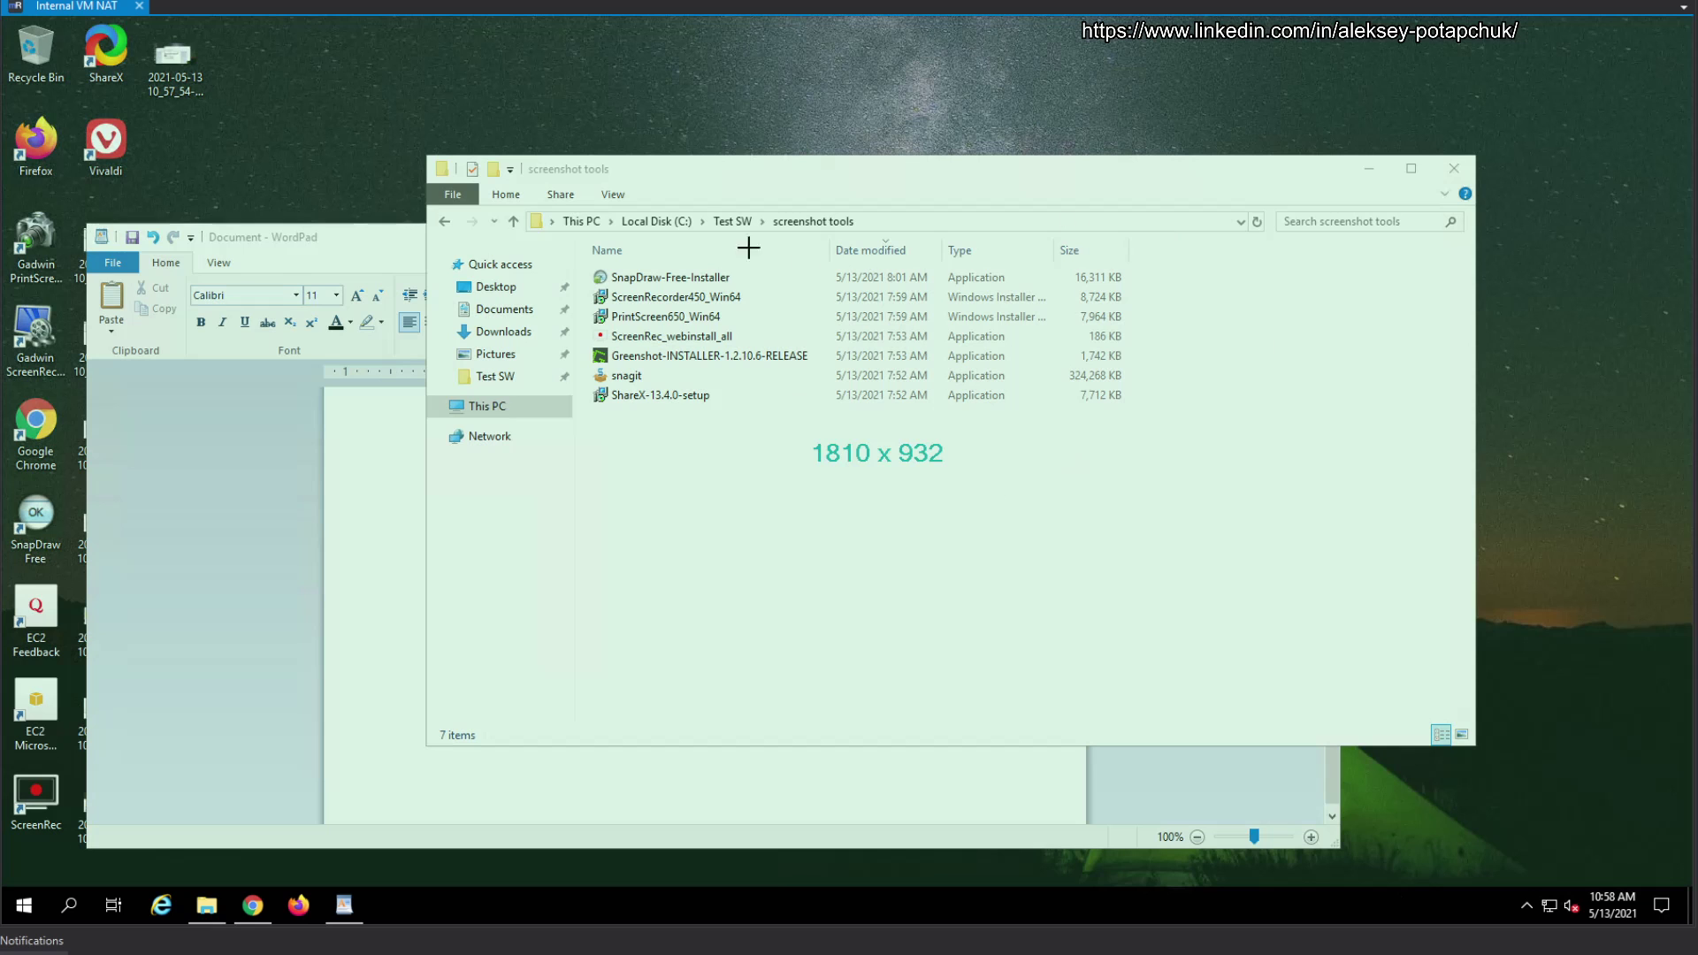
{"action": "left_click", "coordinate": [1265, 604]}
{"action": "left_click", "coordinate": [1211, 125]}
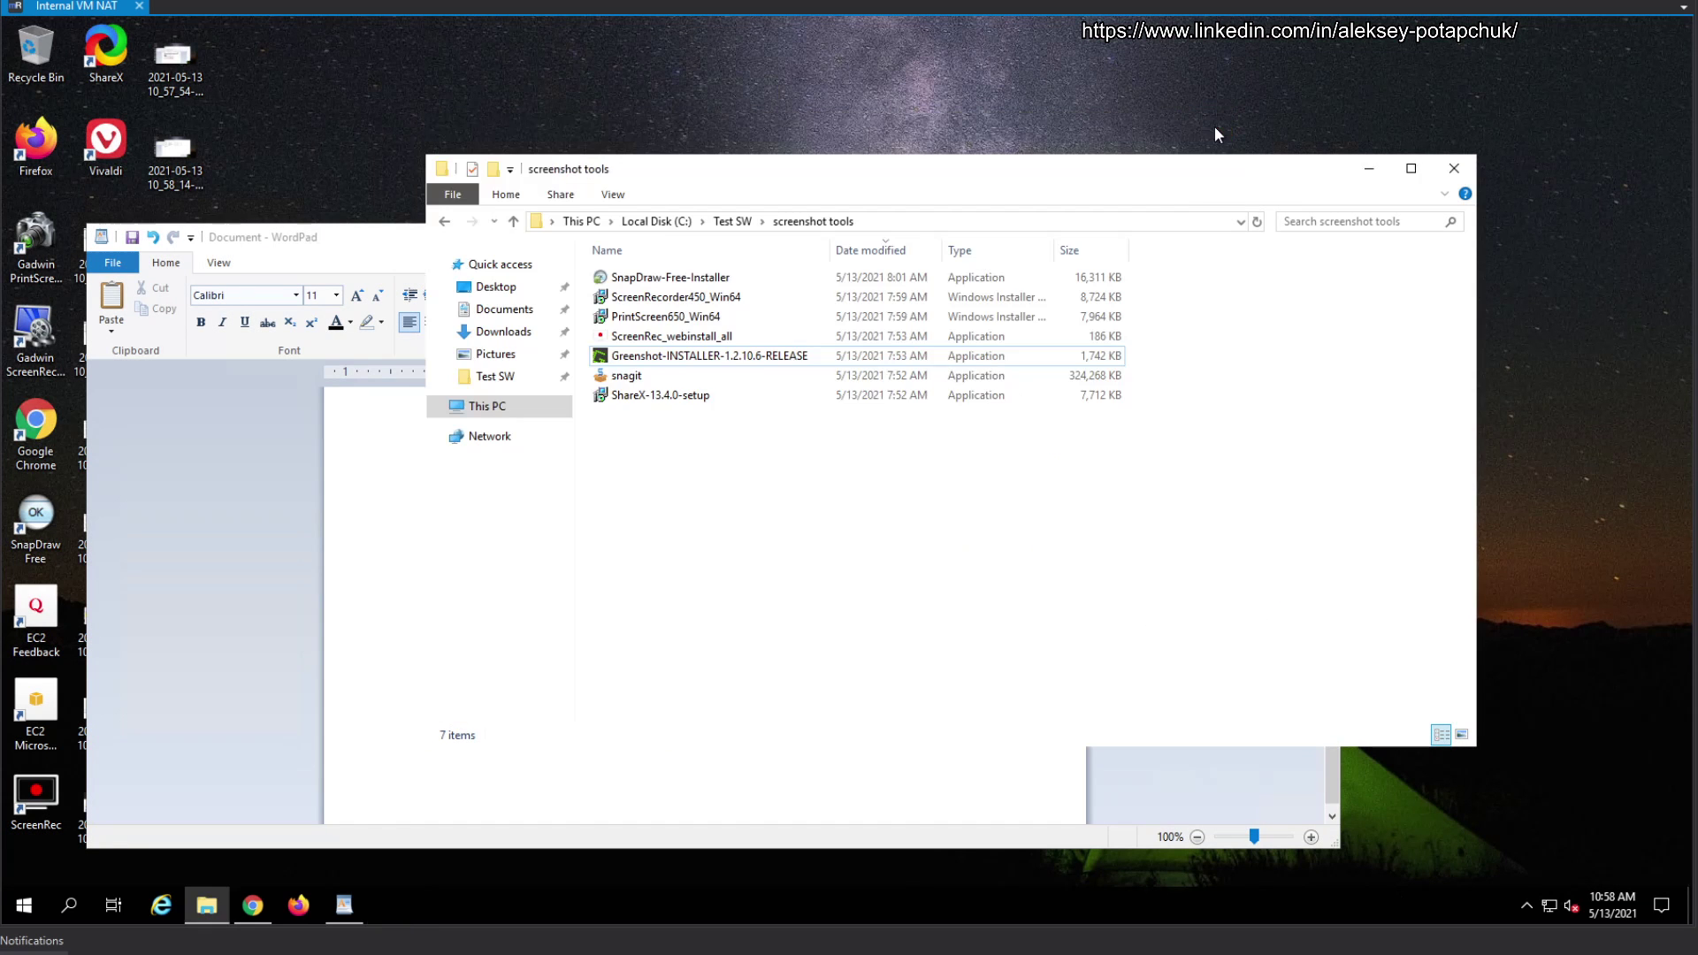
{"action": "left_click", "coordinate": [1525, 906]}
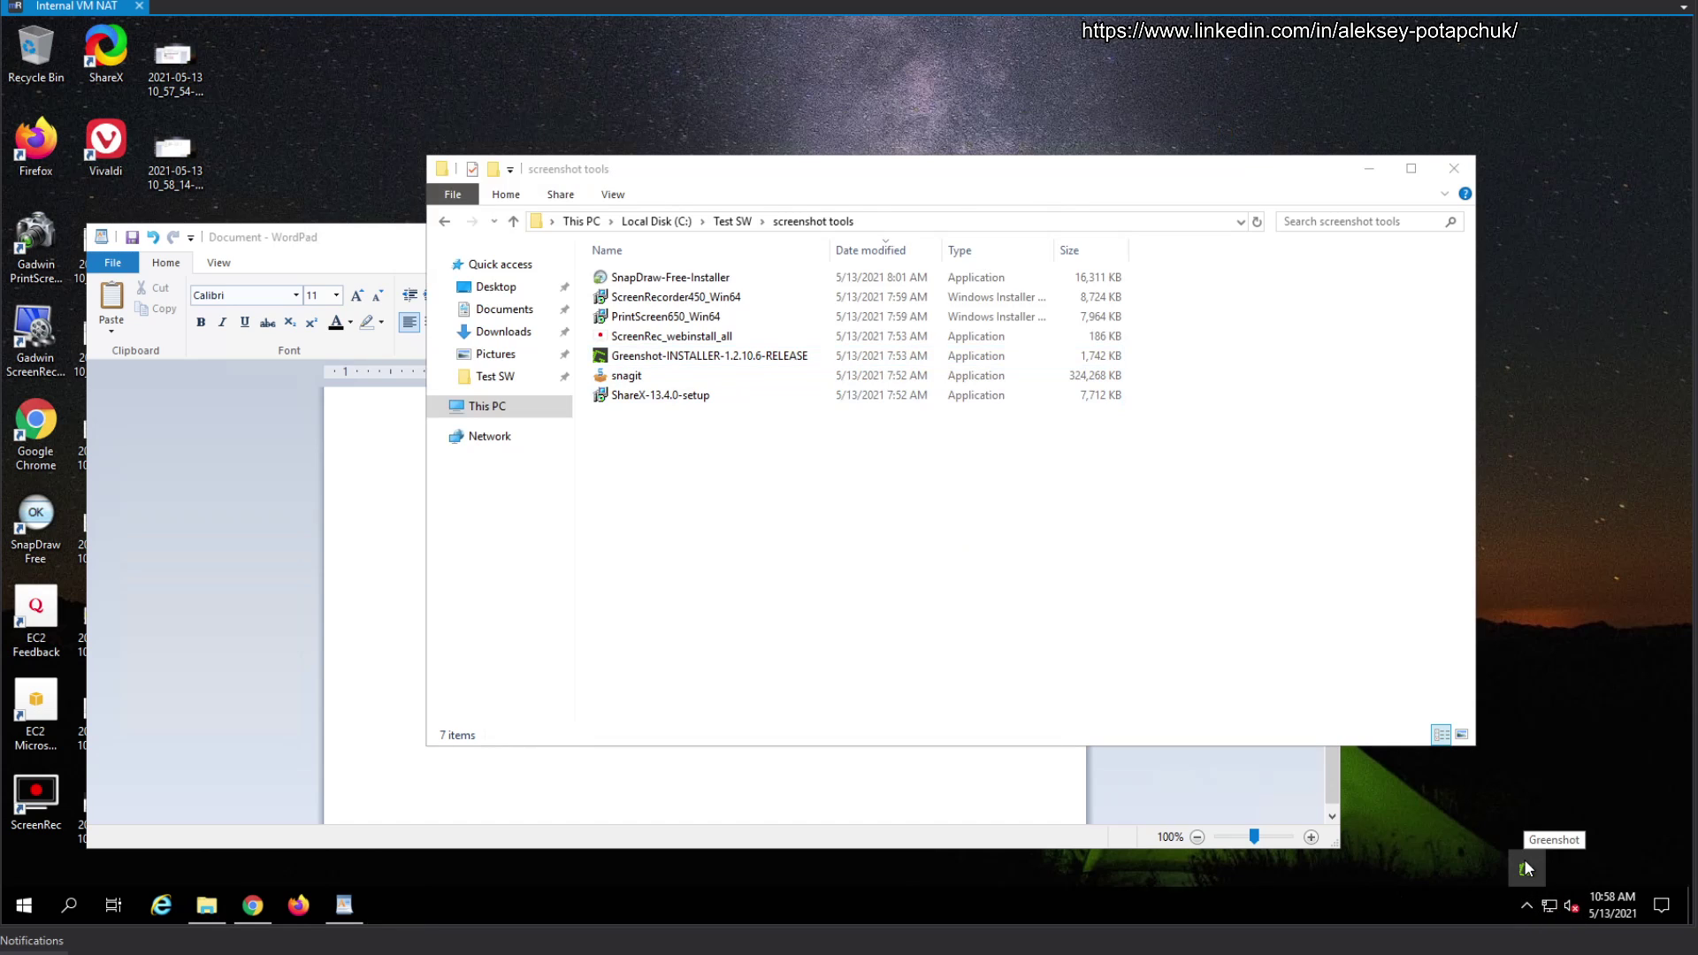
Review the Capture tab in Greenshot Preferences and confirm with Ok.
{"action": "right_click", "coordinate": [1525, 867]}
{"action": "left_click", "coordinate": [1329, 766]}
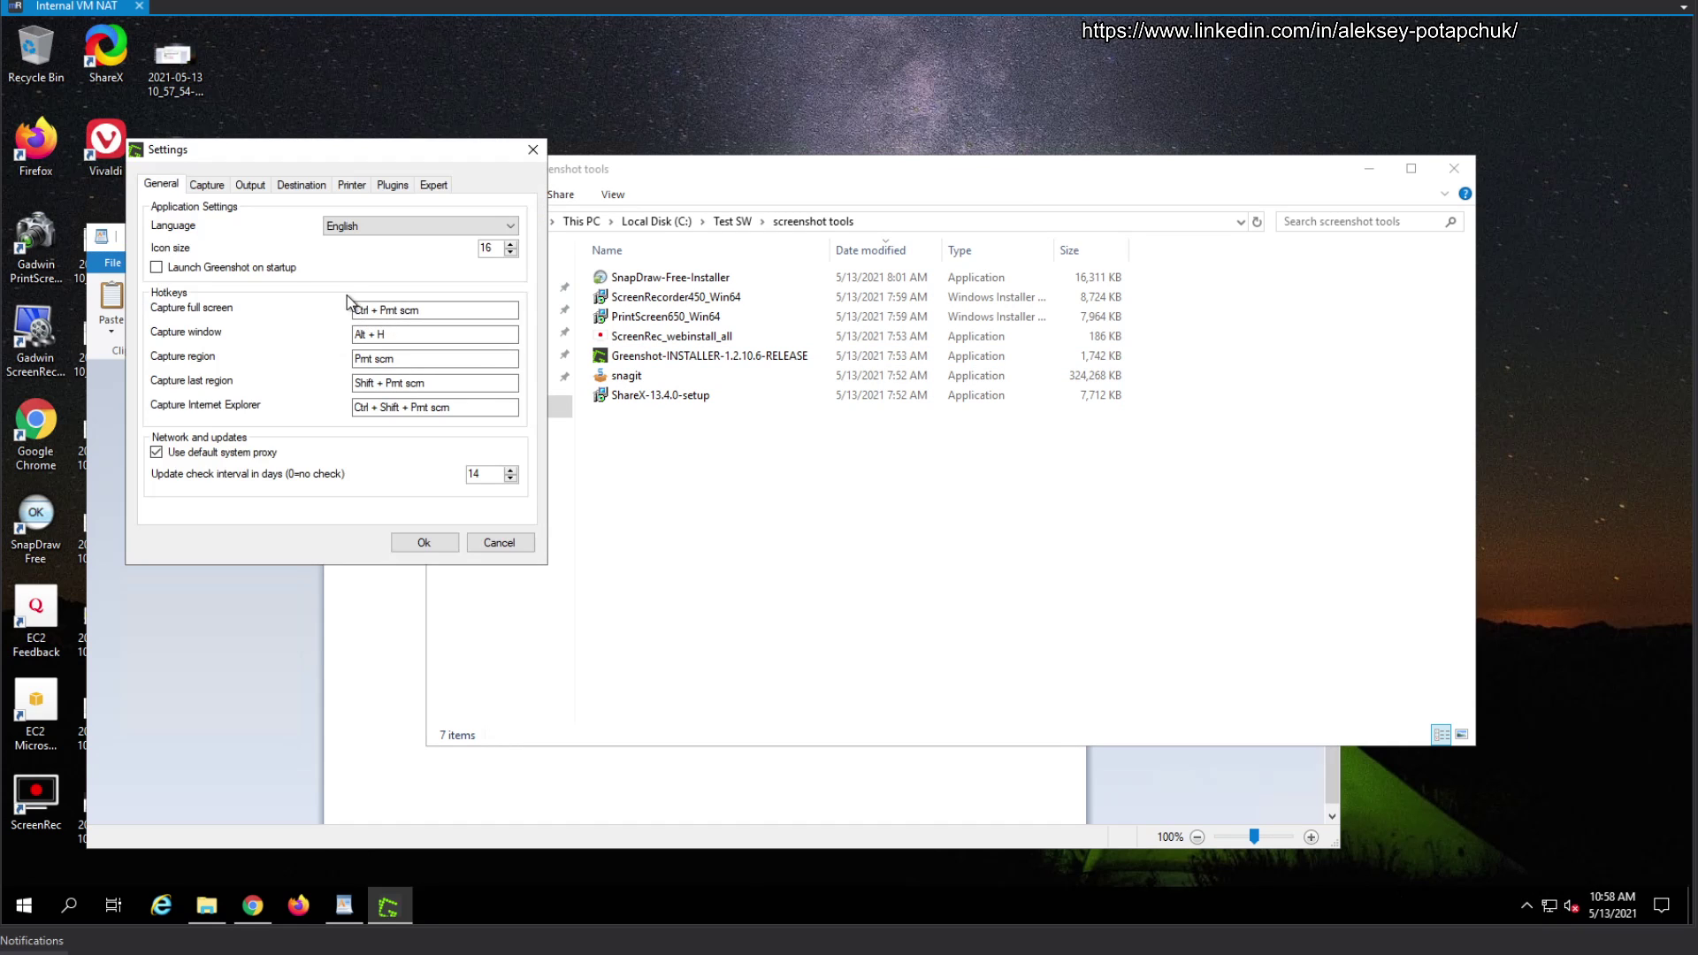
{"action": "left_click", "coordinate": [208, 185]}
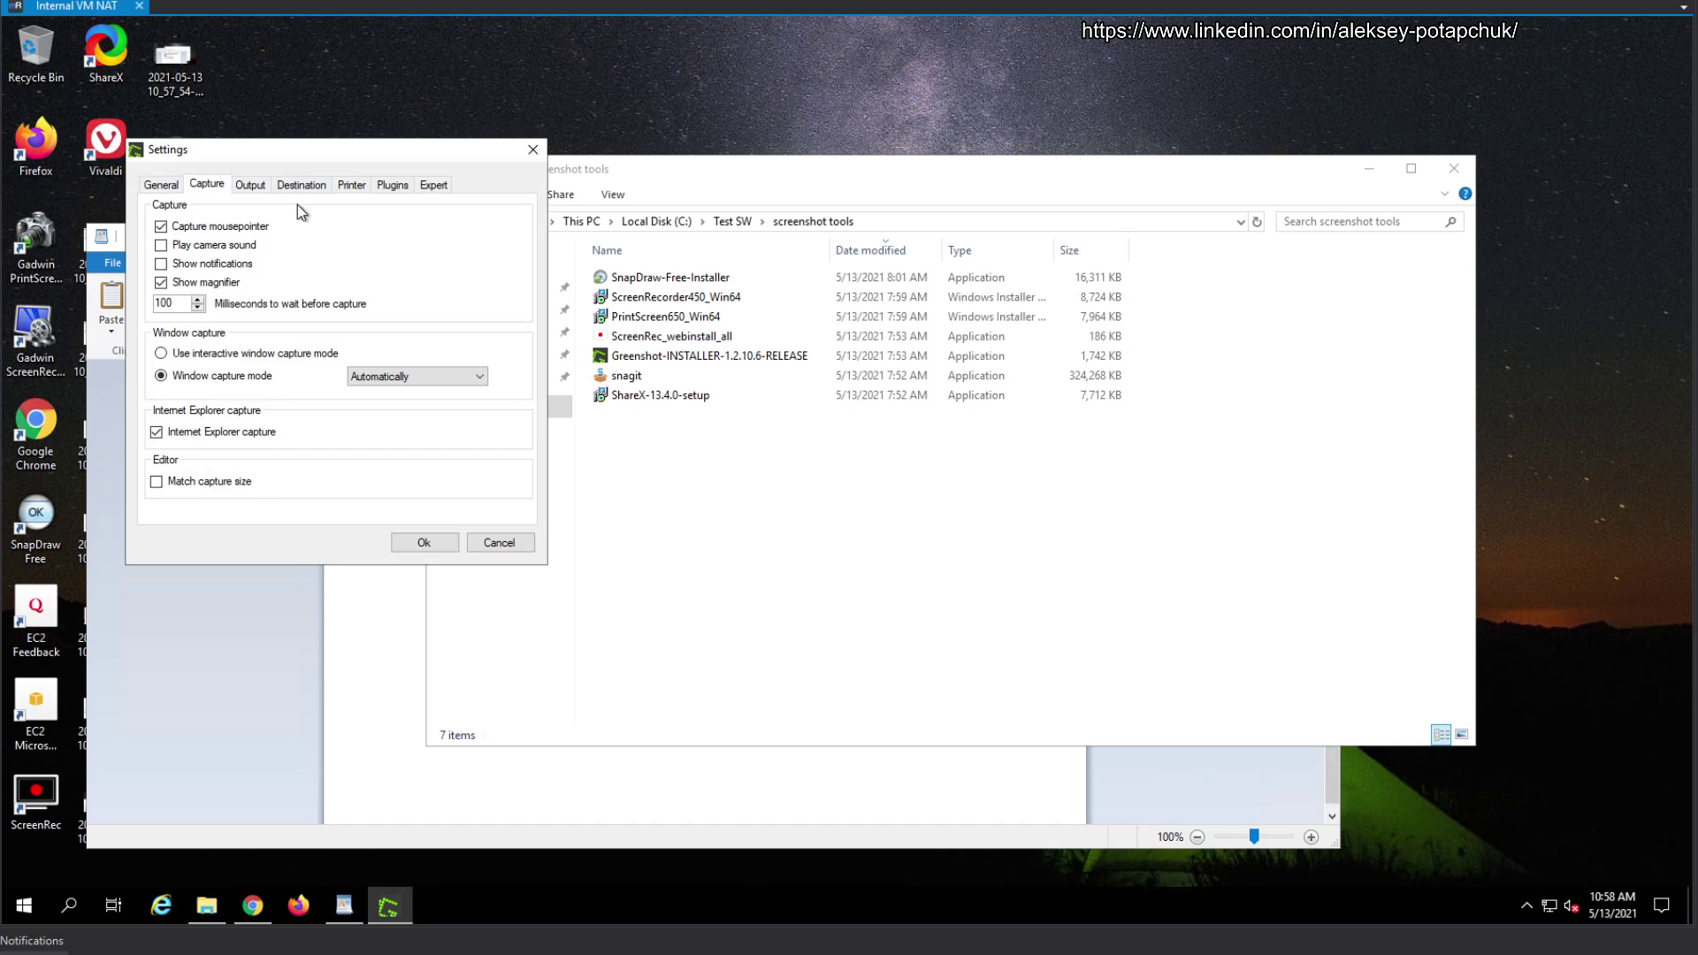
{"action": "left_click", "coordinate": [423, 542]}
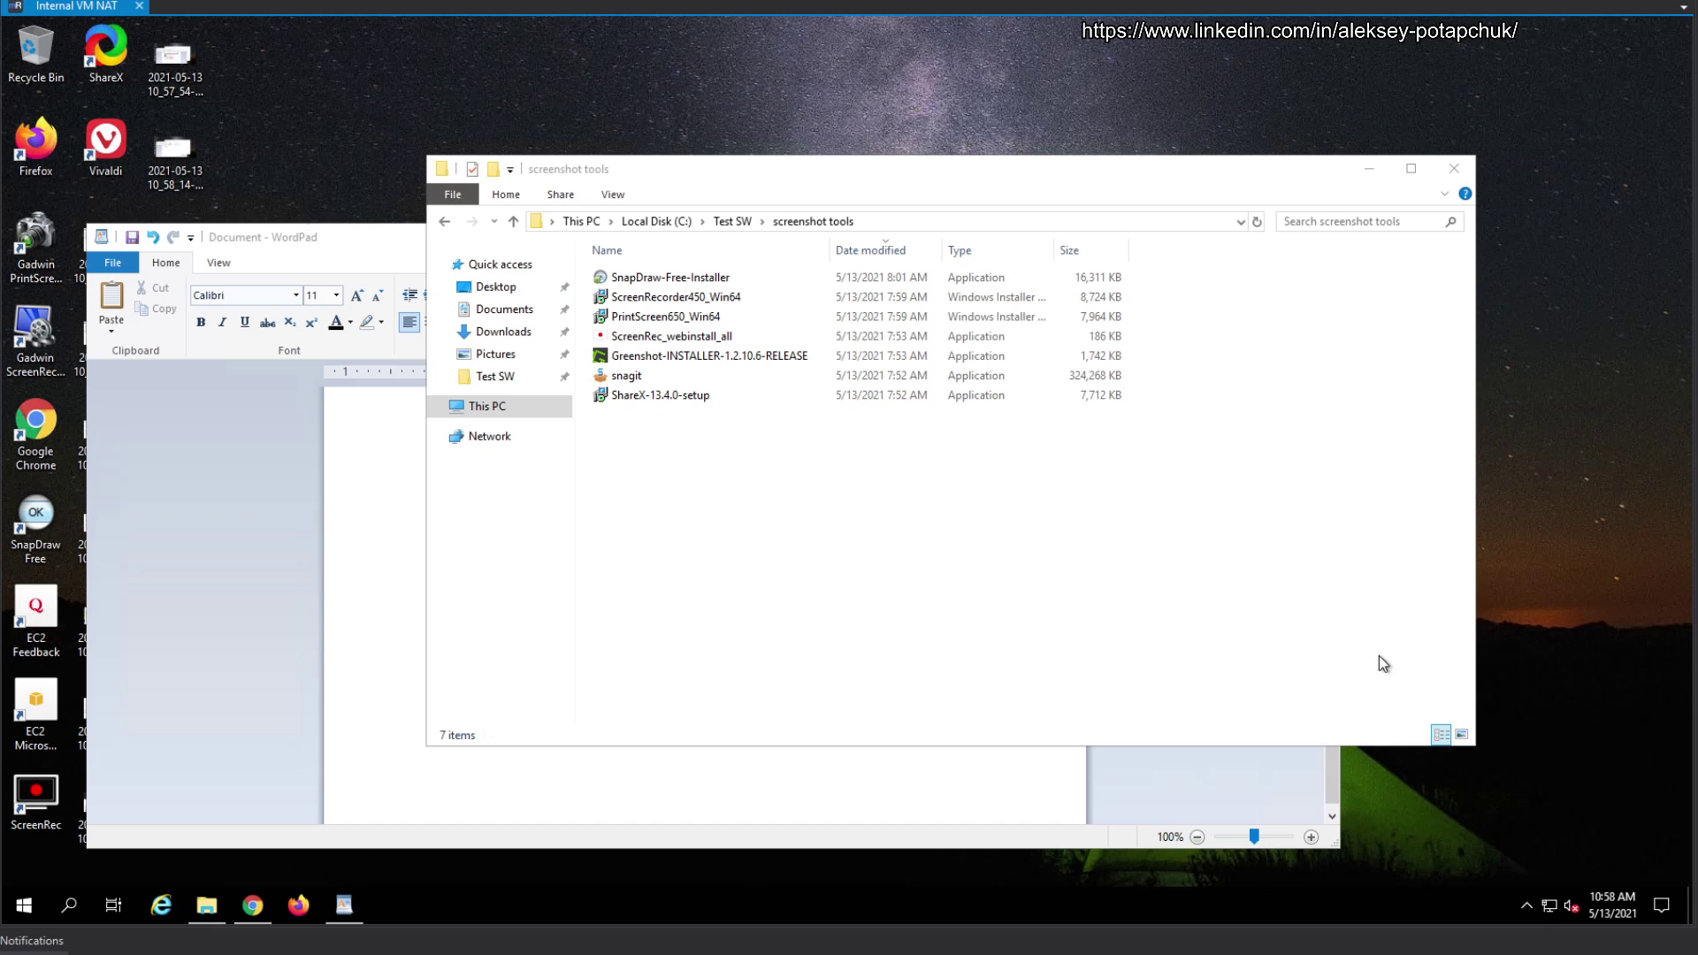
Take a third window capture with Print Screen and close its editor.
{"action": "key", "text": "Print"}
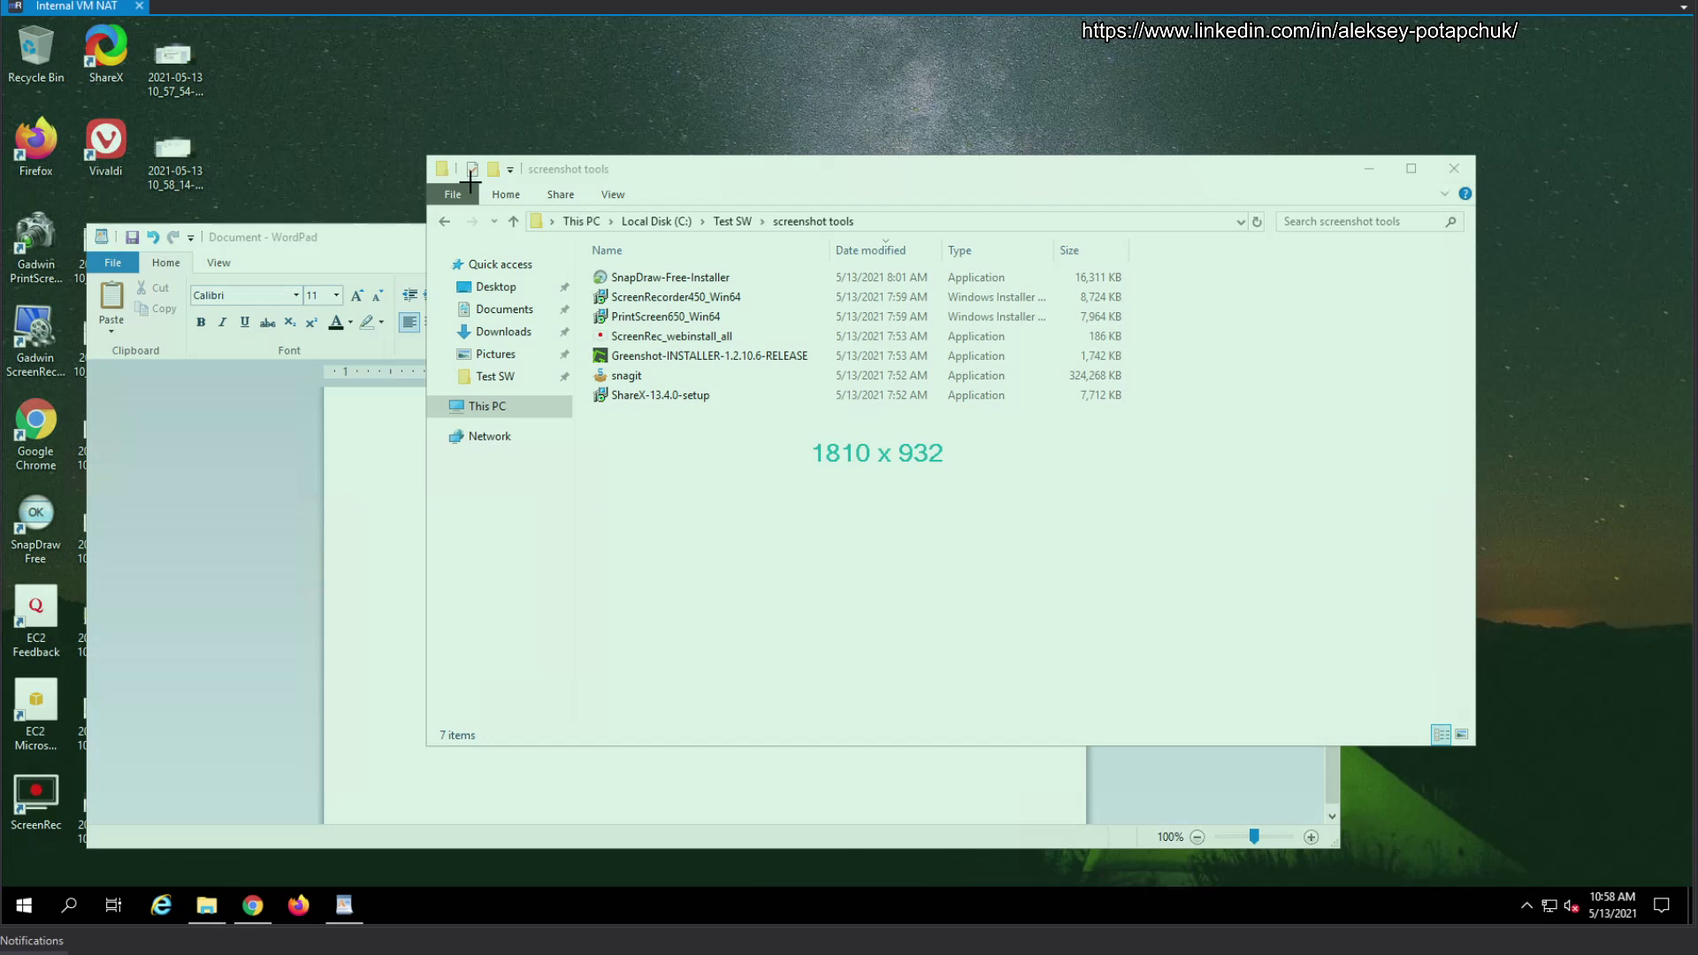
{"action": "left_click", "coordinate": [690, 493]}
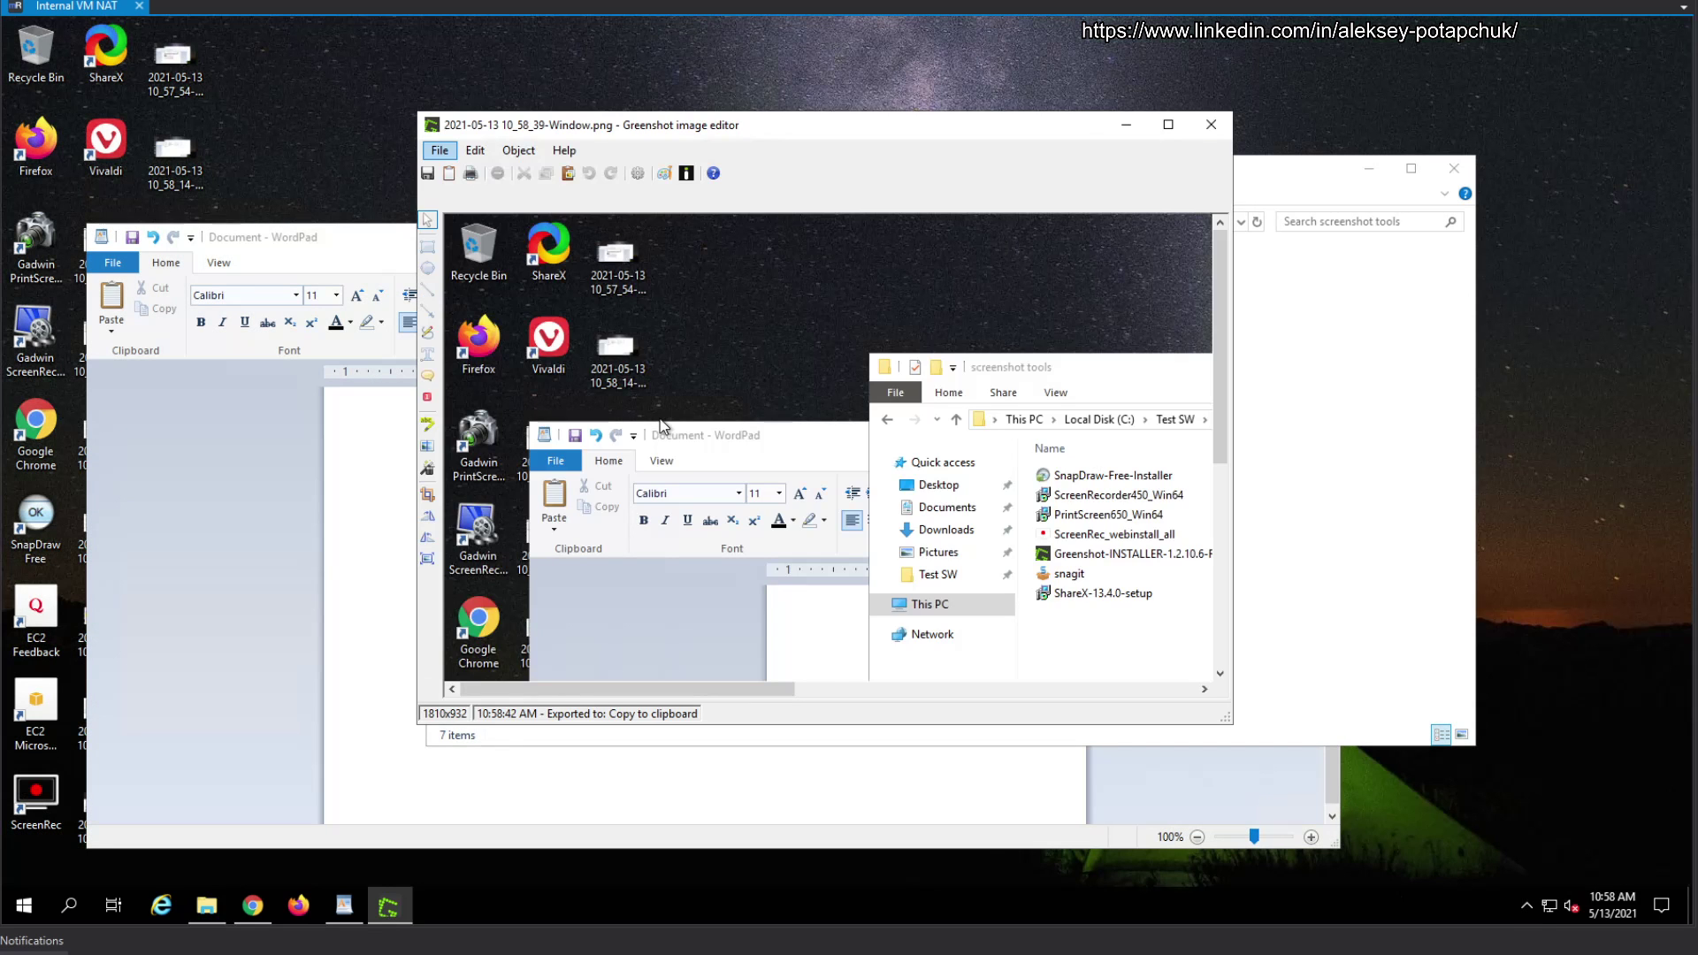
{"action": "left_click", "coordinate": [1211, 125]}
Close the screenshot tools folder and close WordPad without saving.
{"action": "left_click", "coordinate": [1453, 168]}
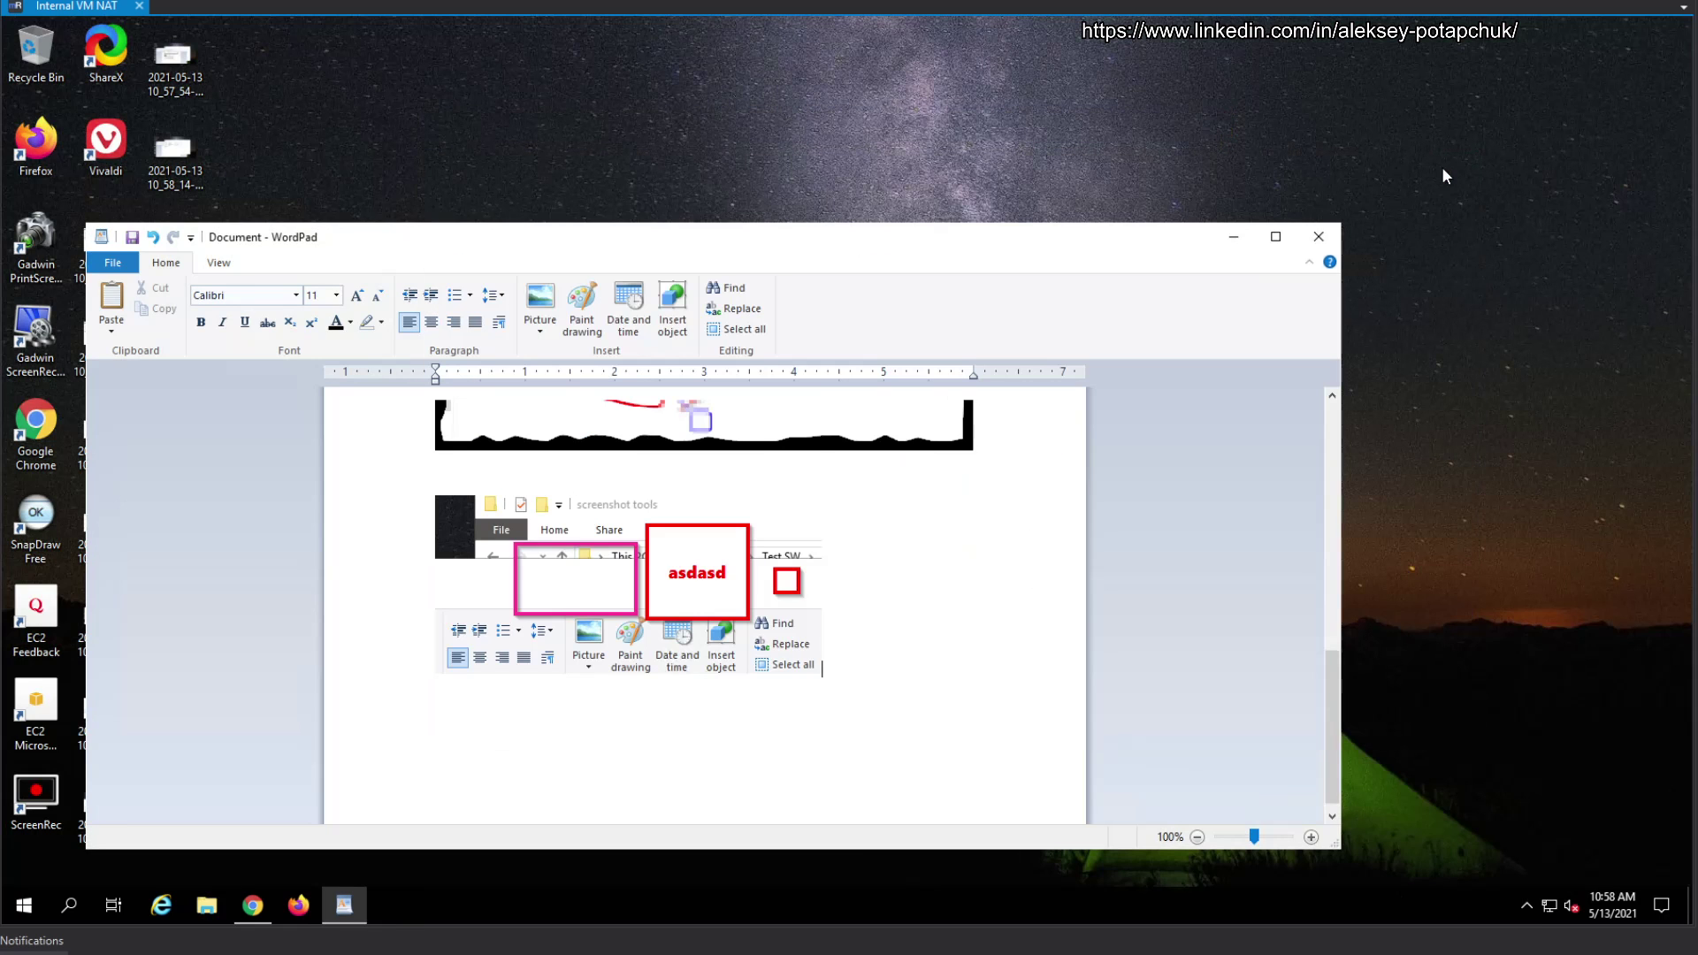
{"action": "left_click", "coordinate": [1319, 238]}
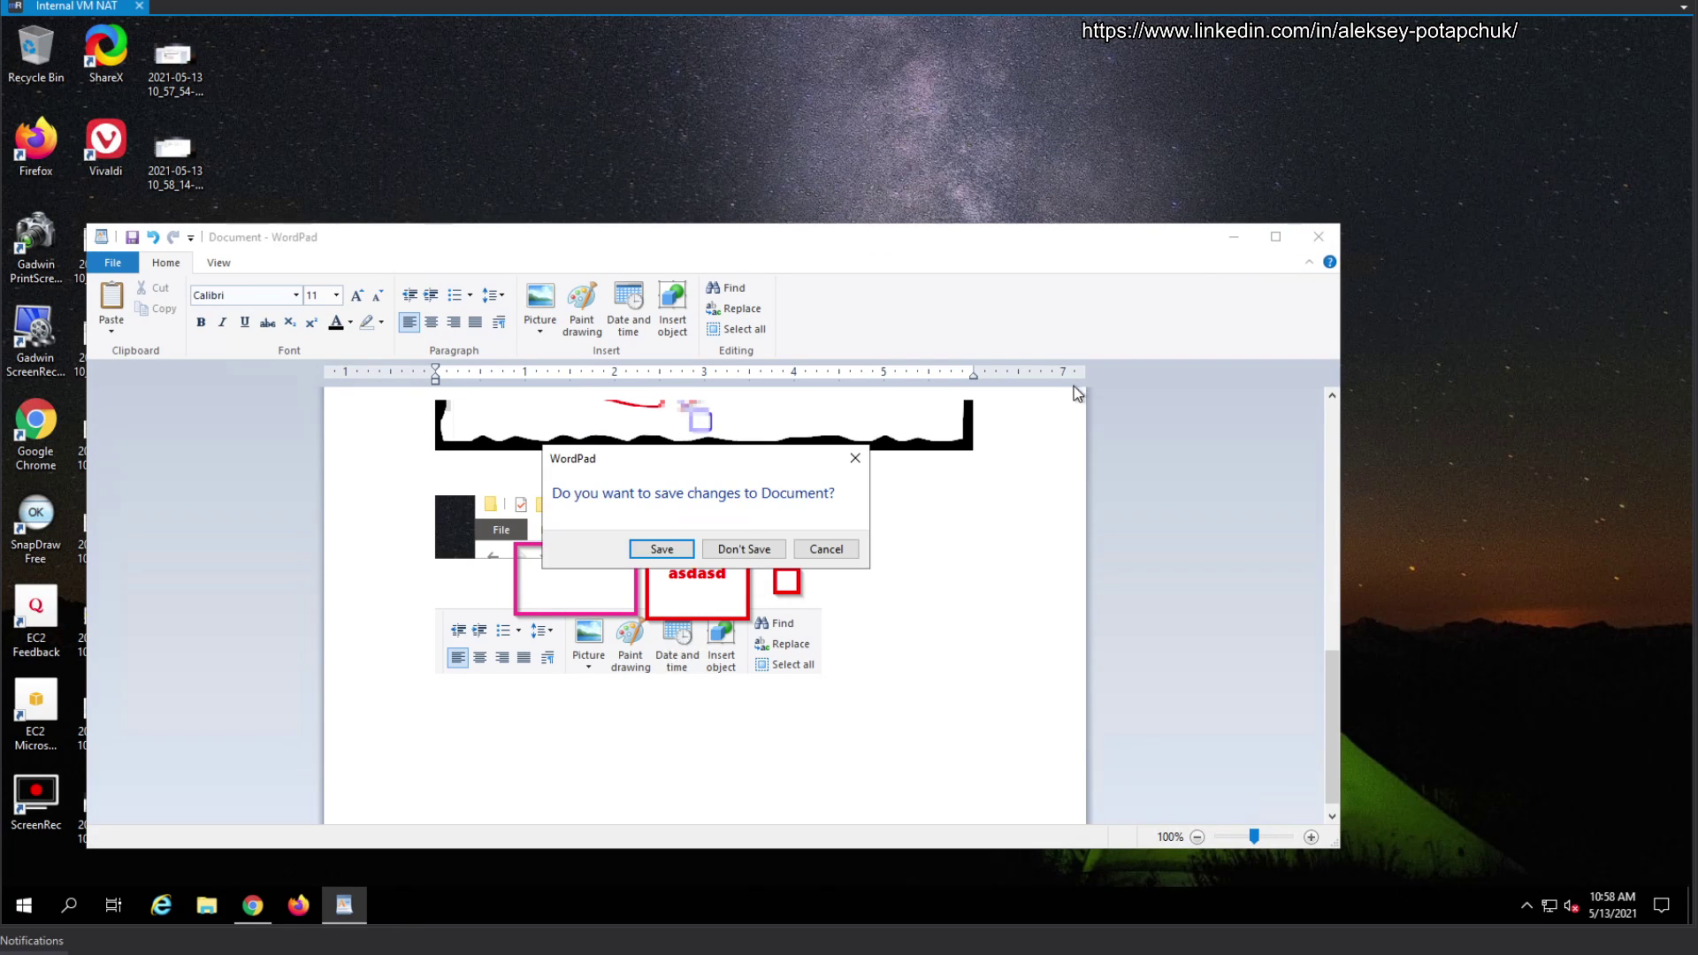
{"action": "left_click", "coordinate": [742, 550]}
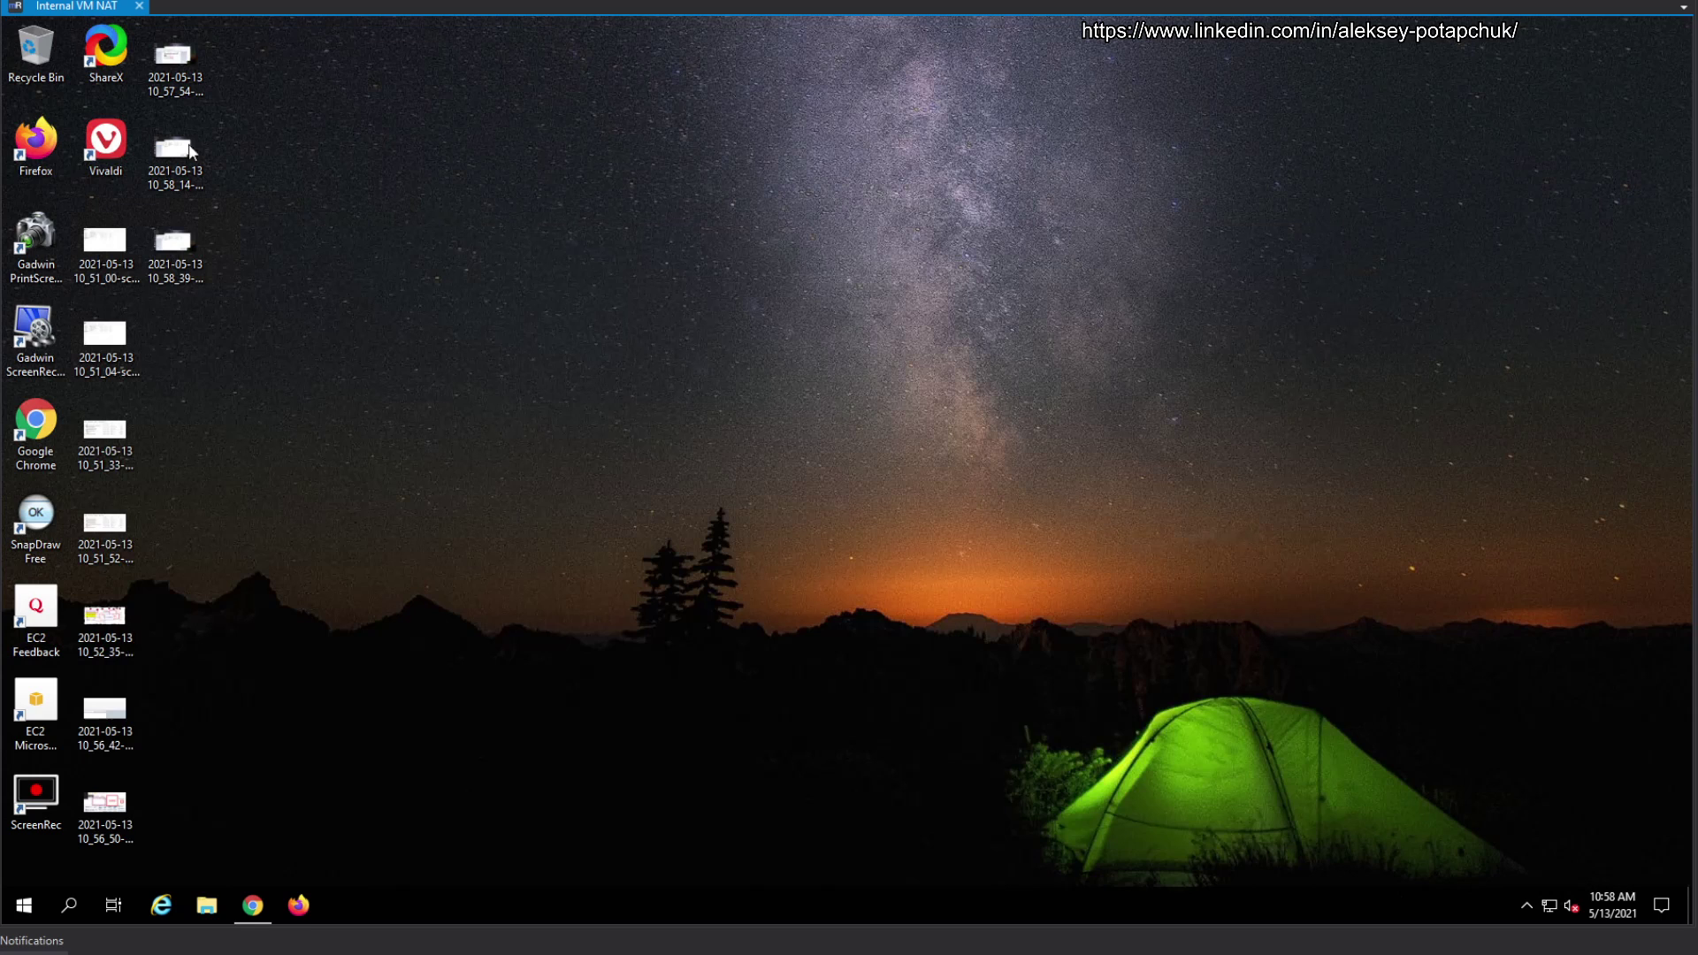